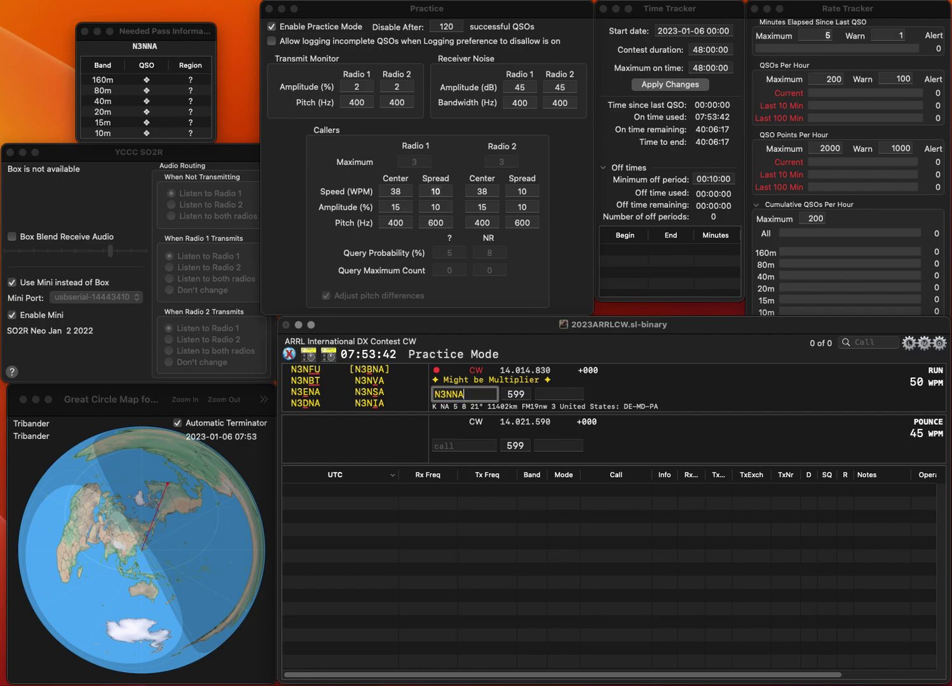
key("BackSpace")
key("BackSpace")
type("DD")
key("BackSpace")
type("S")
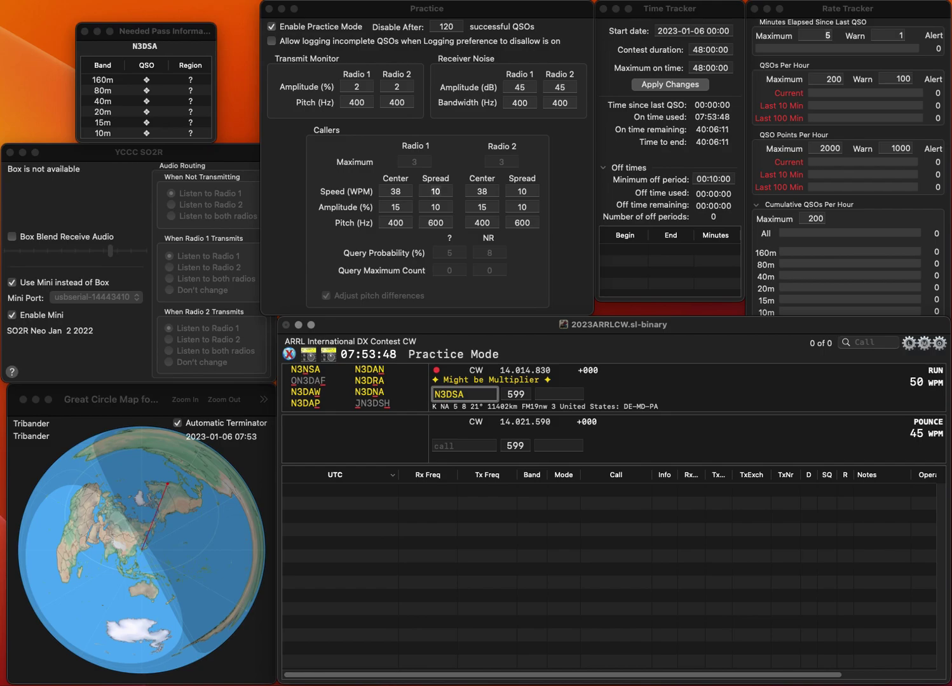
key("BackSpace")
type("N")
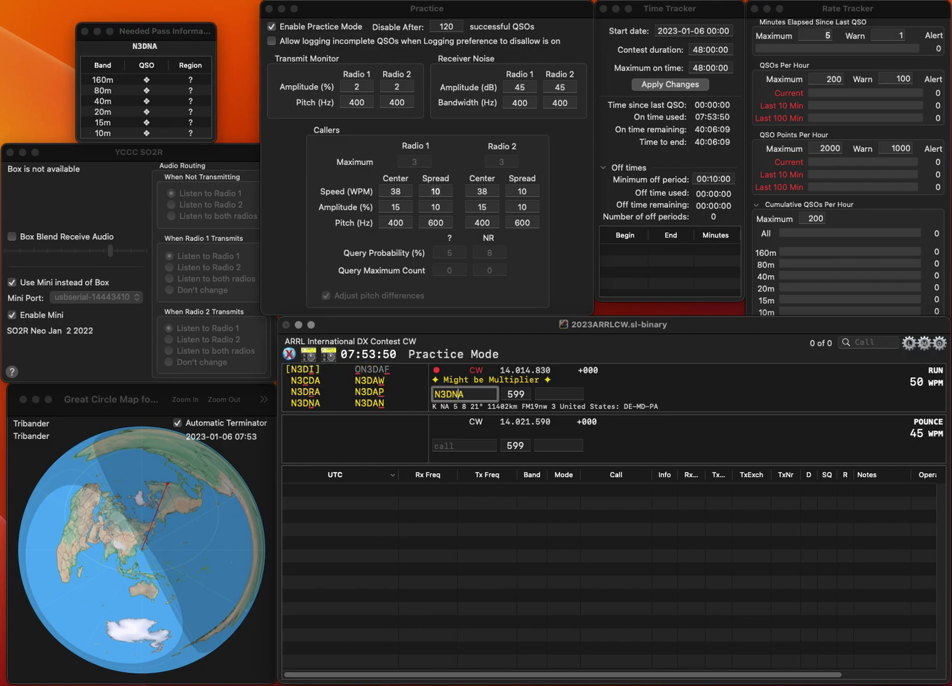
key("space")
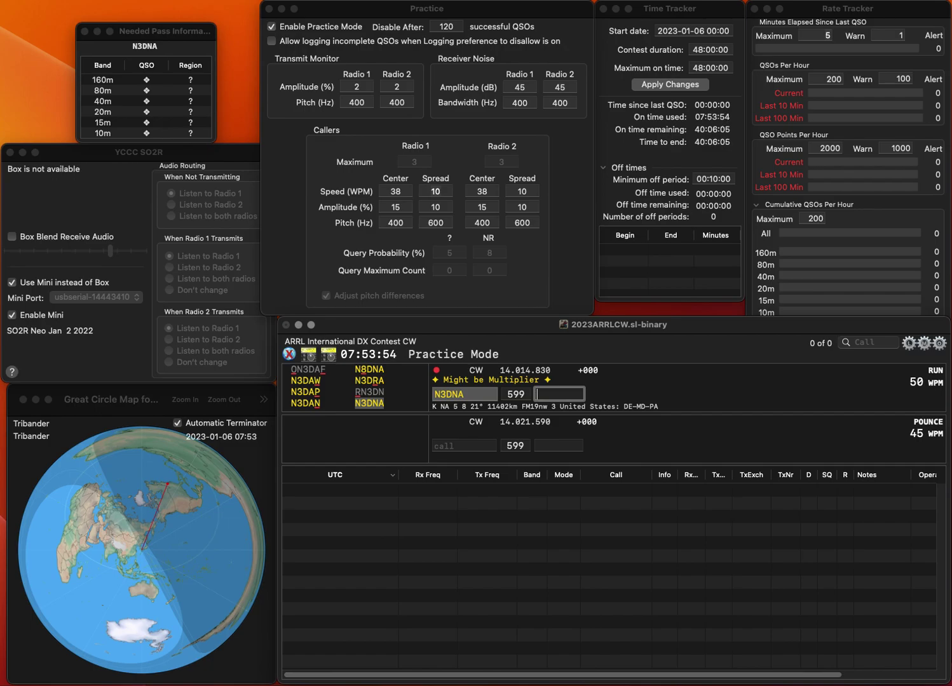
key("Return")
Work station WT8H on the run radio and log the contact with received exchange WV.
type("WT")
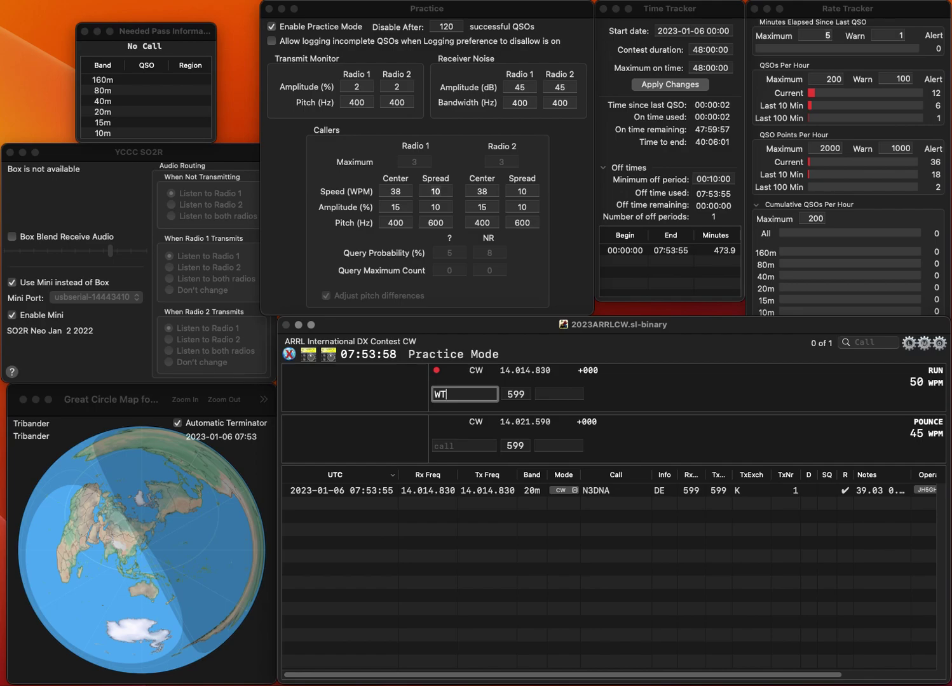
type("8H")
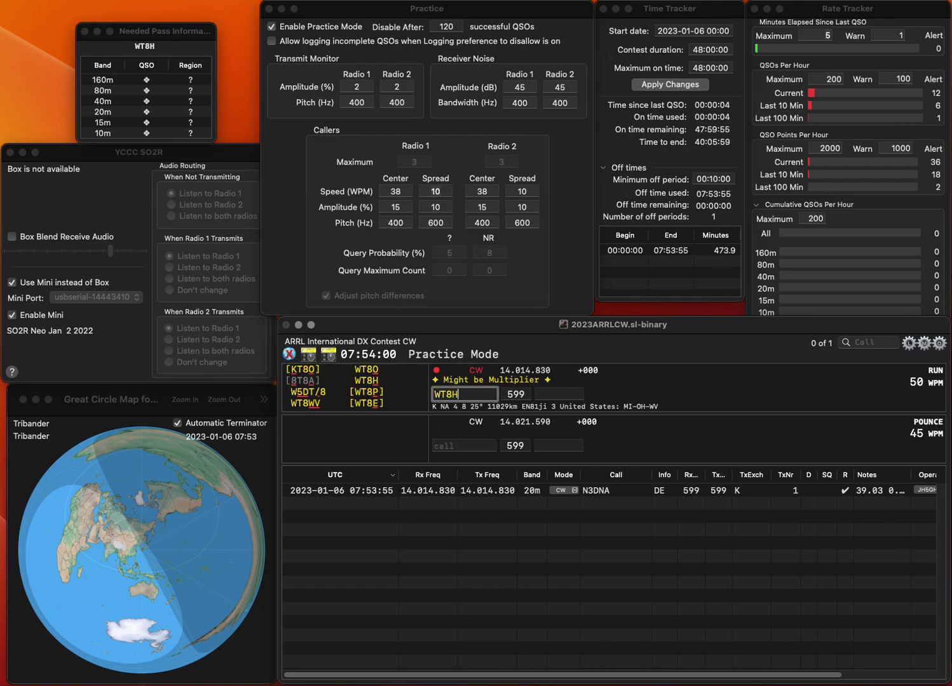
key("Return")
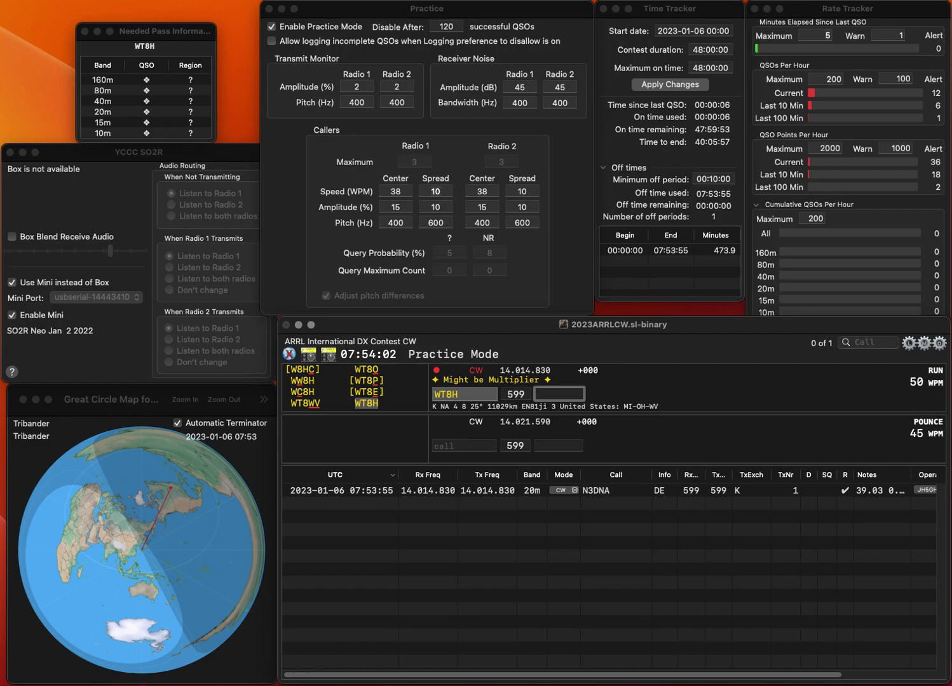
type("V")
key("Return")
type("N")
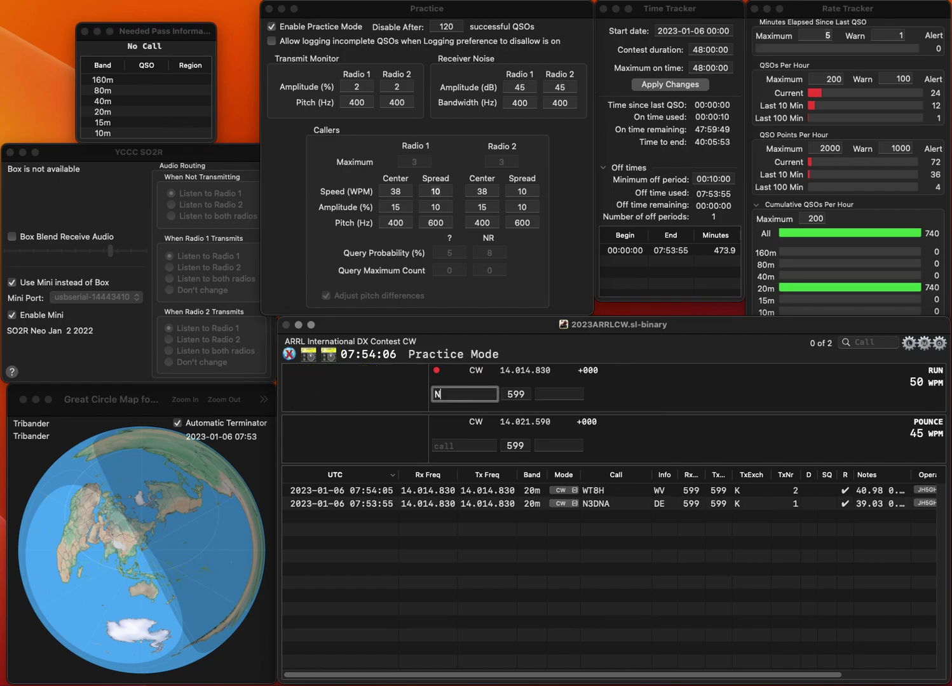
type("9CDX")
key("Return")
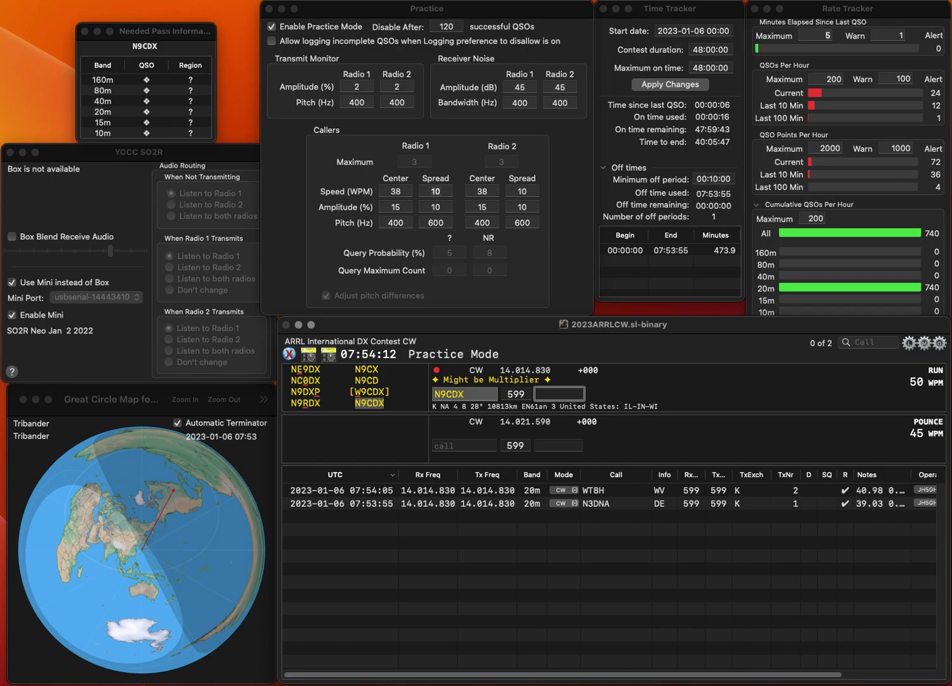
type("IN")
key("Return")
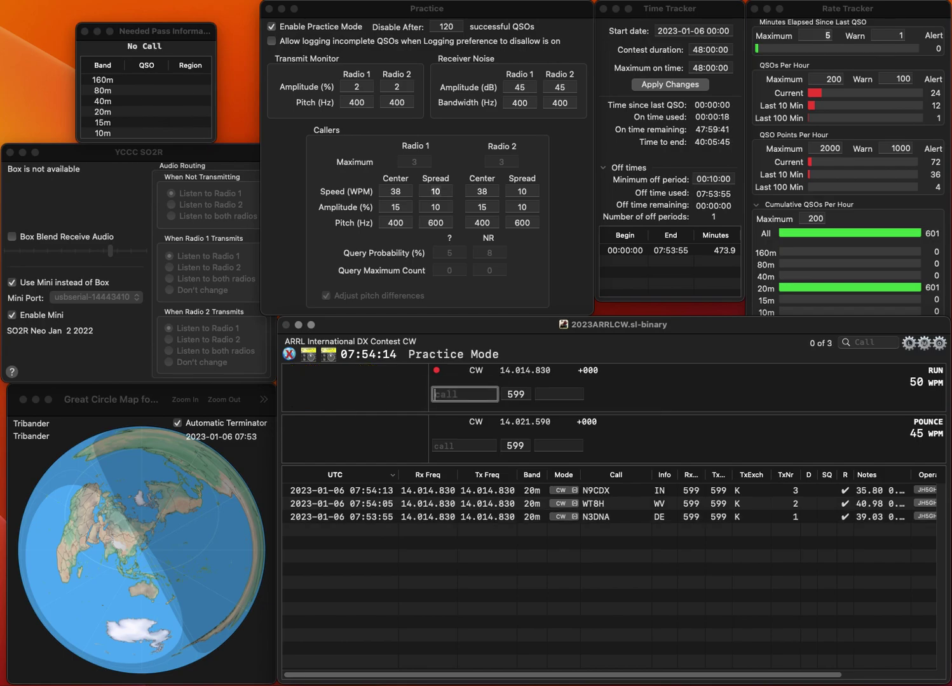
type("K4IU")
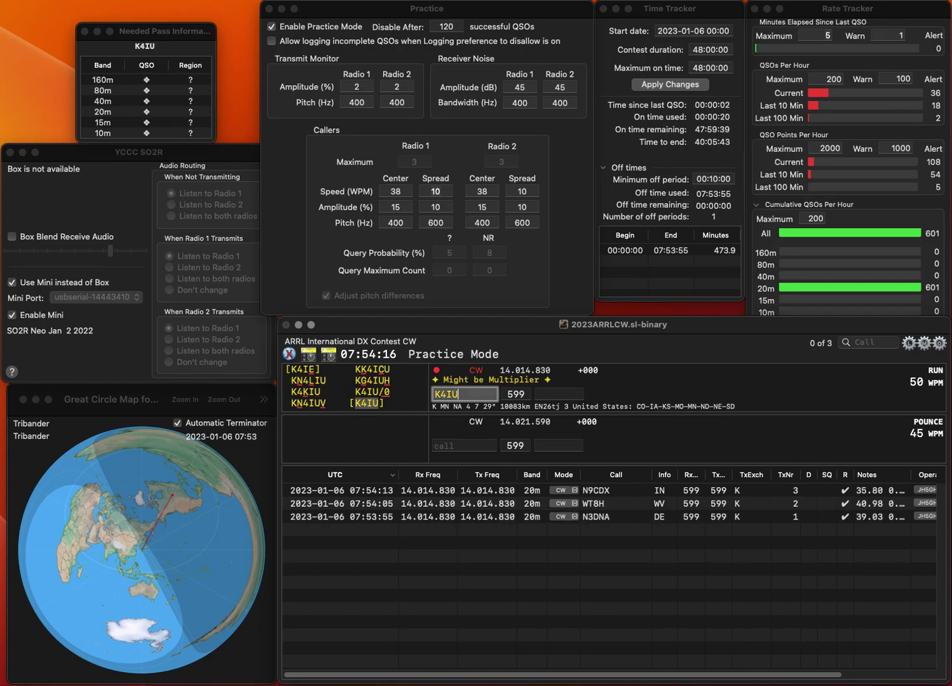
key("Return")
type("MN")
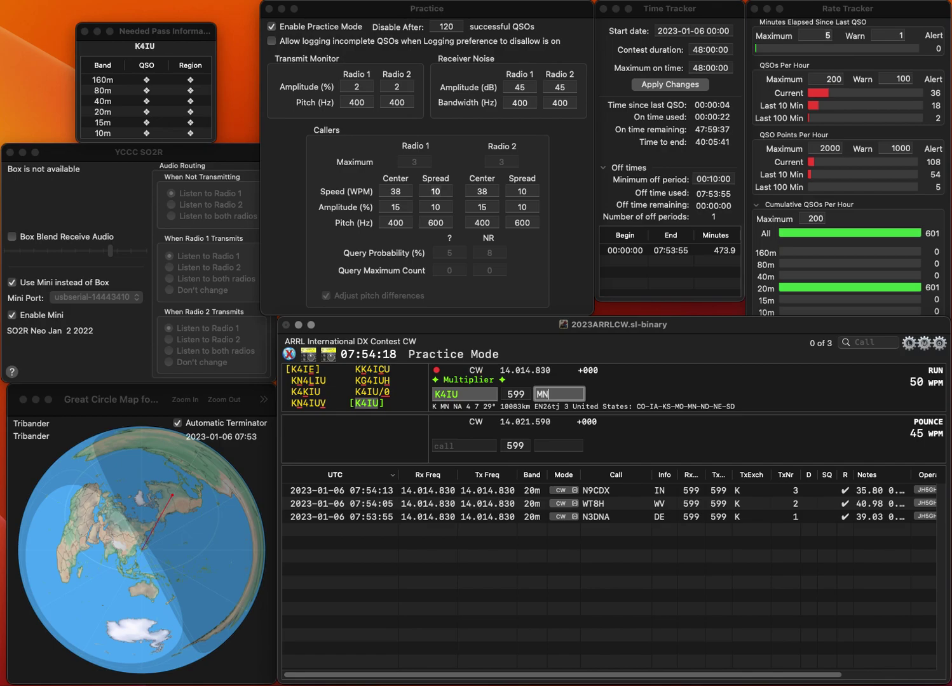
key("Return")
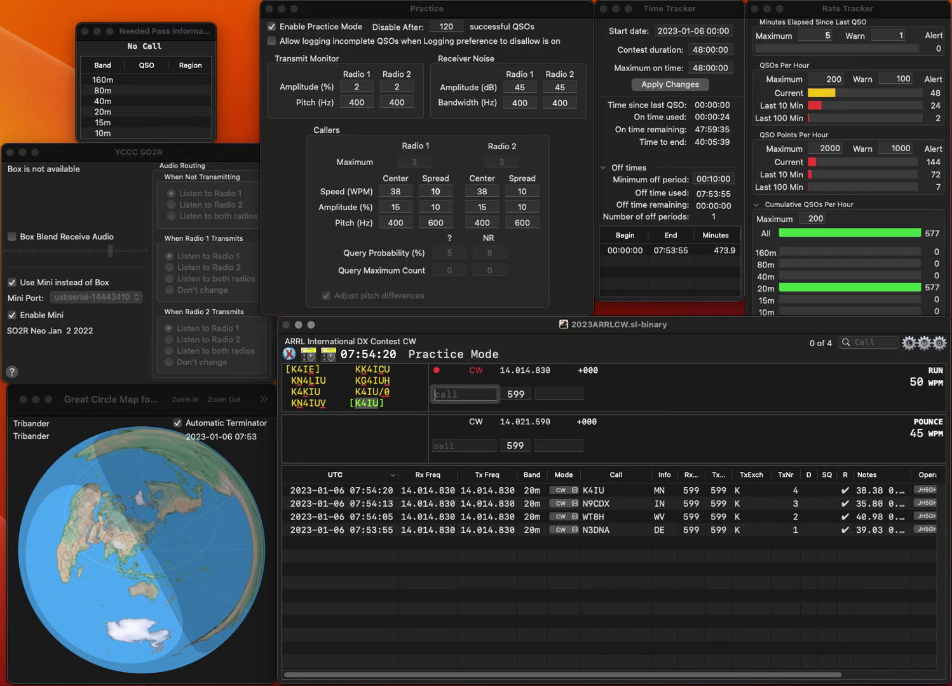
type("KD")
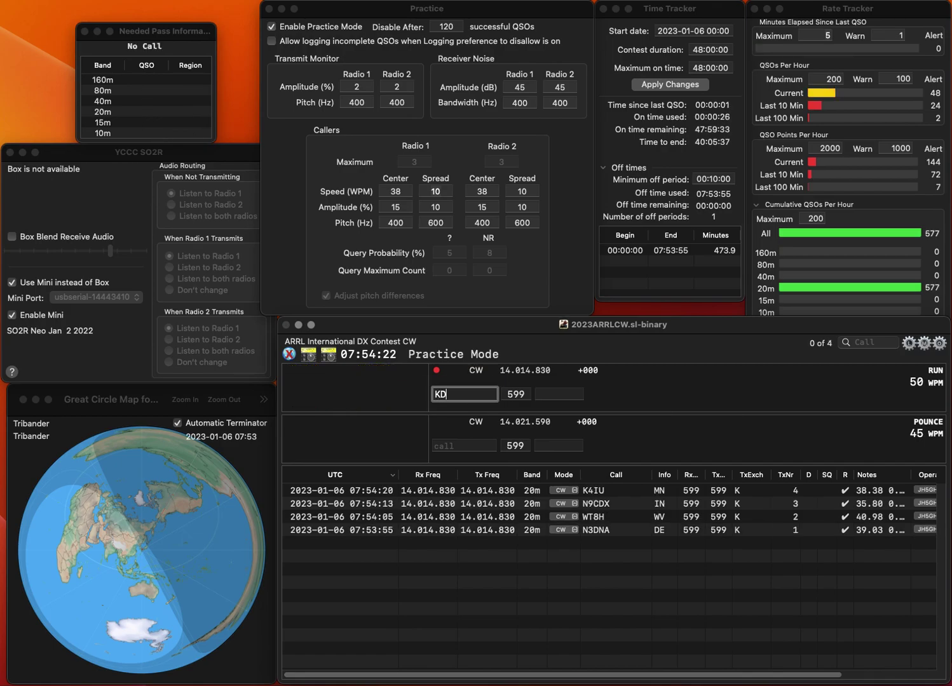
type("8OOB")
key("Return")
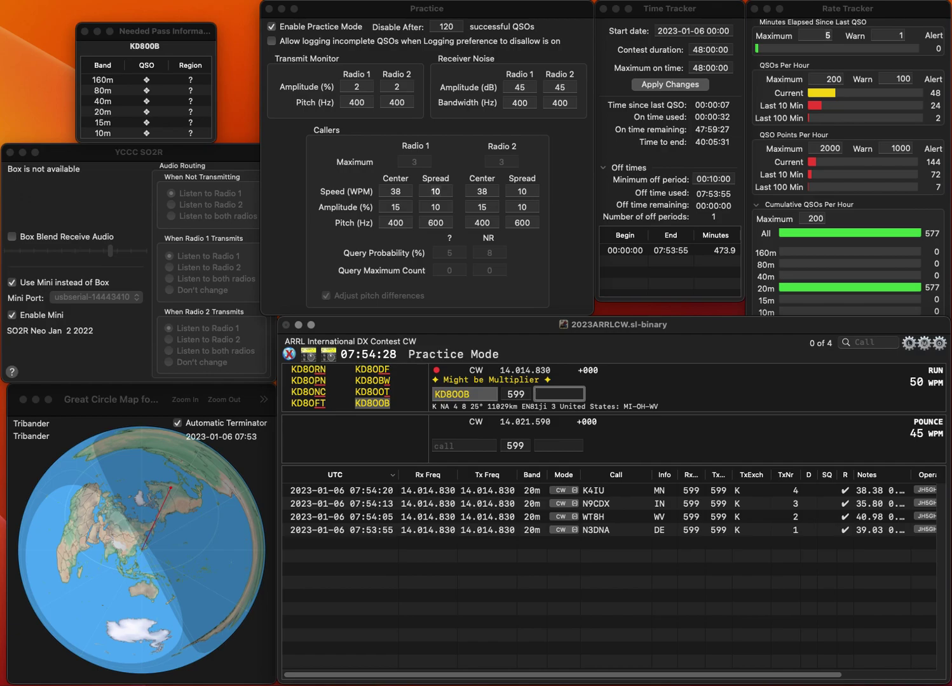
type("V")
key("Return")
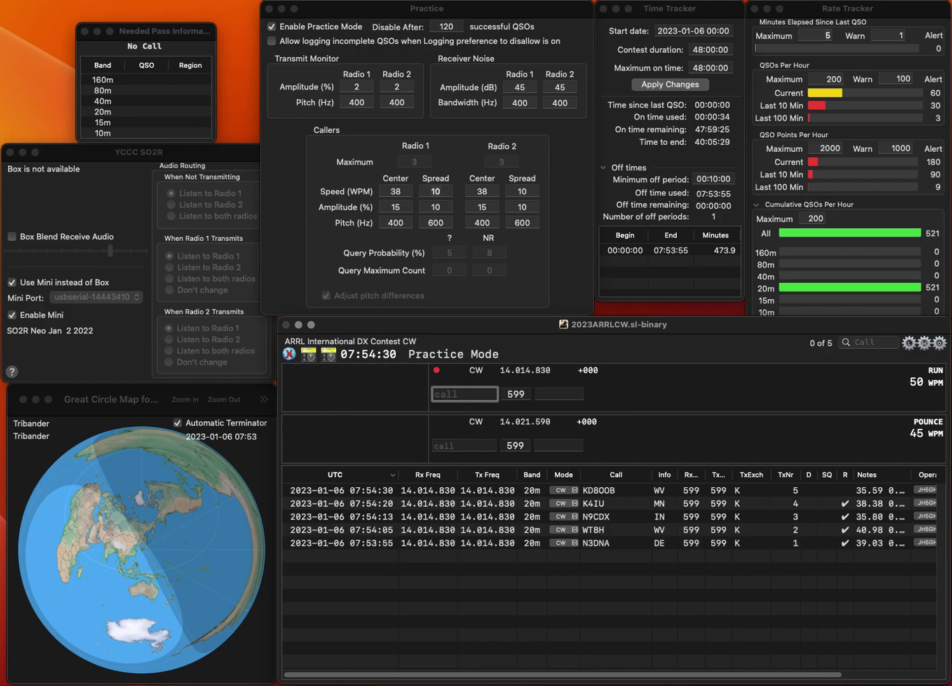
type("ND7C")
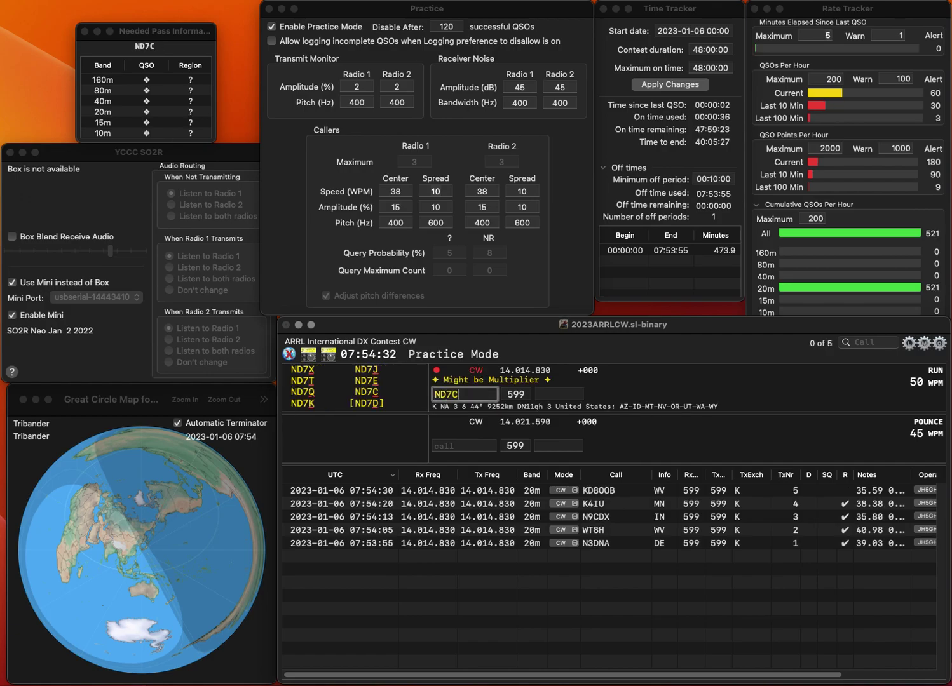
key("Return")
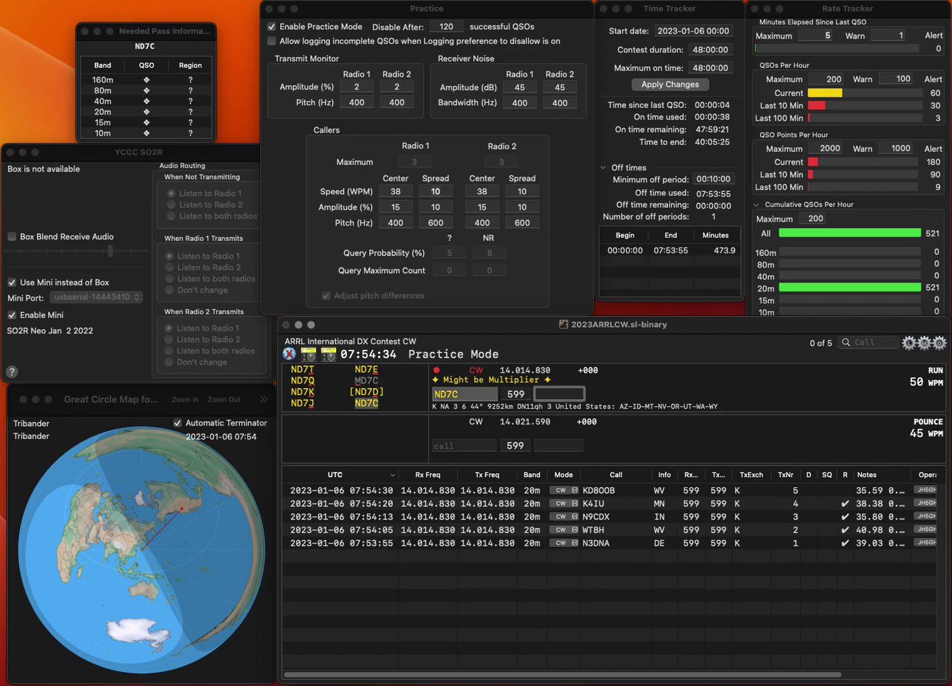
type("ID")
key("Return")
Work station WB6IWY on the run radio and log the contact with received exchange OR.
type("WB6IWY")
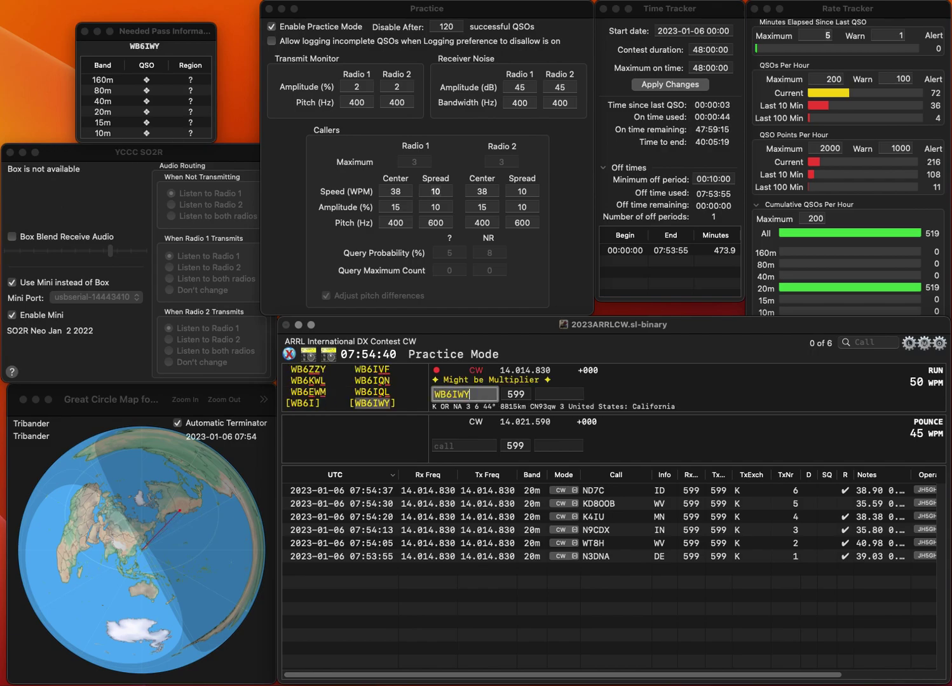
key("space")
type("OR")
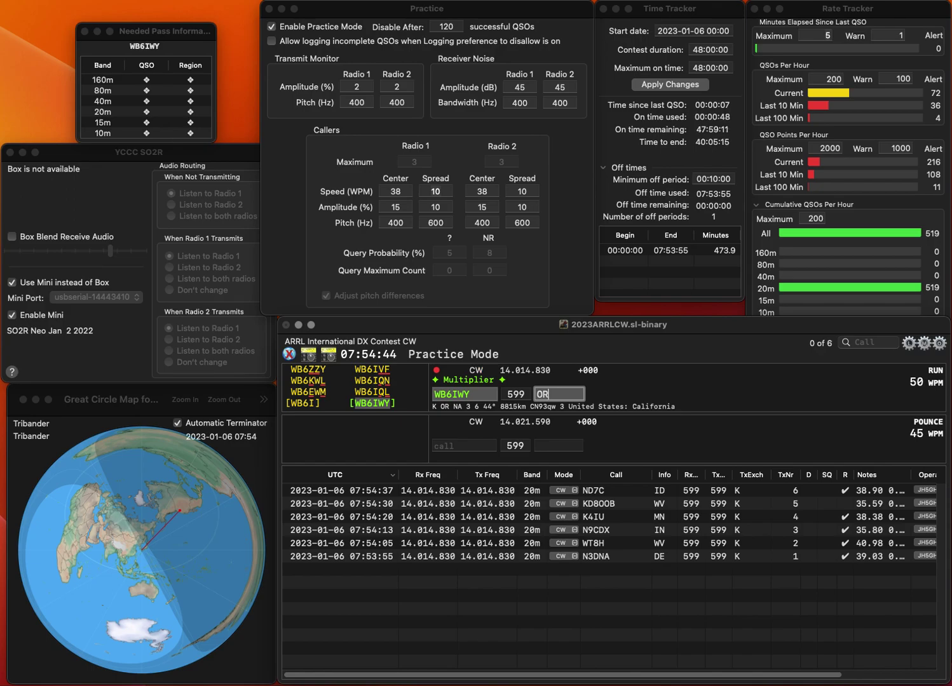
key("Return")
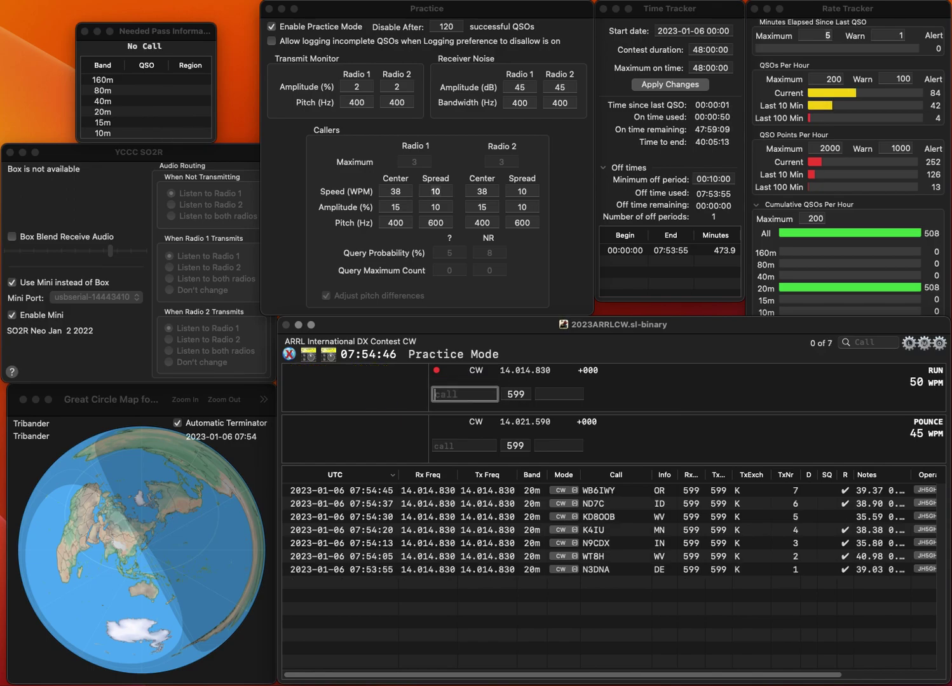
Enter the callsign suffix 3D, complete it to AC3D with the prefix AC, and log the contact with received exchange MD.
type("3D")
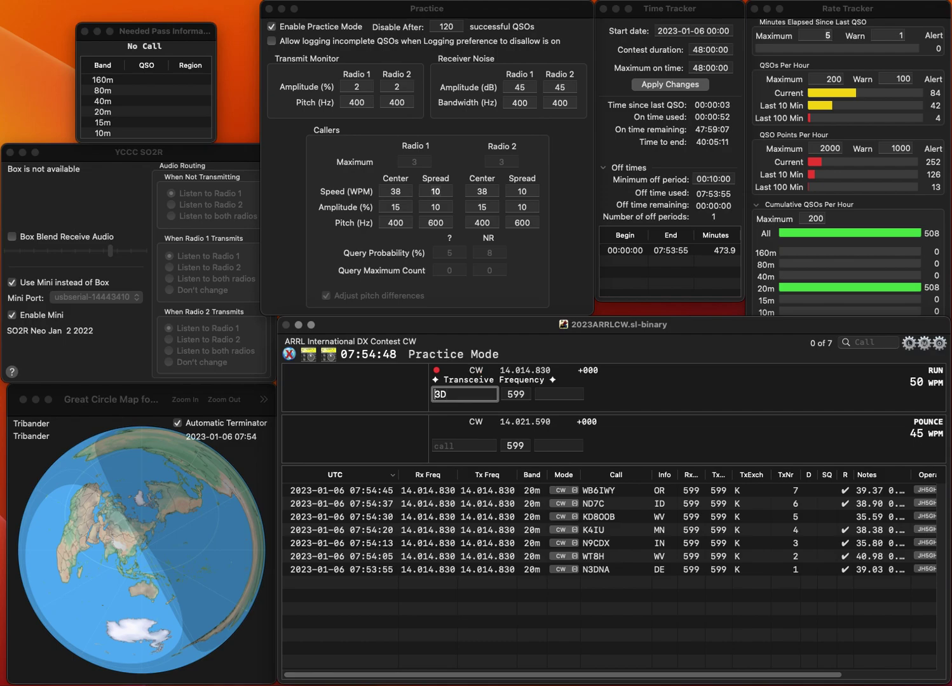
key("Left")
key("Left")
type("AC")
key("Tab")
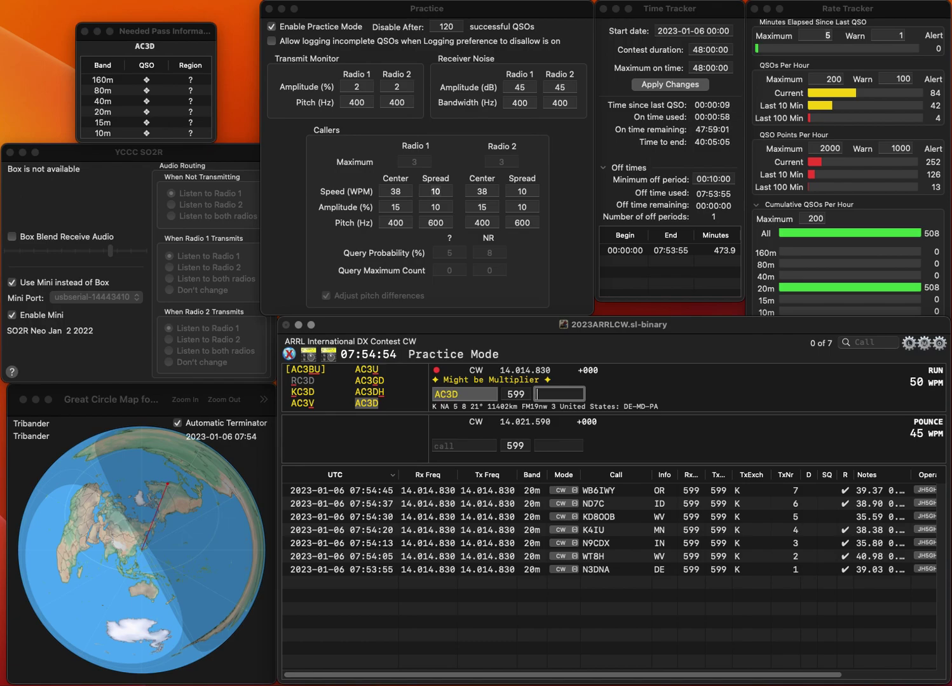
key("Return")
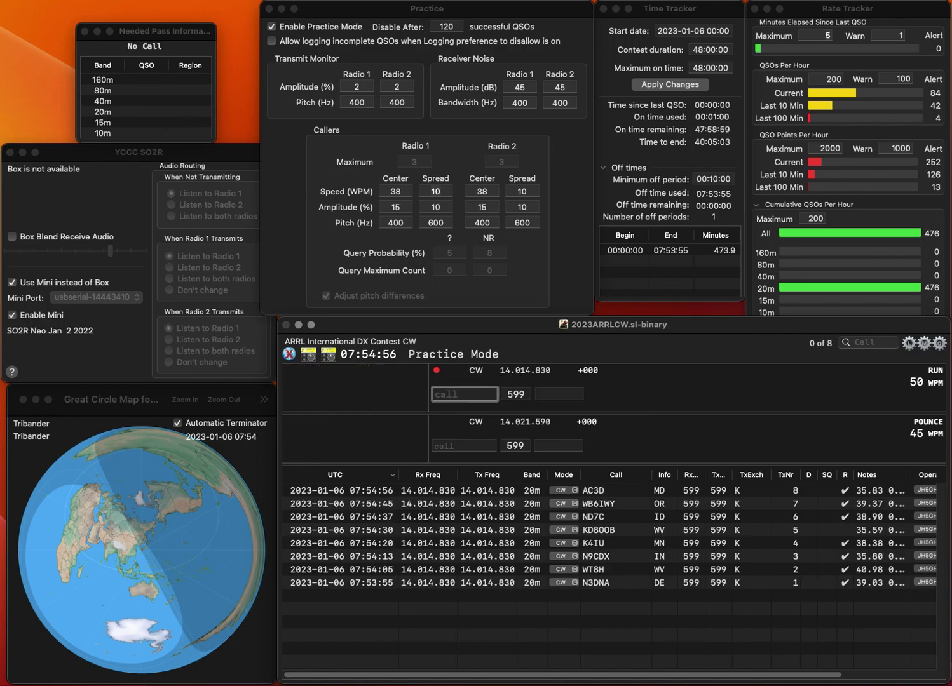
Work station K2AMI on the run radio and log the contact with received exchange NY.
type("K2AMI")
key("Return")
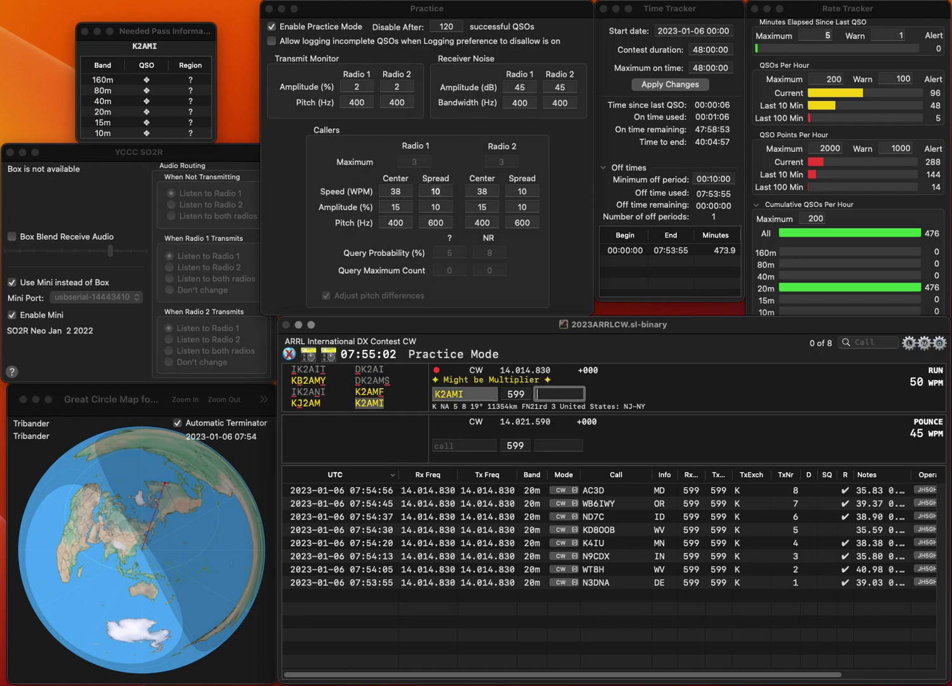
type("NY")
key("Return")
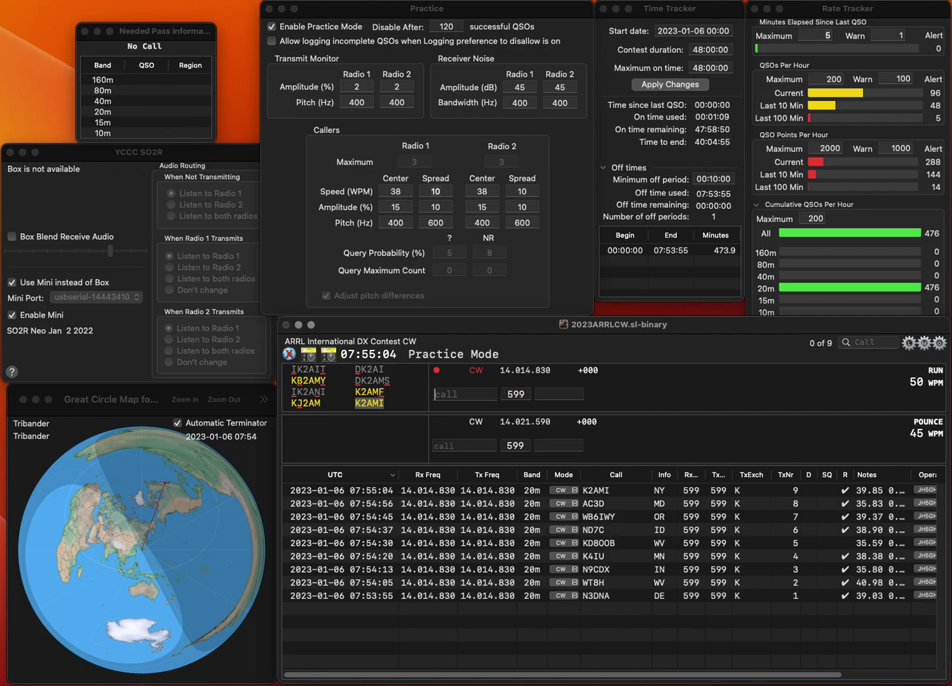
type("K3BLN")
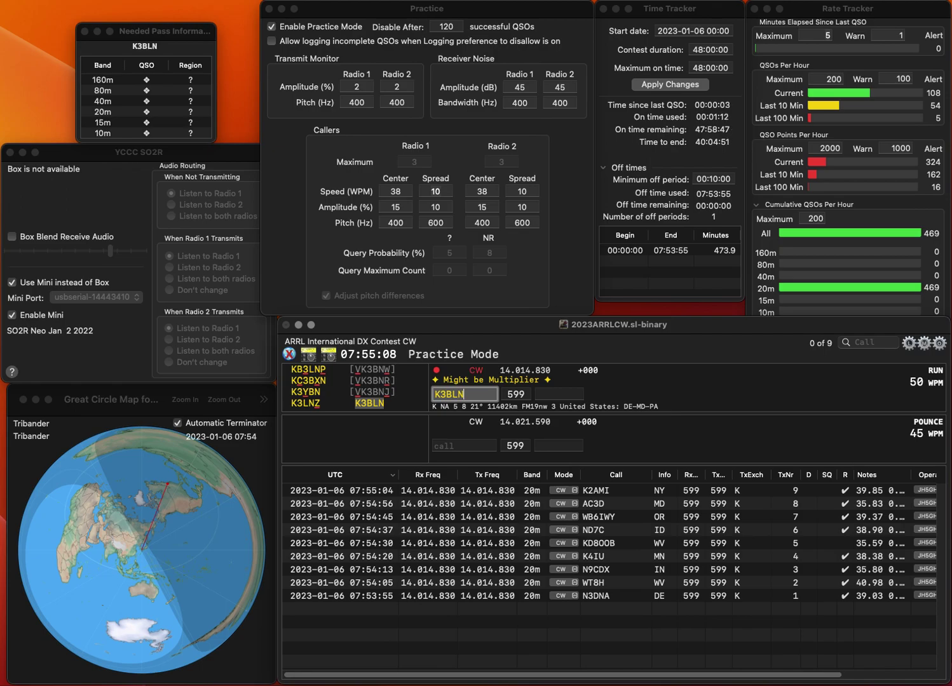
key("Return")
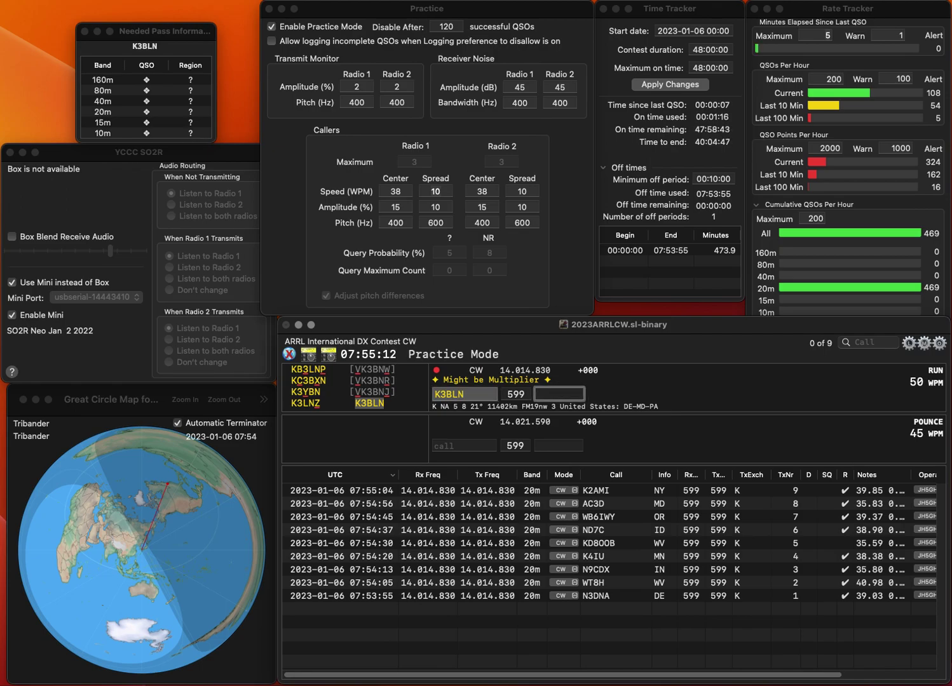
type("D")
key("Return")
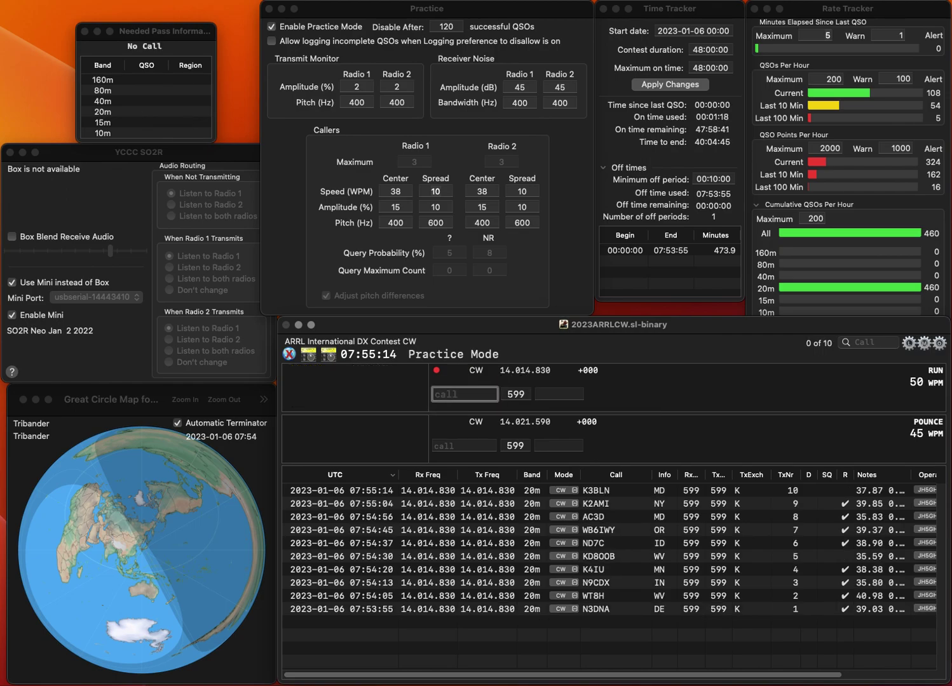
Work station KF4DG on the run radio and log the contact with received exchange NC.
type("KF4DG")
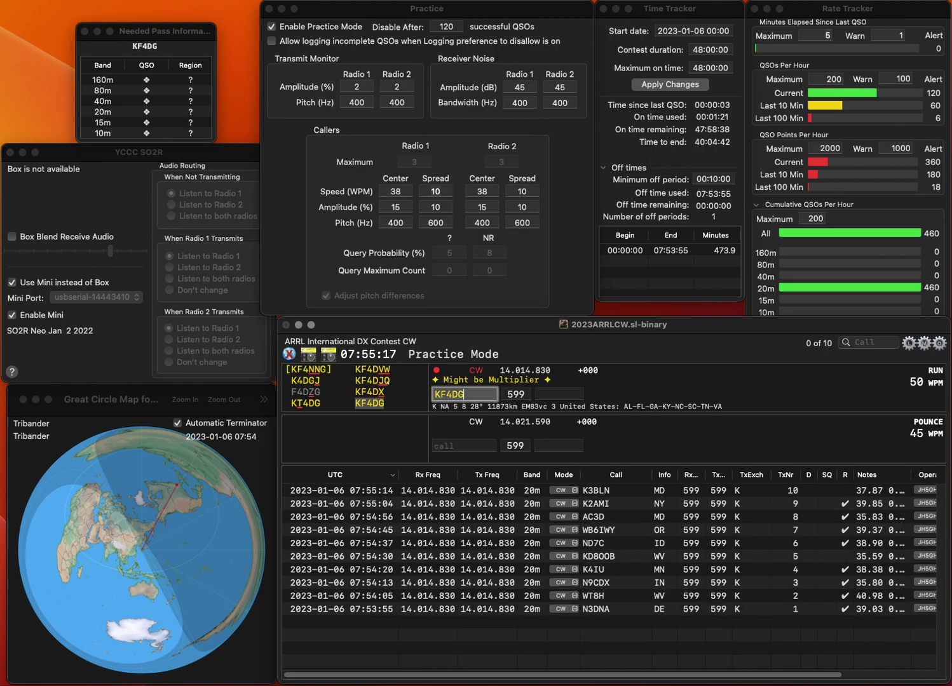
key("space")
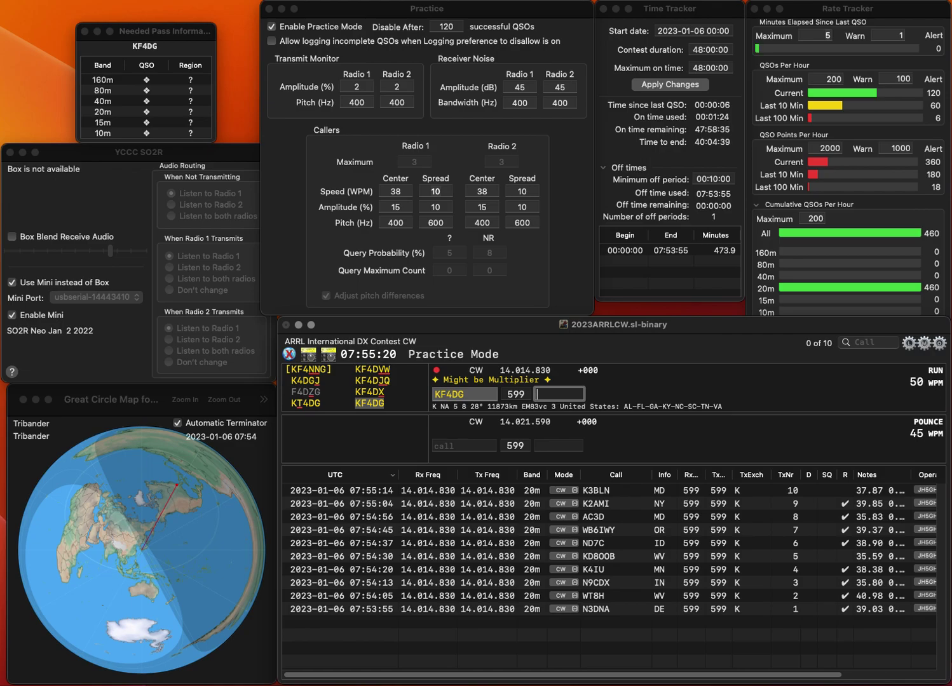
type("NC")
key("Return")
type("AW9")
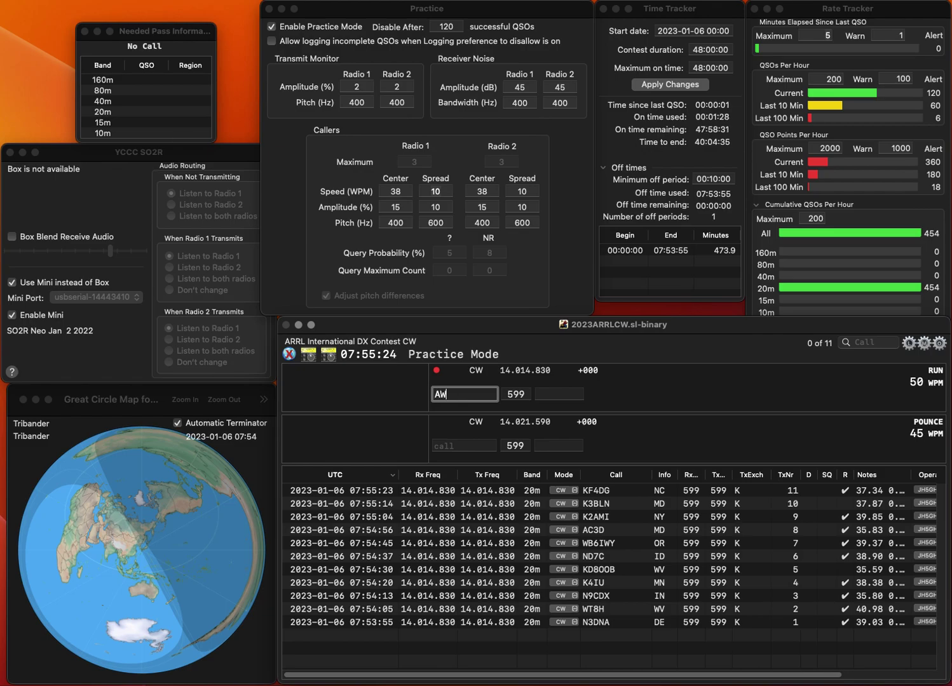
key("BackSpace")
key("BackSpace")
key("BackSpace")
type("W9PHL")
key("space")
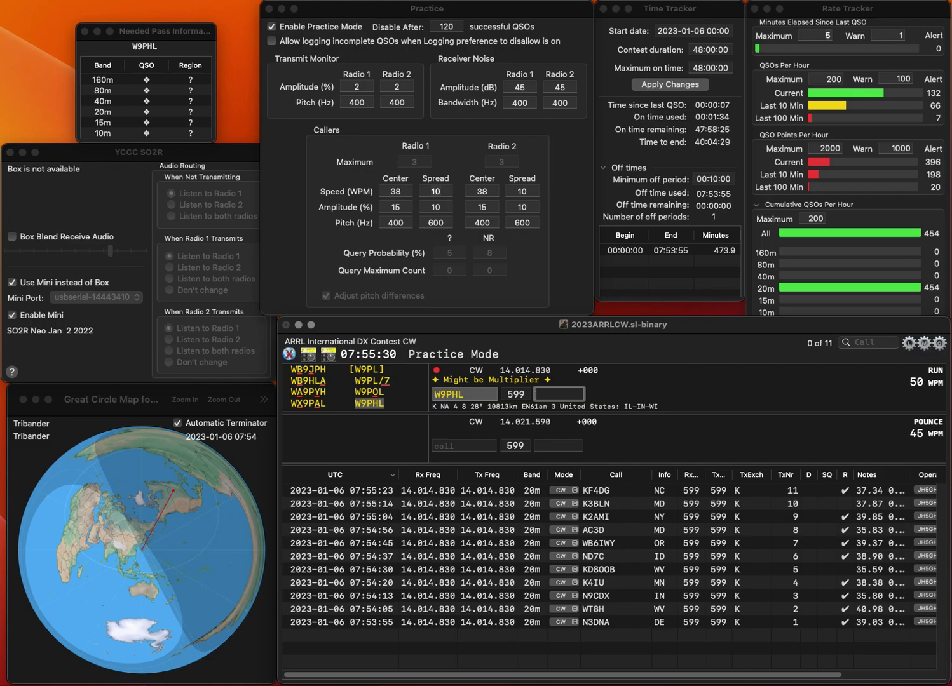
key("Return")
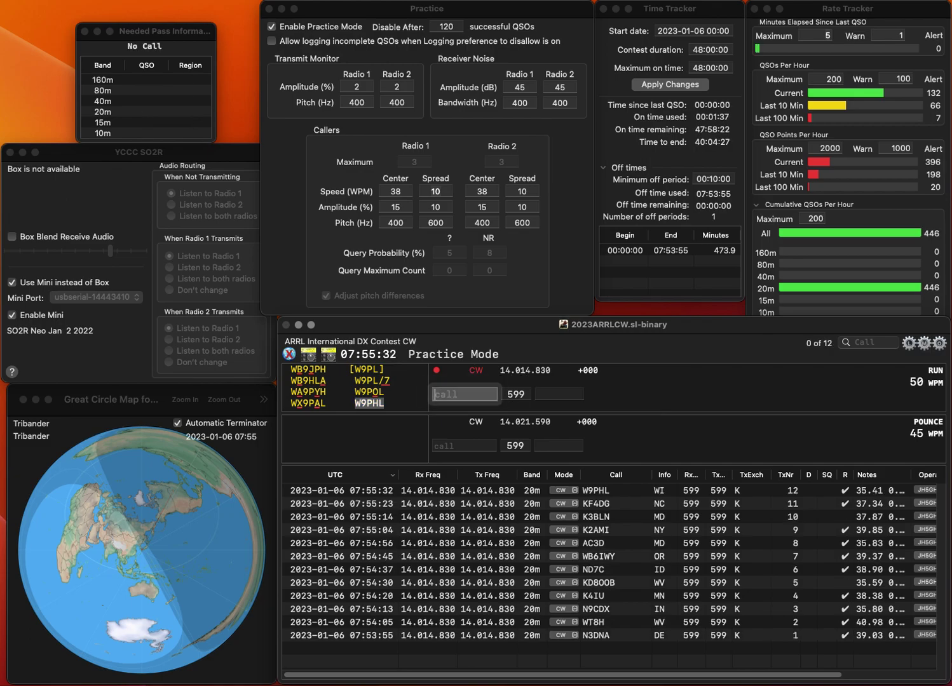
type("K")
key("BackSpace")
type("AA9UF")
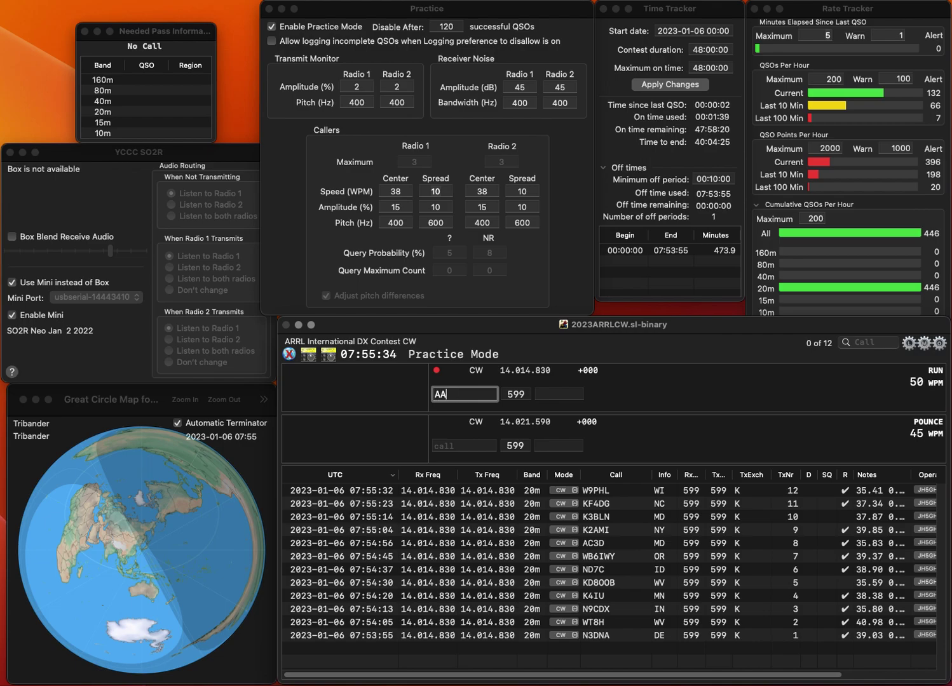
key("Return")
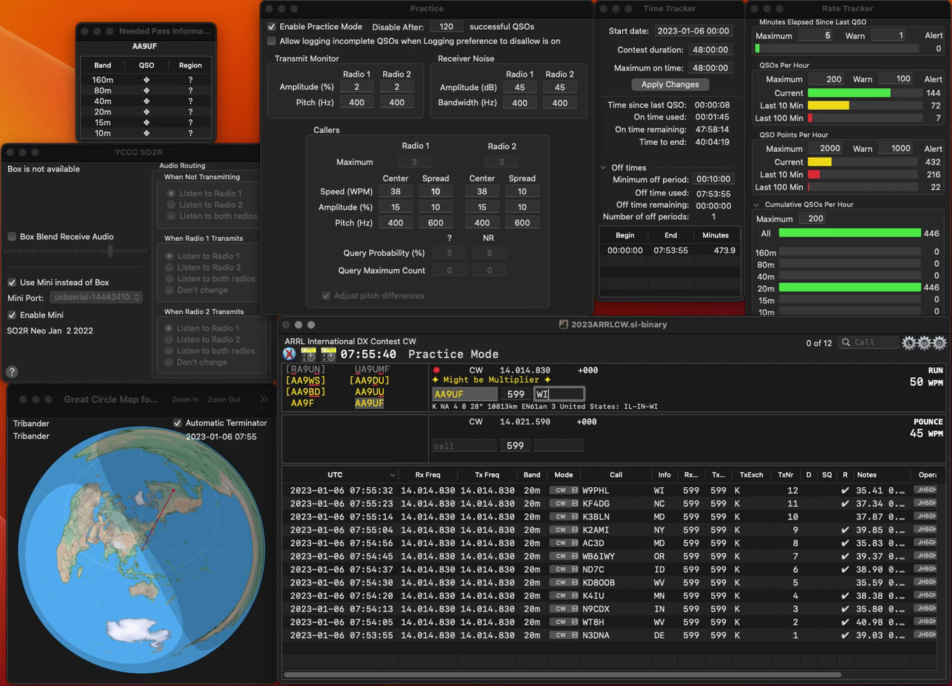
key("Return")
type("K")
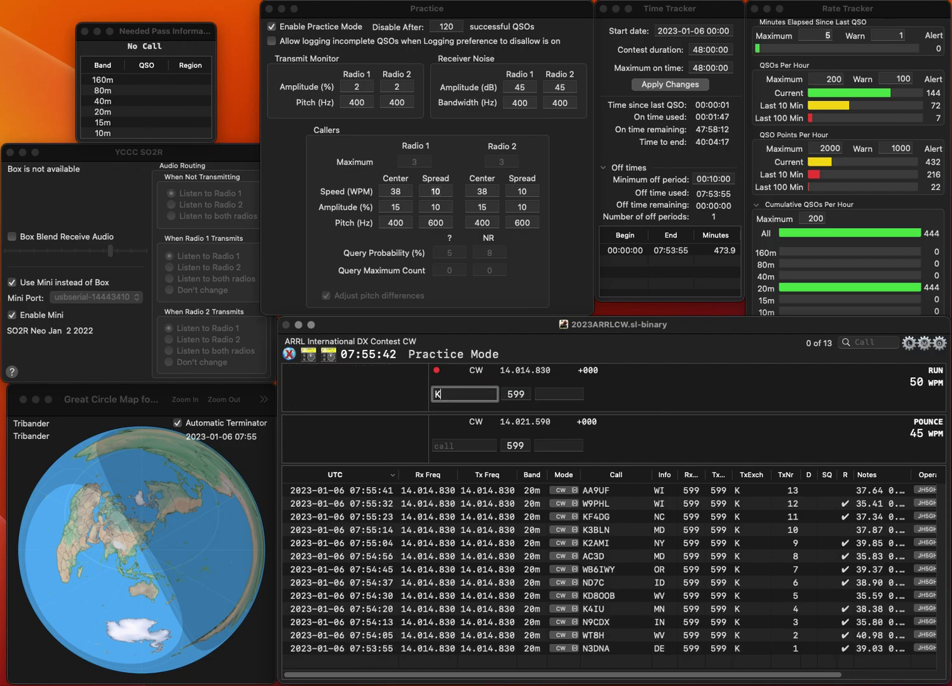
type("XA")
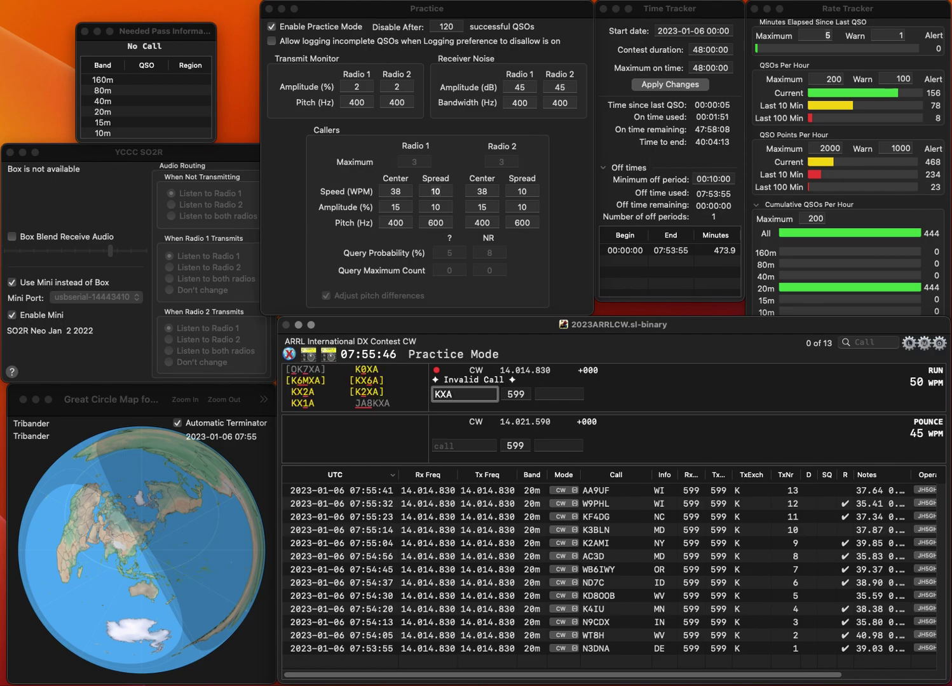
key("Left")
key("Left")
type("D1")
key("Delete")
type("B")
key("space")
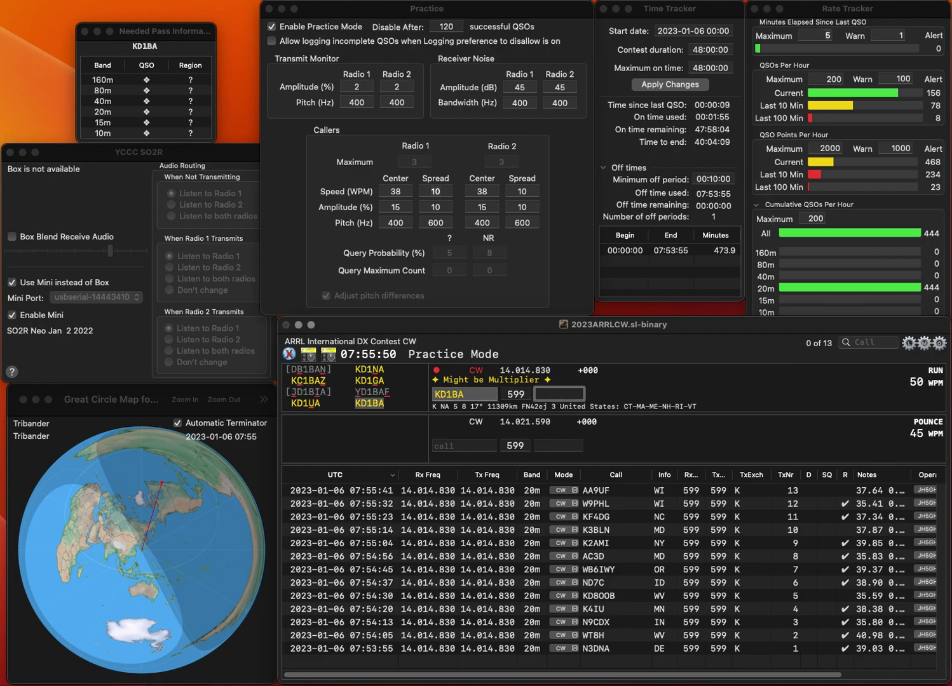
type("VT")
key("Return")
type("WT4X")
key("Return")
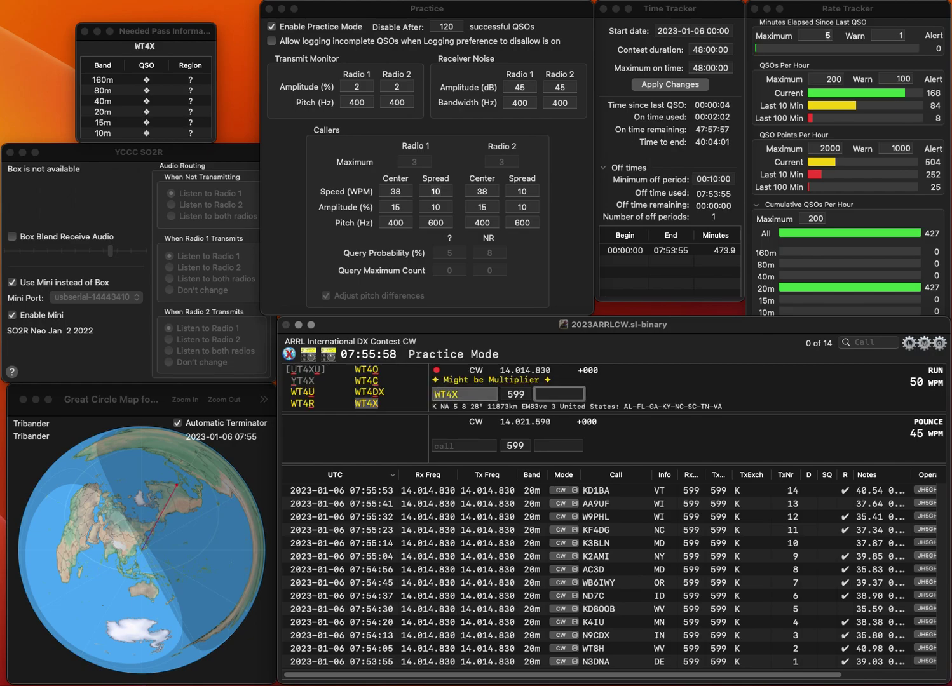
type("NN")
key("Return")
type("KN4IXT")
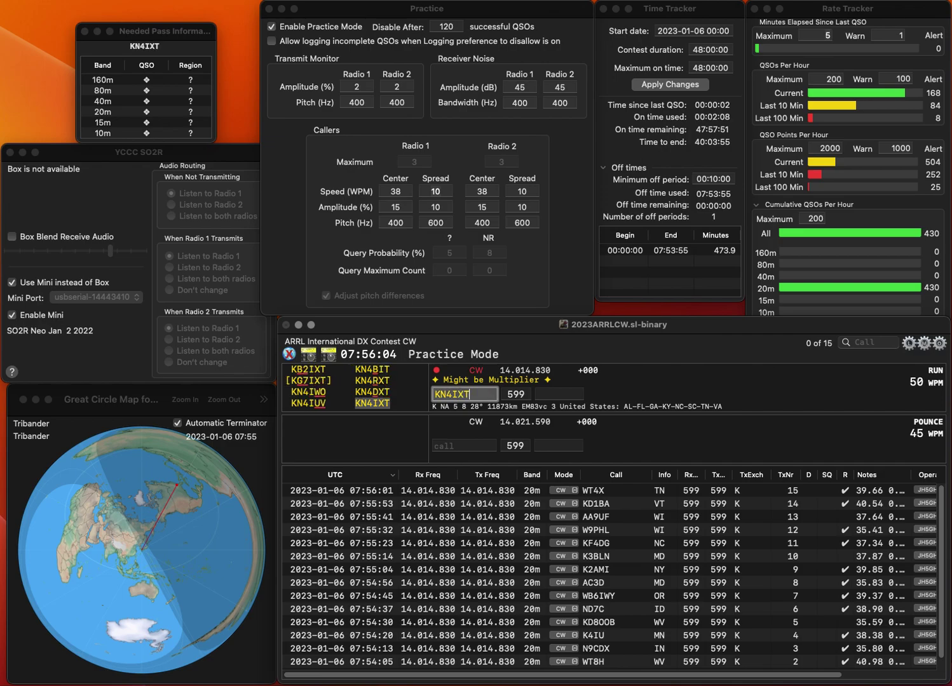
key("Return")
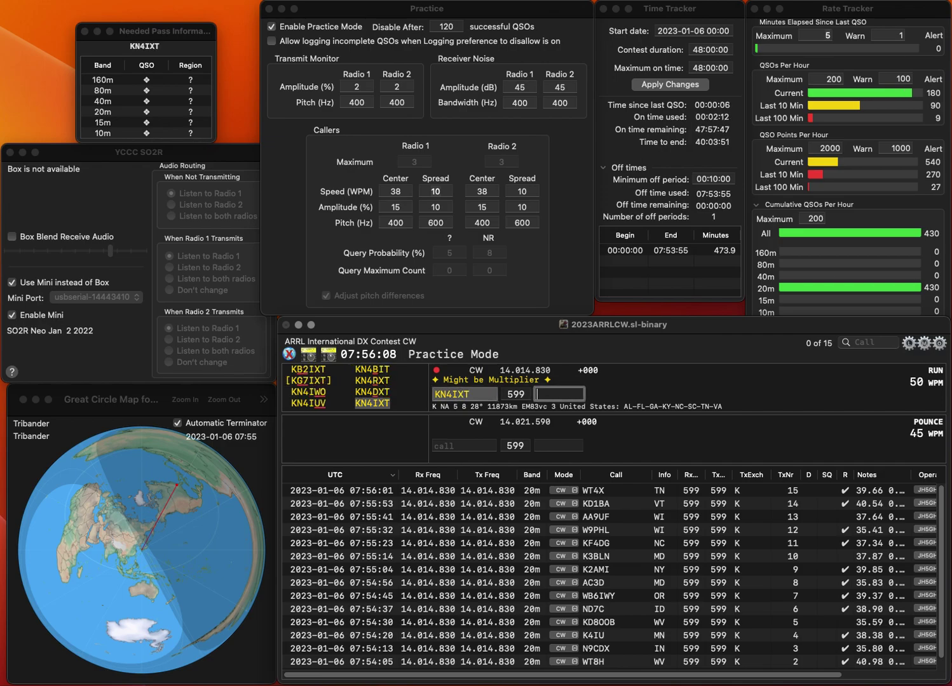
type("GA")
key("Return")
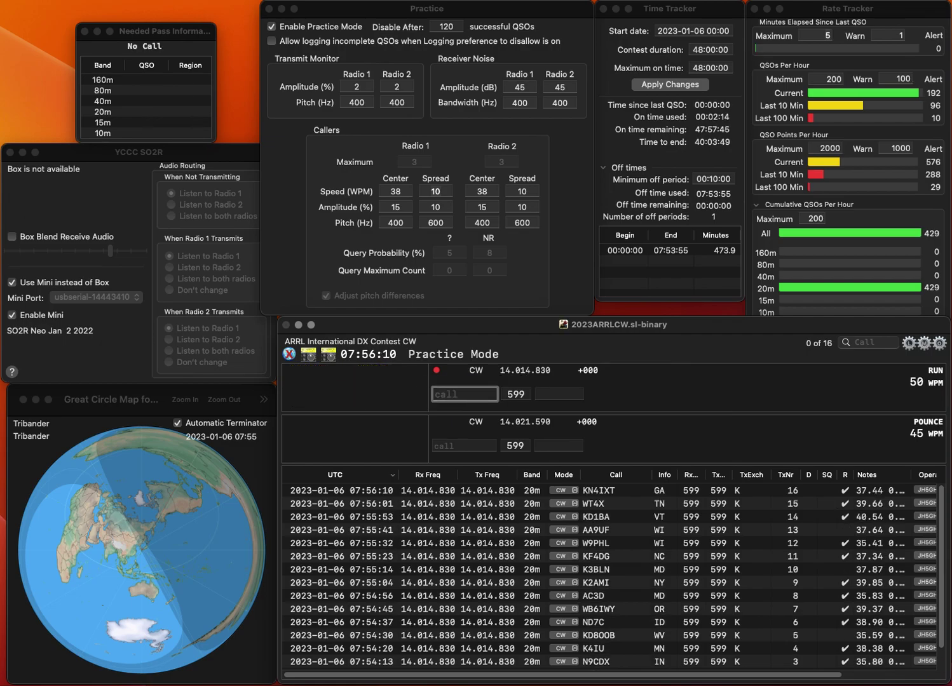
Work station WB2JGD on the run radio and log the contact with received exchange NJ.
type("WB2JGD")
key("space")
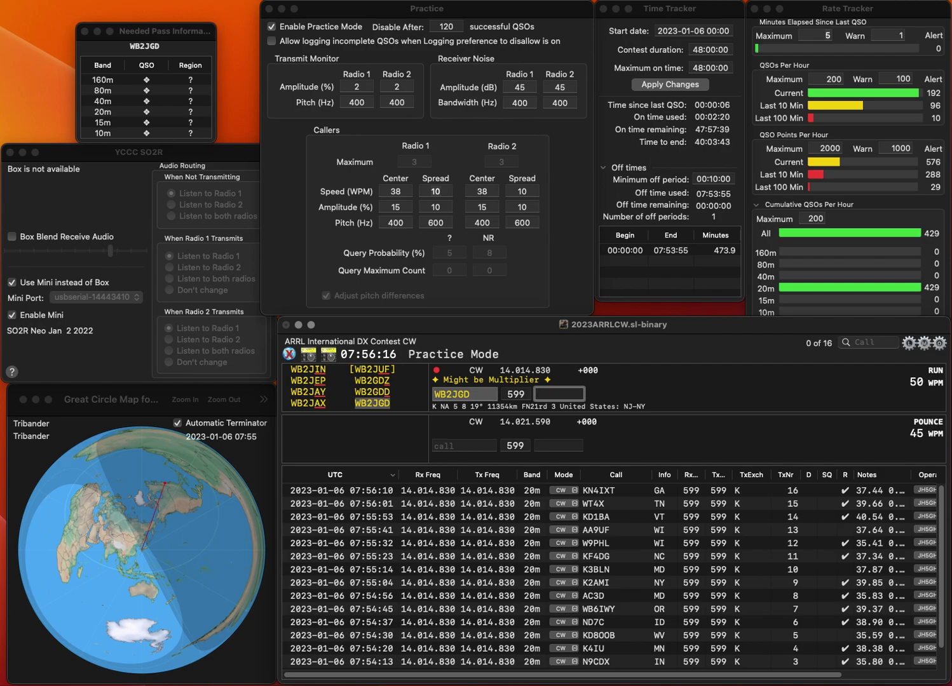
type("NJ")
key("Return")
type("WAR7")
key("Left")
key("Left")
key("BackSpace")
type("T")
key("space")
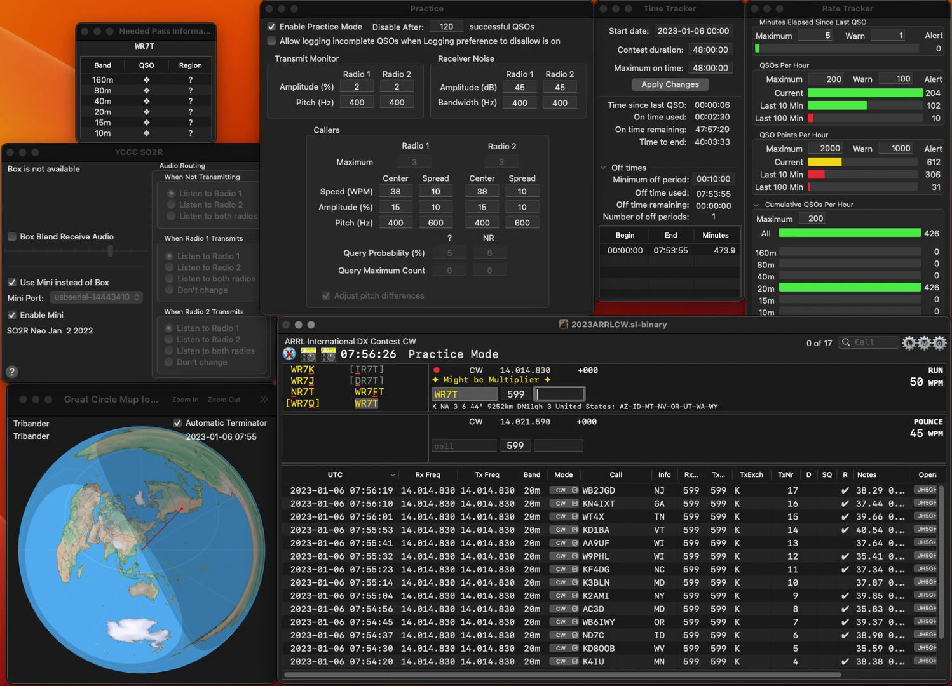
type("MT")
key("Return")
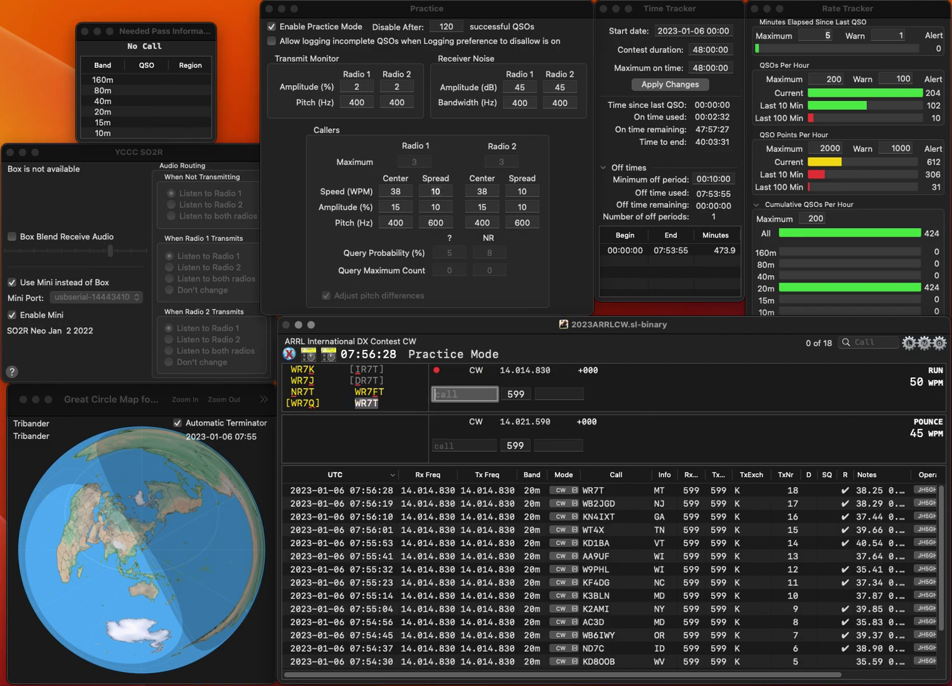
Work station N4DE on the run radio and log the contact with received exchange SC.
type("N4DE")
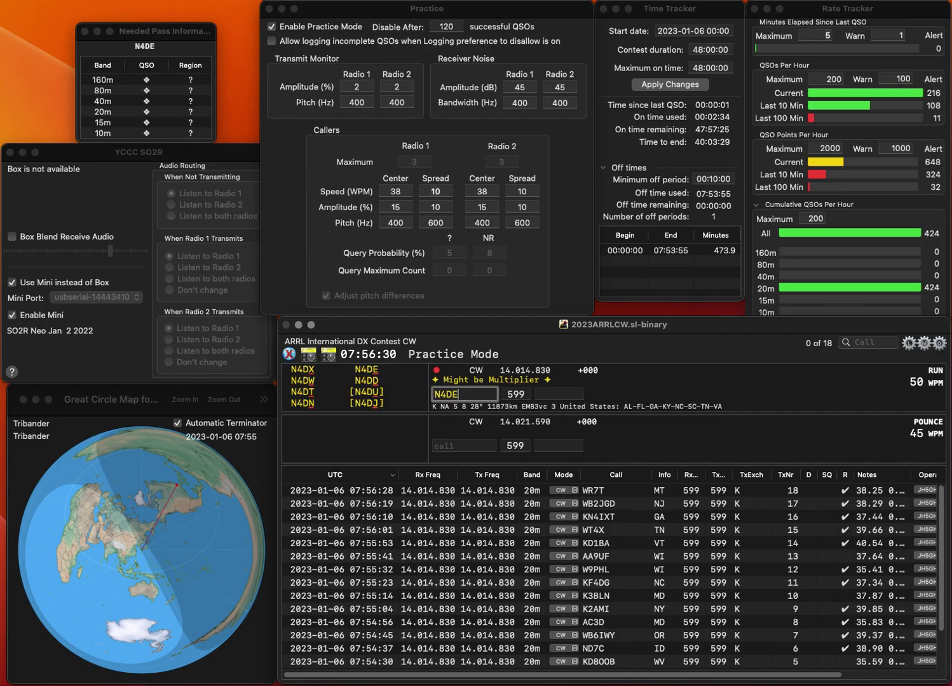
key("space")
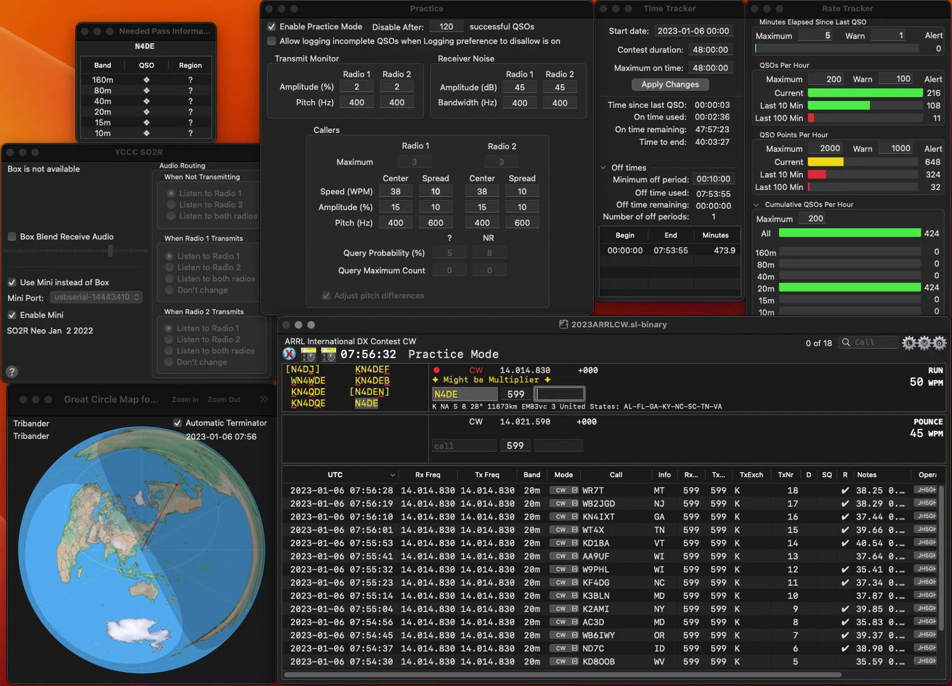
type("SC")
key("Return")
Work station K4QDN on the run radio and log the contact with received exchange NC.
type("K4QDN")
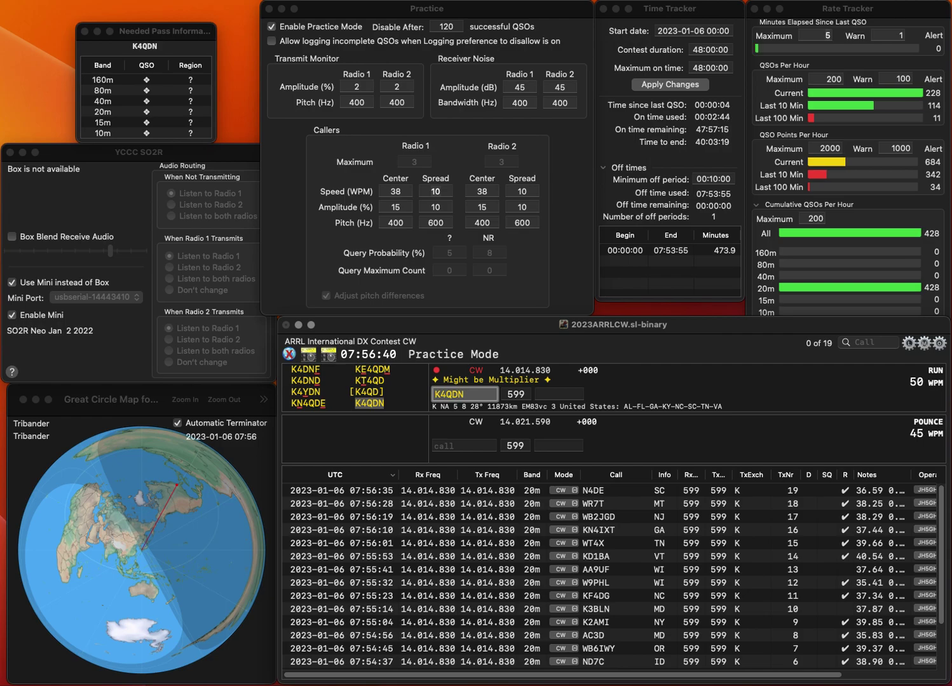
key("space")
type("NC")
key("Return")
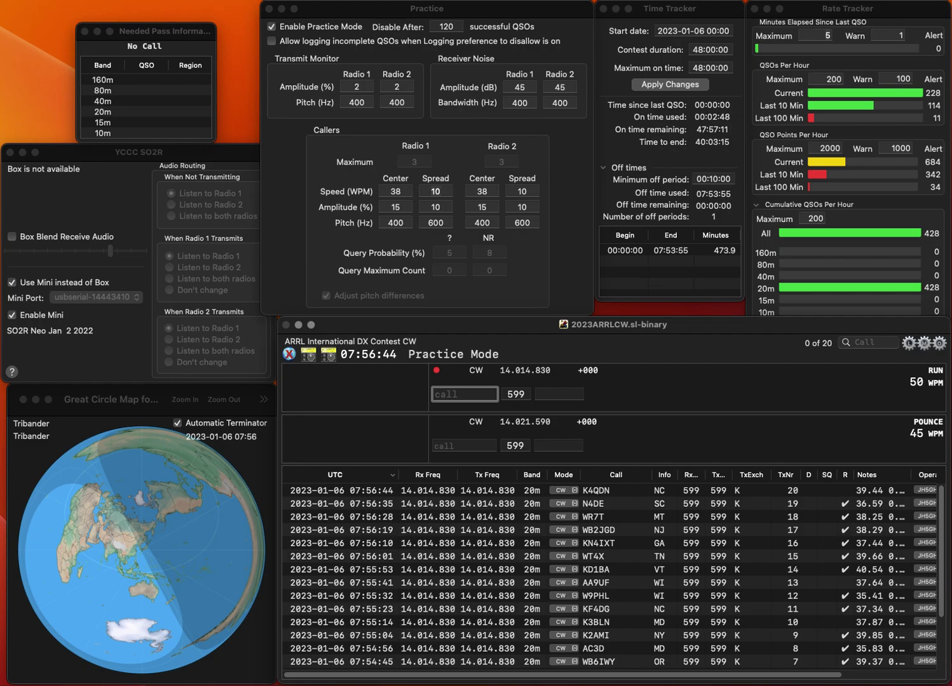
type("WA2ZDM")
key("space")
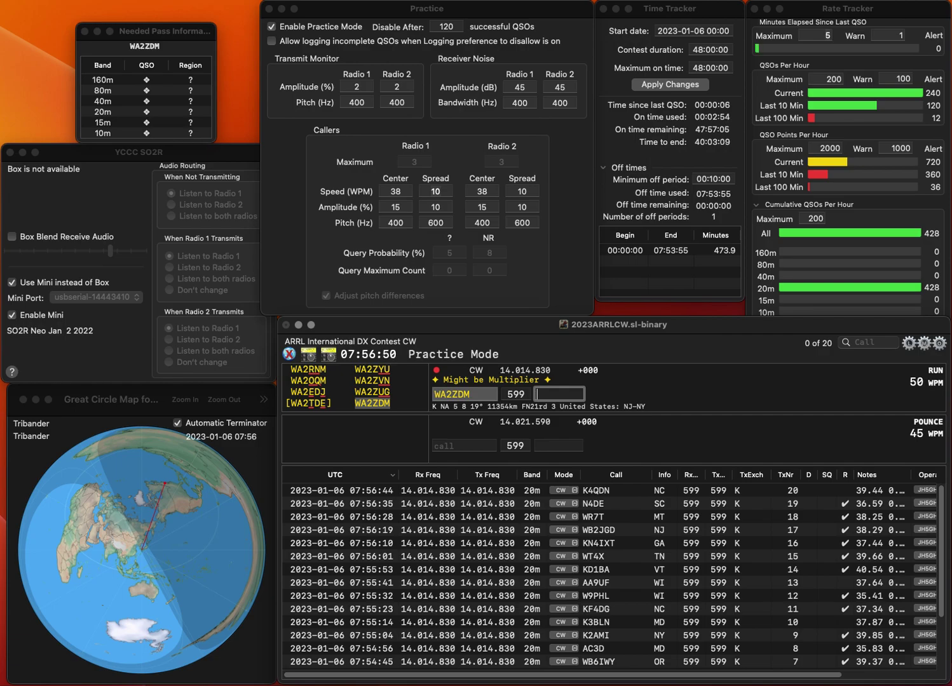
type("Y")
key("Return")
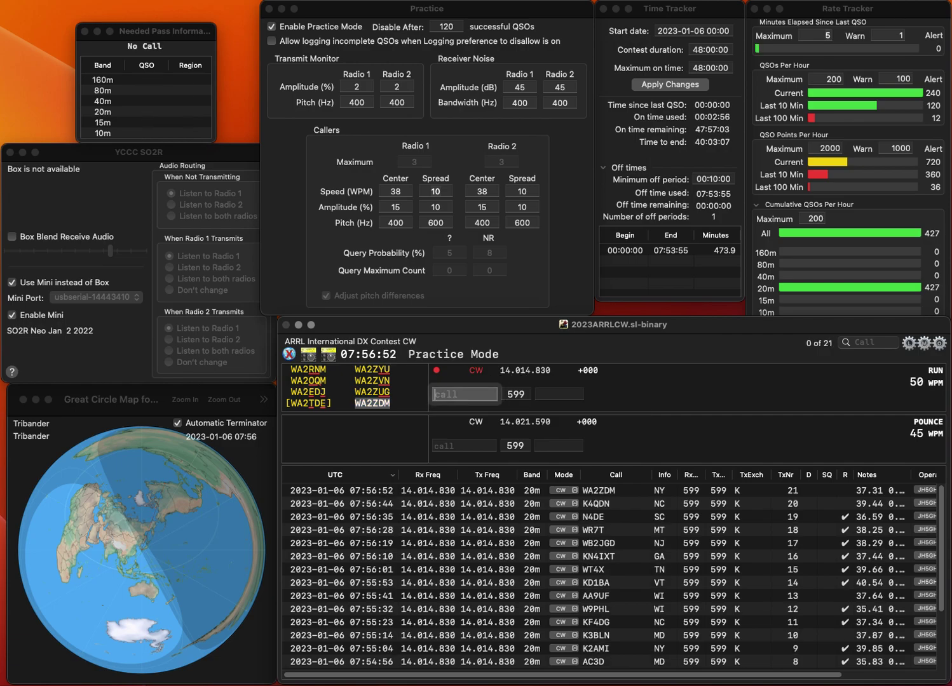
type("N5")
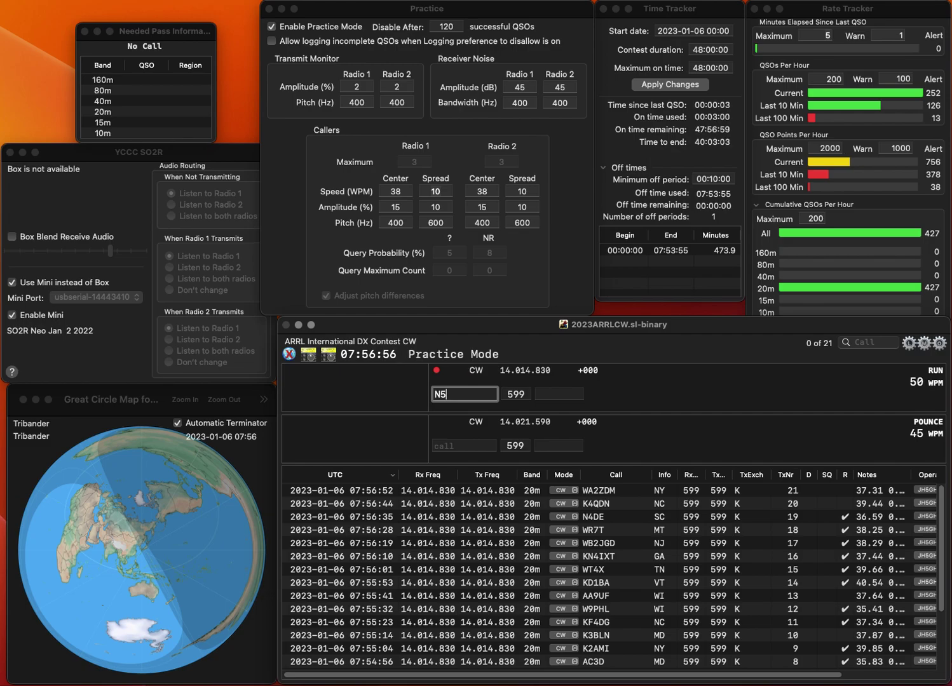
type("GHO")
key("Return")
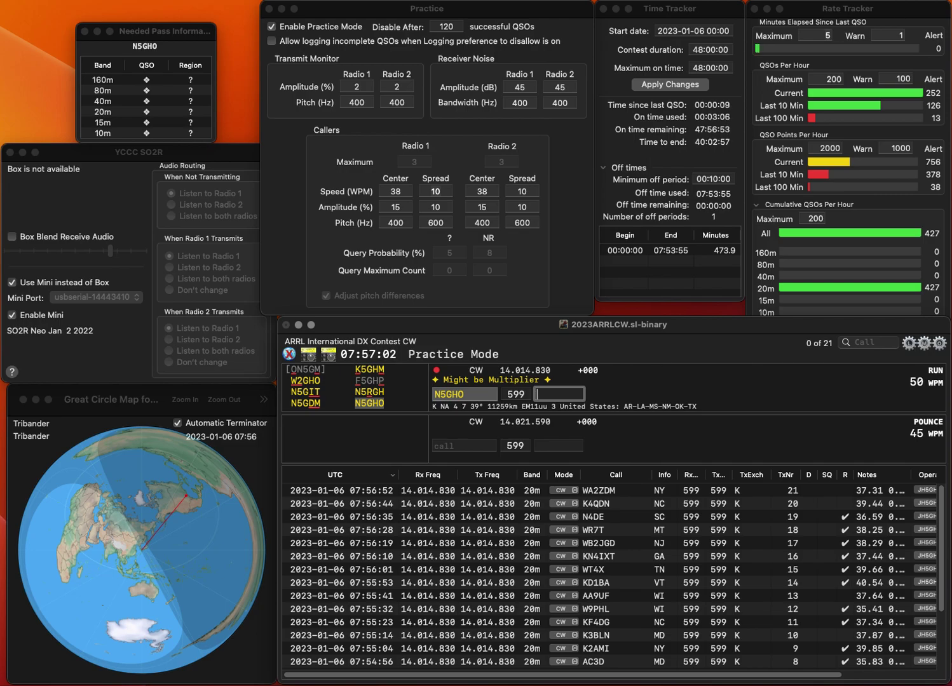
key("Return")
Work station KK4XA on the run radio and log the contact with received exchange SC.
type("KK4XA")
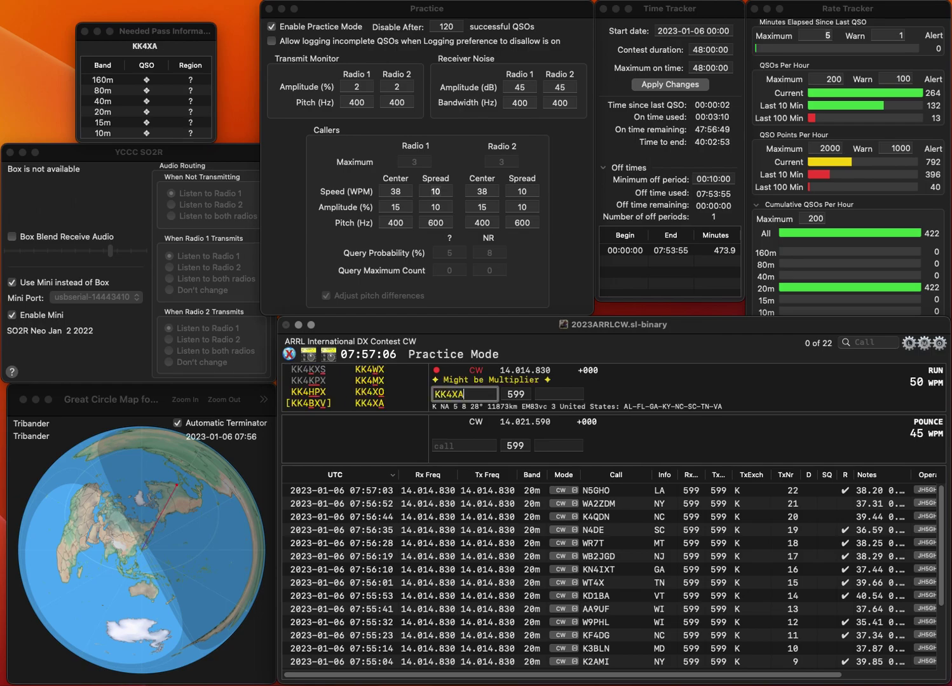
key("Return")
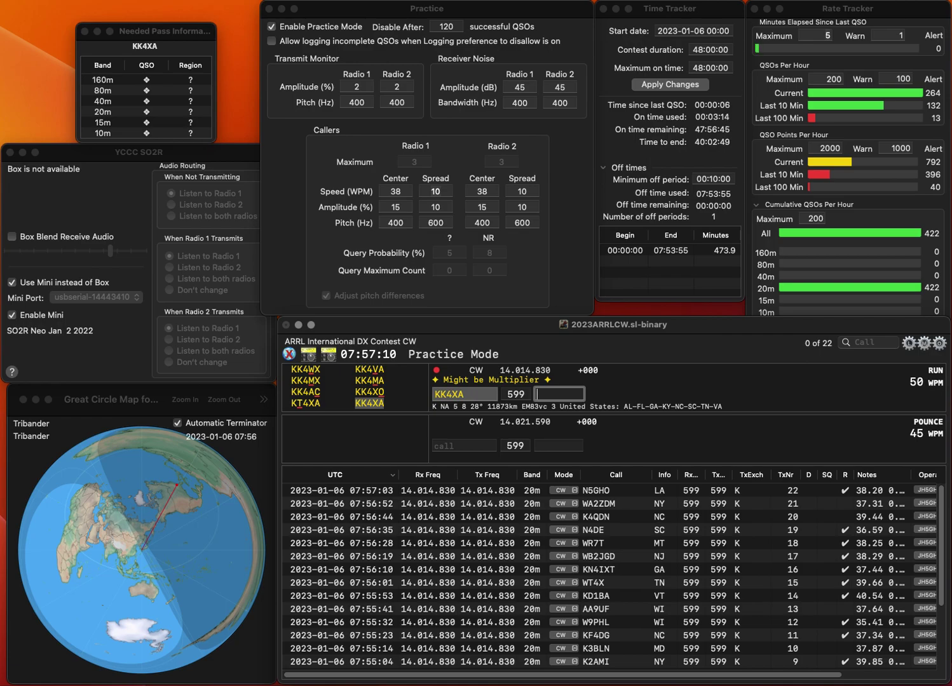
key("Return")
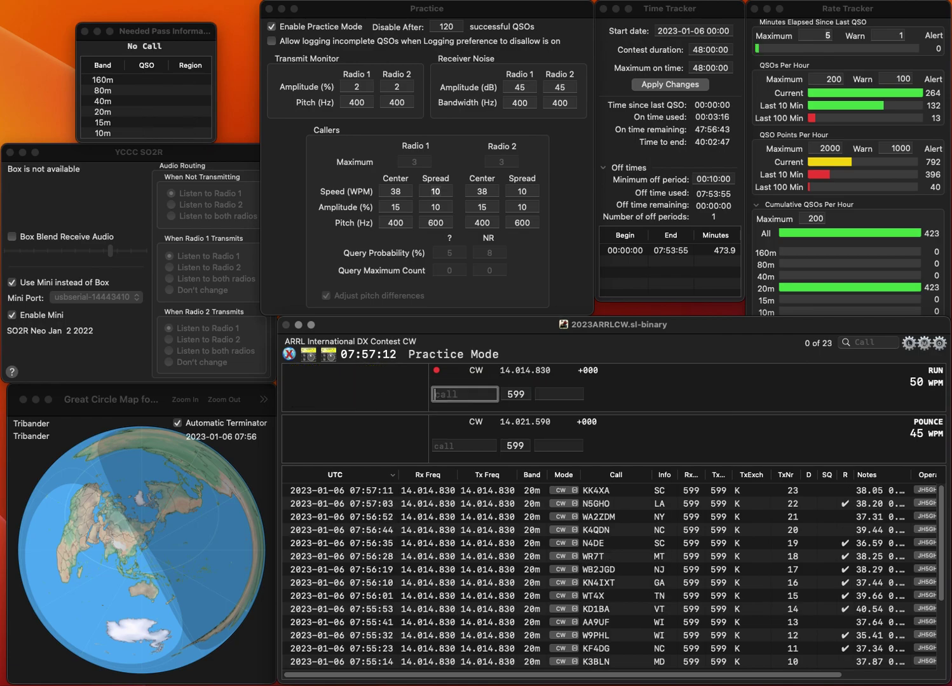
type("KC1MTM")
key("Return")
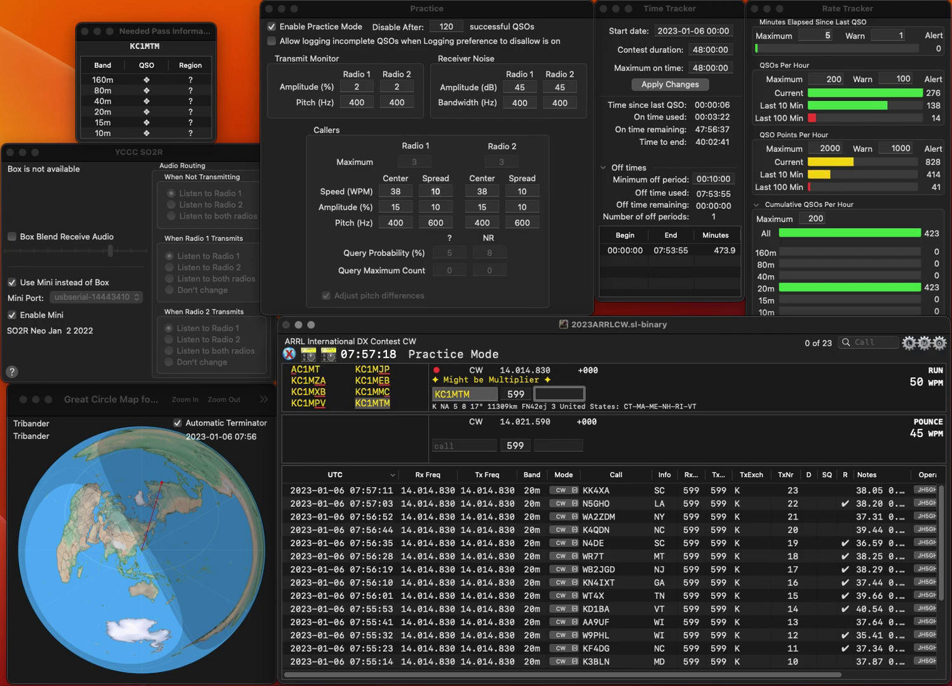
type("ME")
key("Return")
Work station NI0T on the run radio and log the contact with received exchange ND.
type("NI0T")
key("Return")
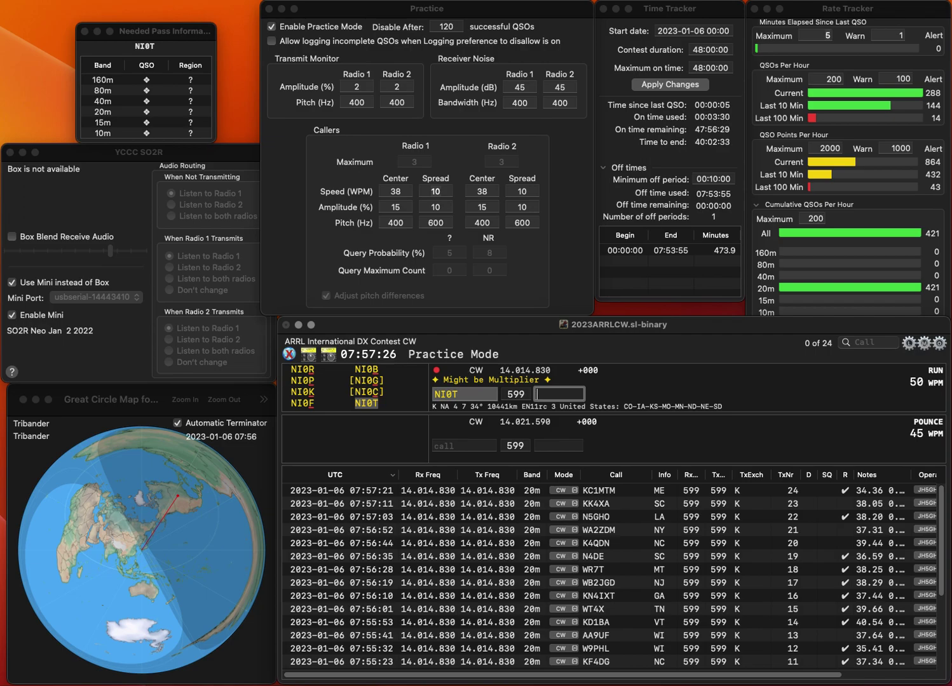
type("ND")
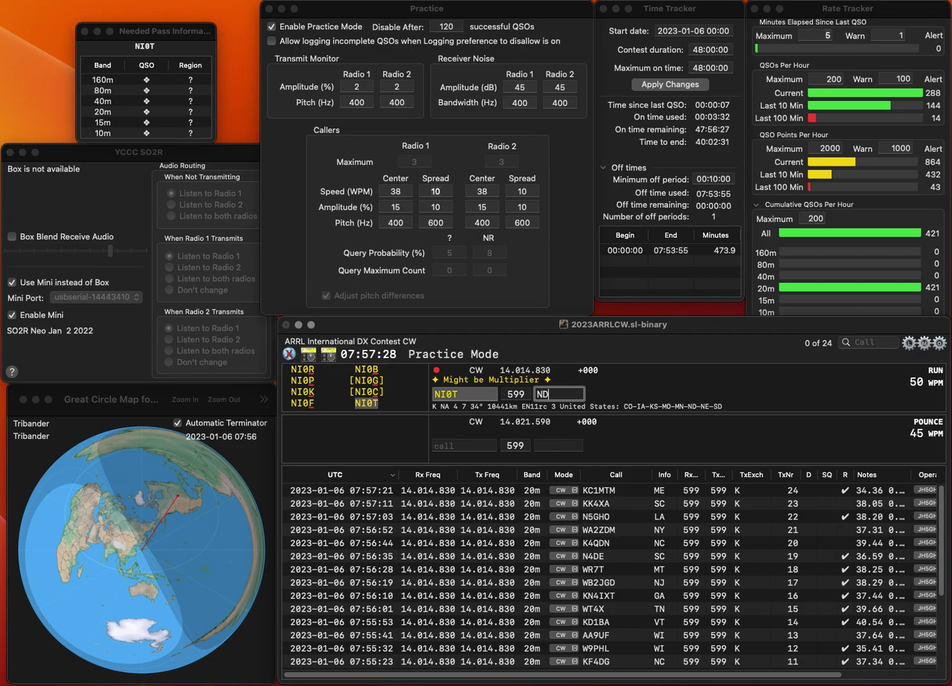
key("Return")
Work station N7GR on the run radio and log the contact with received exchange MT.
type("N")
type("7GR")
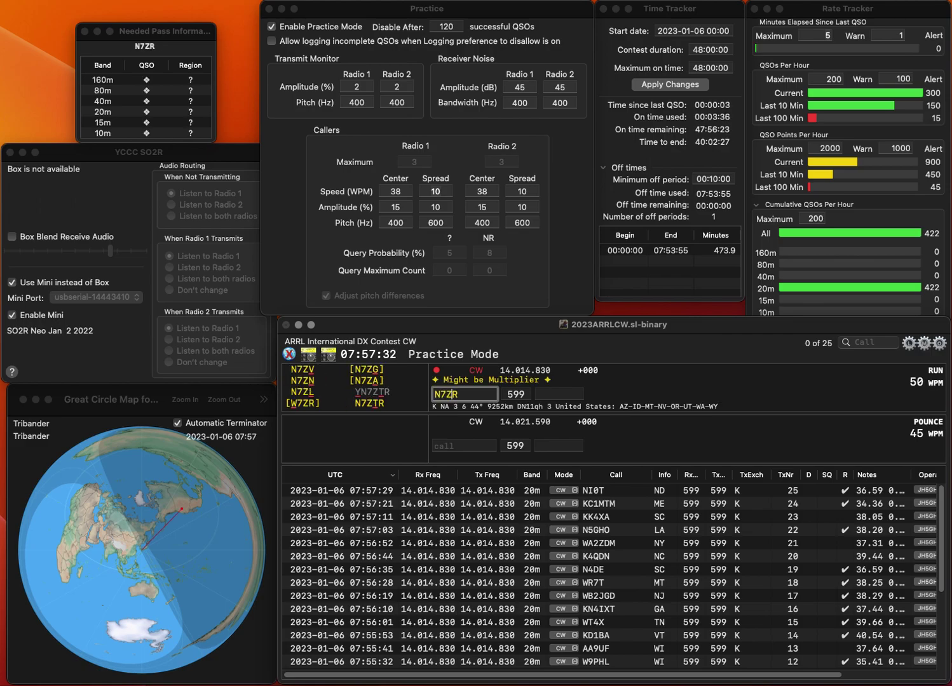
key("Return")
type("MT")
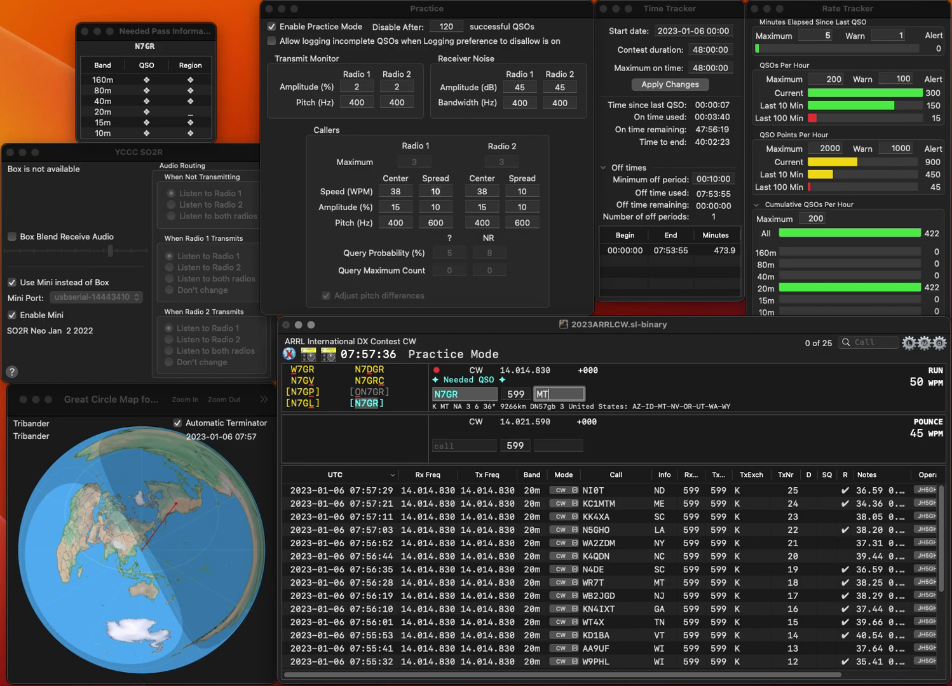
key("Return")
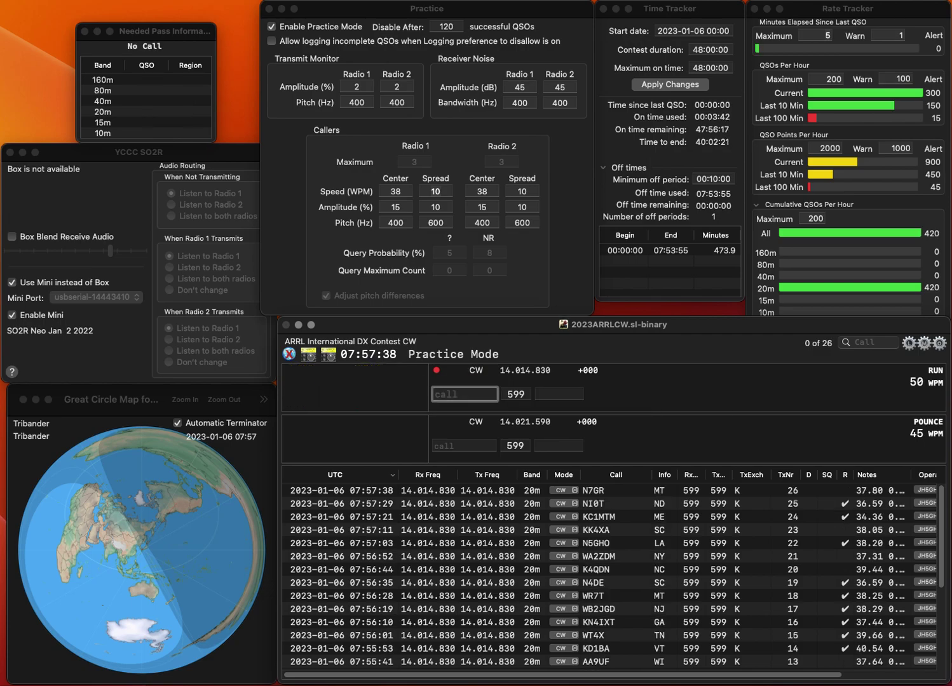
Work station W5GAD on the run radio and log the contact with received exchange LA.
type("W5GAD")
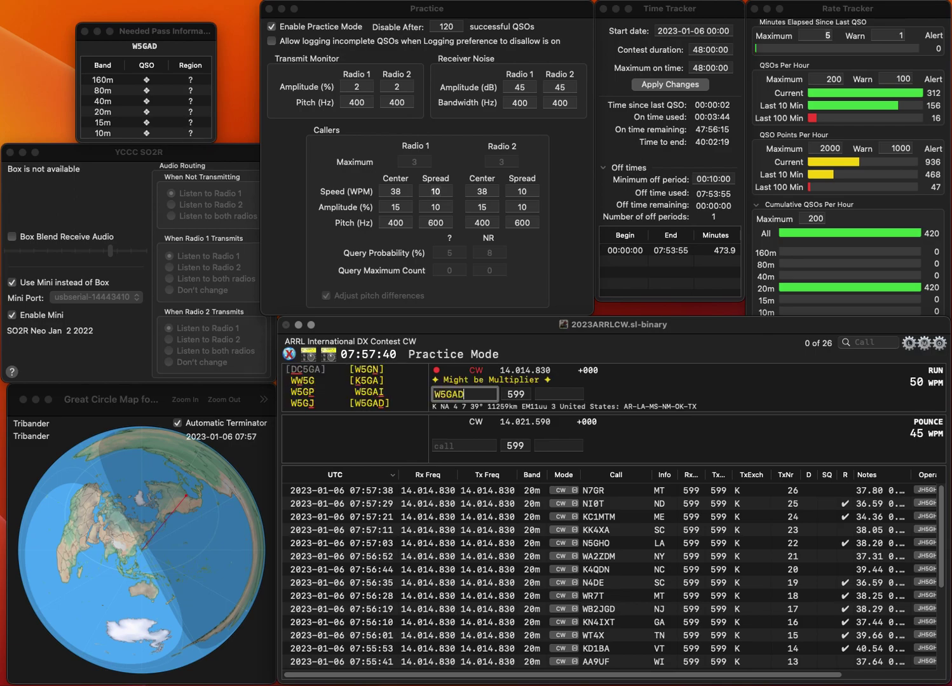
key("Tab")
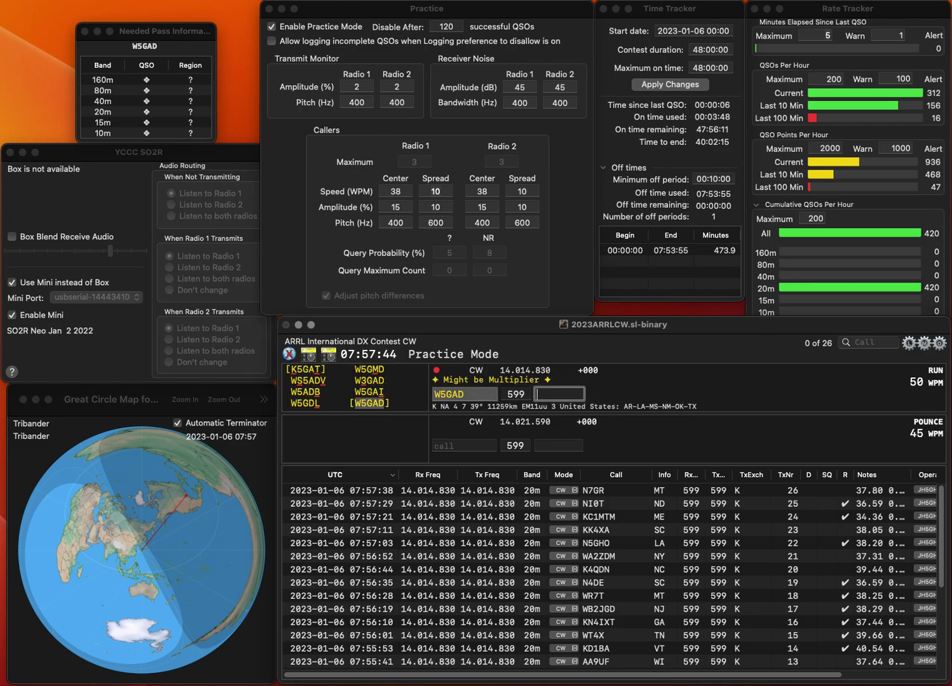
type("LA")
key("Return")
Work station N8BL on the run radio and log the contact with received exchange CA.
type("N8")
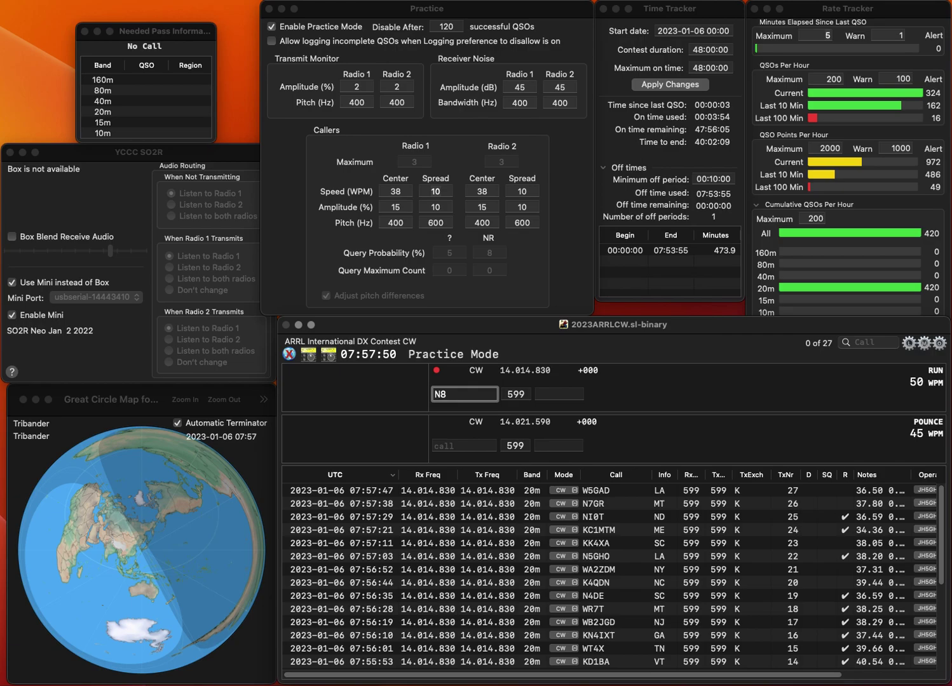
type("BL")
key("Return")
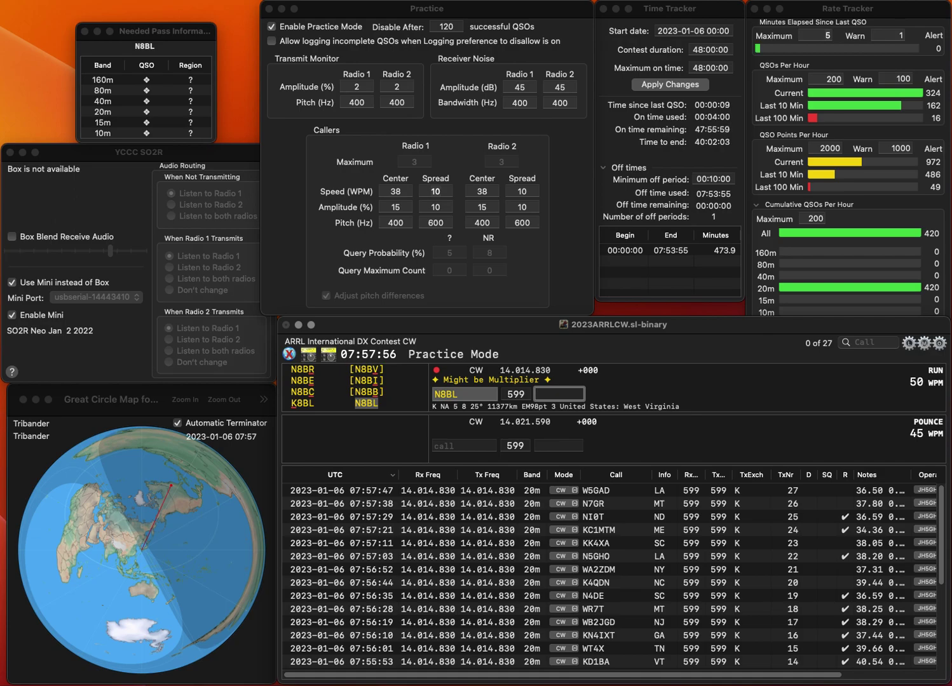
type("CA")
key("Return")
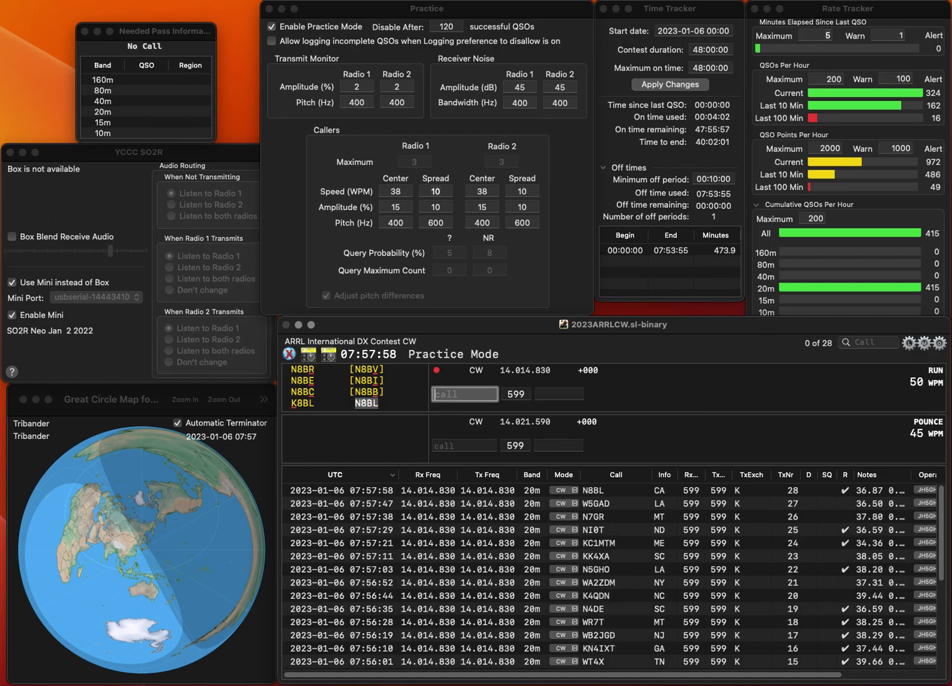
Work station N9DD on the run radio and log the contact with received exchange IL.
type("N9")
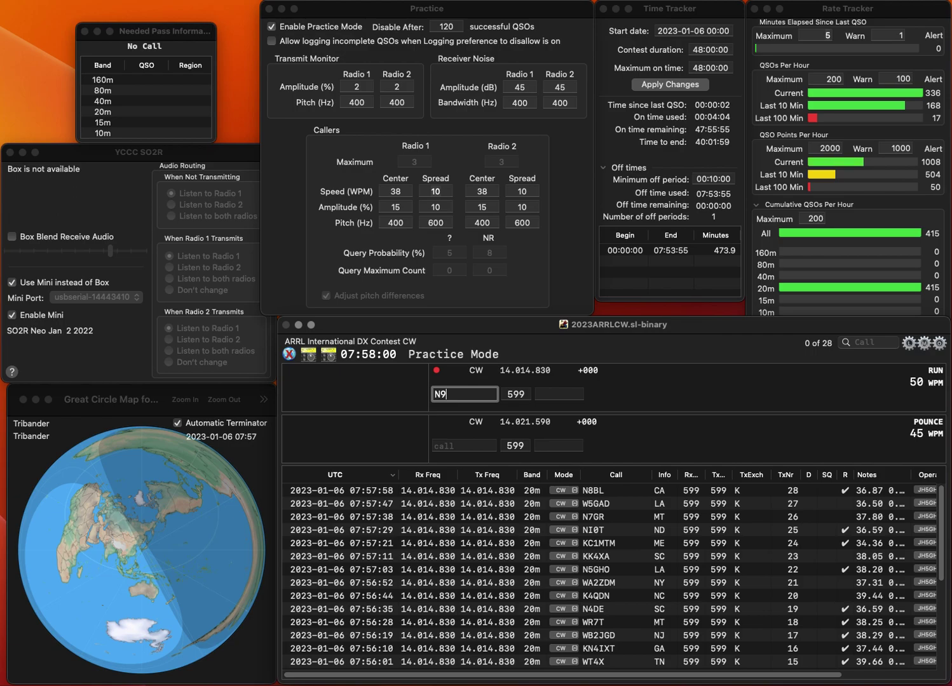
type("DD")
key("space")
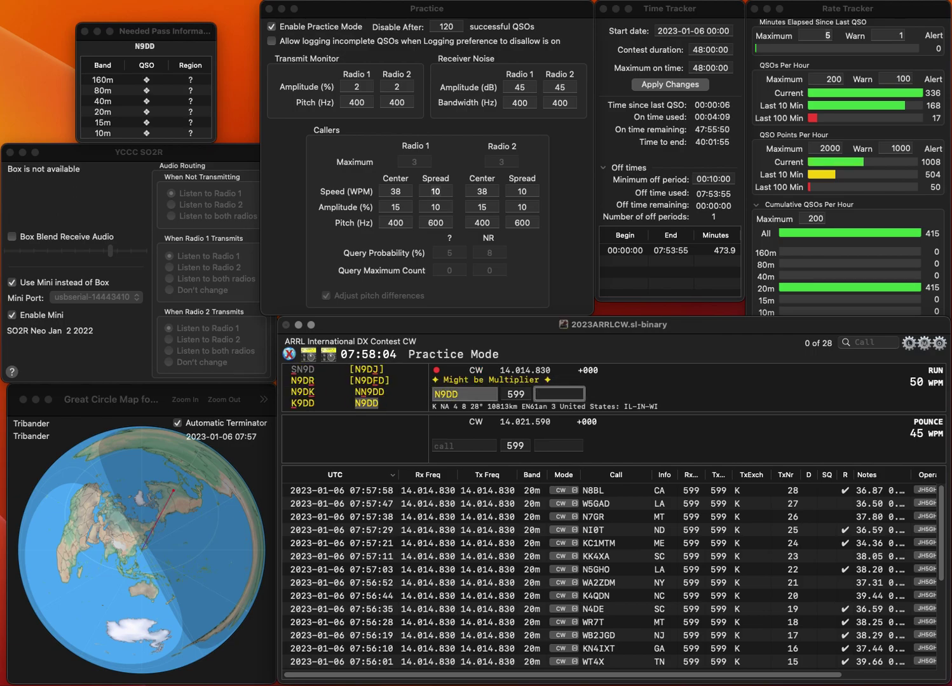
type("IL")
key("Return")
type("N")
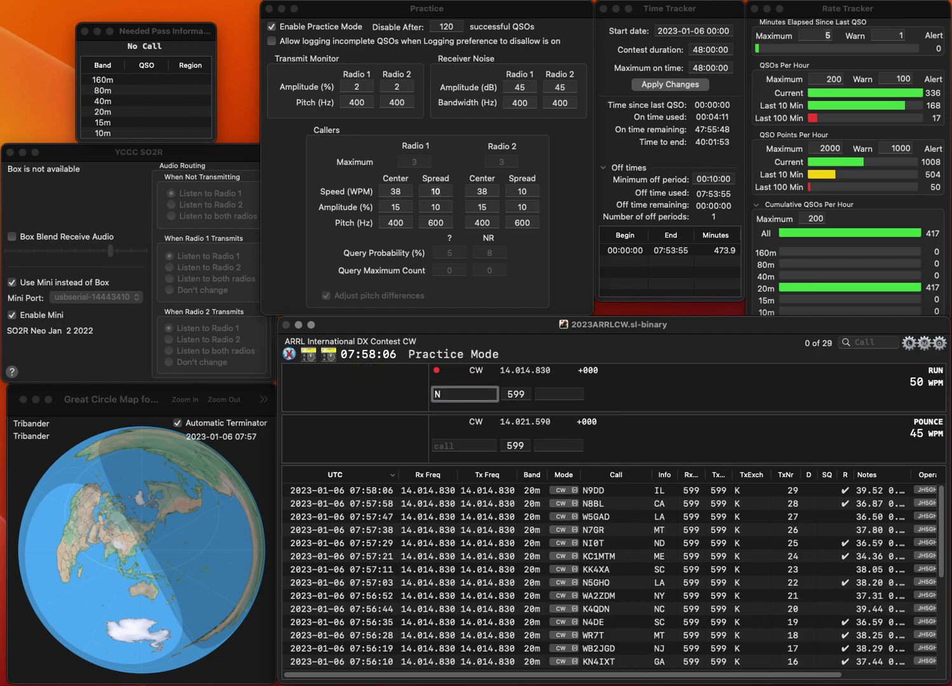
type("8LR")
key("Return")
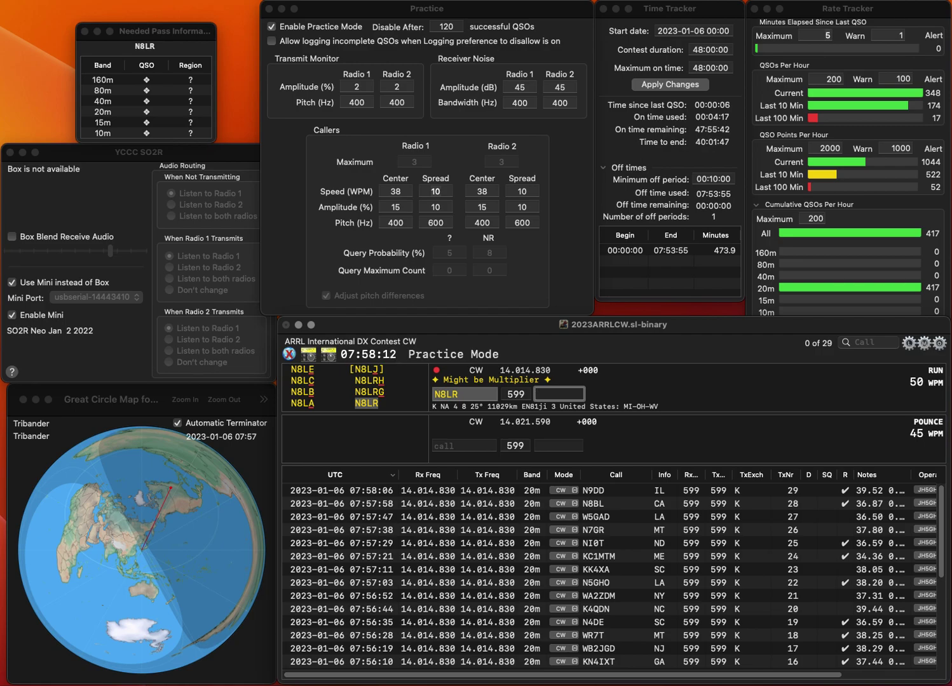
type("V")
key("Return")
type("KD9K")
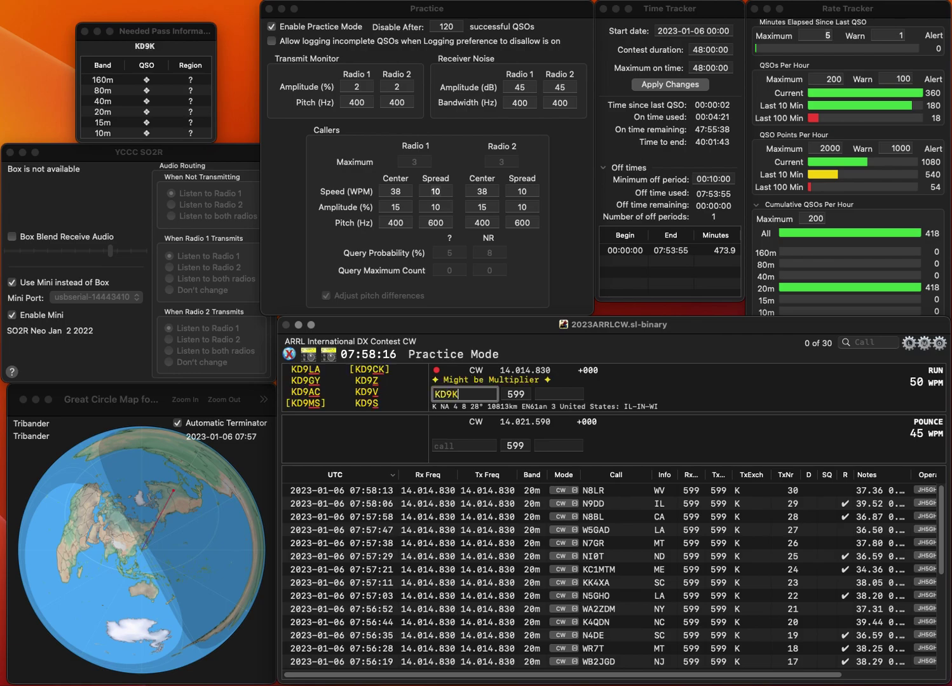
type("MK")
key("space")
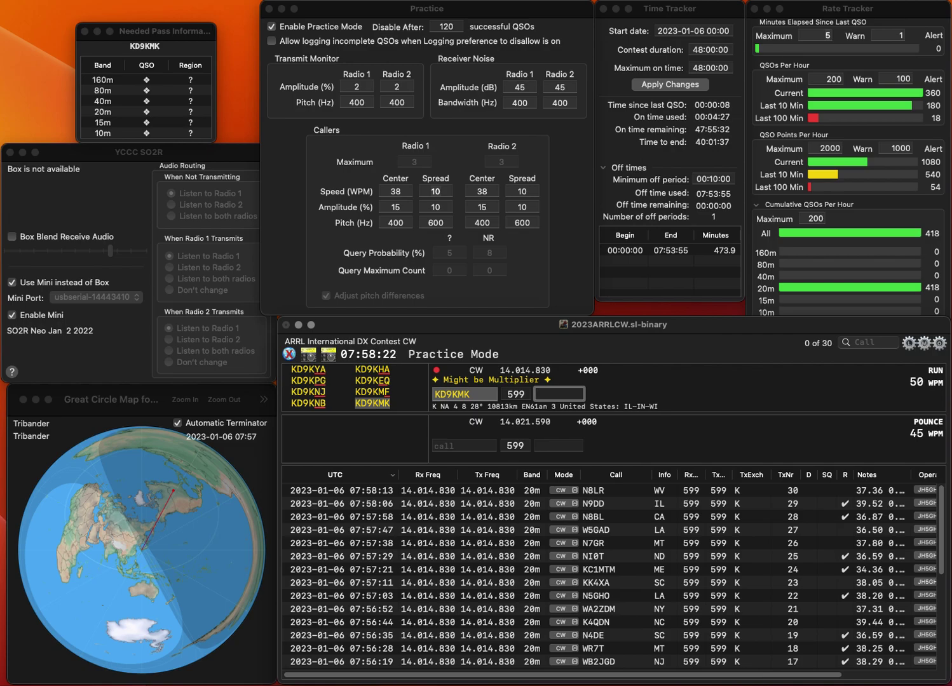
type("WI")
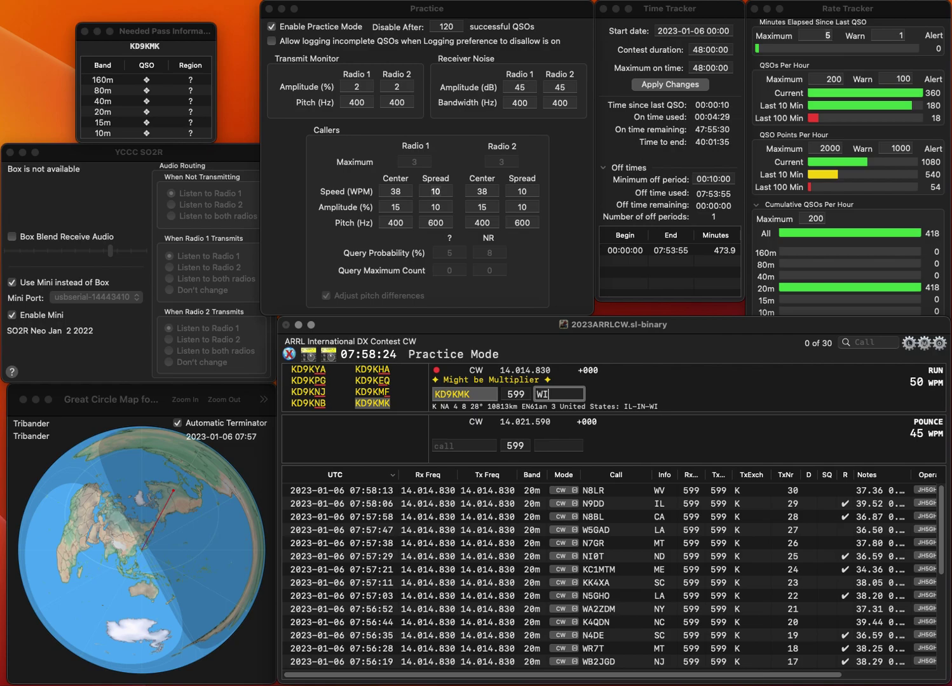
key("Return")
type("WA2ELB")
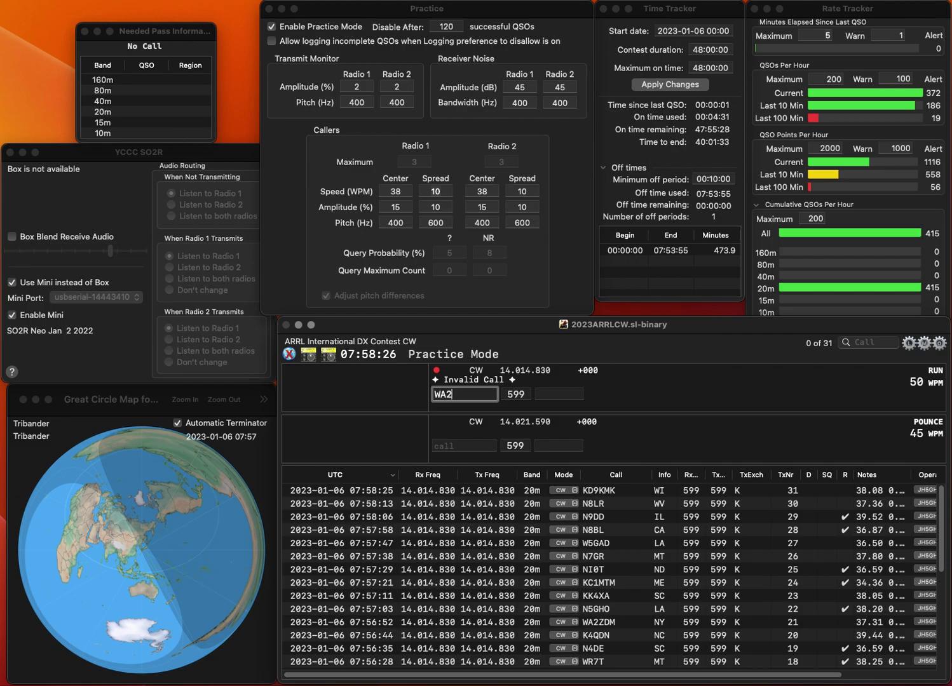
key("Return")
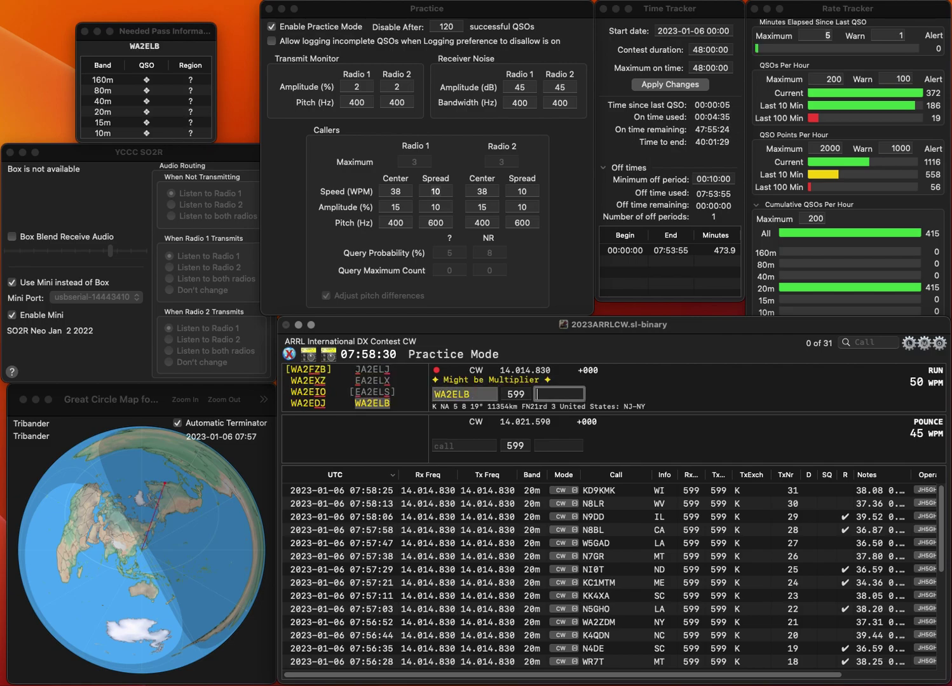
type("NY")
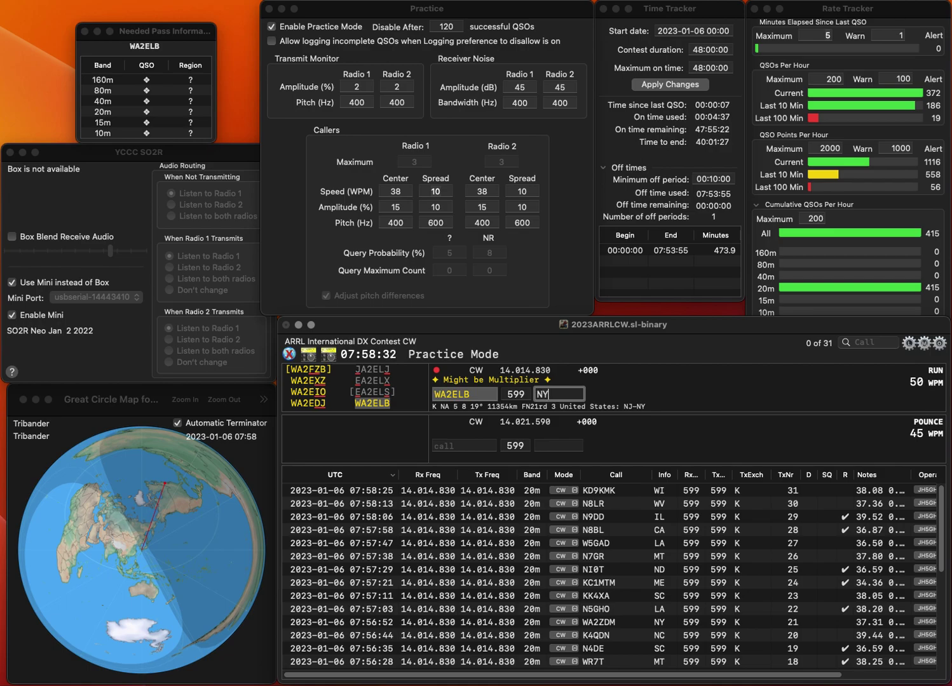
key("Return")
type("WR9R")
key("space")
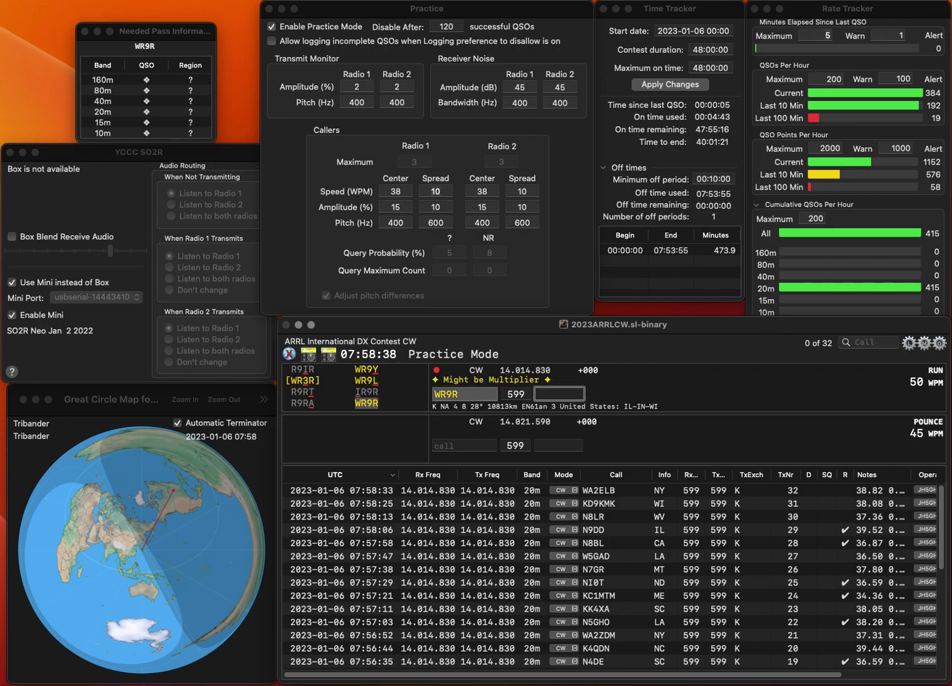
type("IN")
key("Return")
type("WA2ELB")
key("BackSpace")
type("6R")
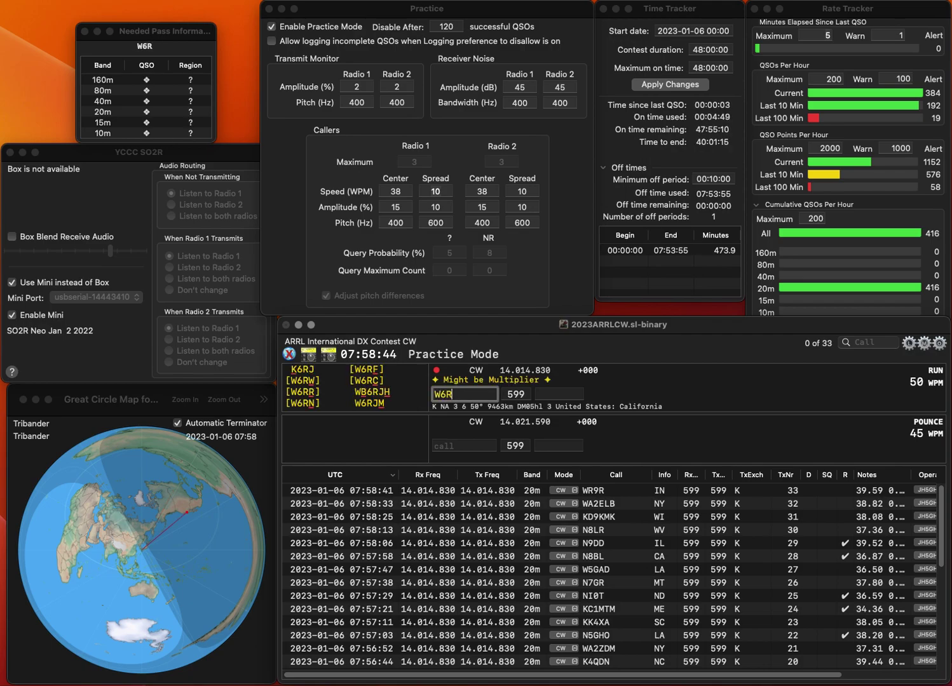
key("BackSpace")
type("TJ")
key("Return")
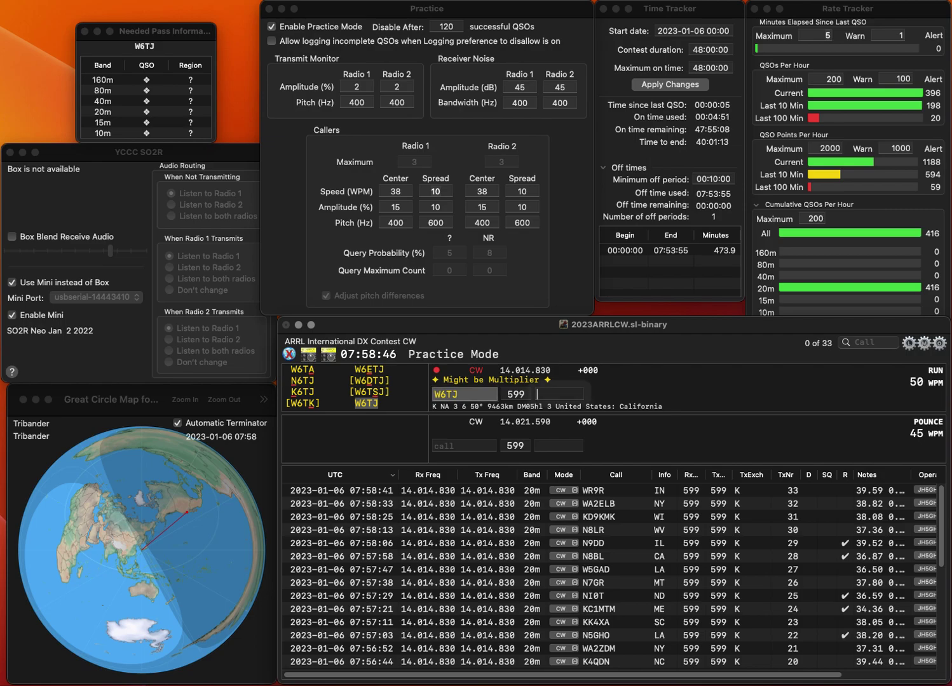
type("CA")
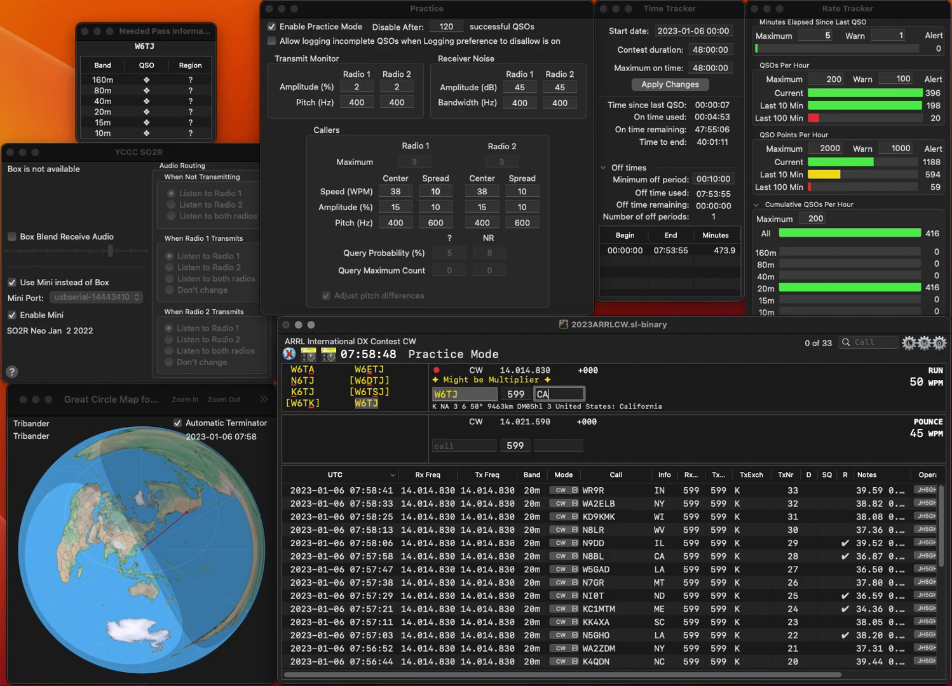
key("Return")
type("K8RAR")
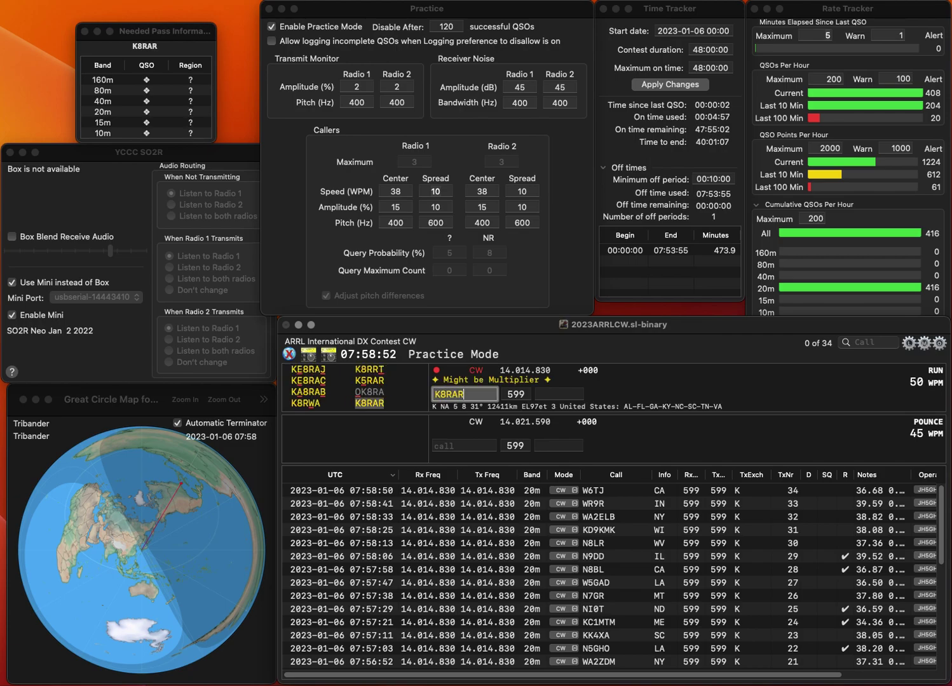
key("Tab")
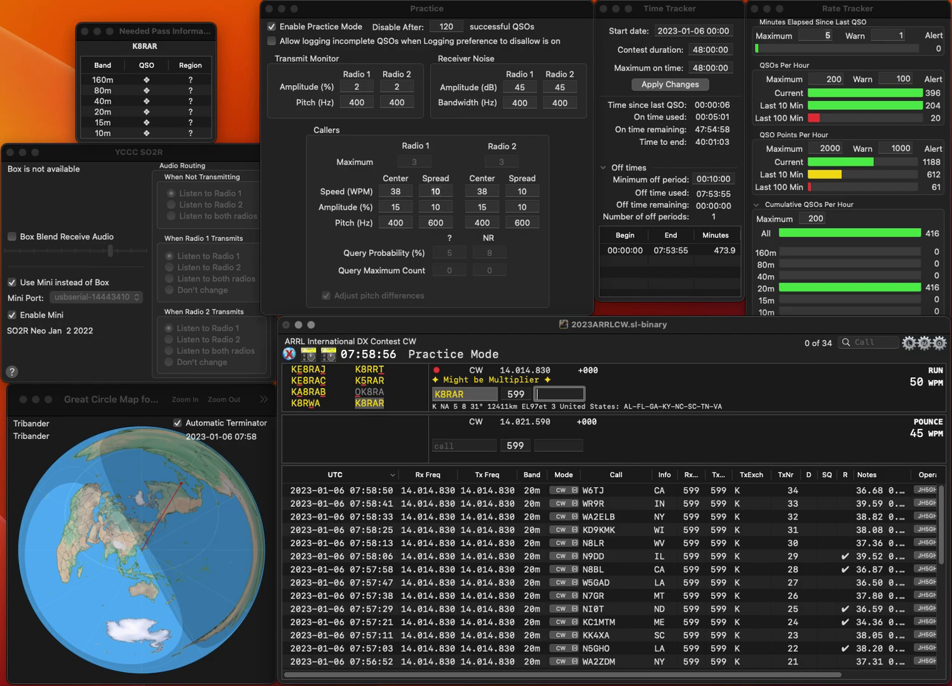
key("Return")
type("K")
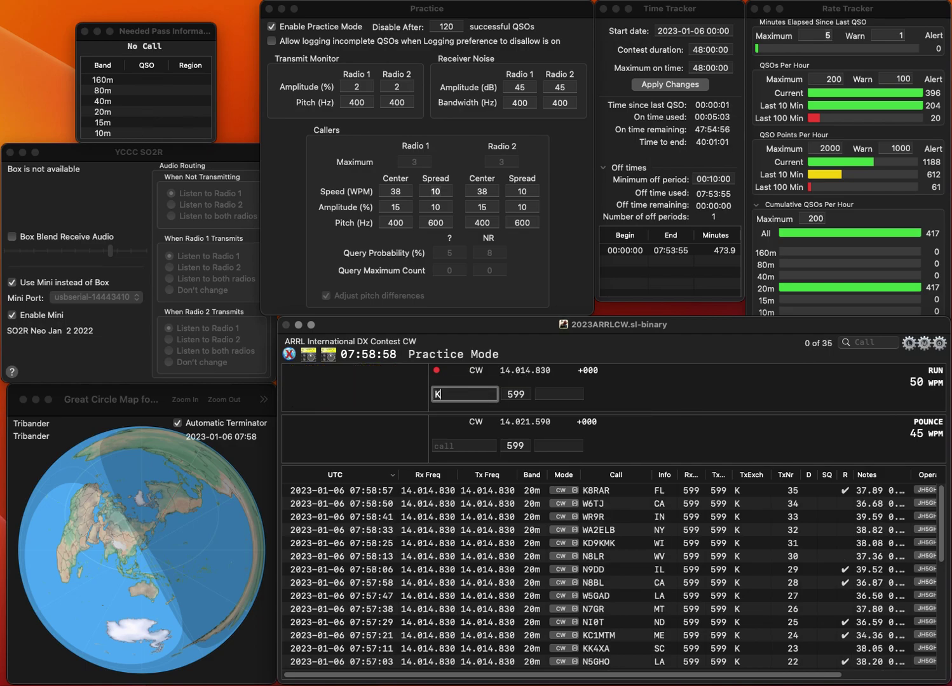
type("0TB")
key("Return")
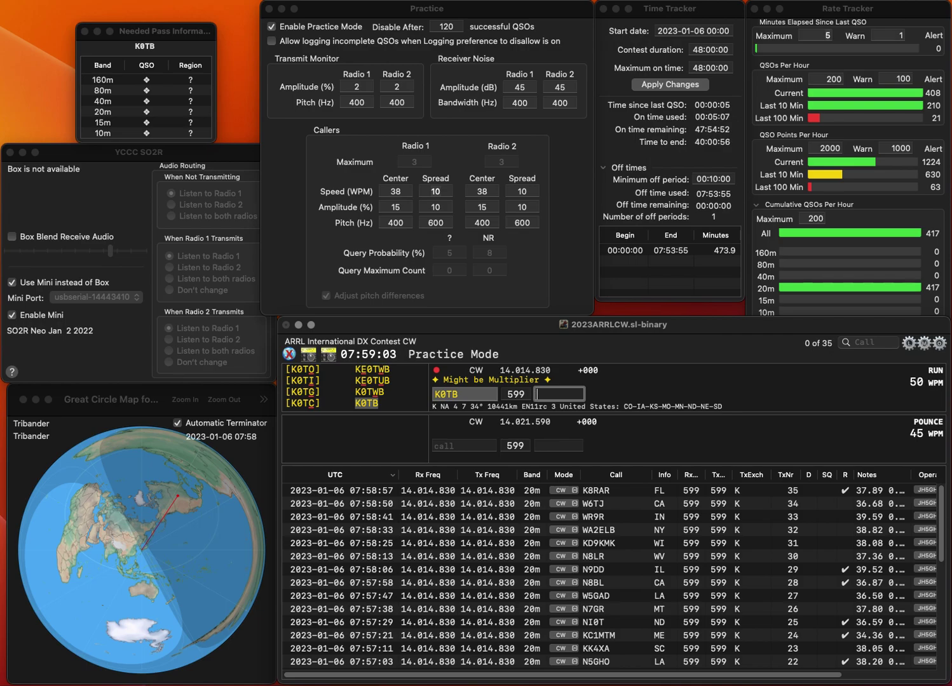
type("SD")
key("Return")
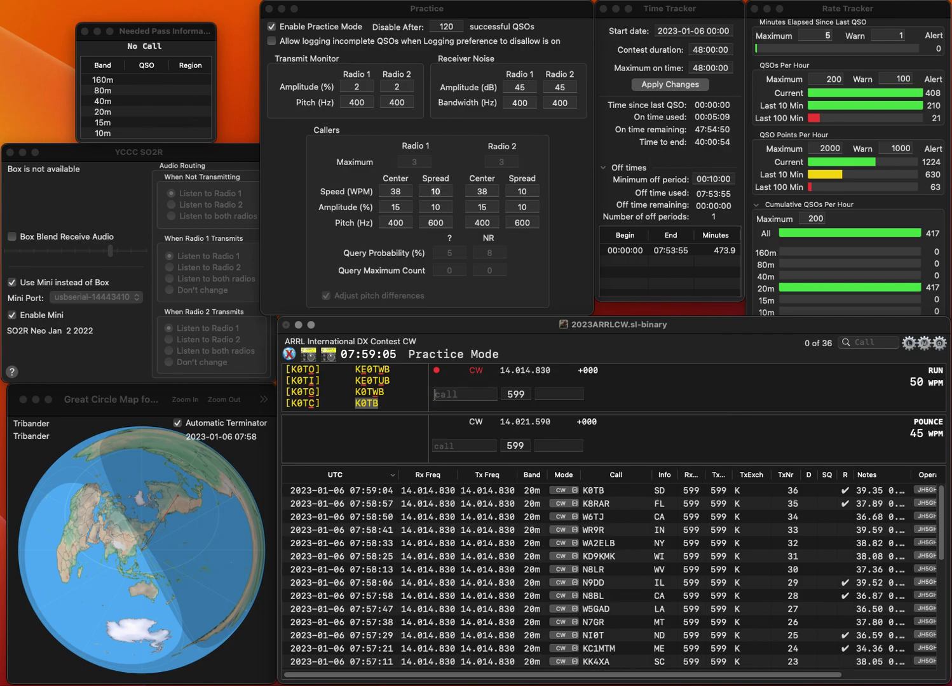
type("W7")
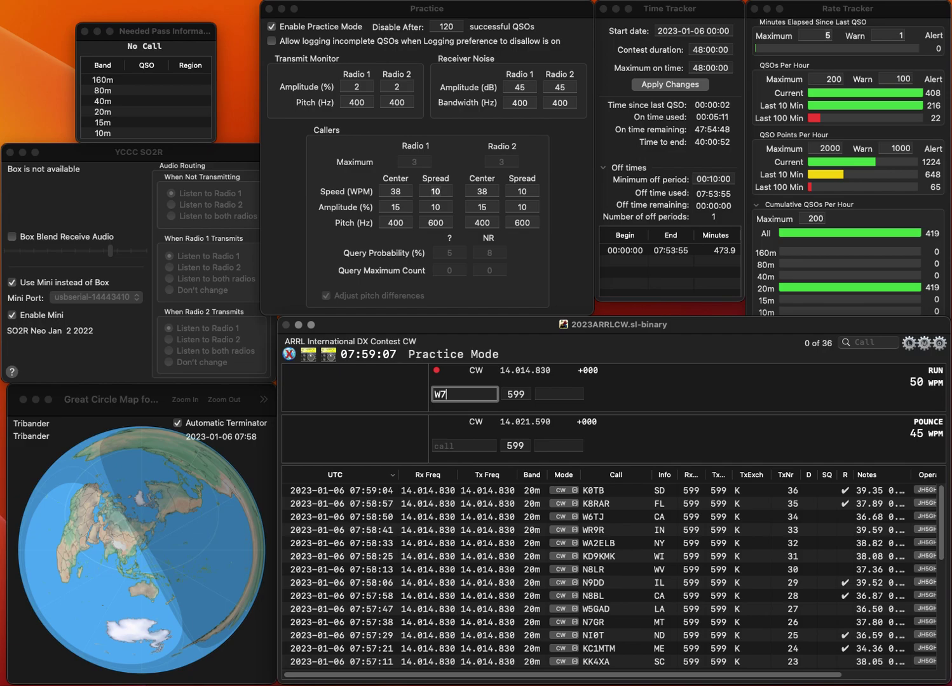
type("ZJ")
key("space")
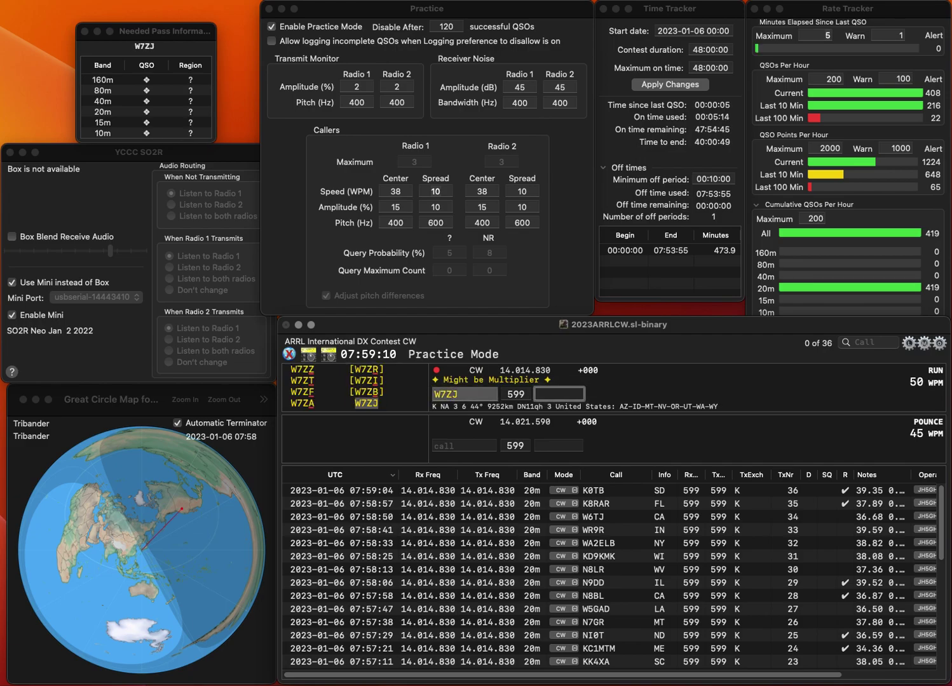
type("OR")
key("Return")
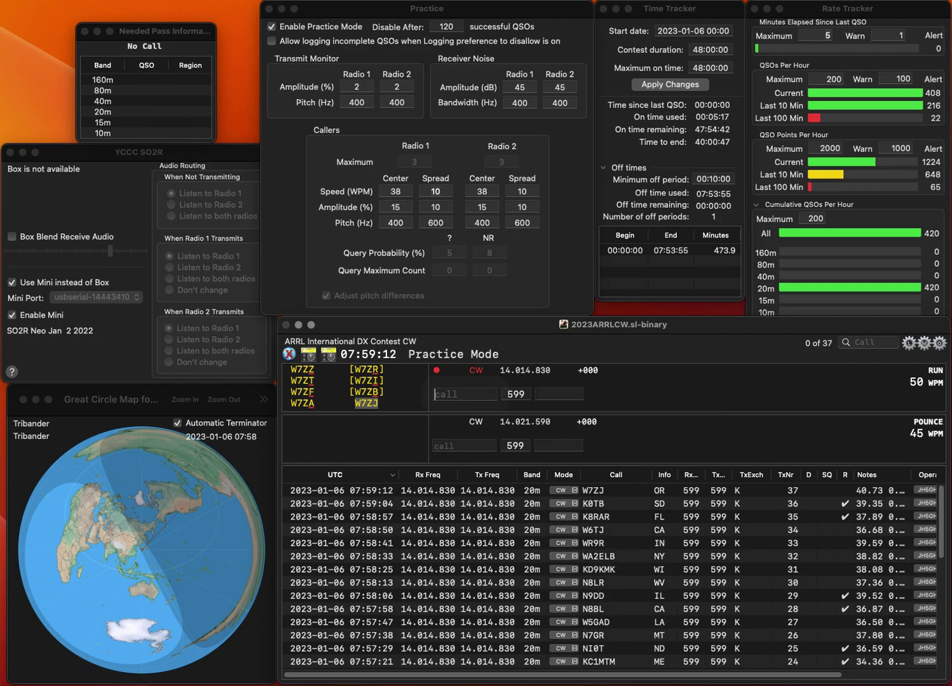
Work station NA2X on the run radio and log the contact with received exchange NY.
type("NA2X")
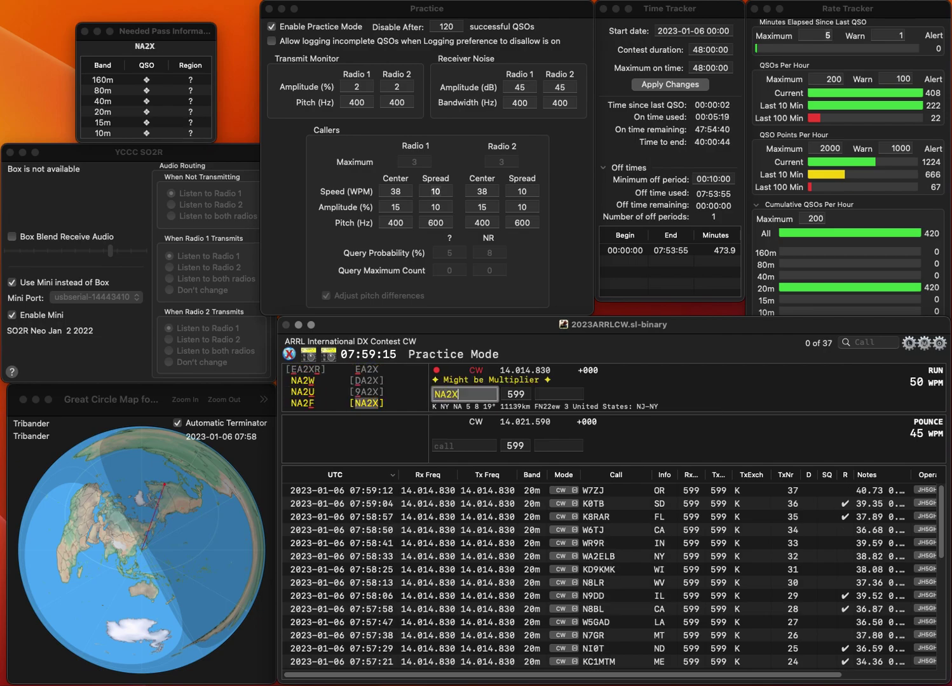
key("Tab")
type("NY")
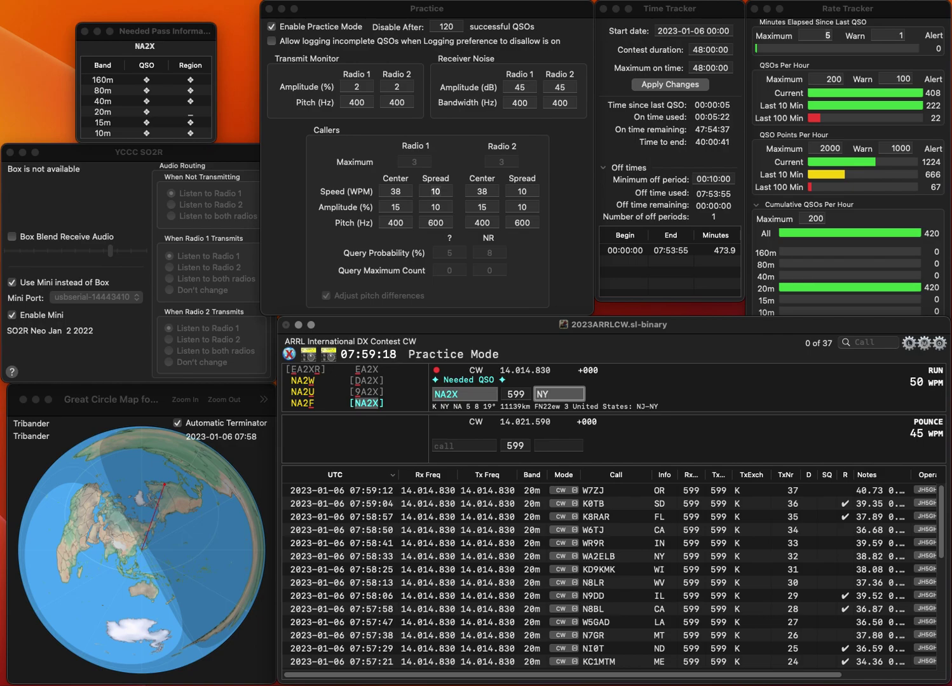
key("Return")
type("WAW4DD")
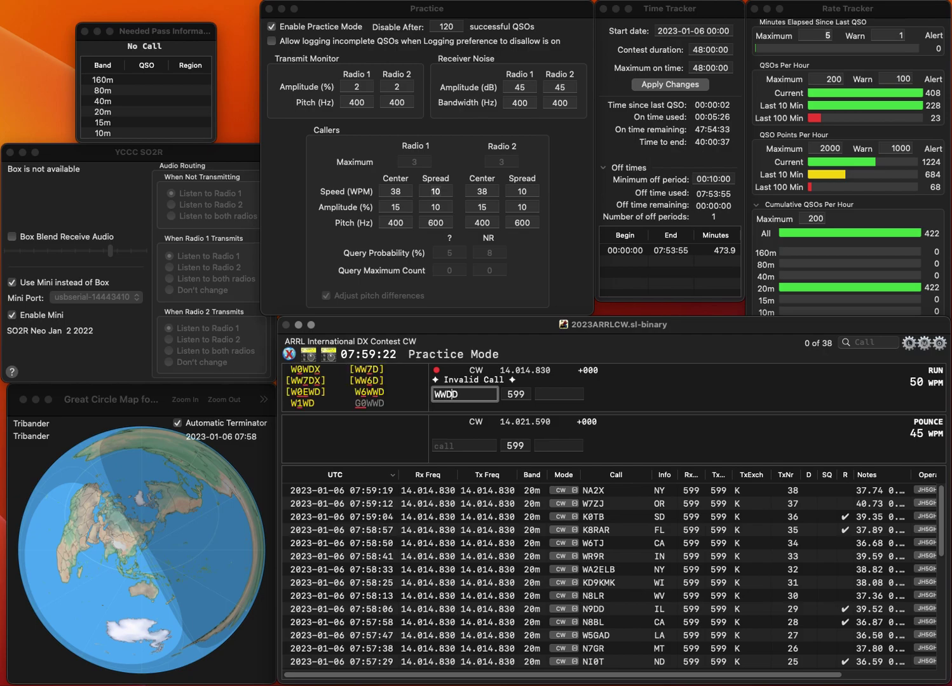
key("Tab")
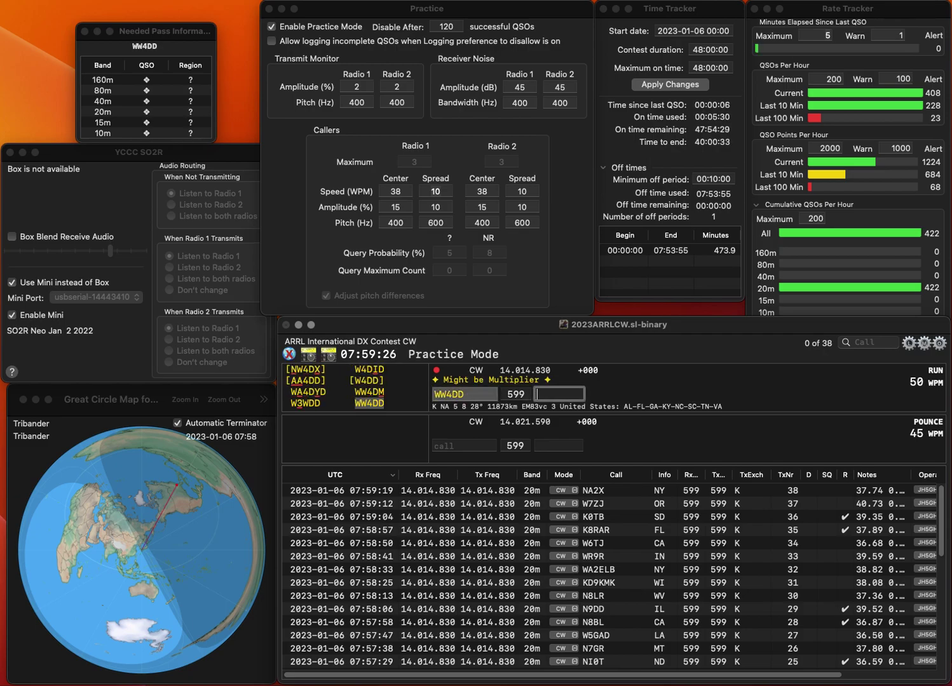
key("Return")
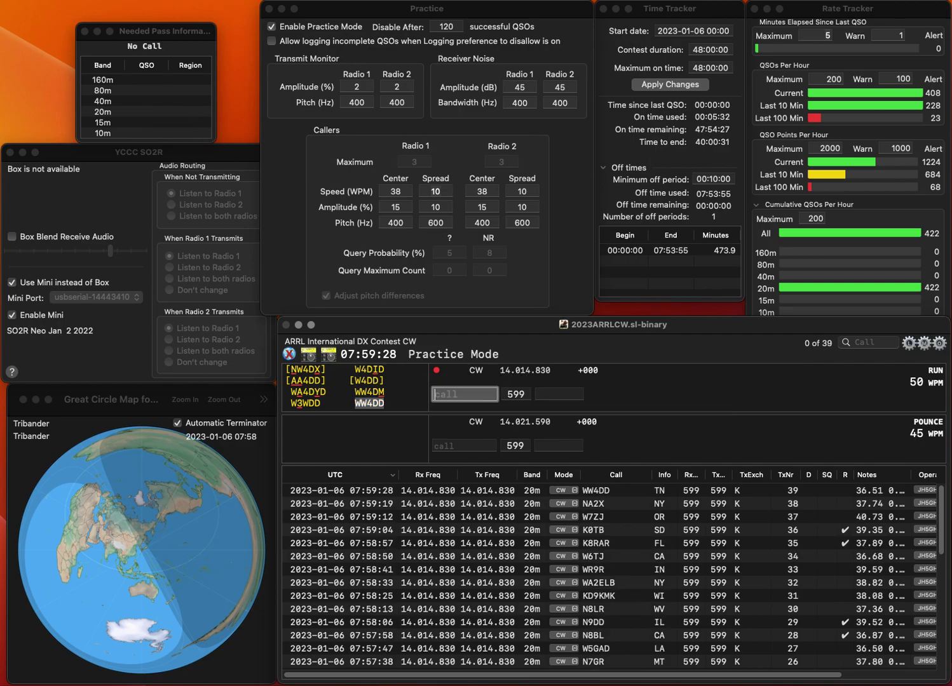
Work station N5IF on the run radio and log the contact with received exchange AR.
type("N5IF")
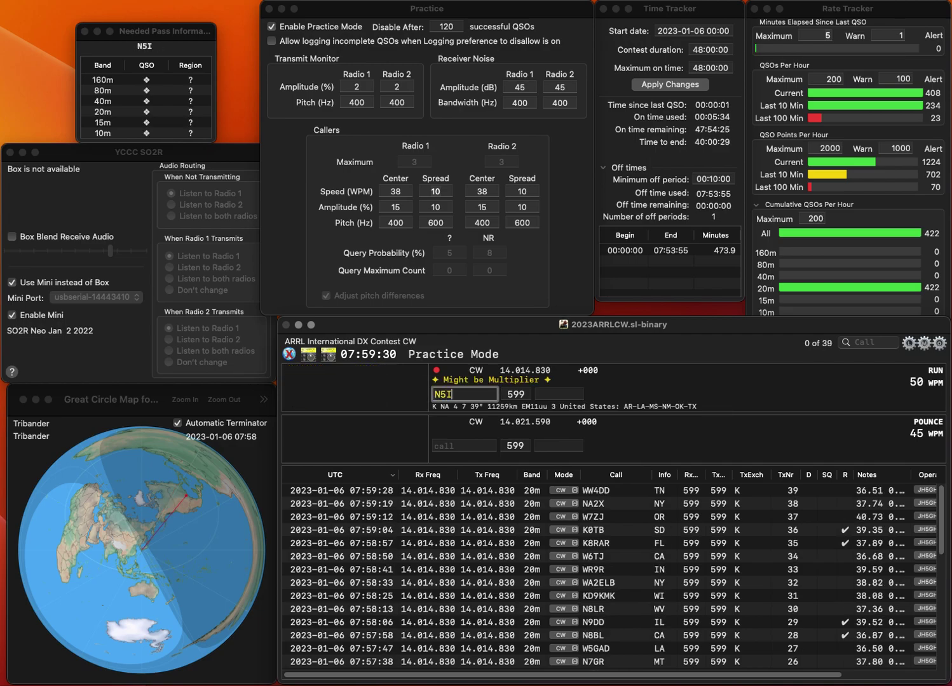
key("Return")
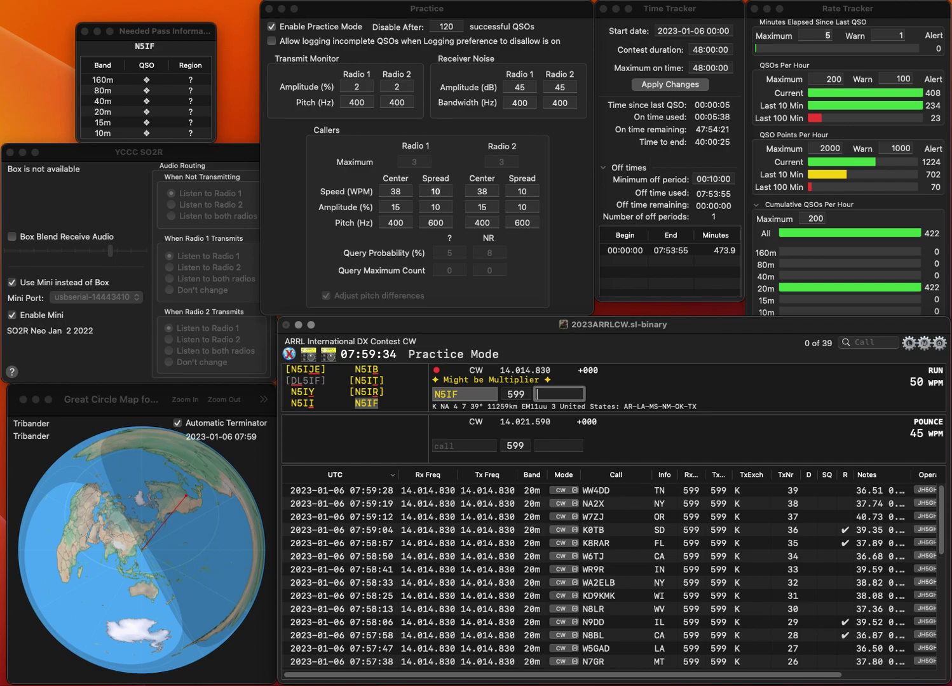
type("AR")
key("Return")
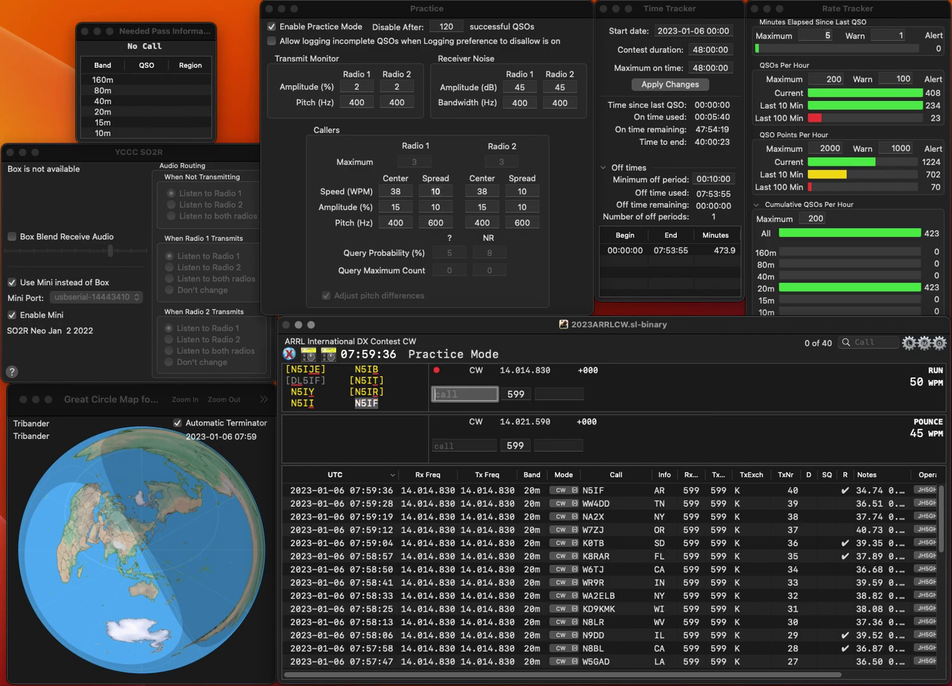
Work station VE7US on the run radio and log the contact with received exchange BC.
type("VE7US")
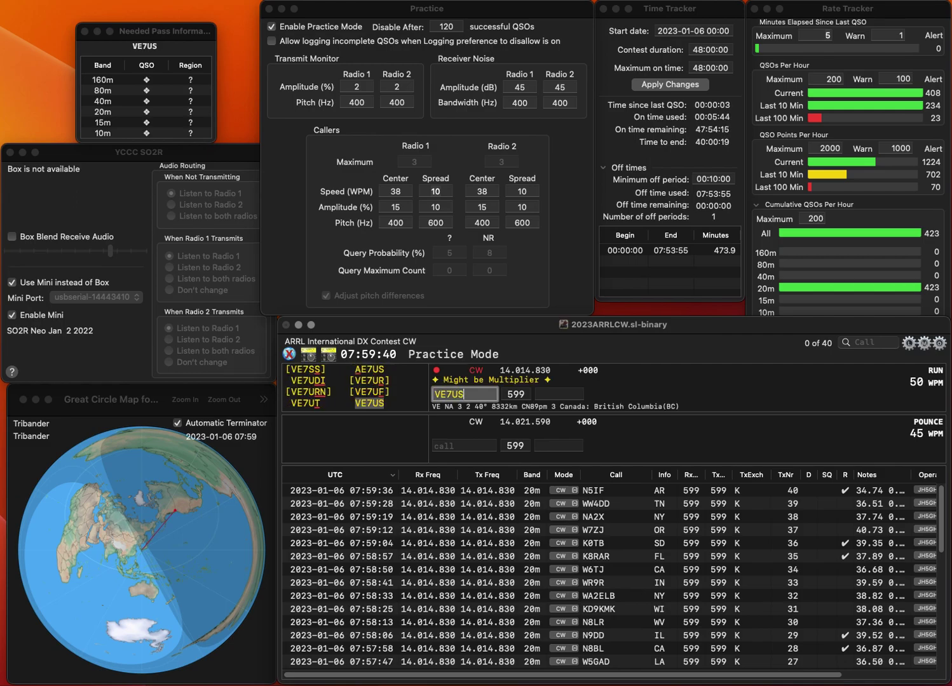
key("Return")
type("BC")
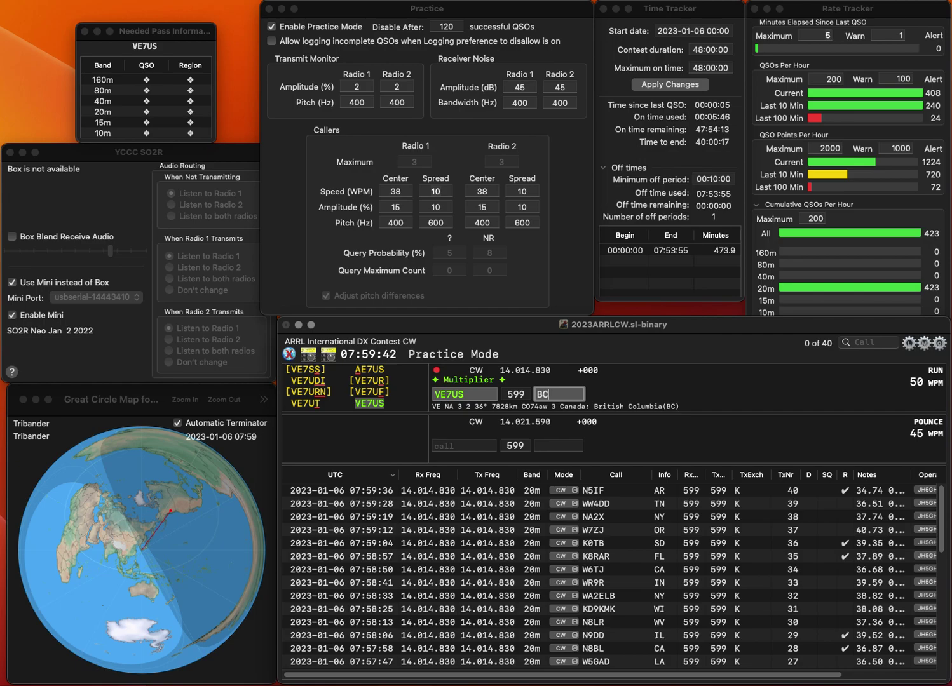
key("Return")
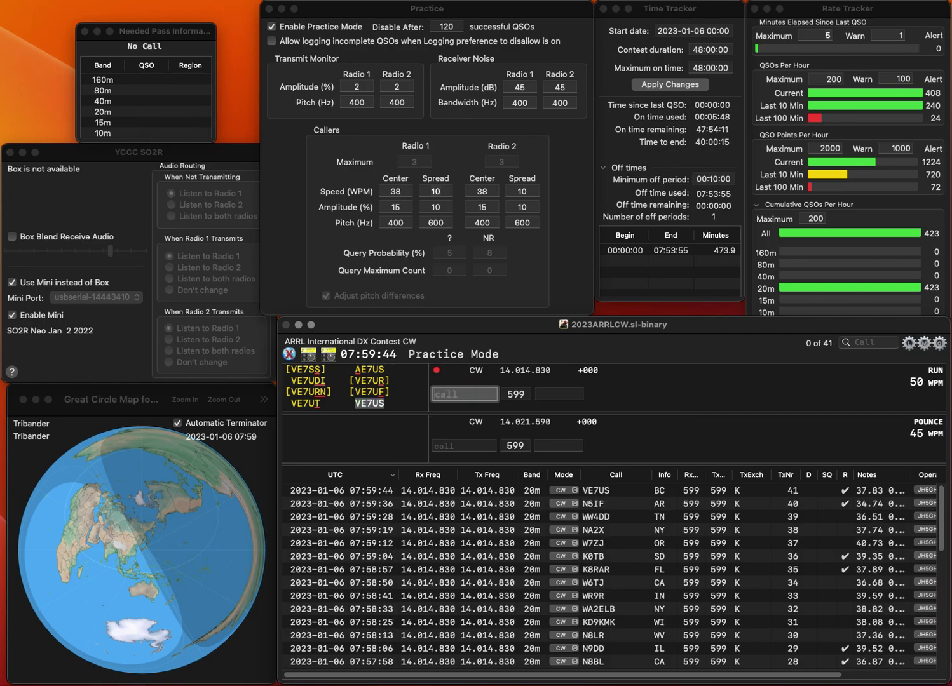
type("KF5")
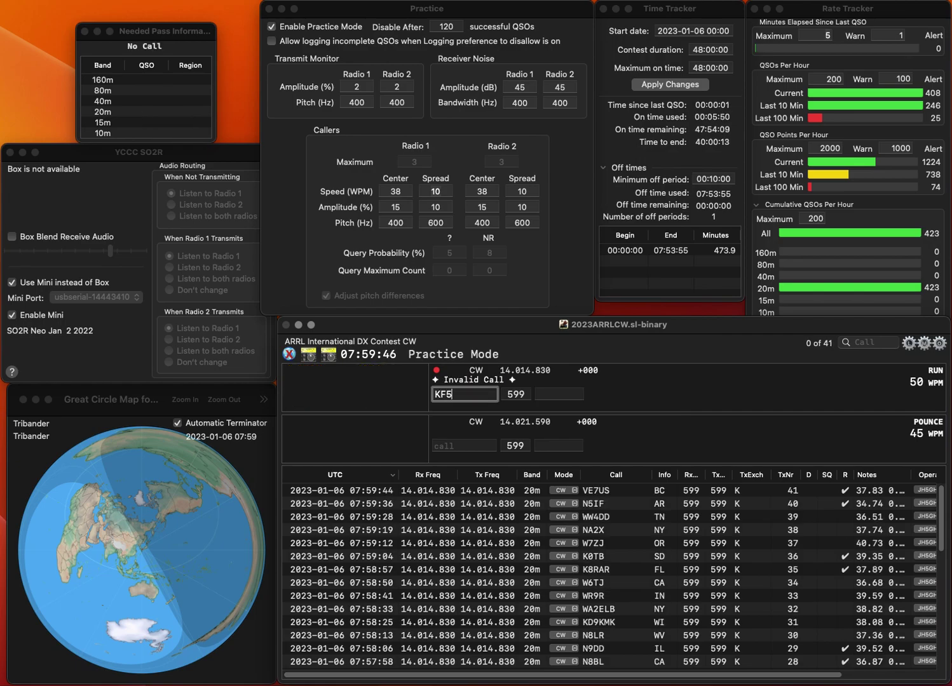
type("FHZ")
key("space")
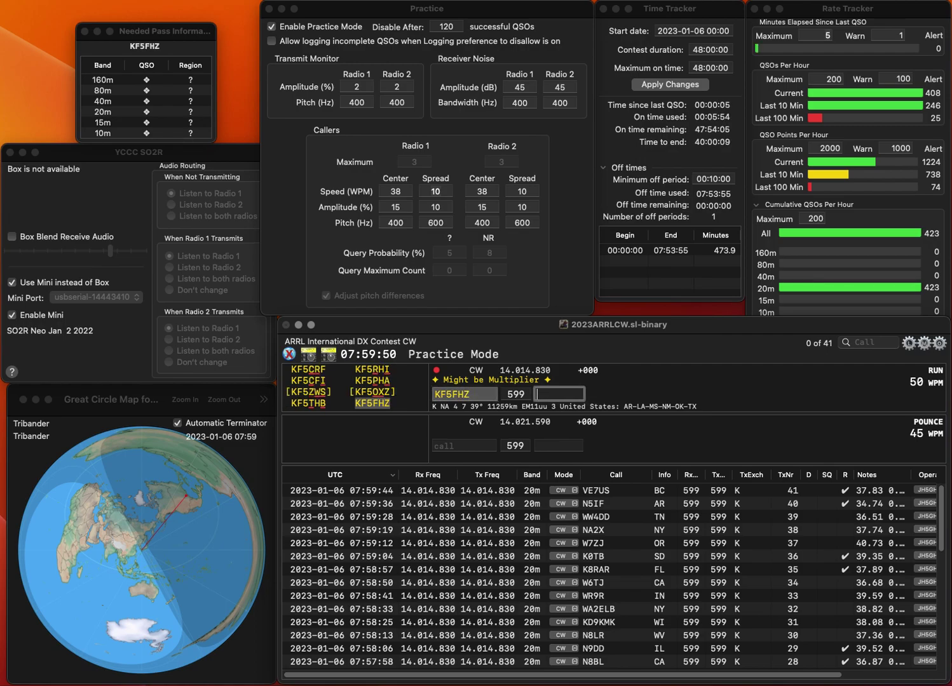
type("AR")
key("Return")
type("KA0EMD")
key("space")
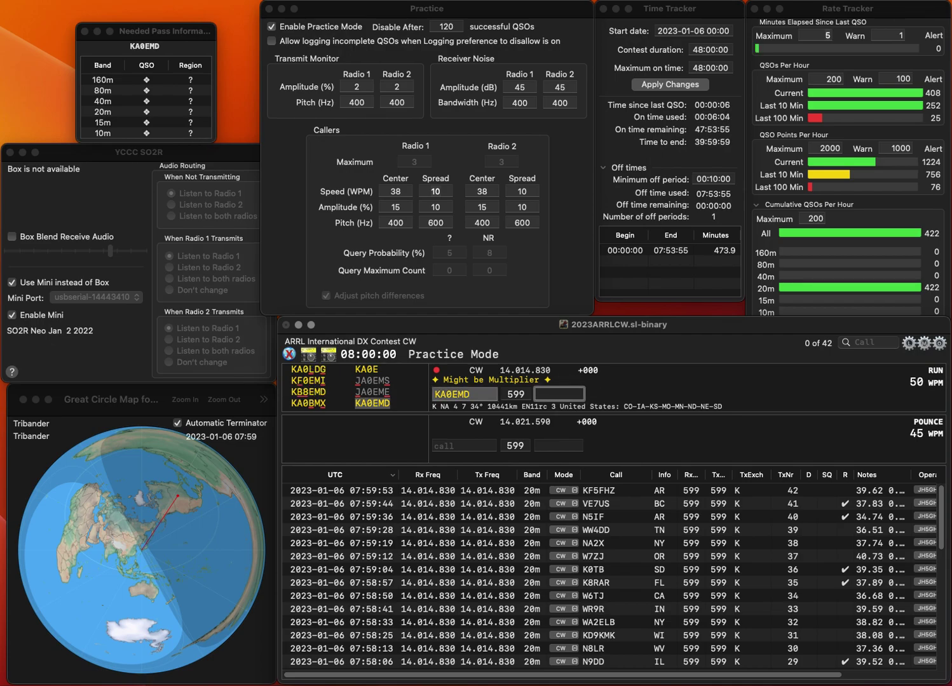
type("KS")
key("Return")
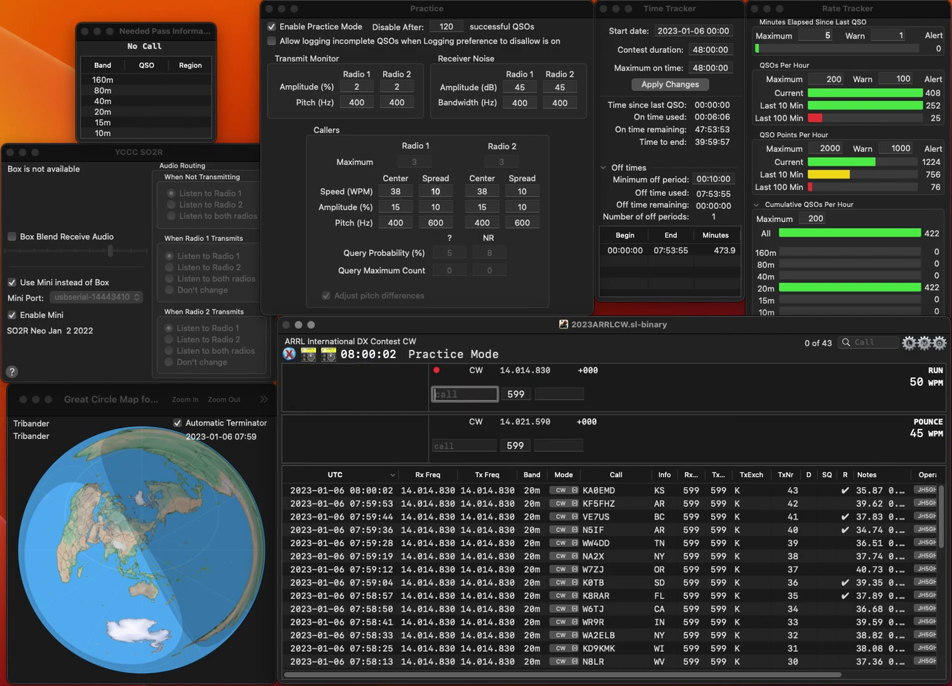
Work station W0ZS on the run radio and log the contact with received exchange IA.
type("W0ZS")
key("space")
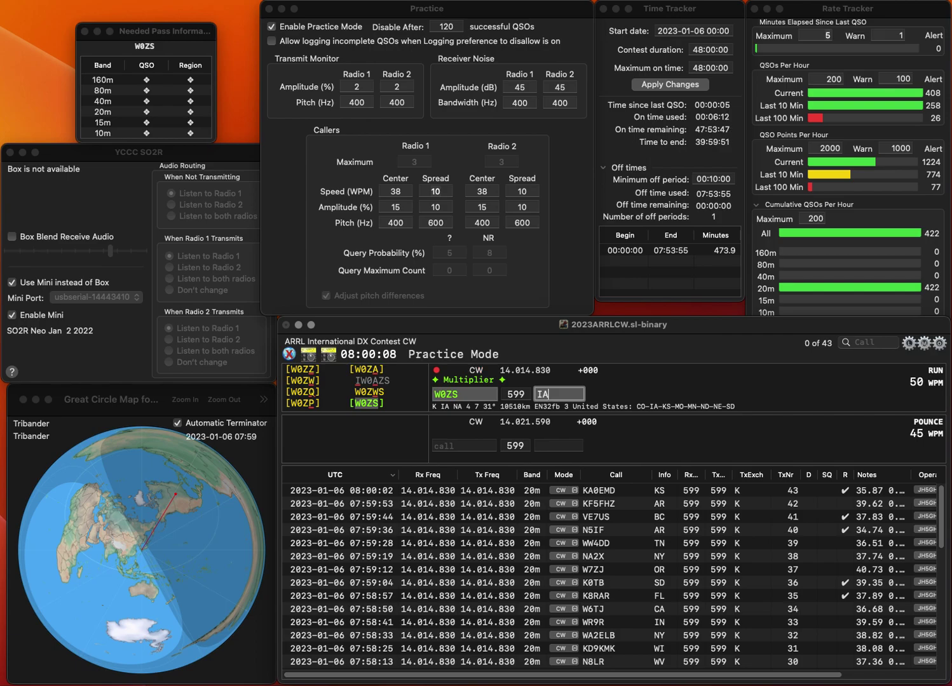
key("Return")
Work station K5WK on the run radio and log the contact with received exchange MS.
type("K5WK")
key("space")
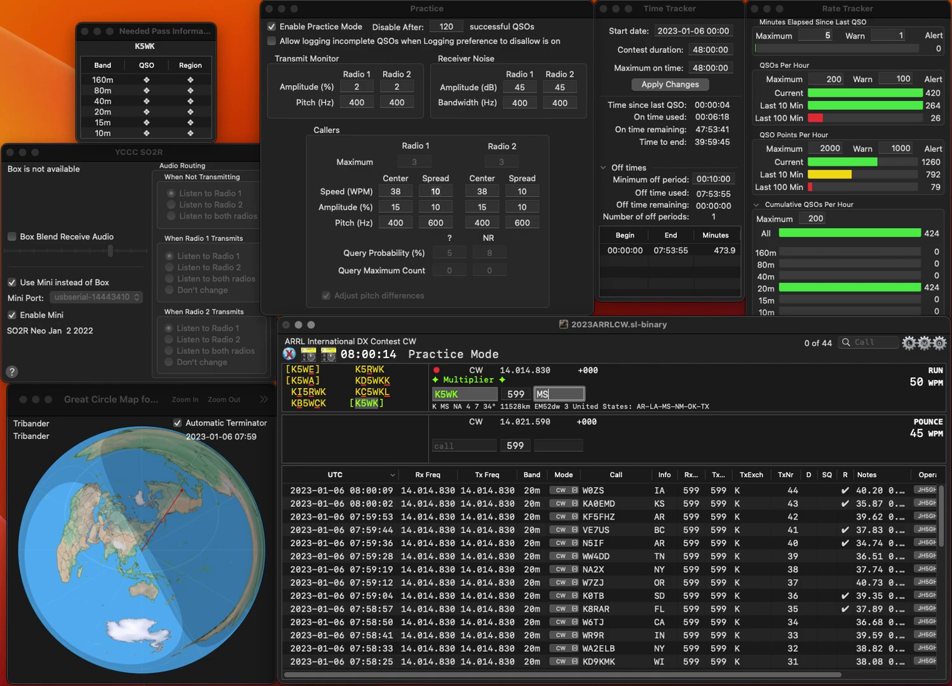
key("Return")
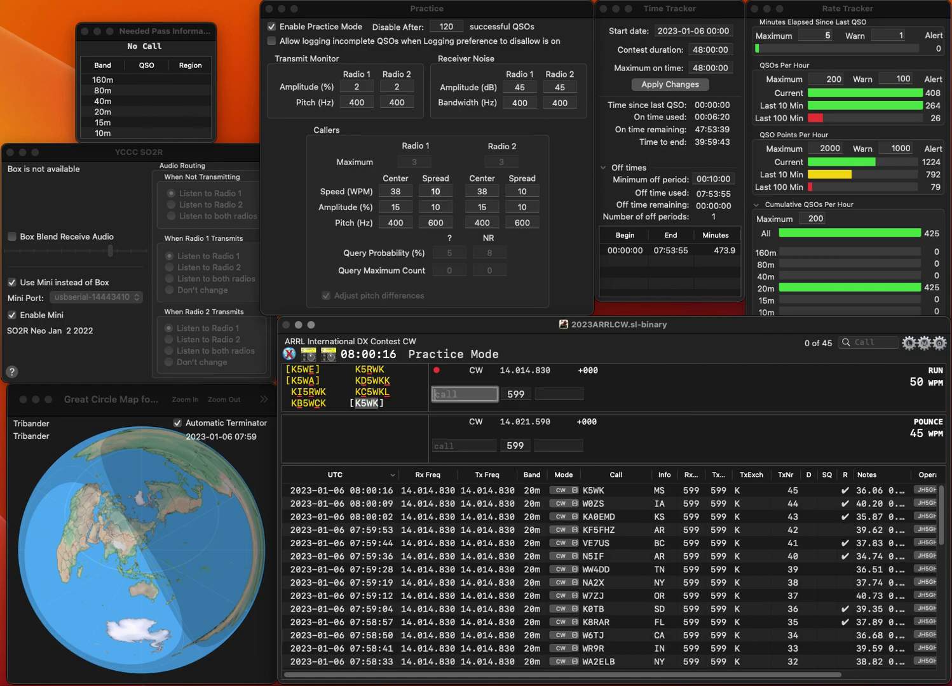
type("W9BED")
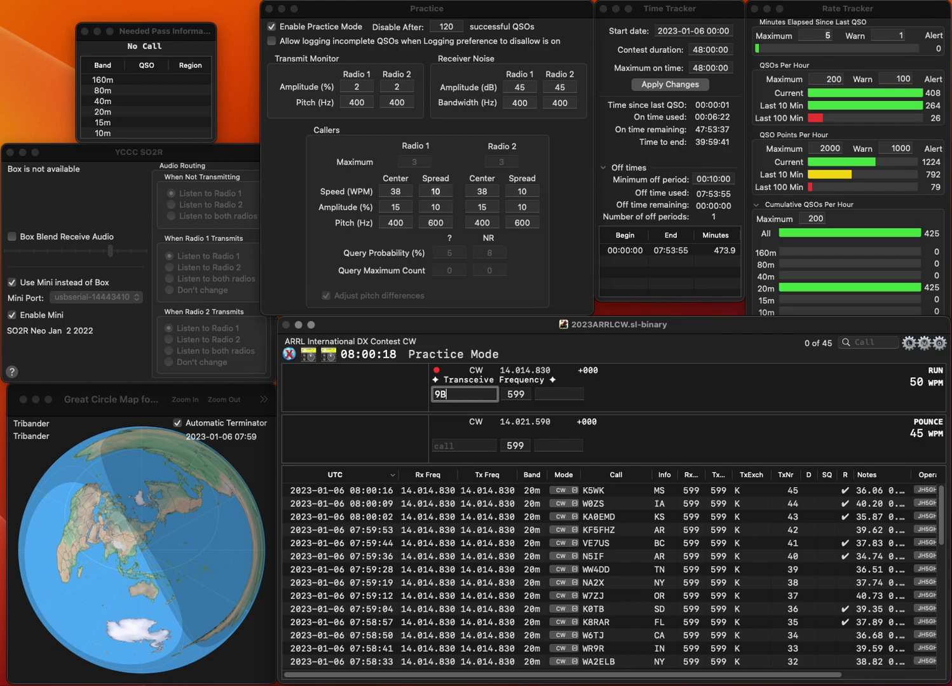
key("Return")
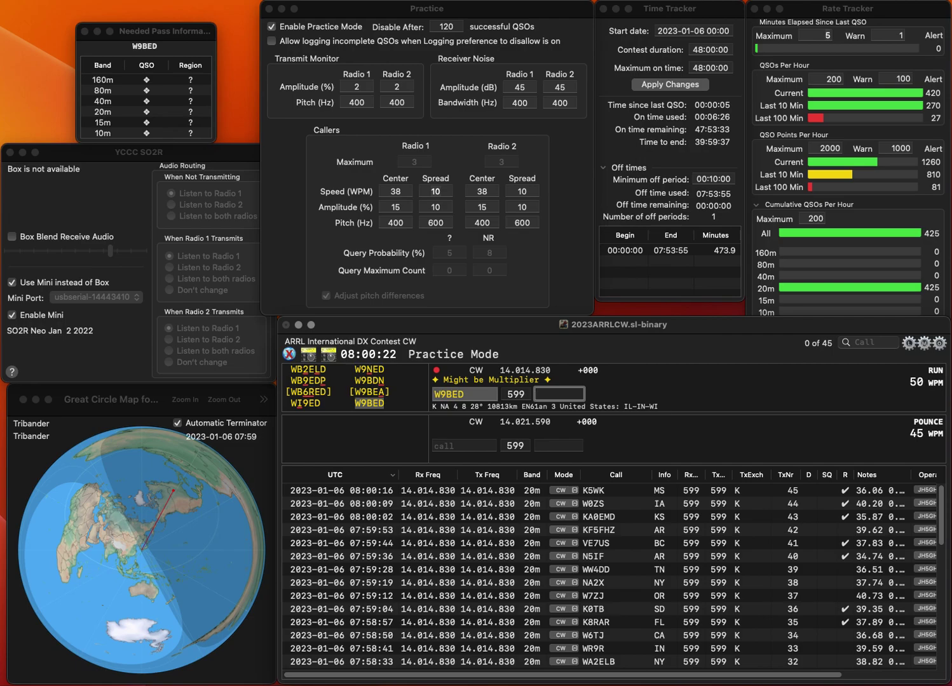
type("I")
key("Return")
type("KJ4G")
key("space")
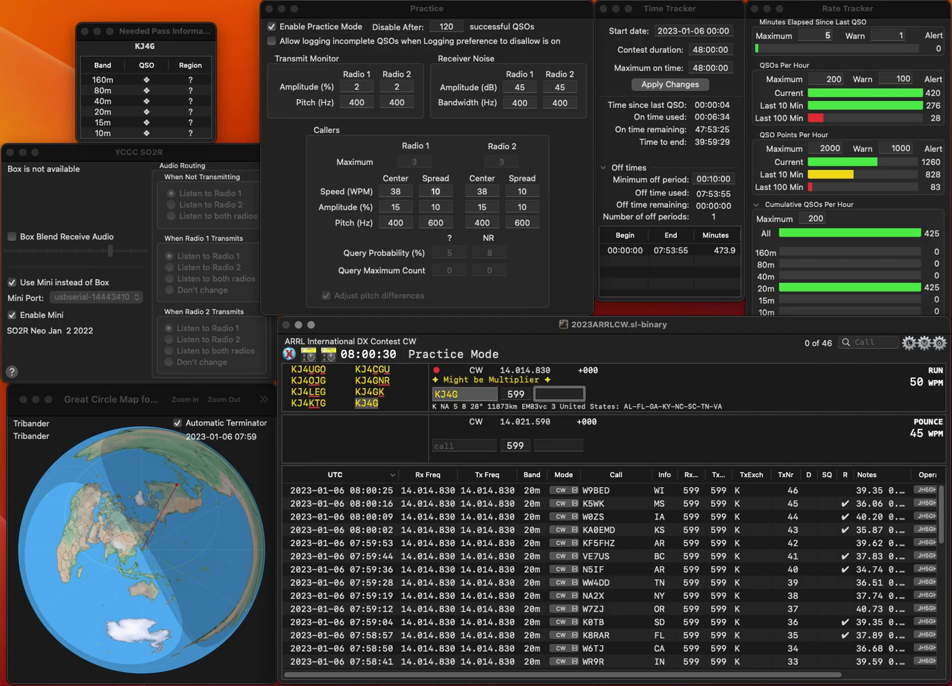
type("SC")
key("Return")
Work station WI2C on the run radio and log the contact with received exchange NY.
type("WI2C")
key("space")
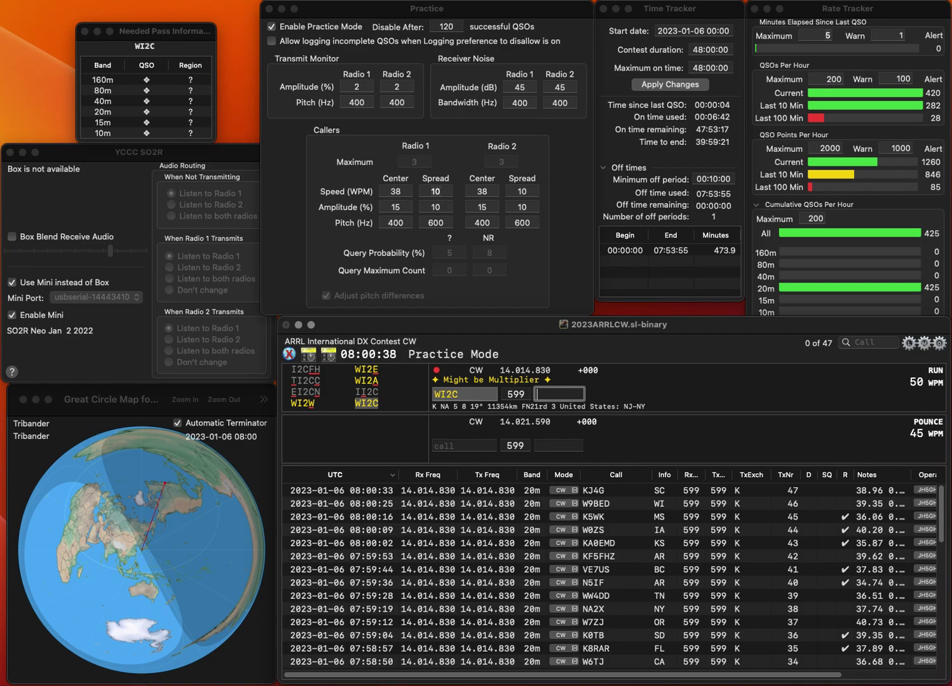
type("Y")
key("Return")
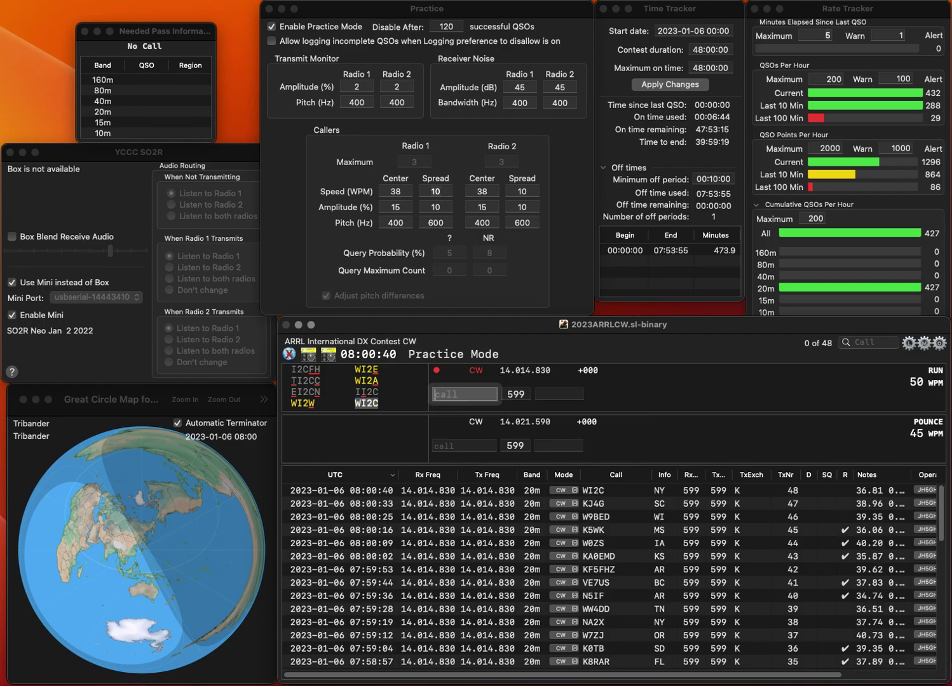
Work station K3MN on the run radio and log the contact with received exchange PA.
type("K3MN")
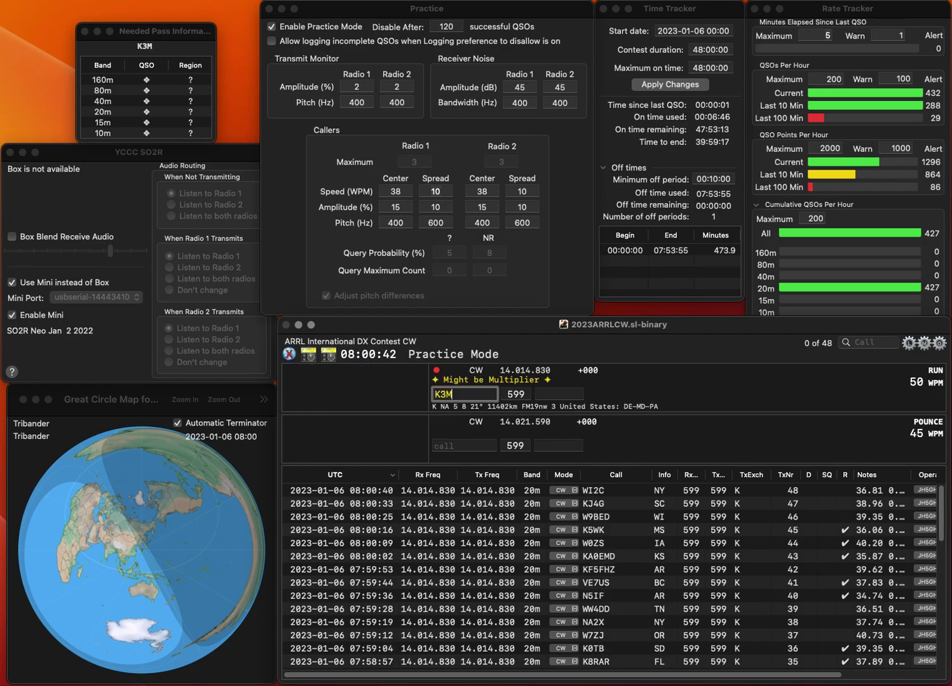
key("space")
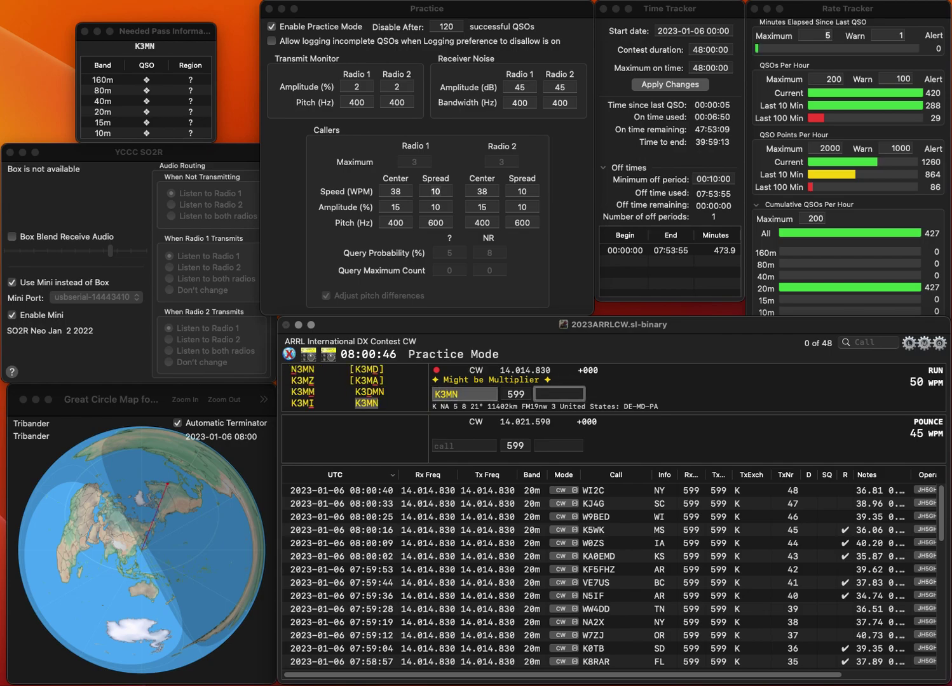
key("Return")
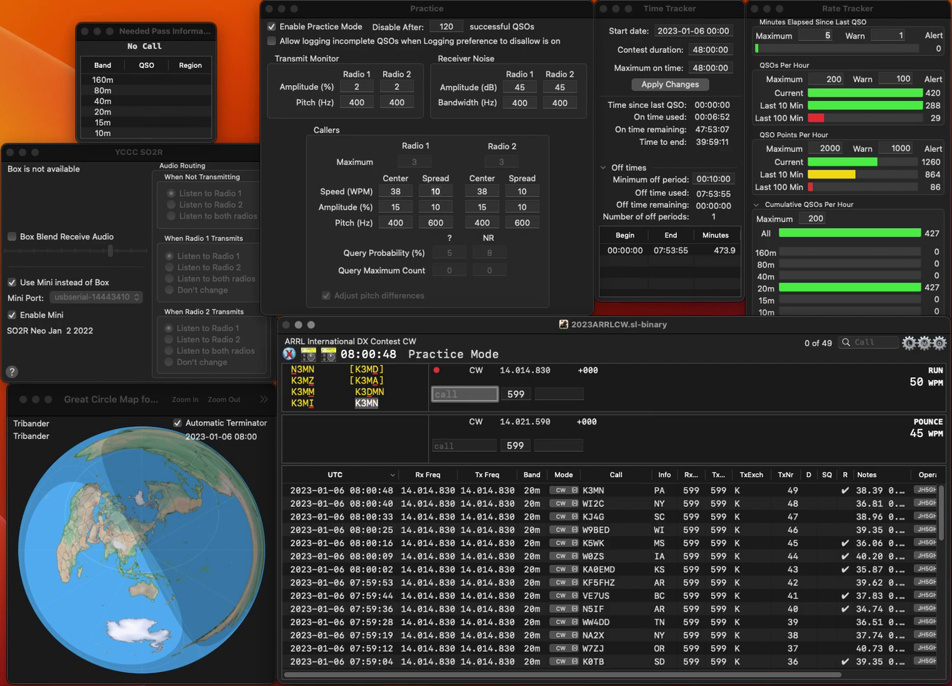
Work station K9KEU on the run radio and log the contact with received exchange WI.
type("K9KEU")
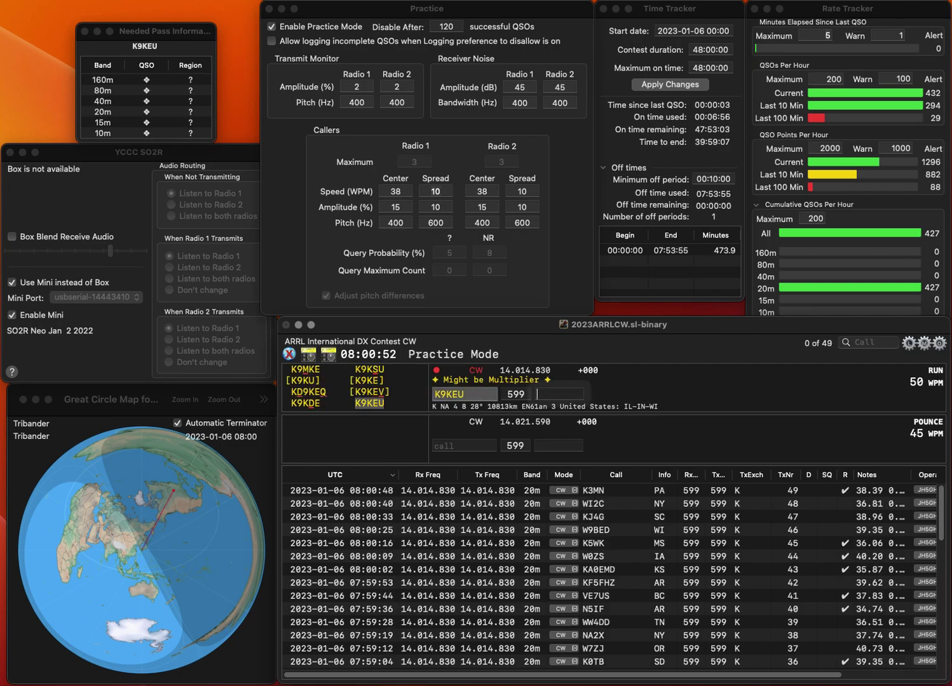
key("Tab")
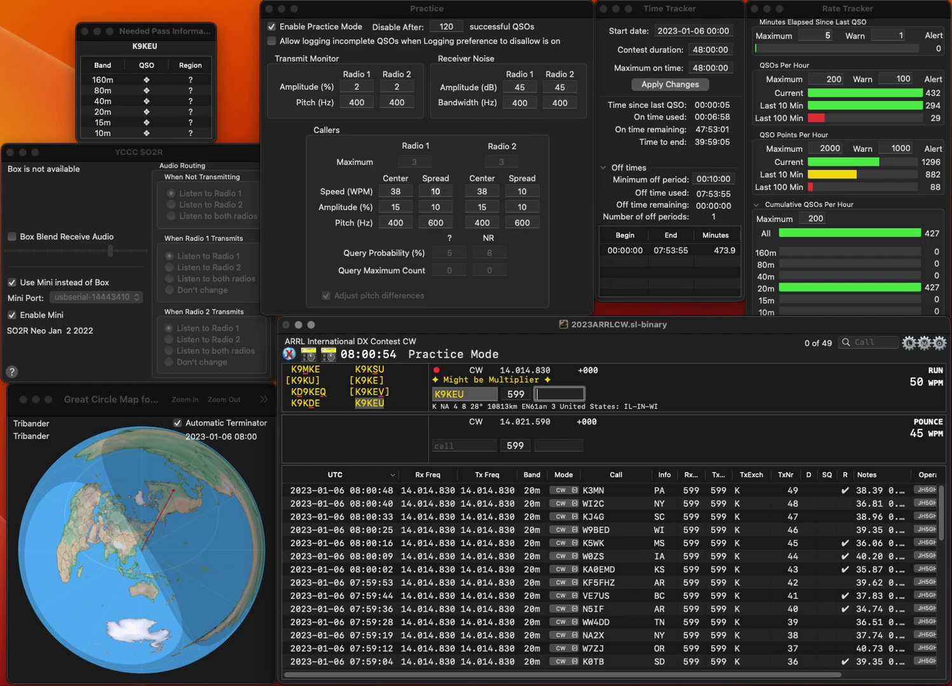
type("WI")
key("Return")
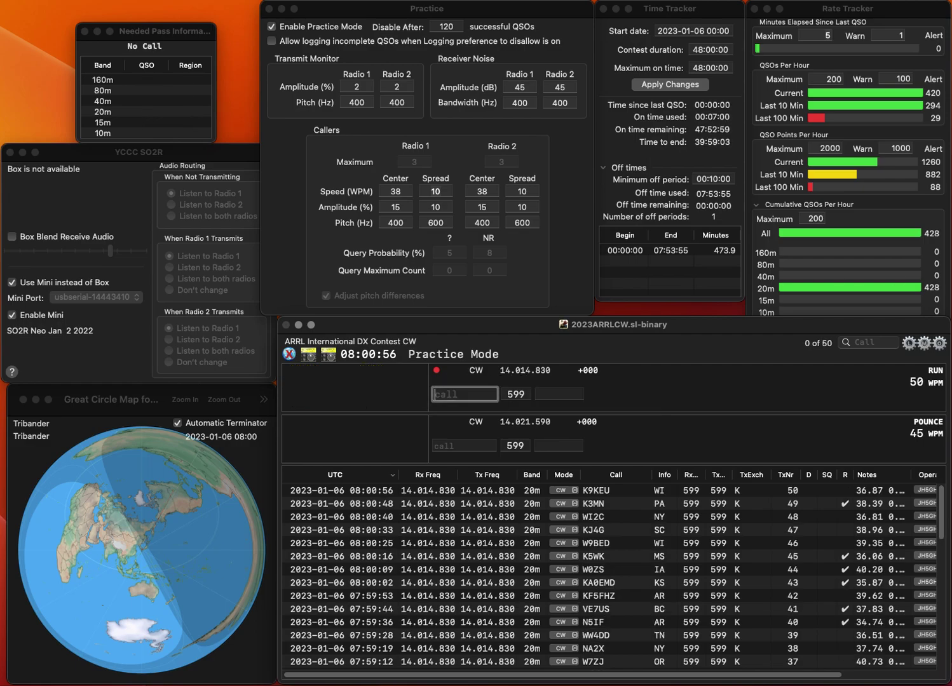
Work station AC5D on the run radio and log the contact with received exchange MS.
type("C5DA")
key("Tab")
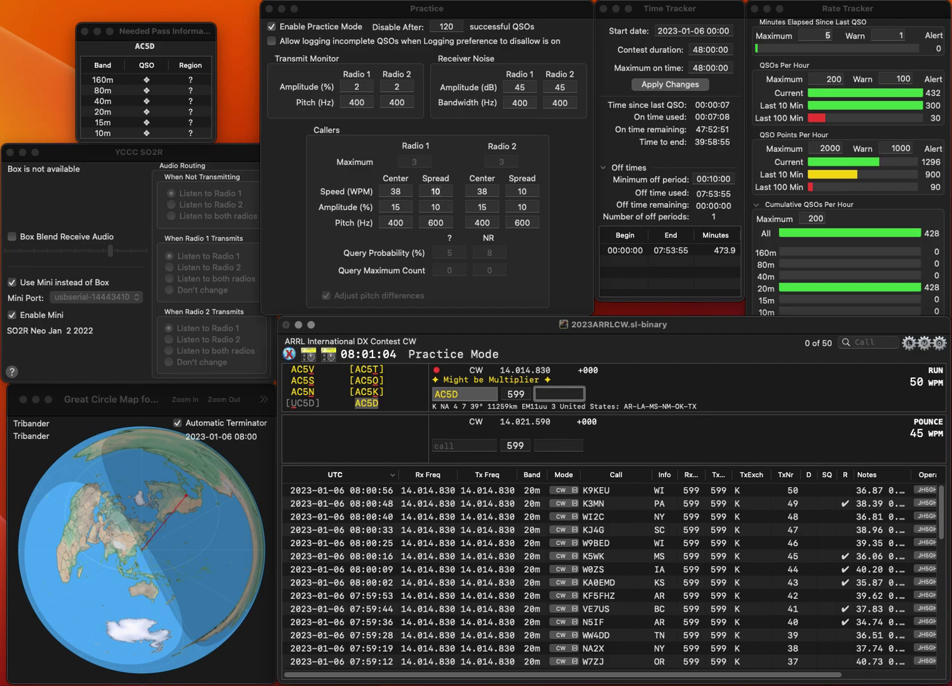
type("MS")
key("Return")
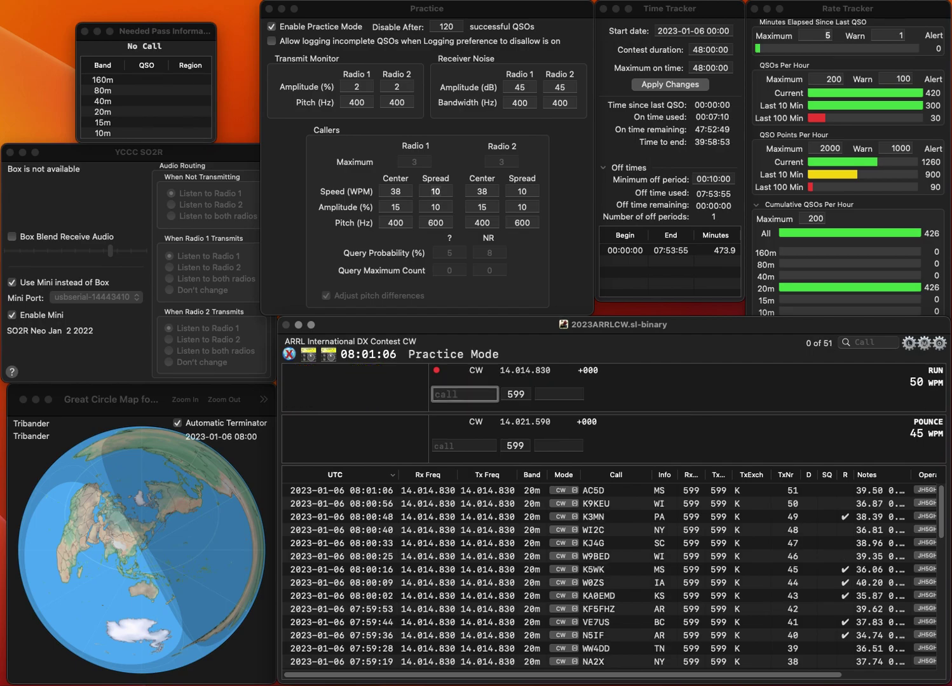
type("KX3DM")
key("space")
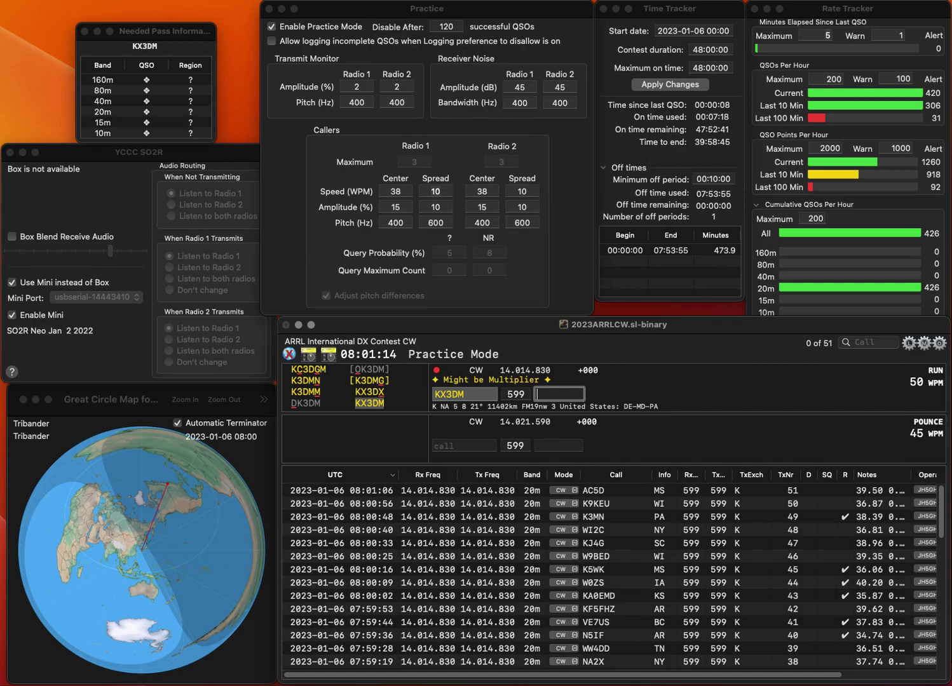
key("Return")
type("K")
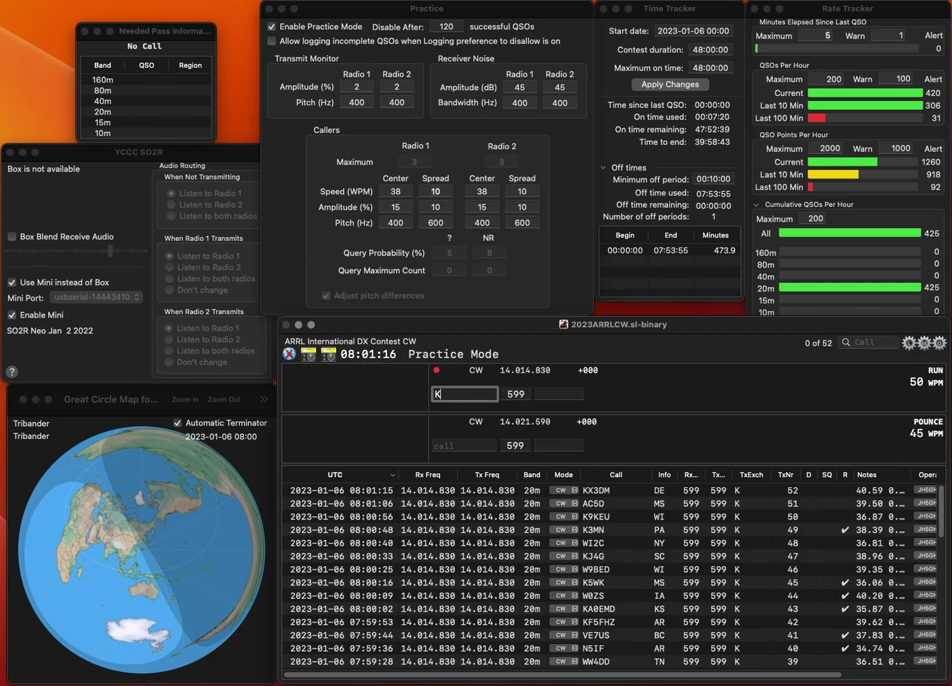
type("C6D")
key("space")
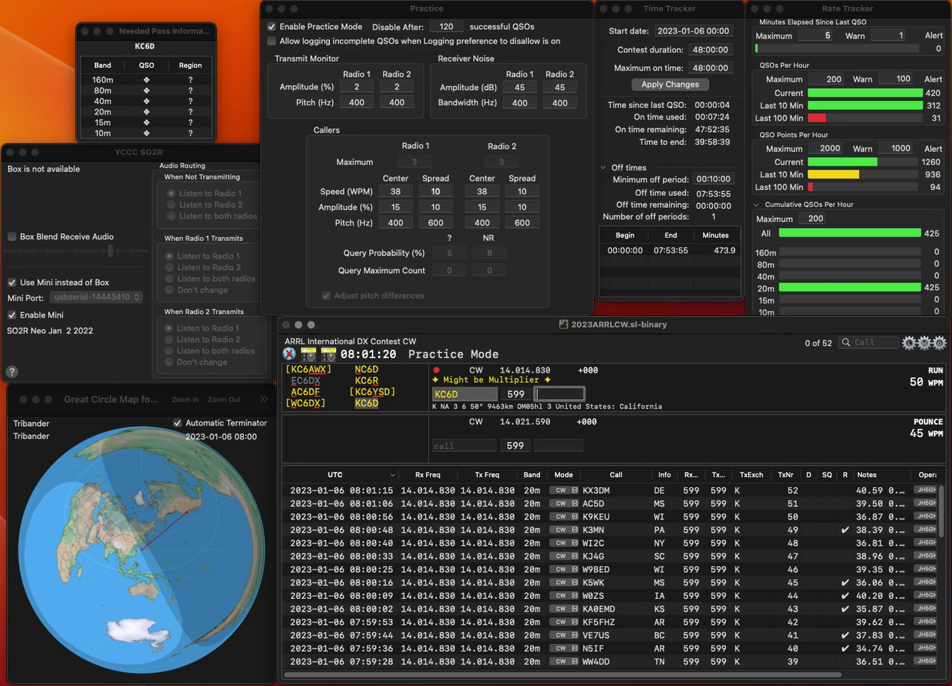
type("CA")
key("Return")
Work station K7HSH on the run radio, correcting the callsign entry, and log the contact with received exchange AZ.
type("K7HHS")
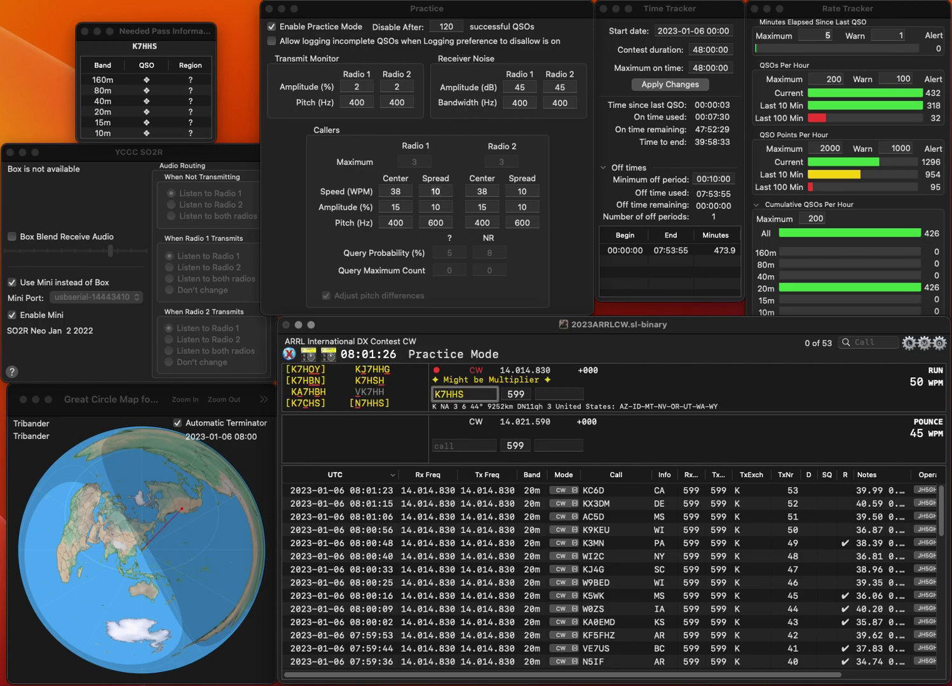
key("BackSpace")
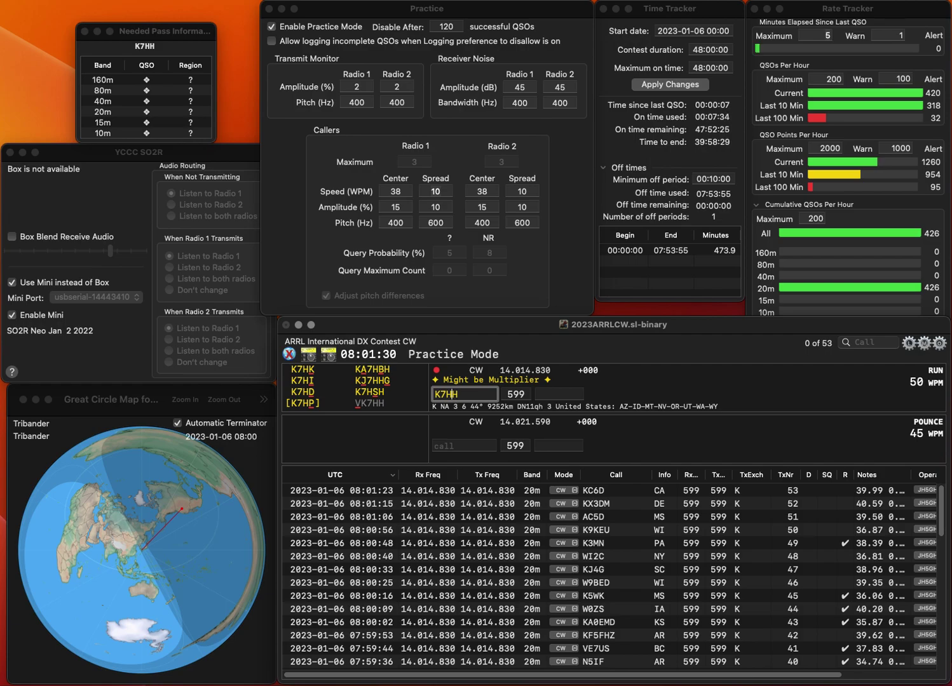
key("Left")
type("S")
key("Return")
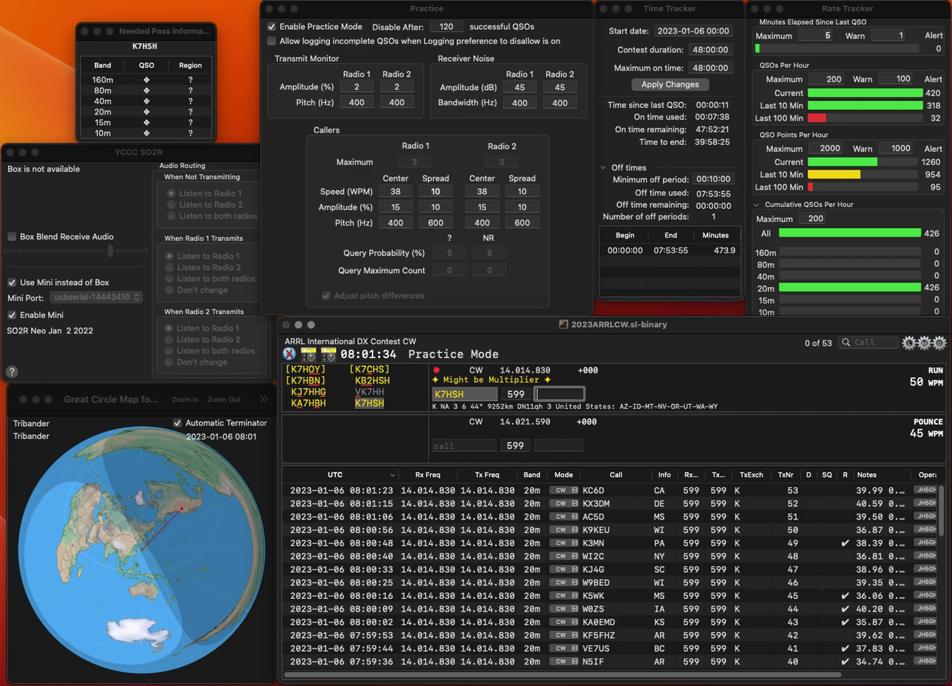
type("AZ")
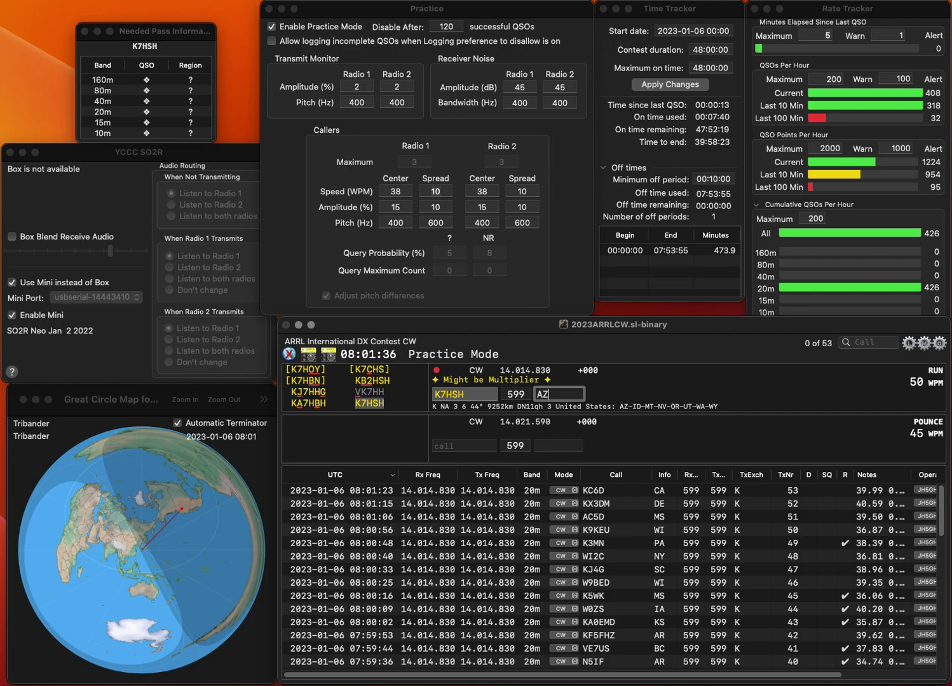
key("Return")
type("N")
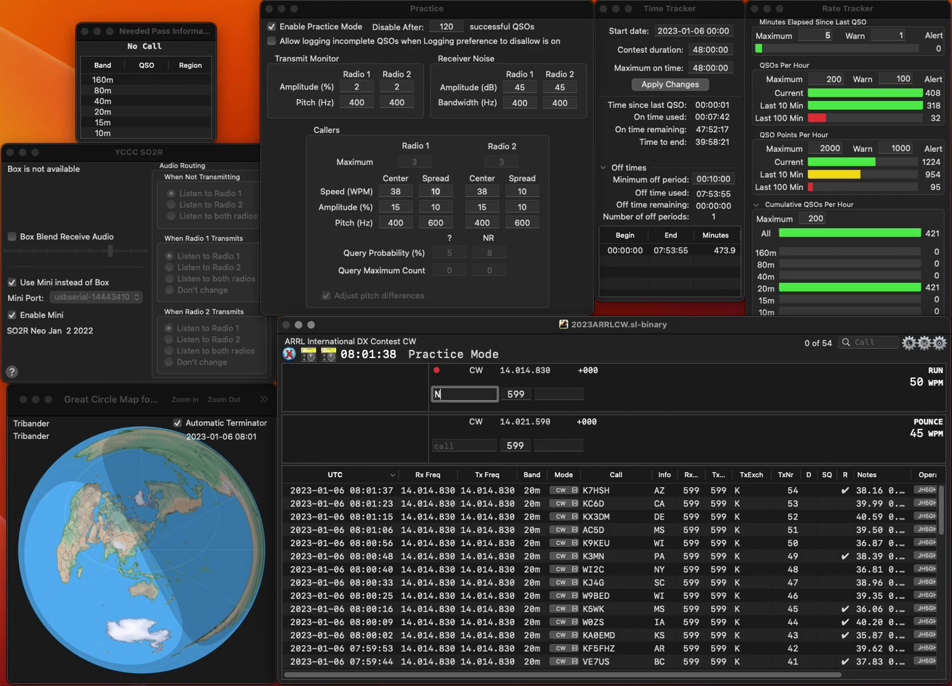
type("D2R")
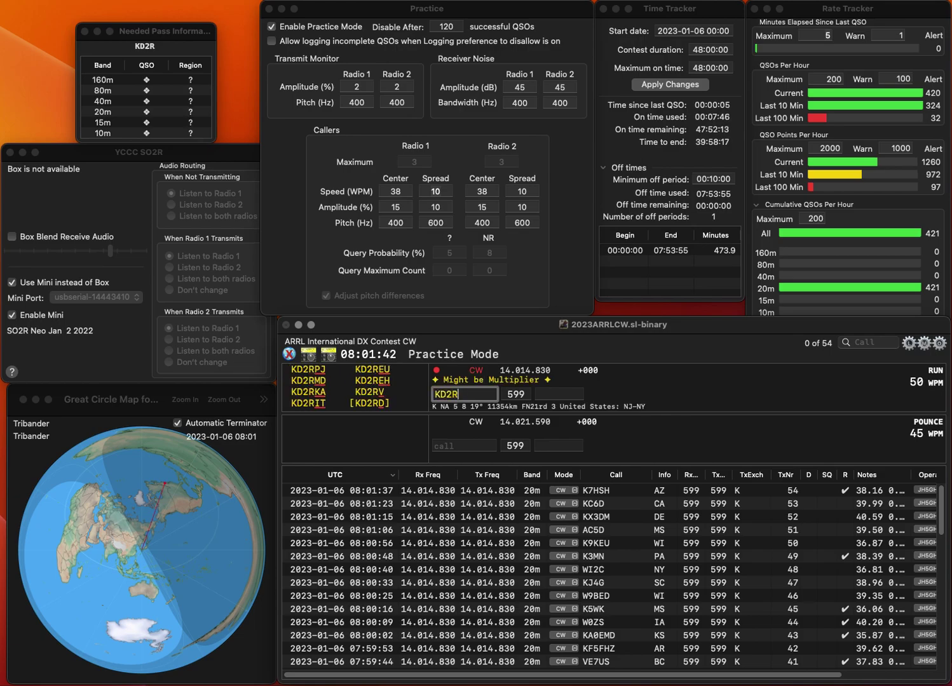
type("PJ")
key("space")
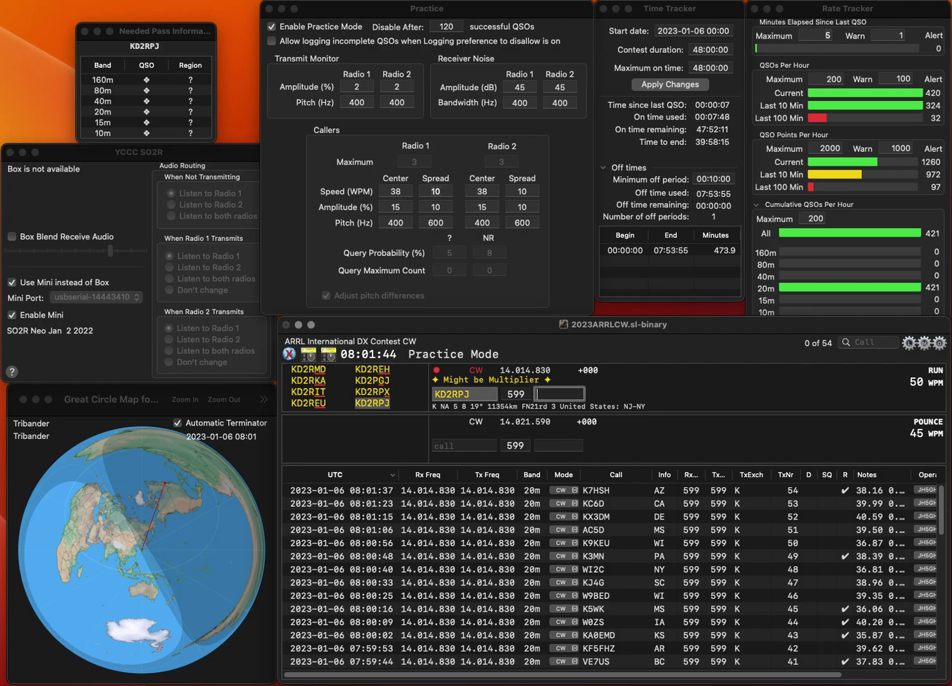
type("NY")
key("Return")
type("NY1")
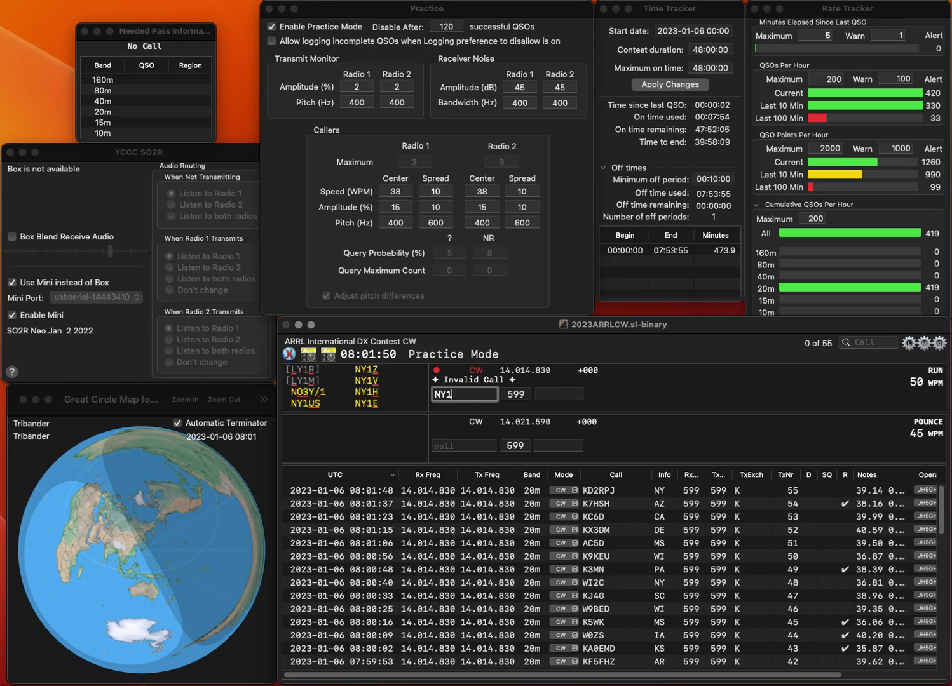
type("US")
key("space")
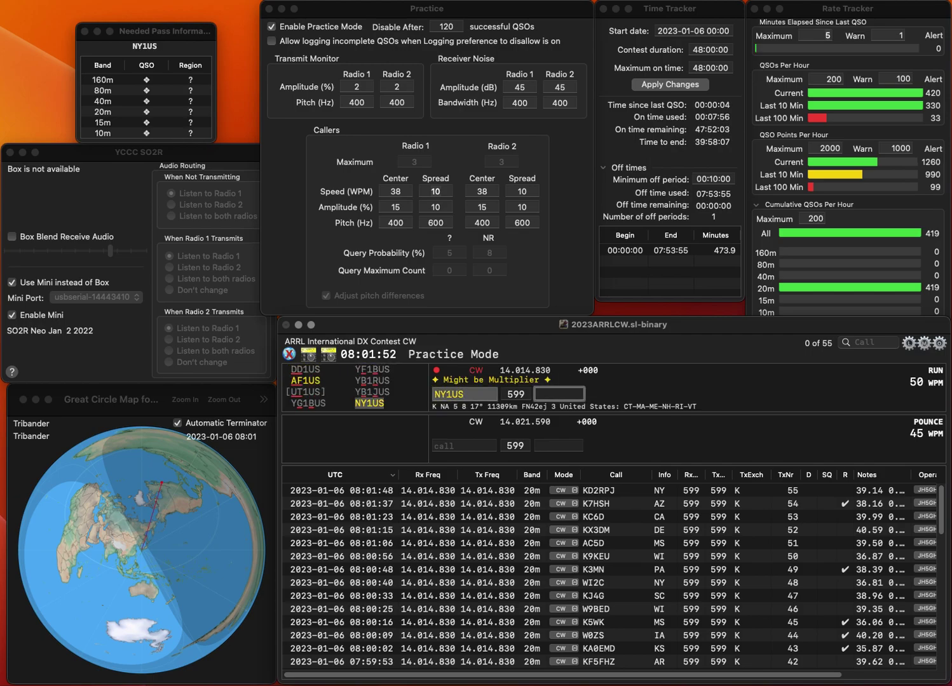
type("NH")
key("Return")
type("KU6C")
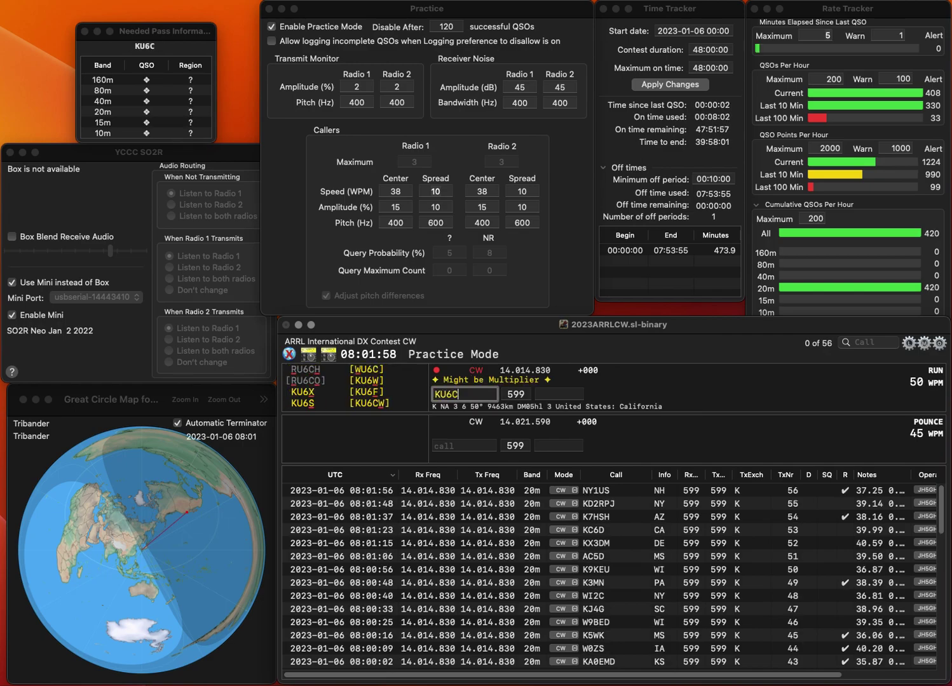
type("W")
key("space")
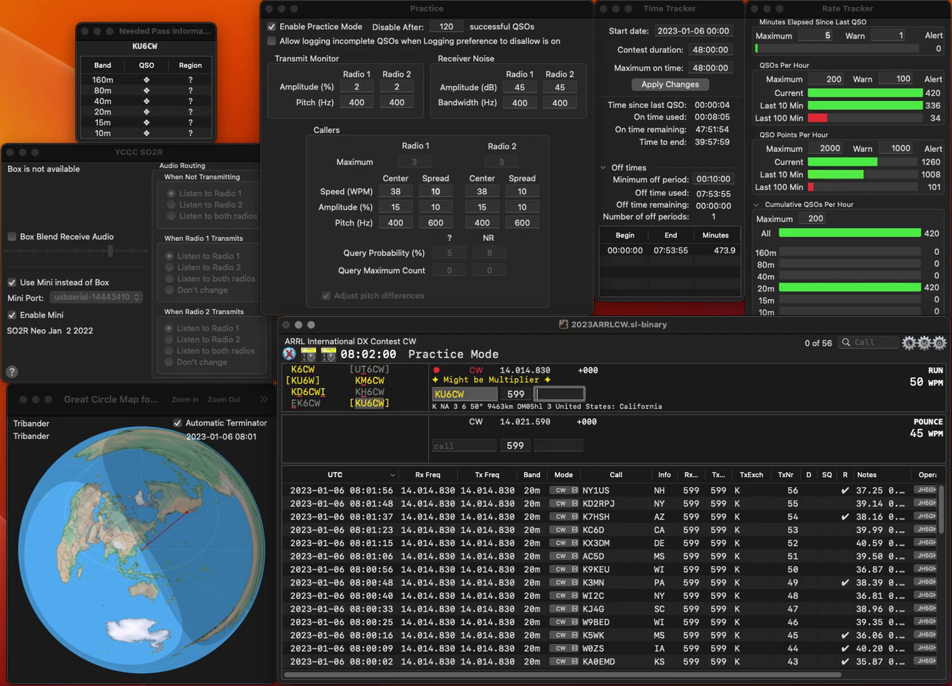
type("CA")
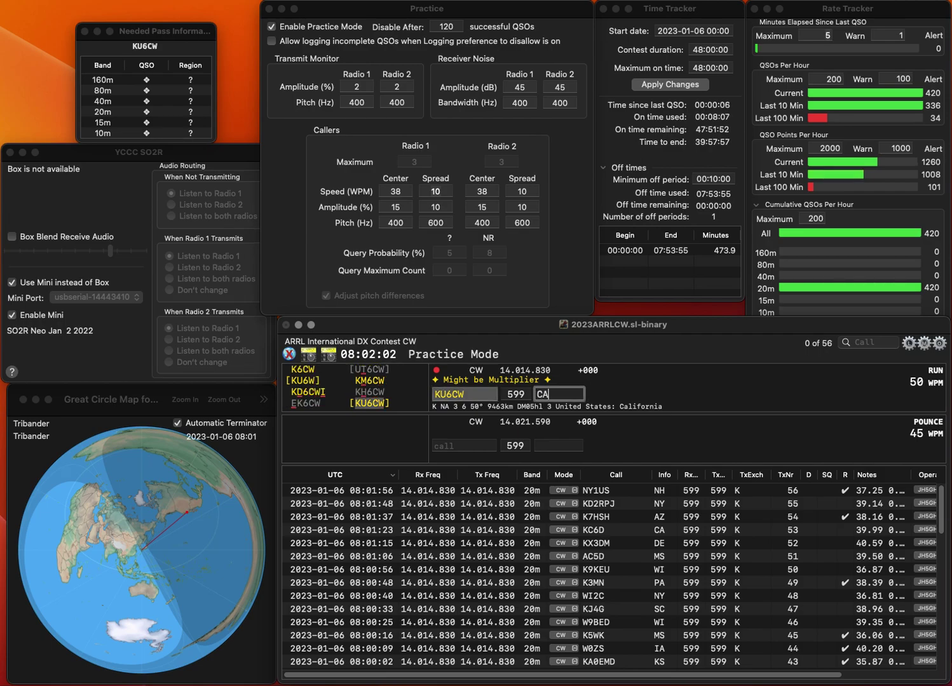
key("Return")
type("A")
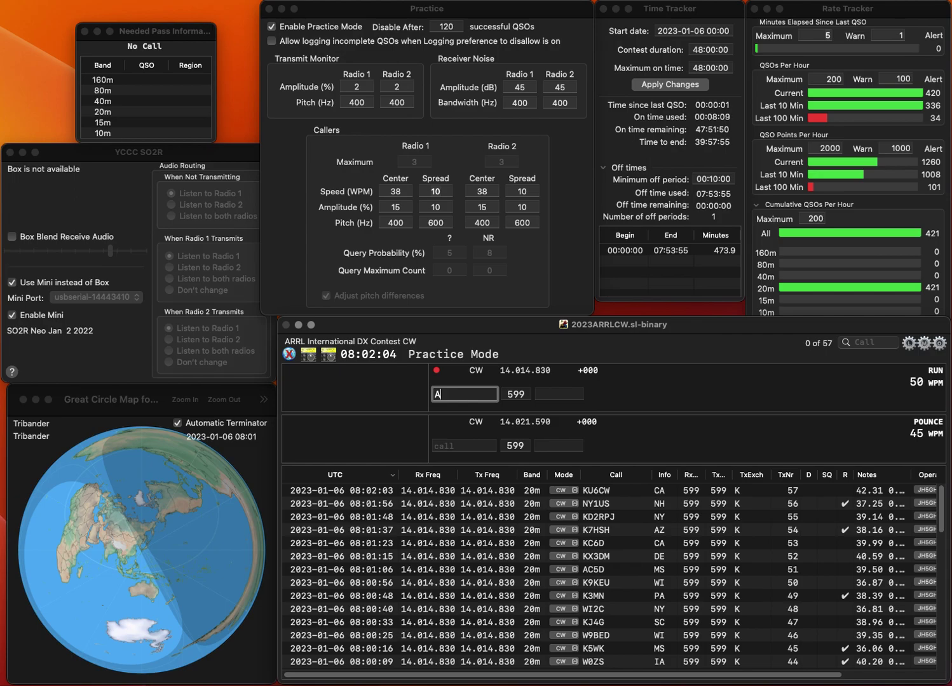
type("HI7HP")
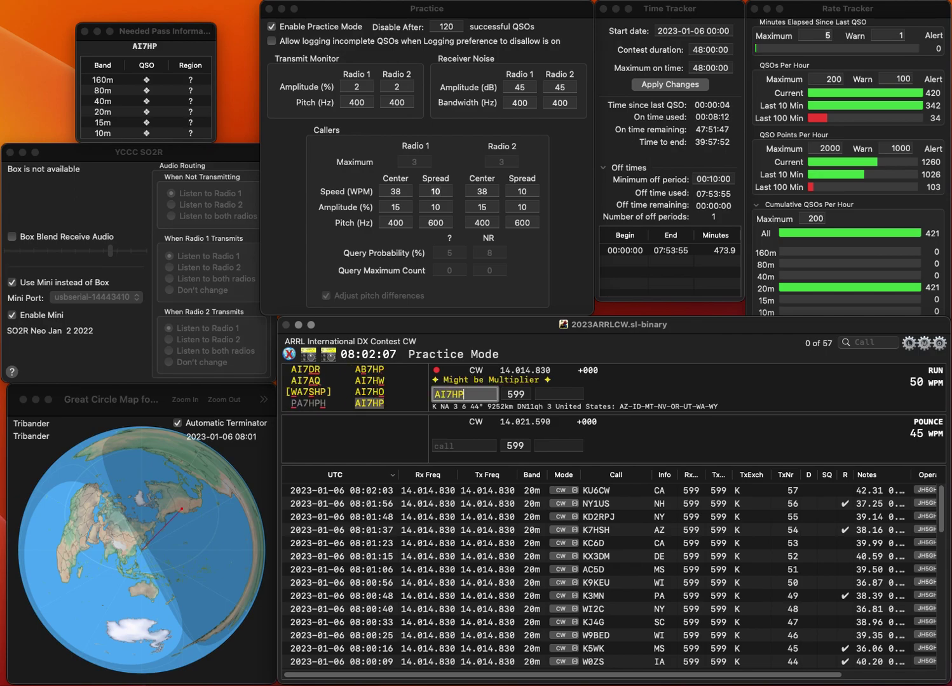
key("Return")
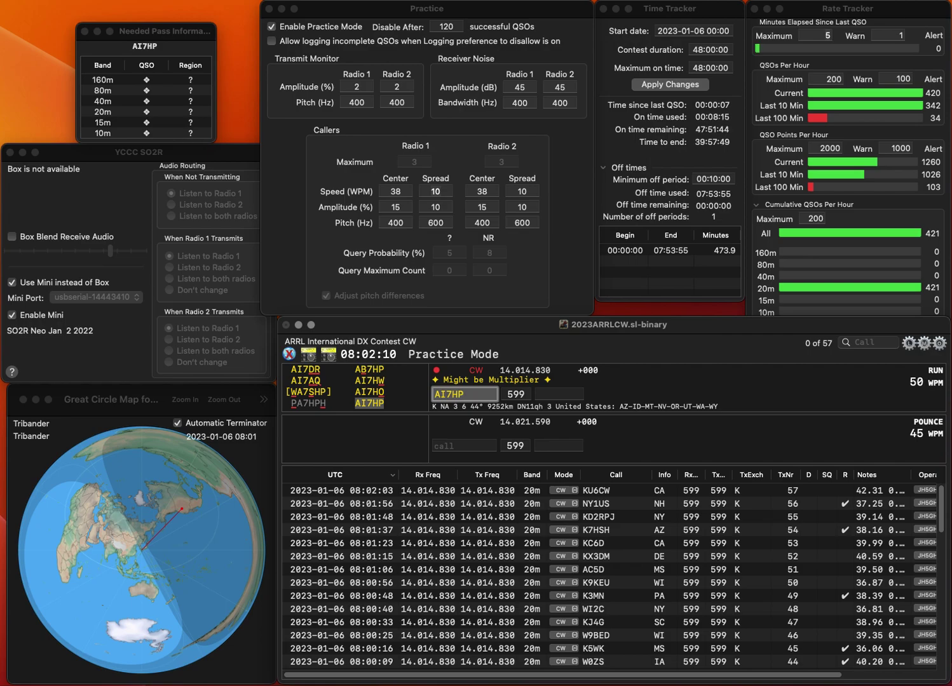
key("Tab")
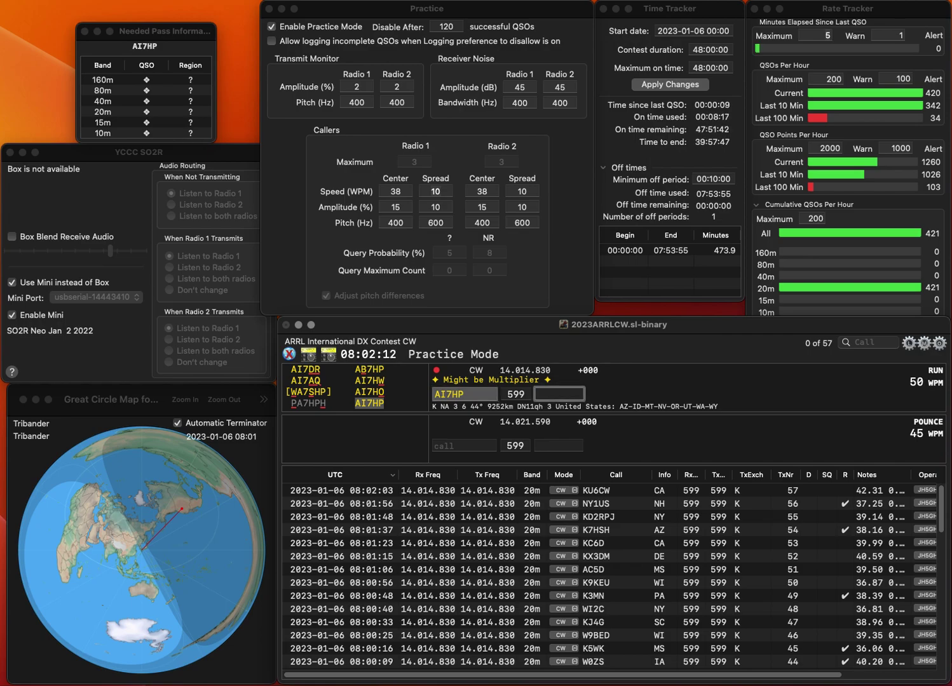
key("Return")
Work station AA8TJ on the run radio and log the contact with received exchange OH.
type("AA8TJ")
key("Tab")
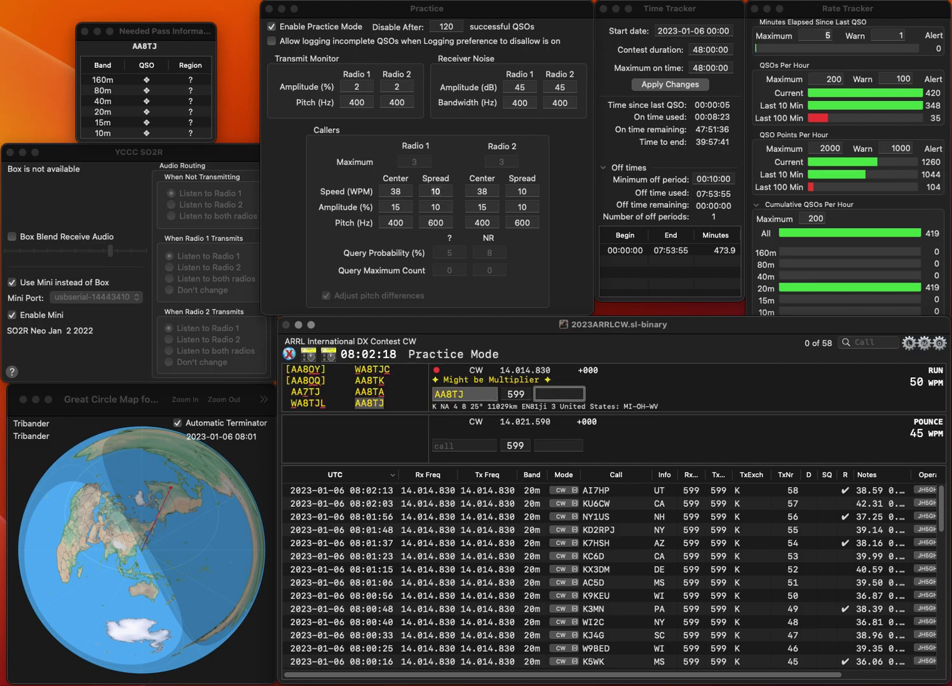
key("Return")
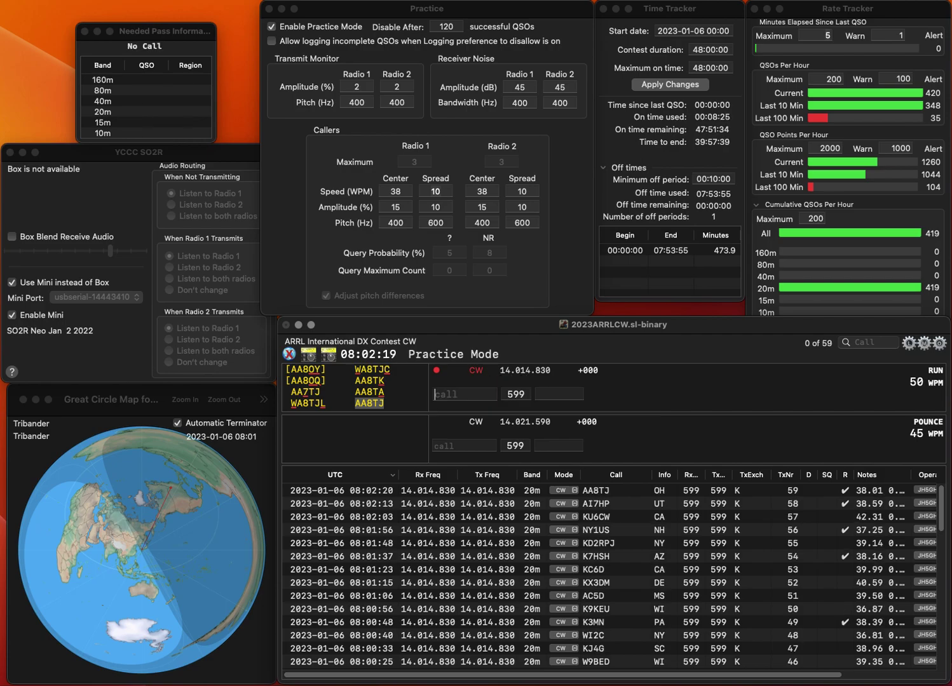
Work station W9MXQ on the run radio and log the contact with received exchange IL.
type("W")
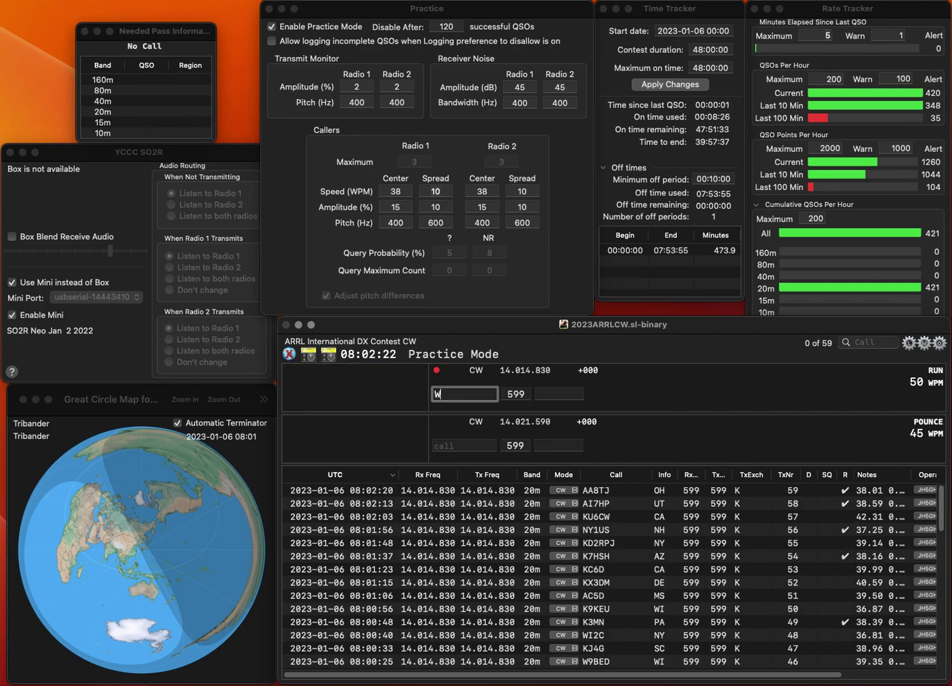
type("9MXQ")
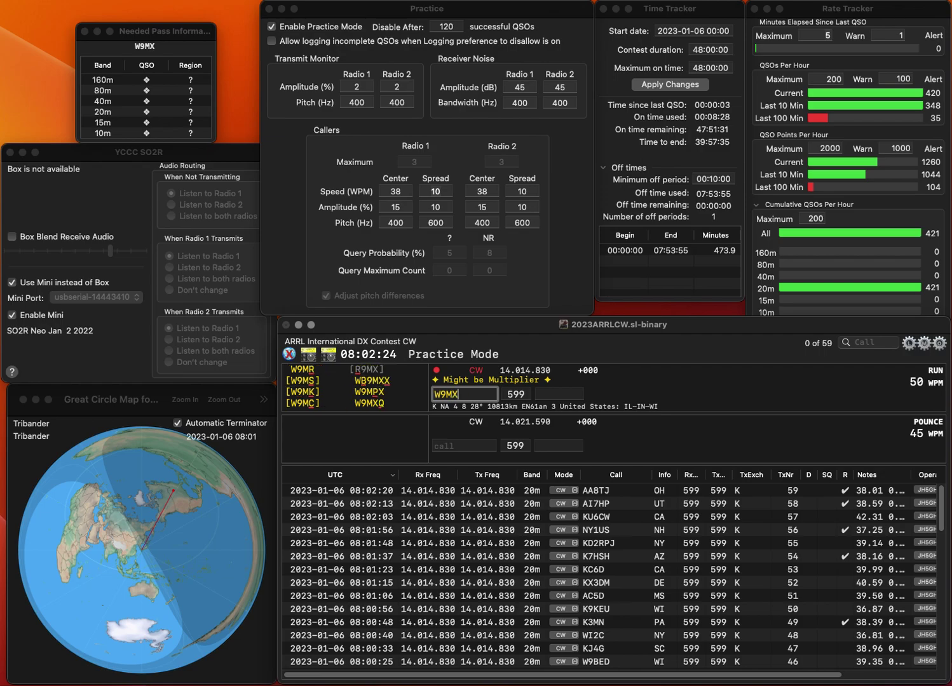
key("space")
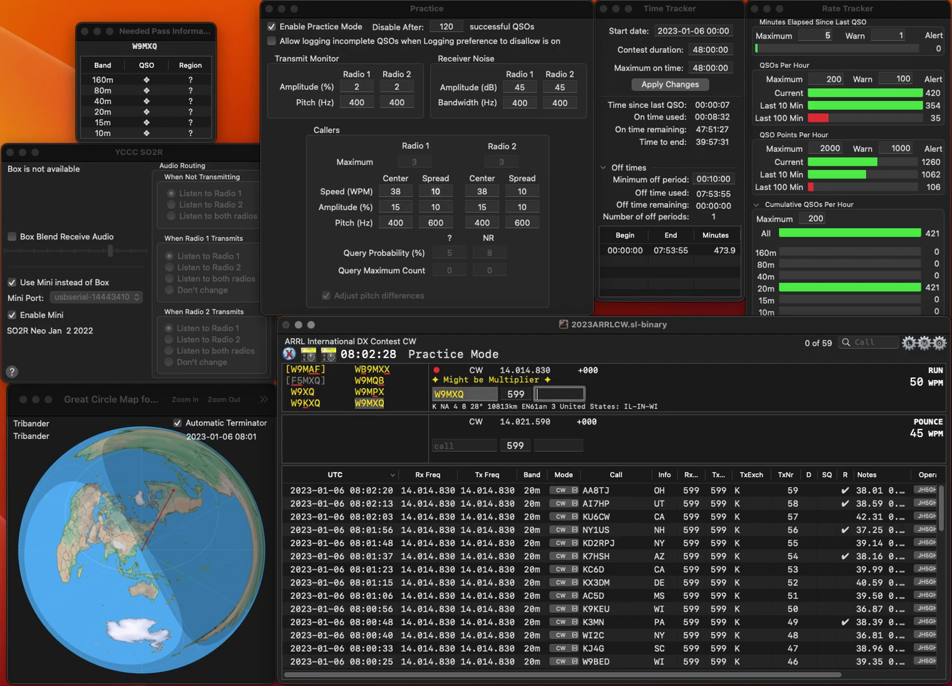
type("IL")
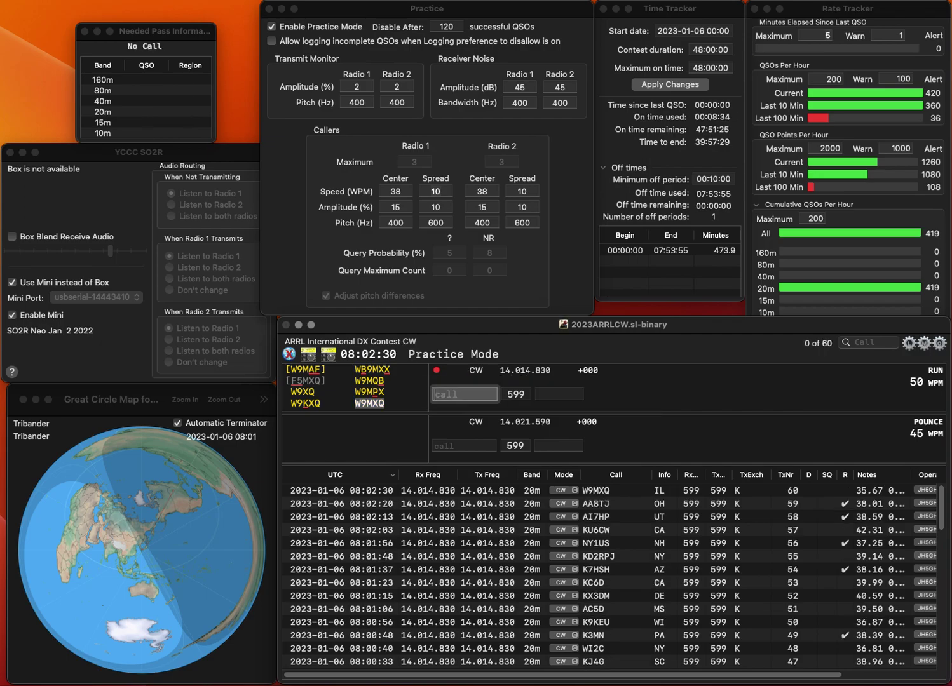
key("Return")
type("KWM")
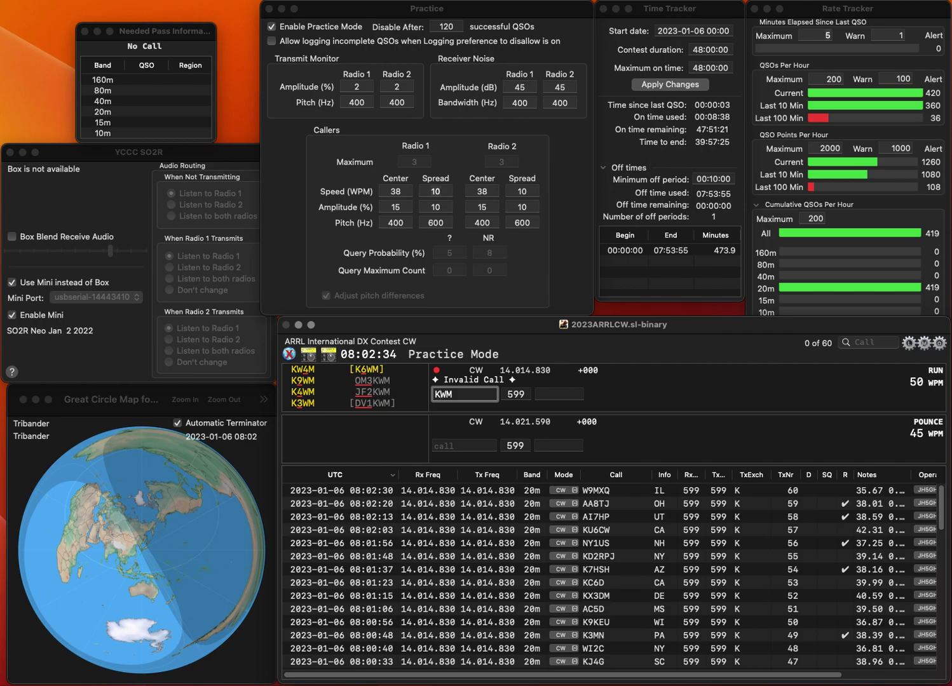
left_click(437, 394)
type("S4")
key("space")
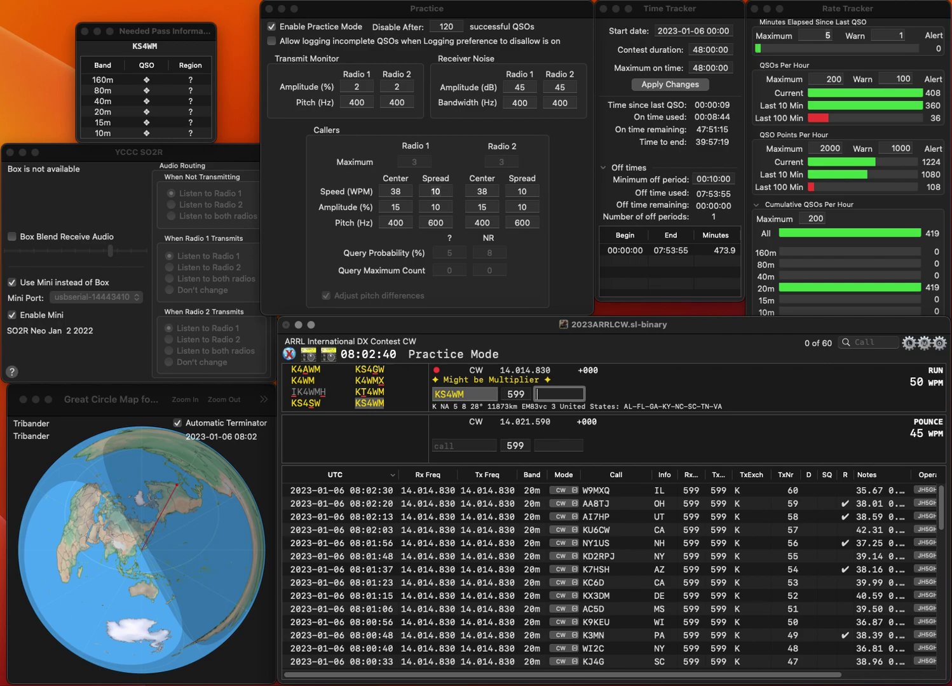
type("SC")
key("Return")
Work station KE0TT on the run radio and log the contact with received exchange MN.
type("KE")
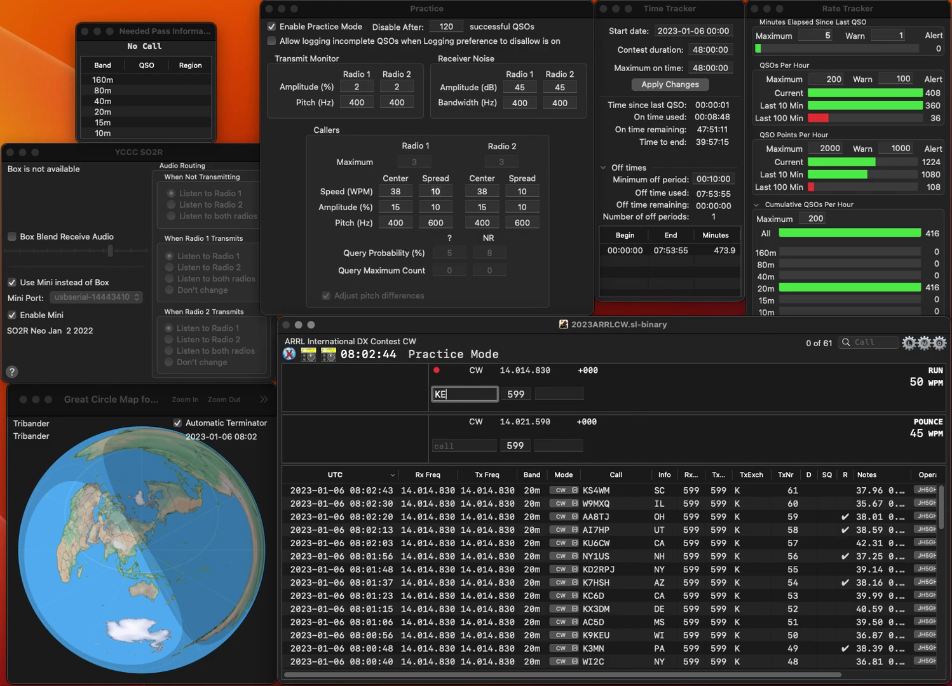
type("0TT")
key("Return")
type("MN")
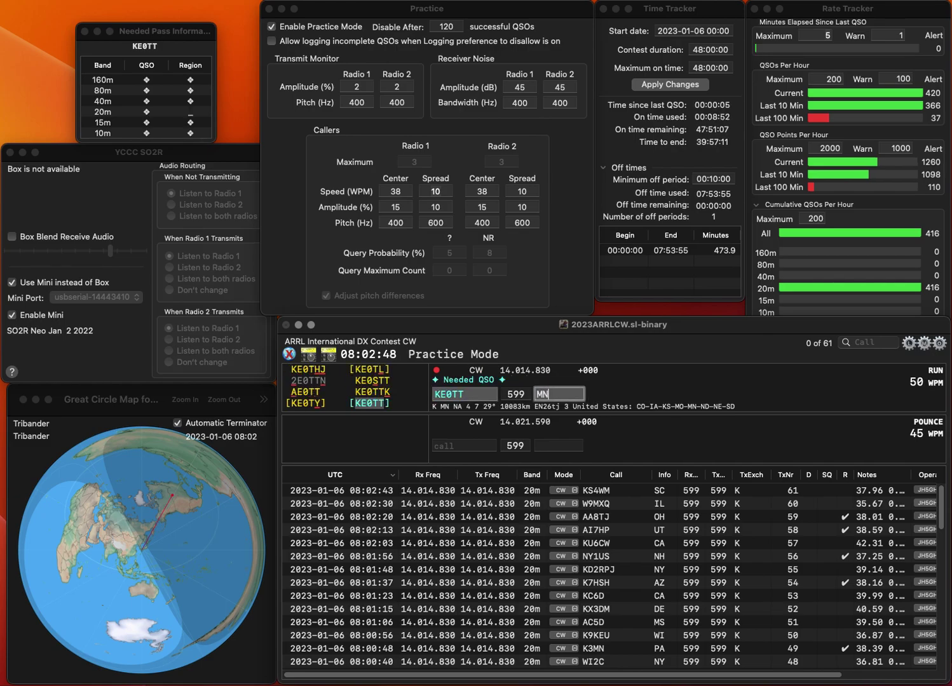
key("Return")
type("N3HEE")
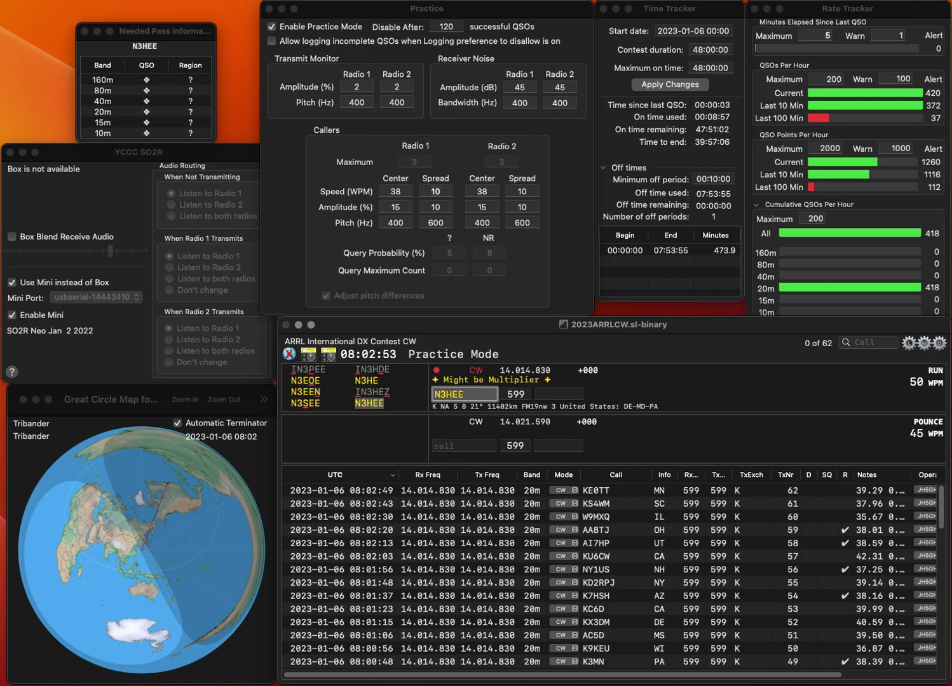
key("space")
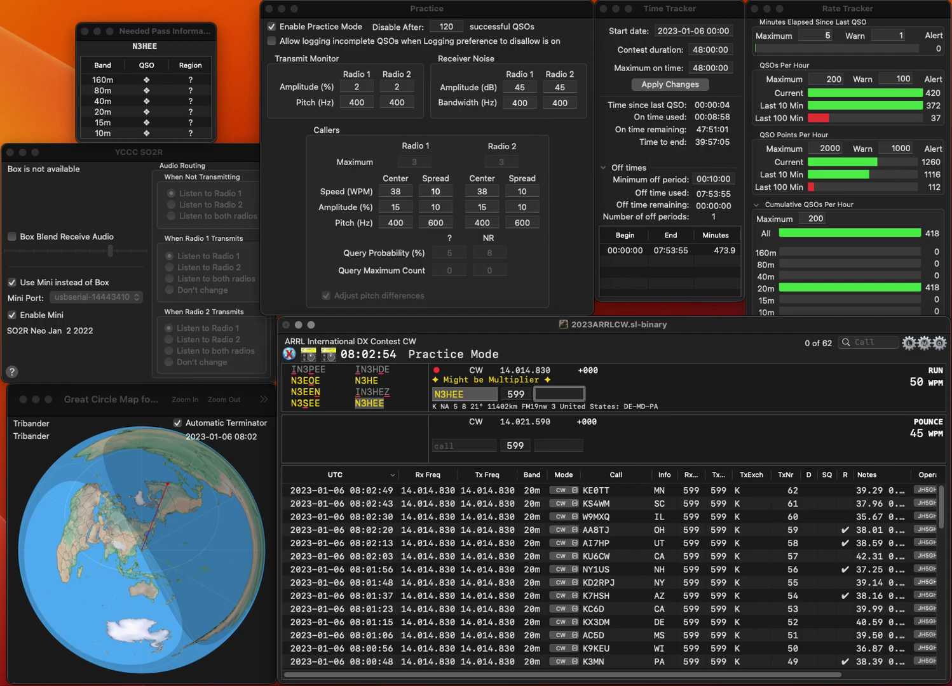
type("PA")
key("Return")
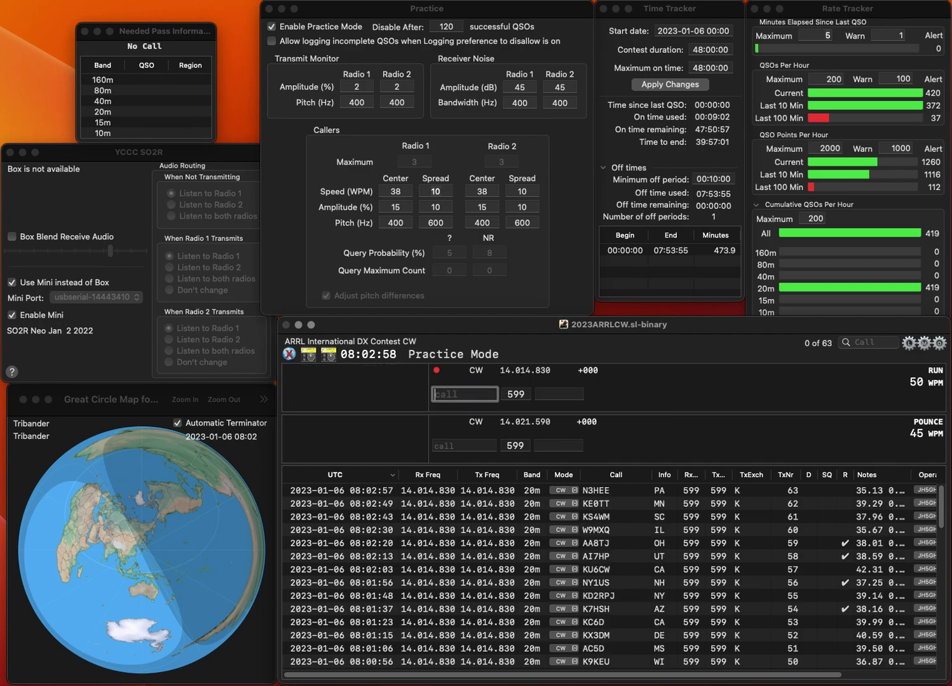
type("Q6E/4")
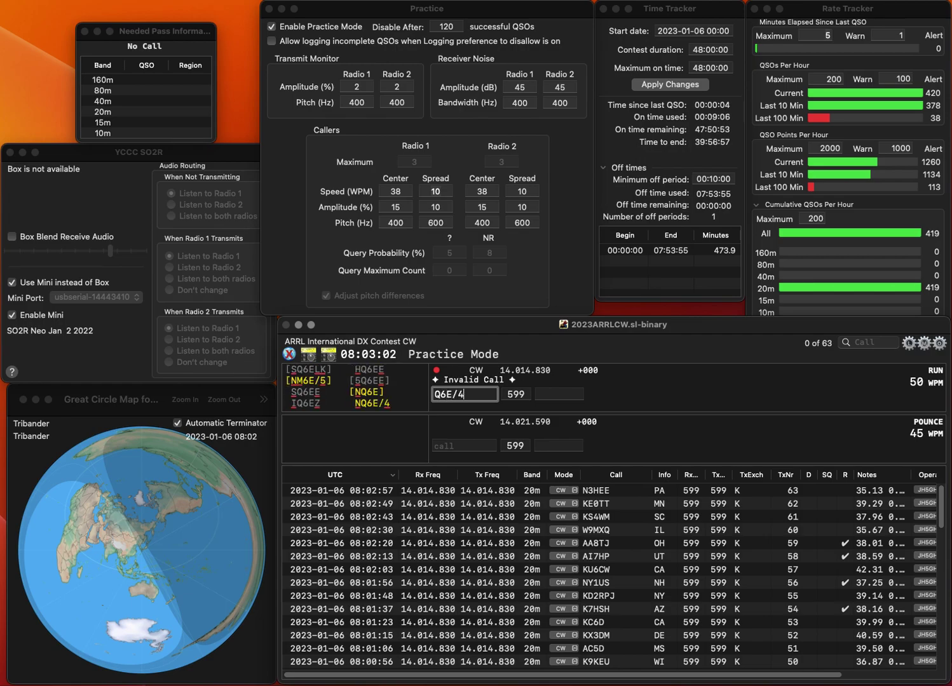
key("space")
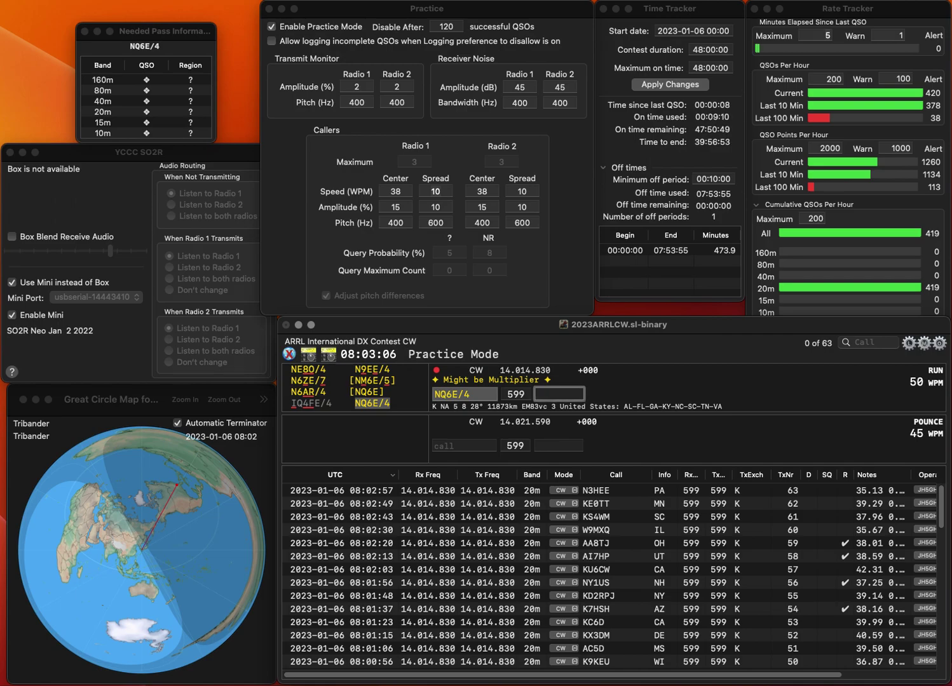
type("N")
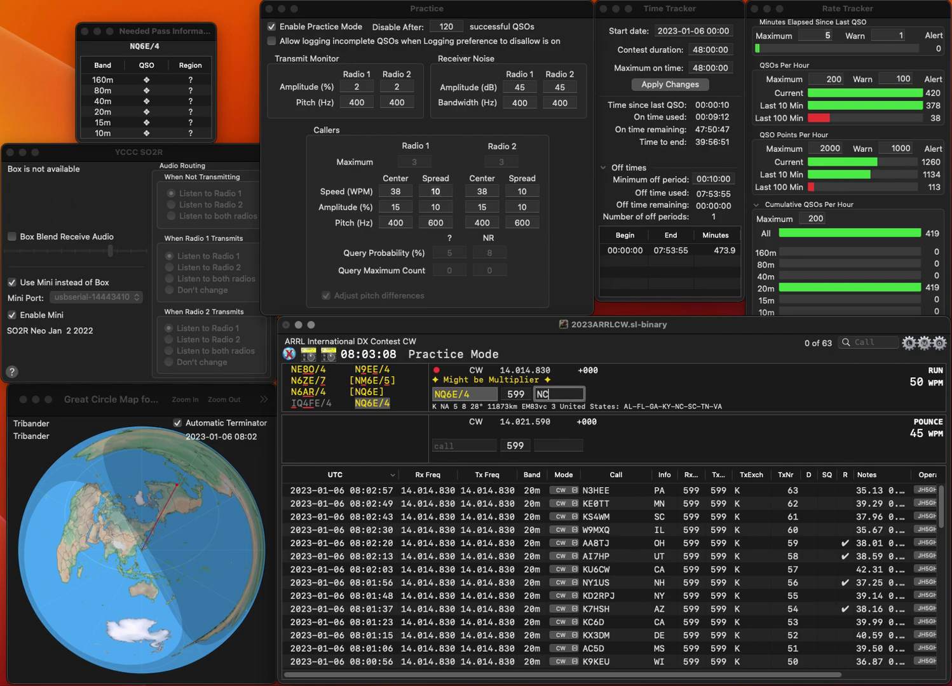
type("C")
key("Return")
type("K")
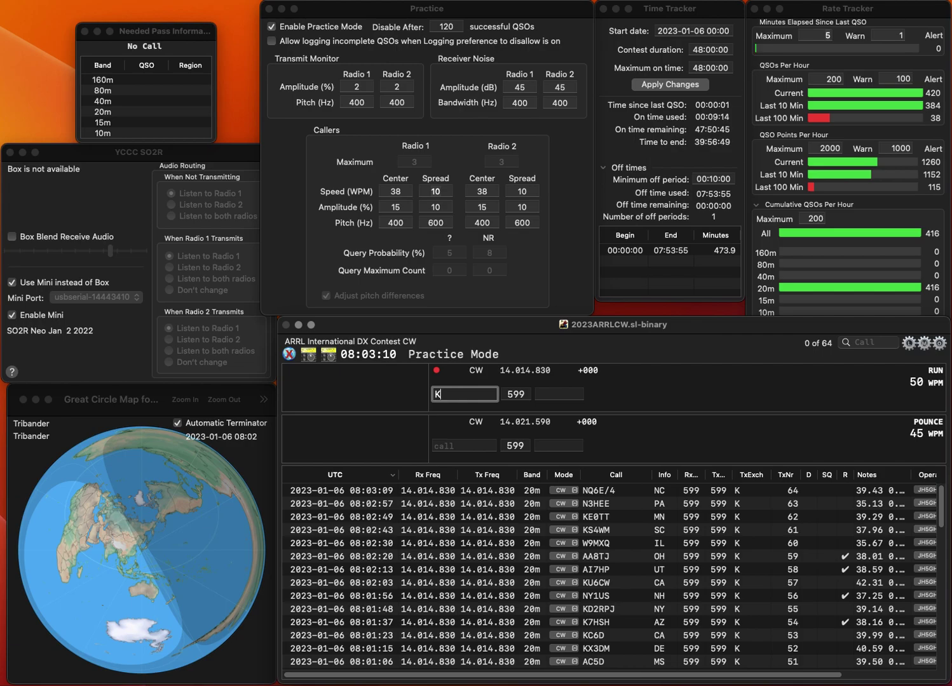
type("C5VOY")
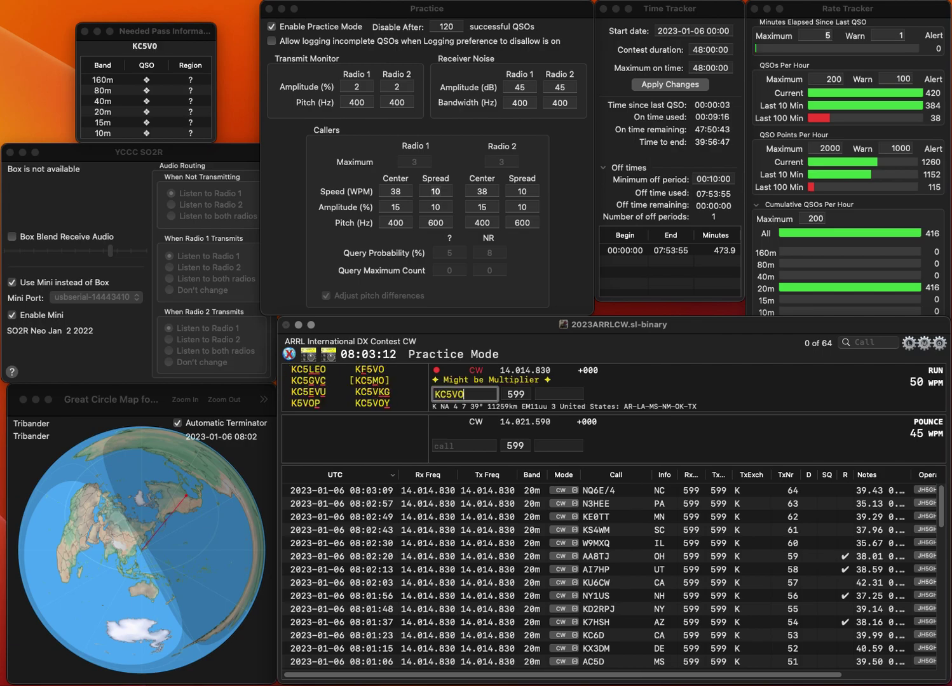
key("space")
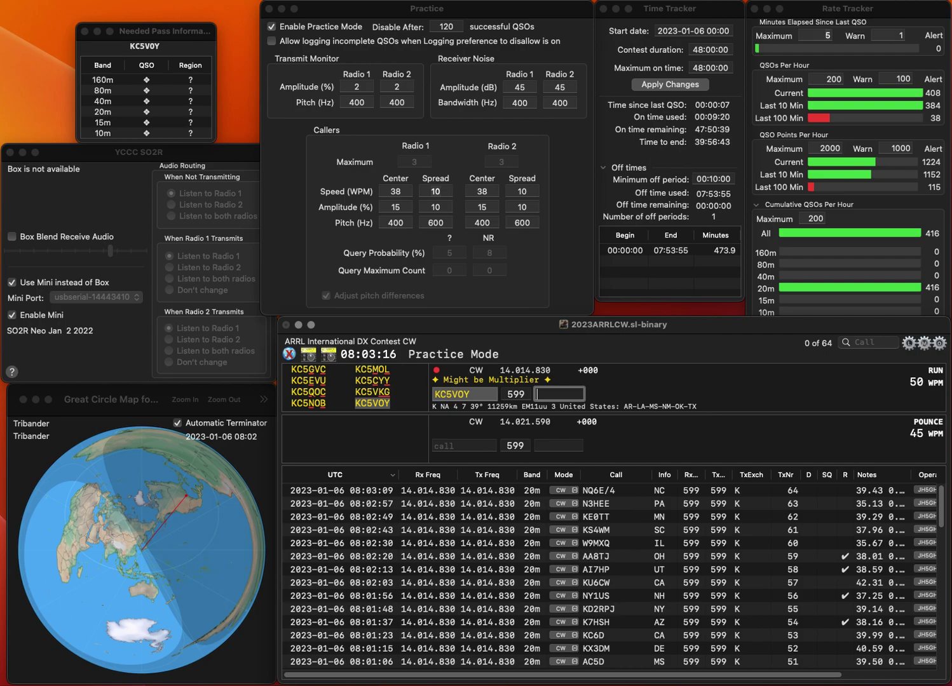
key("Return")
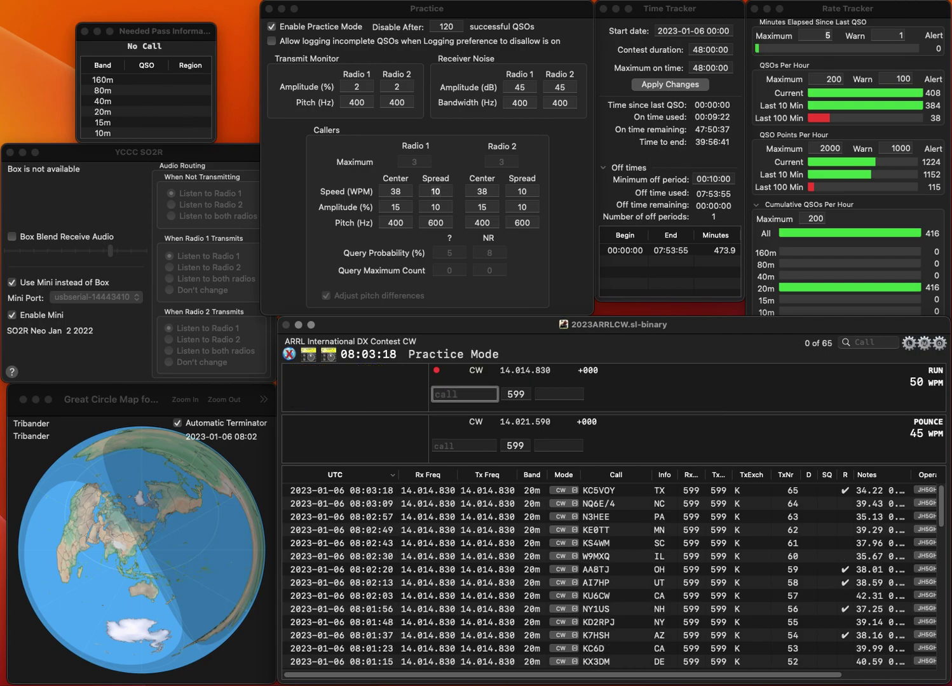
type("NX4T")
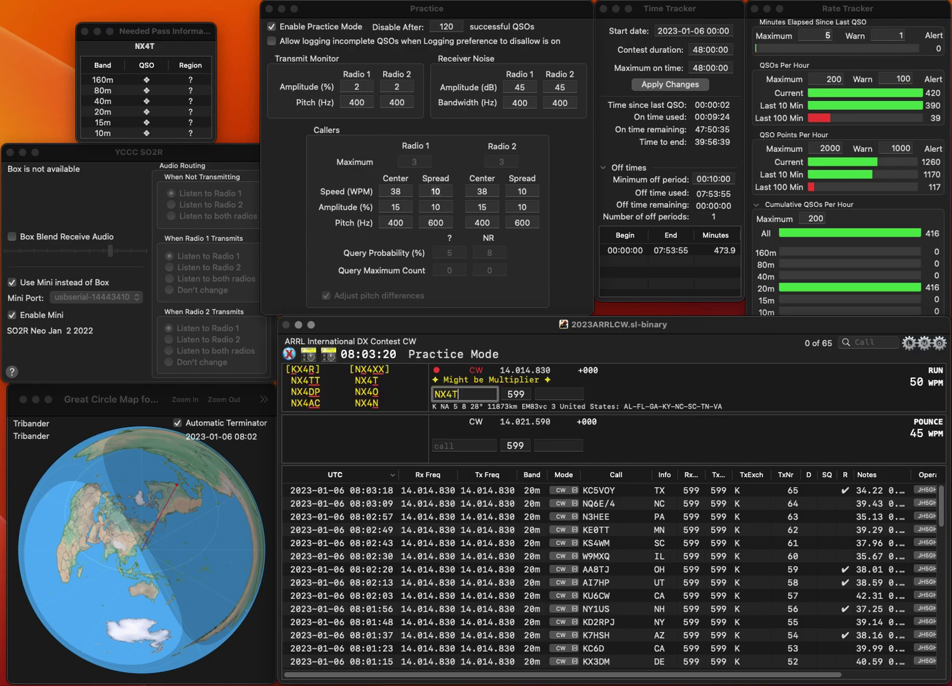
key("Return")
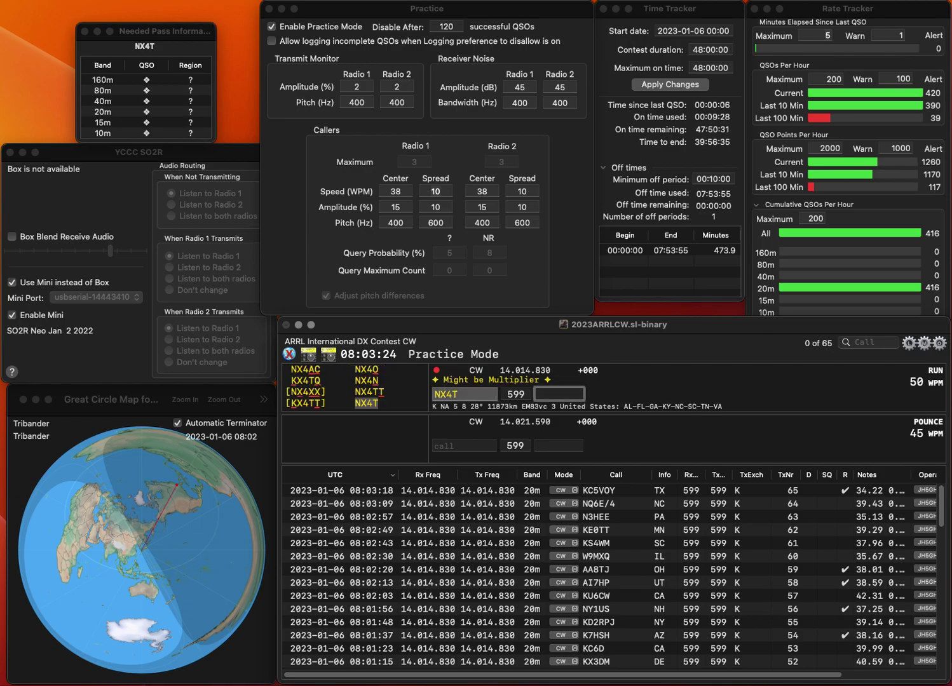
type("C")
key("Return")
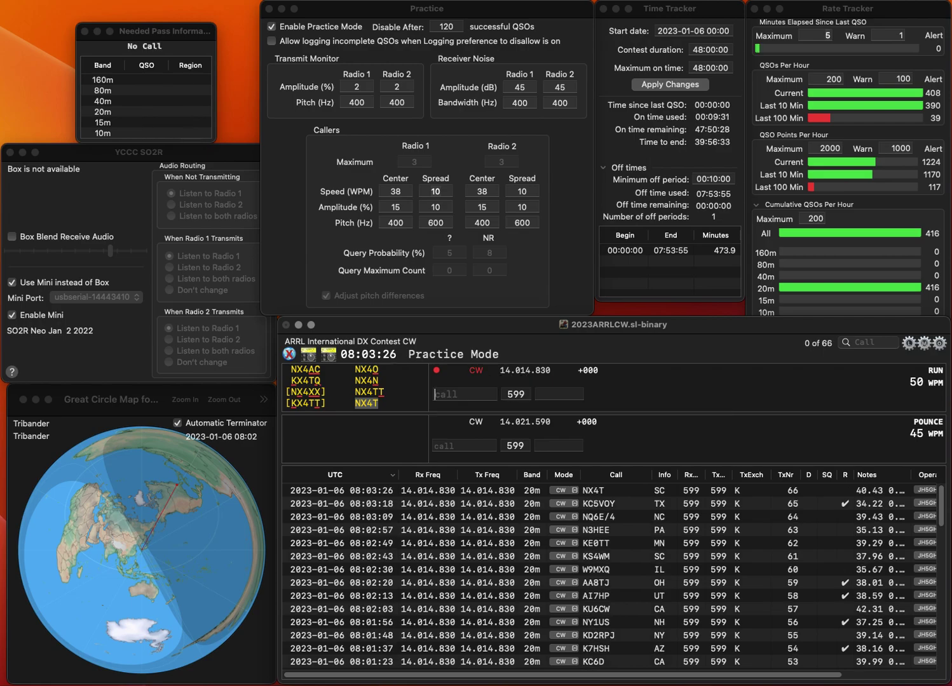
type("W0M")
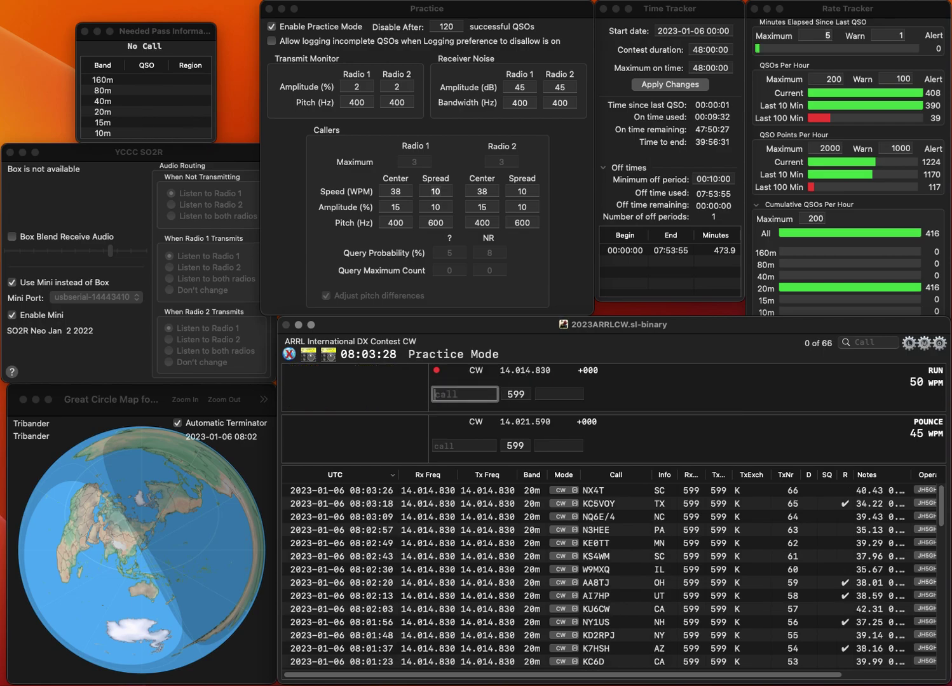
type("BW")
key("Return")
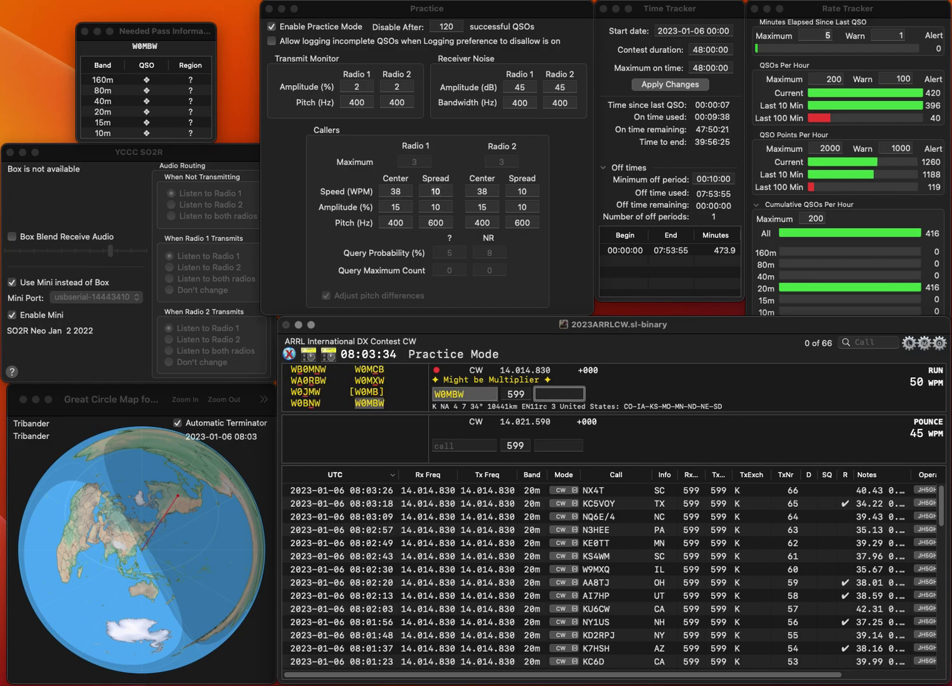
key("Return")
type("W8PG")
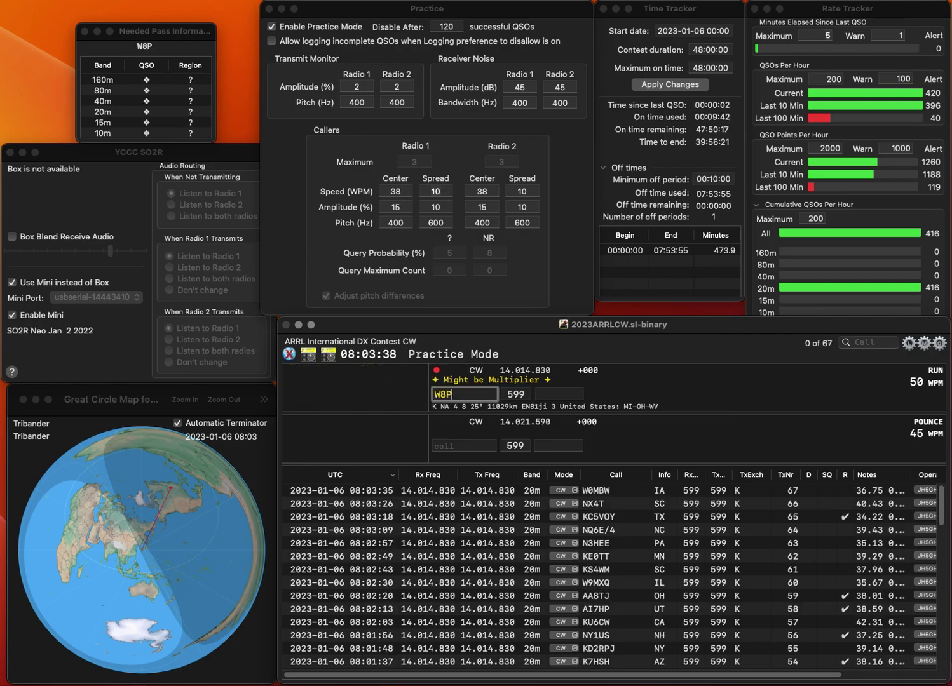
key("space")
type("OH")
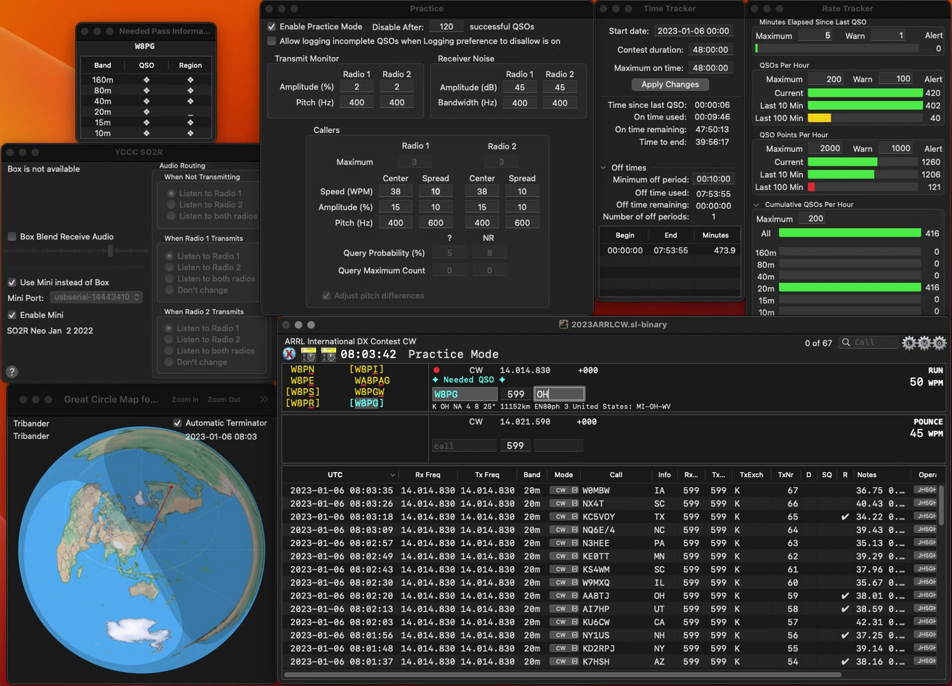
key("Return")
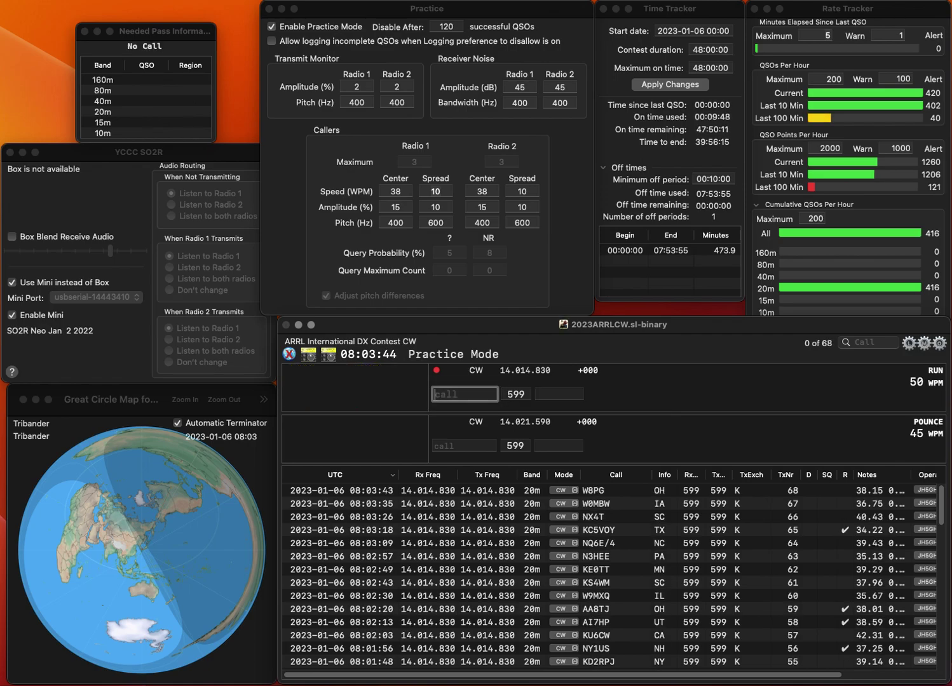
Work station N9MIC on the run radio and log the contact with received exchange WI.
type("N9MIC")
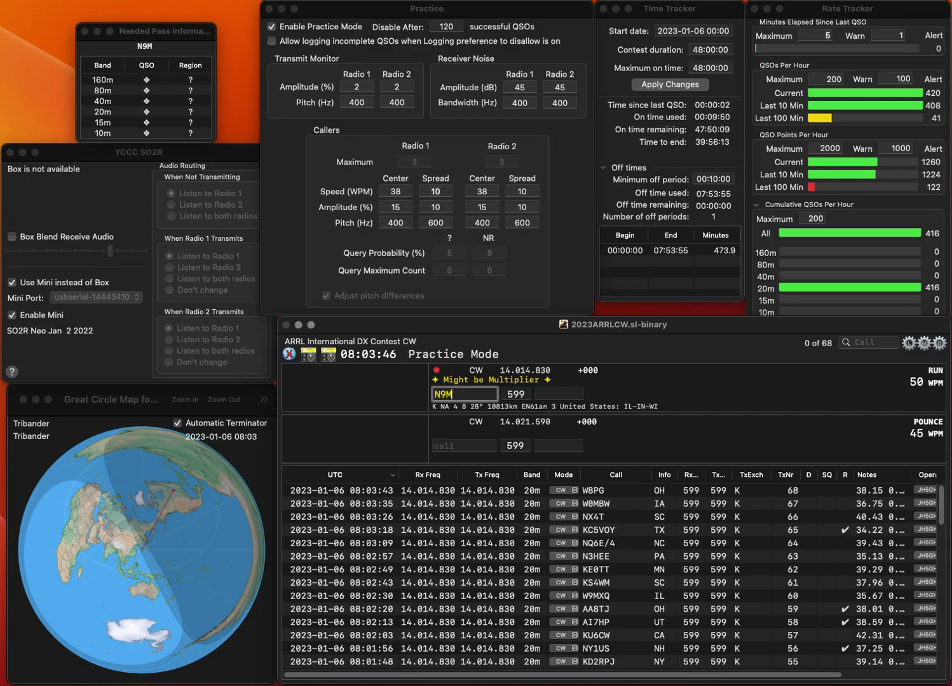
key("Tab")
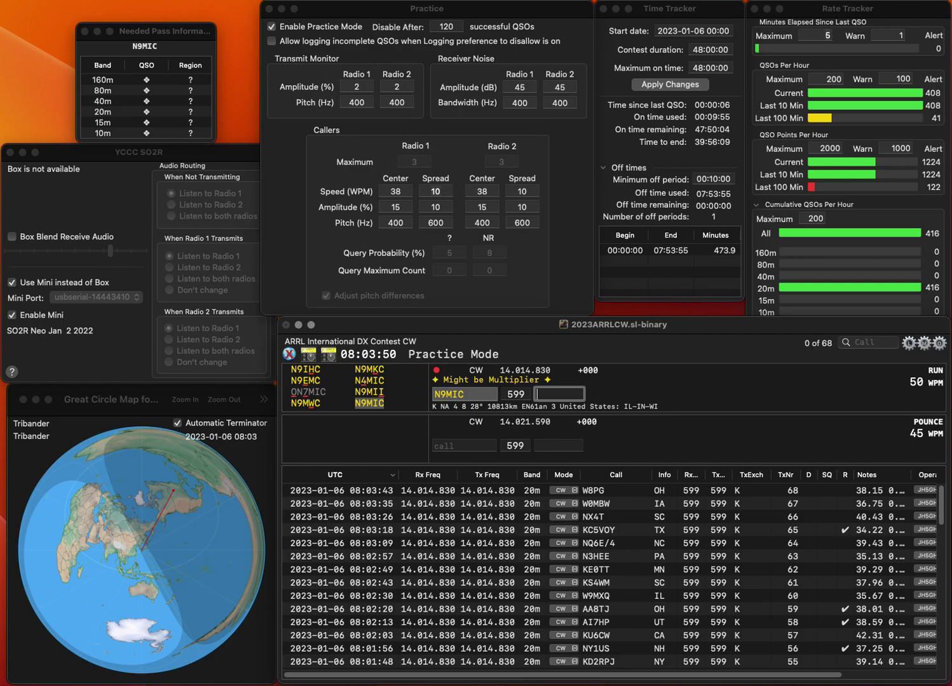
type("WI")
key("Return")
Work station WA3ZKI on the run radio, correcting the copied callsign, and log the contact with received exchange PA.
type("WA3GKI")
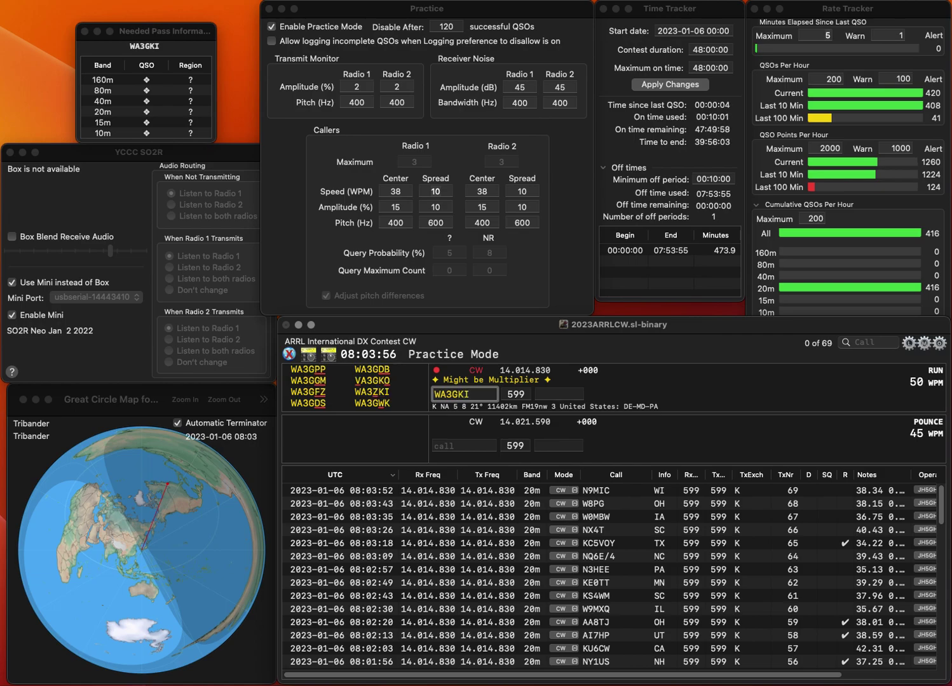
key("BackSpace")
type("Z")
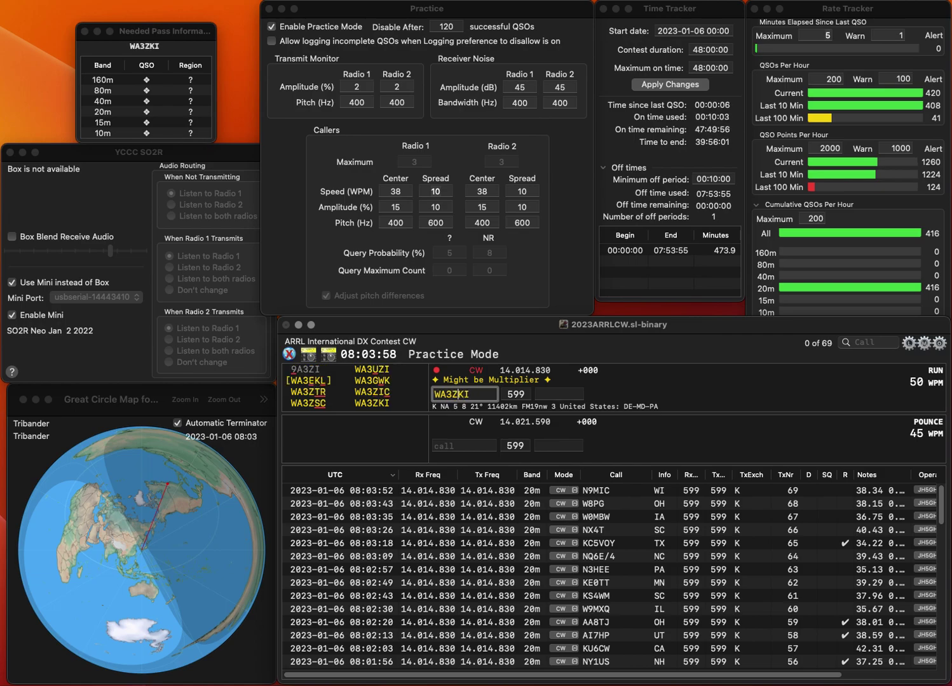
key("space")
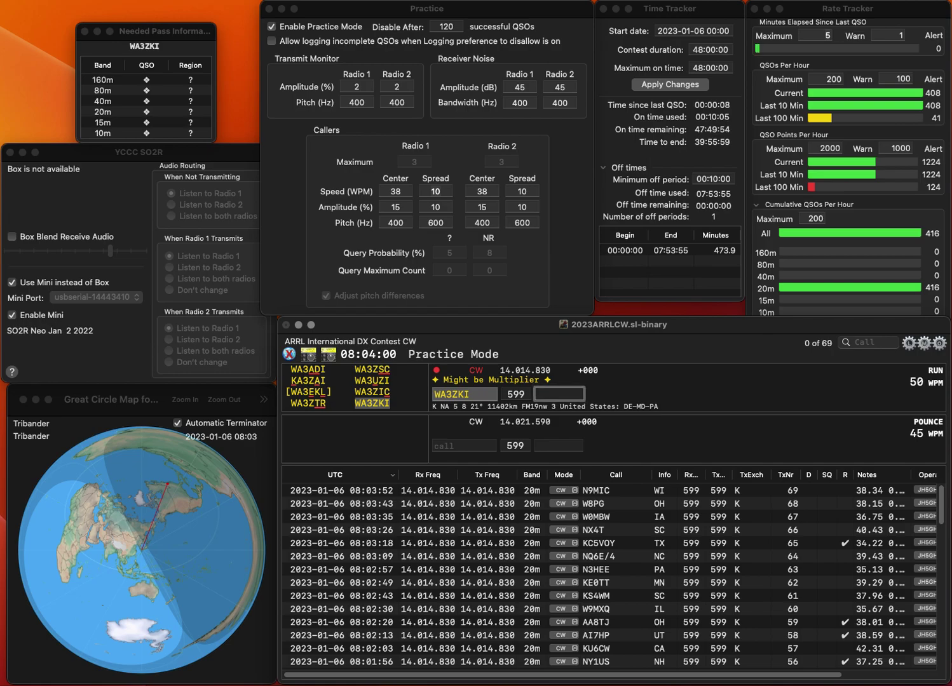
type("PA")
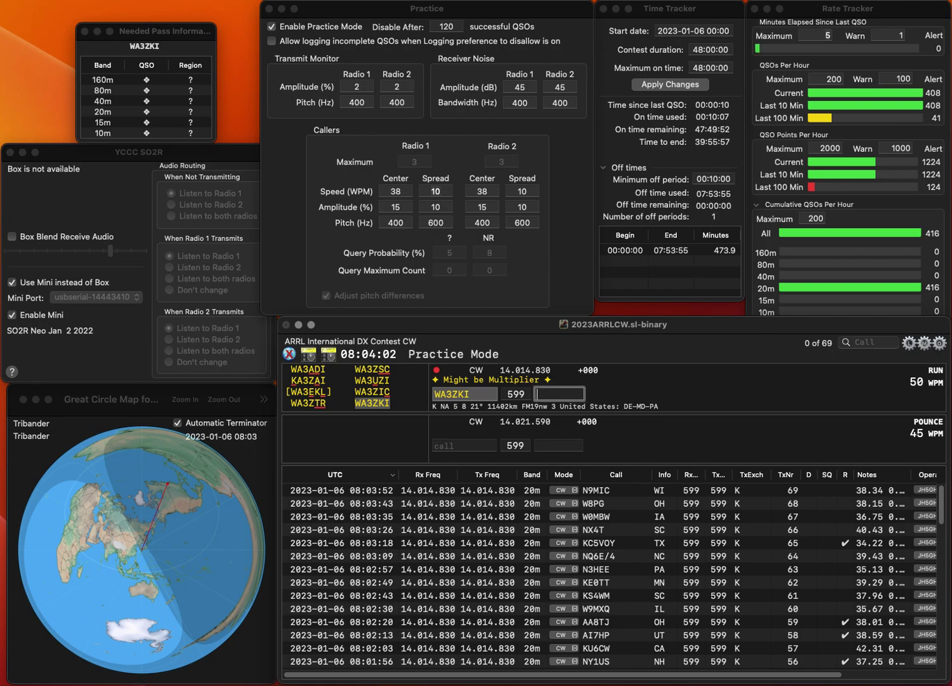
key("Return")
type("WC6T")
key("Return")
type("CA")
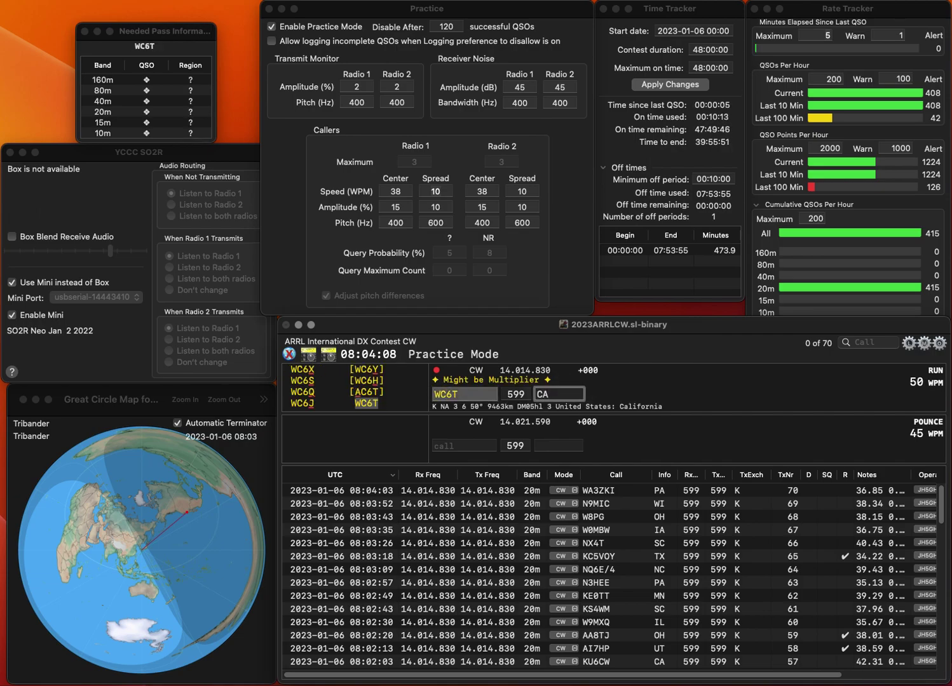
key("Return")
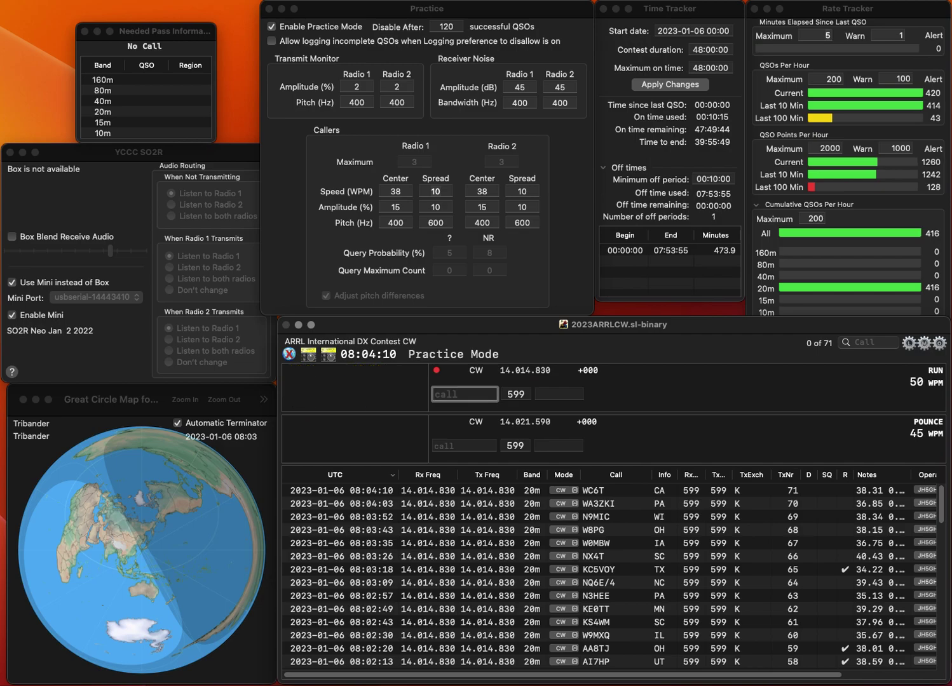
type("N2LEE")
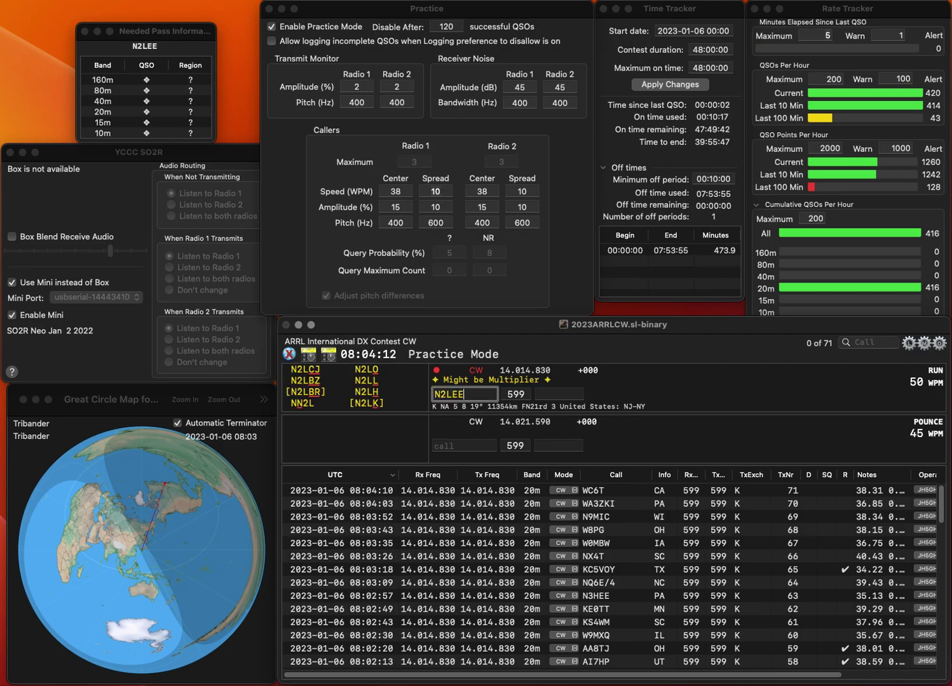
key("space")
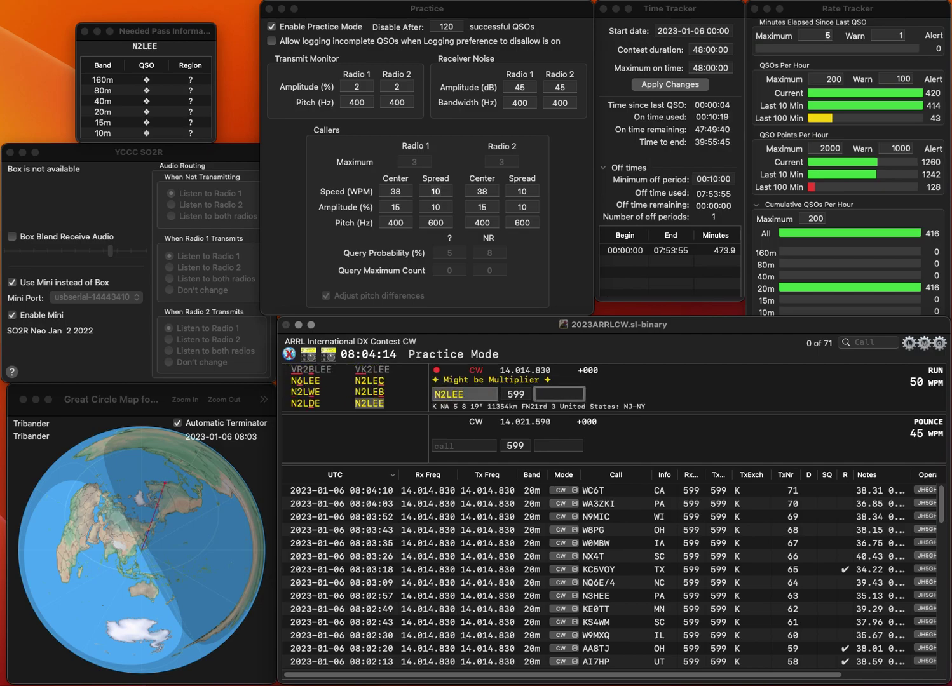
type("NY")
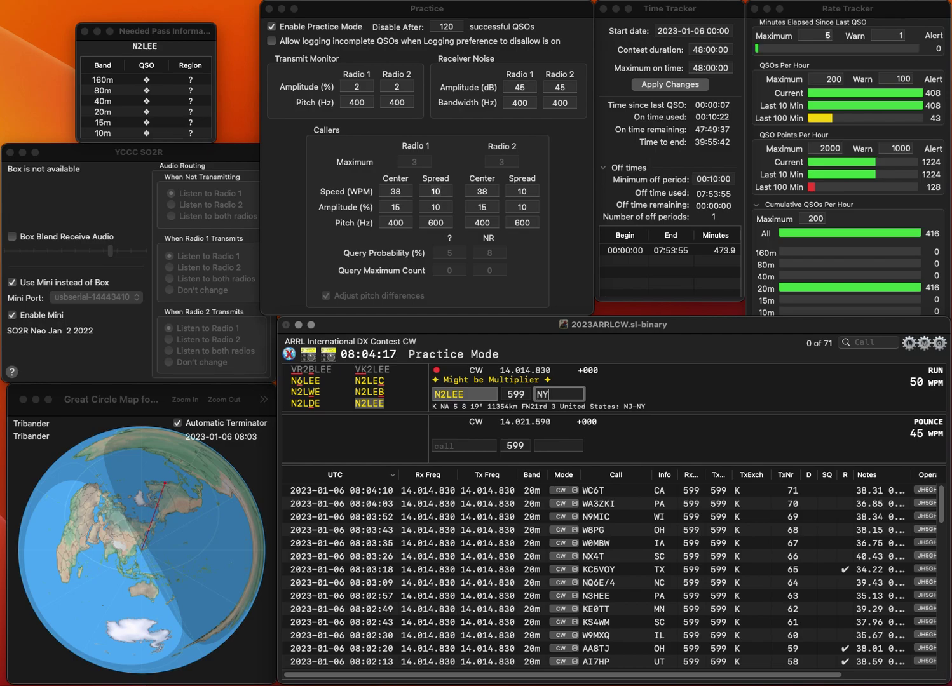
key("Return")
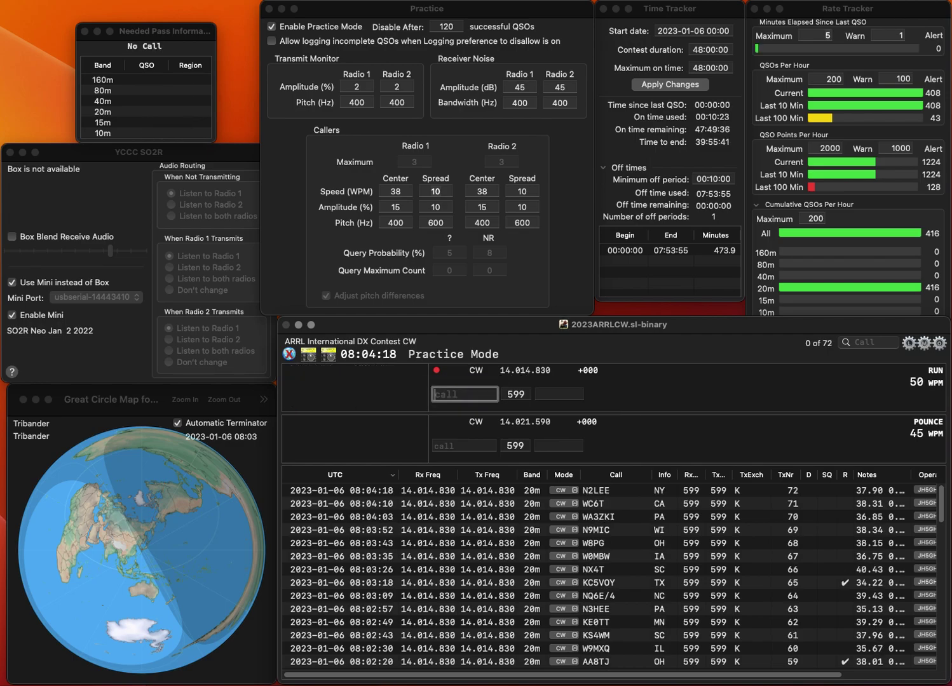
type("SFG")
key("super+Left")
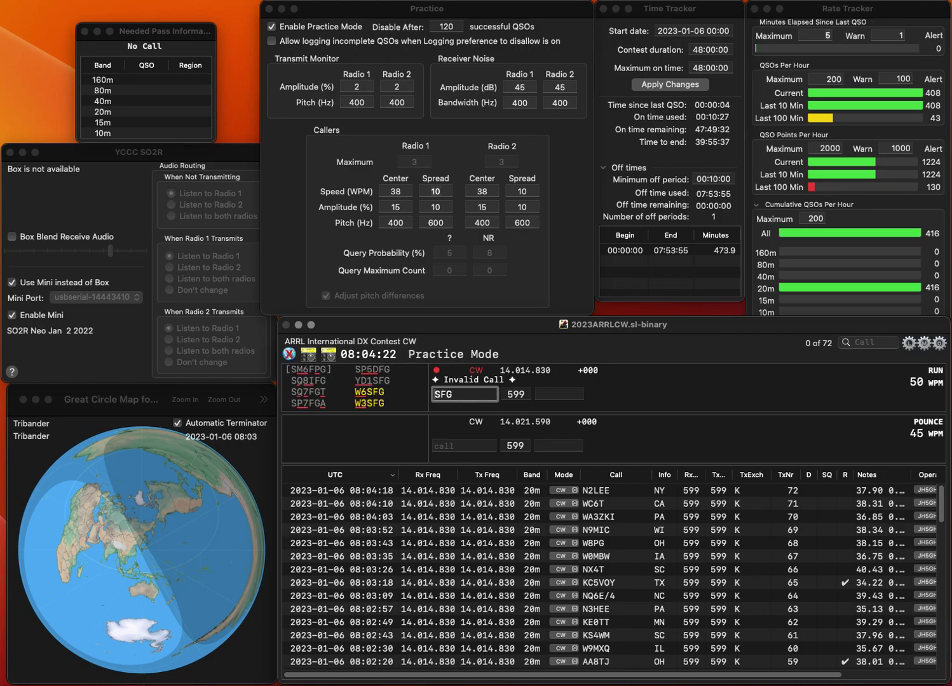
type("W3")
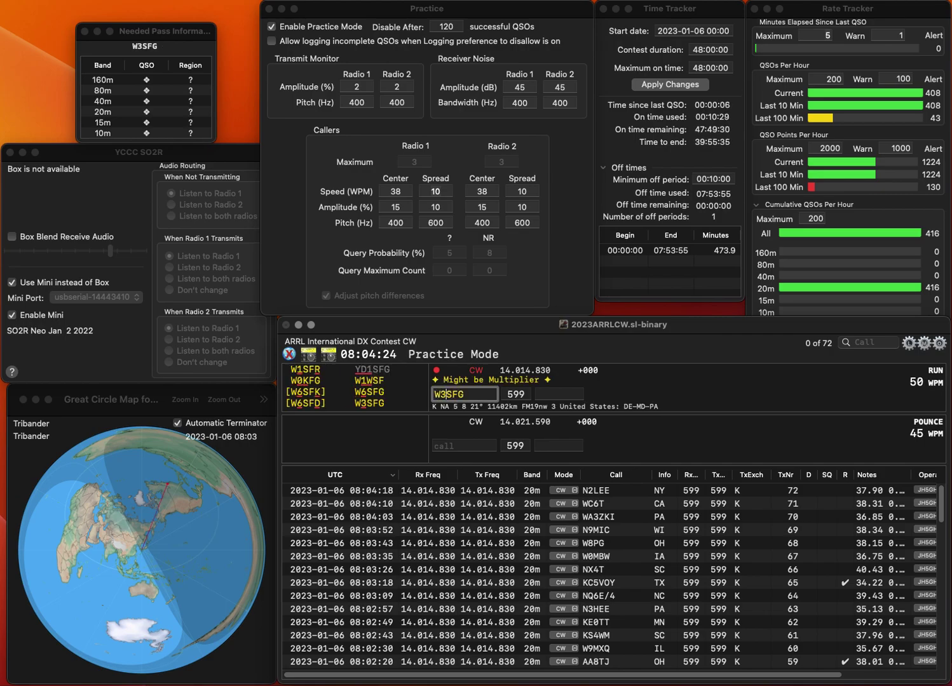
key("space")
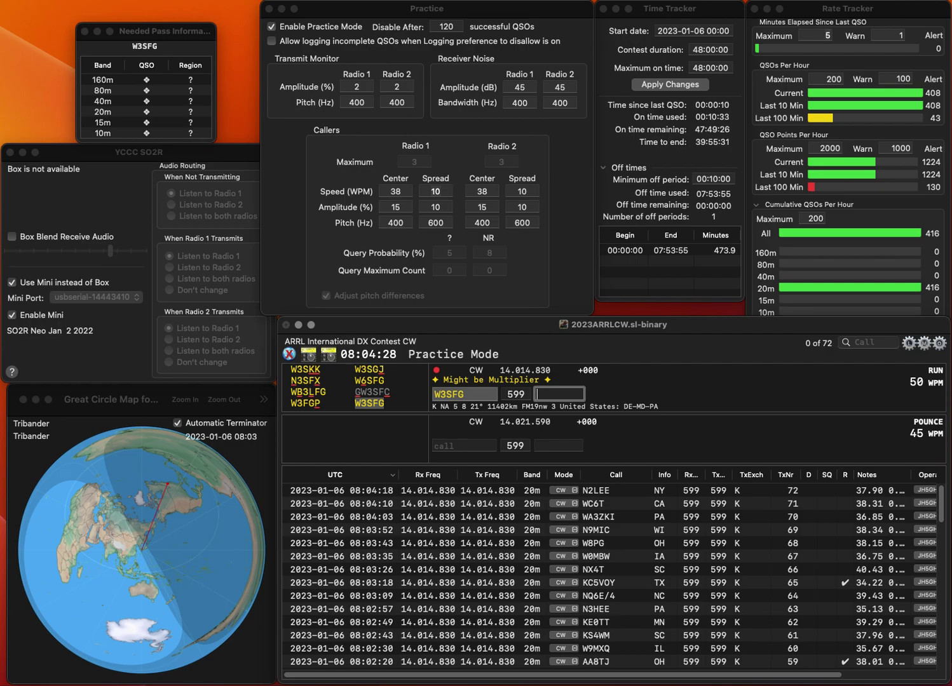
key("Return")
type("N3")
key("BackSpace")
type("2NU")
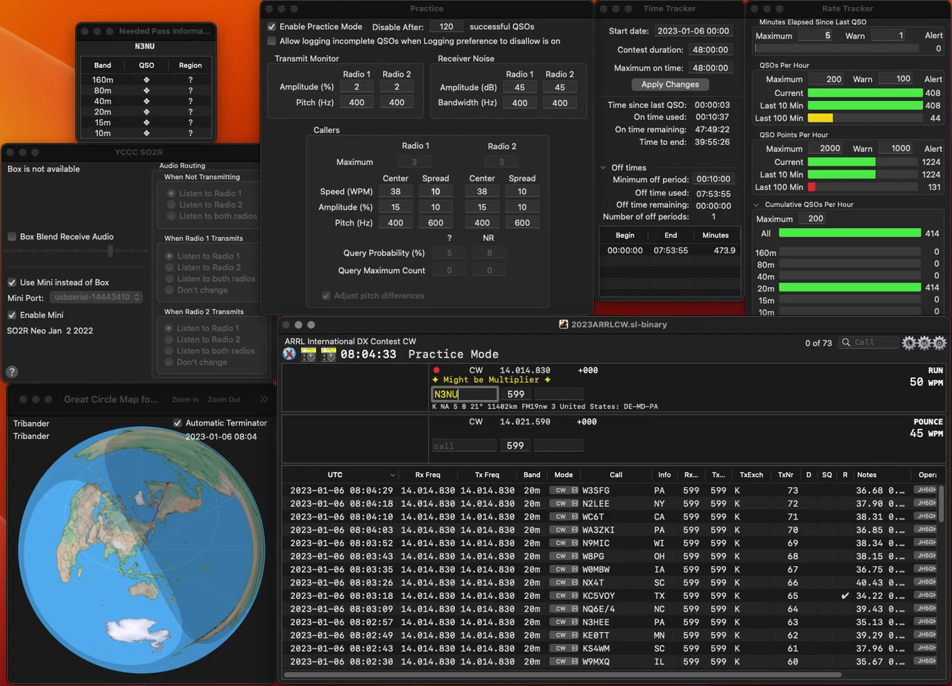
key("space")
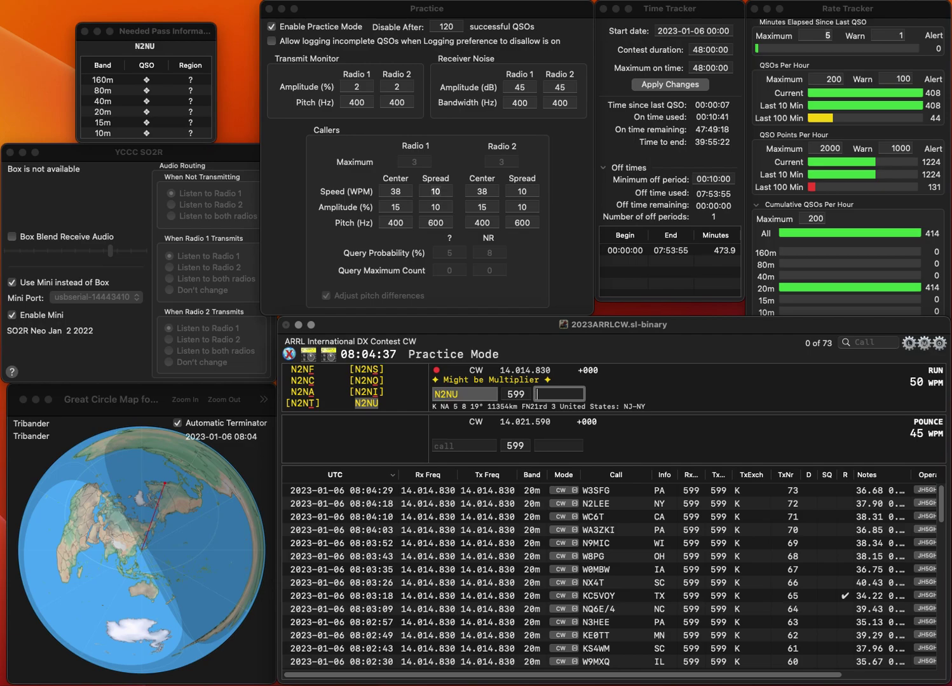
type("NY")
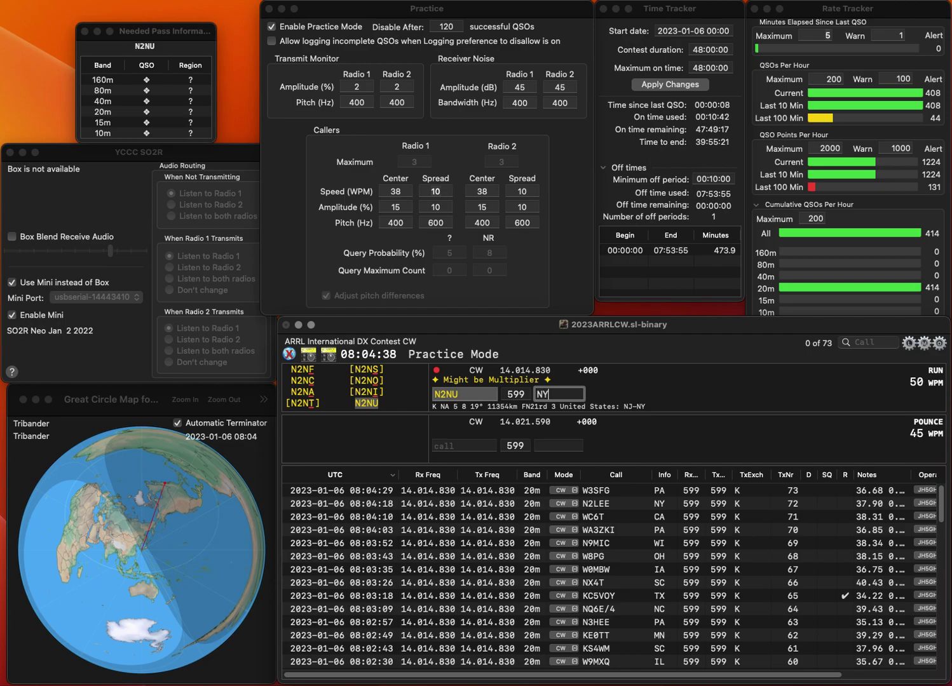
key("Return")
type("W4")
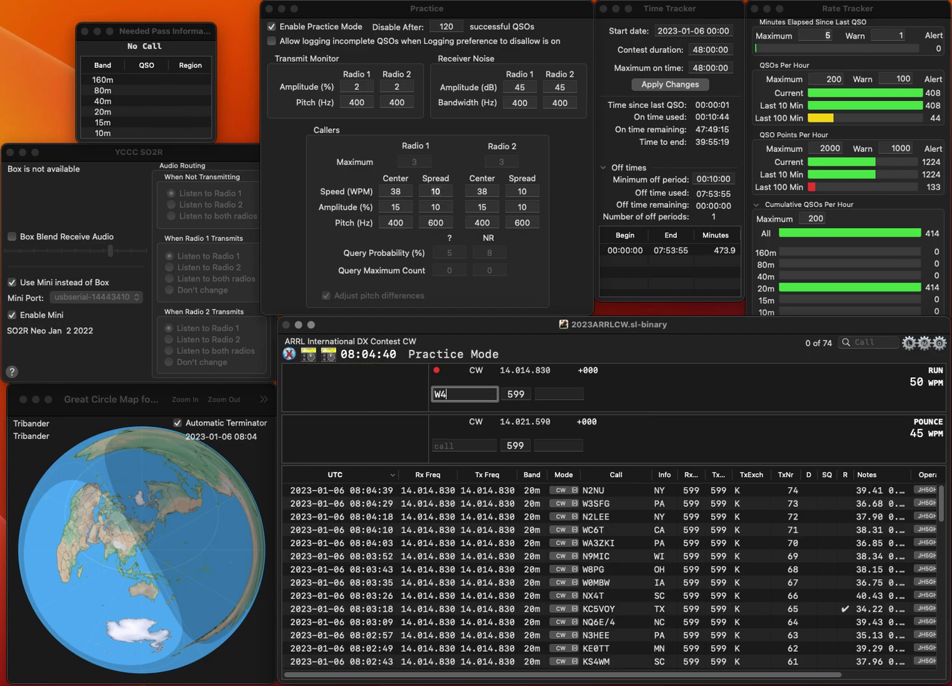
type("RPV")
key("Return")
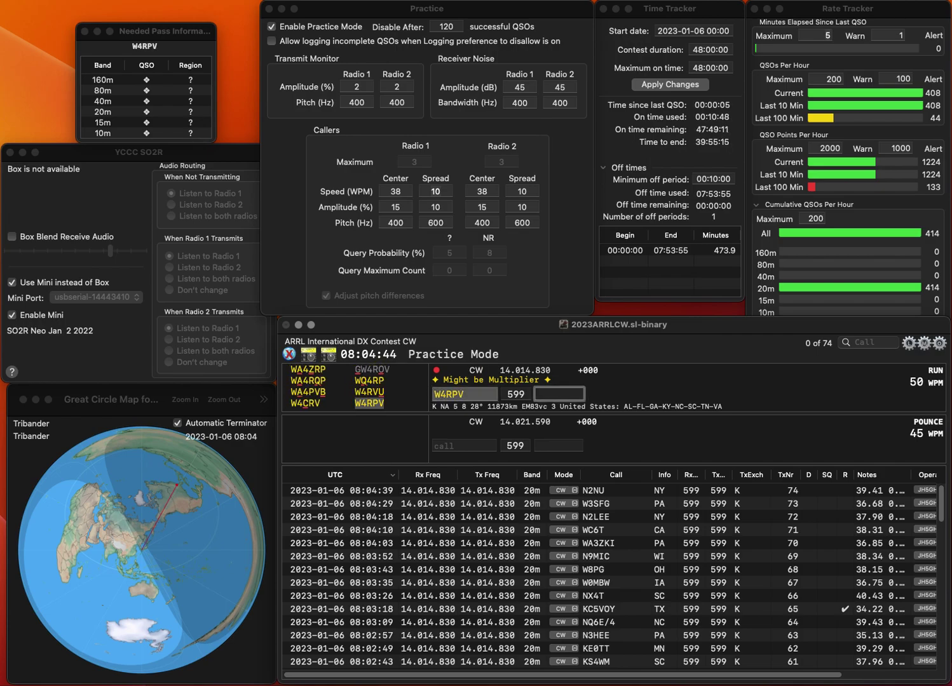
type("KY")
key("Return")
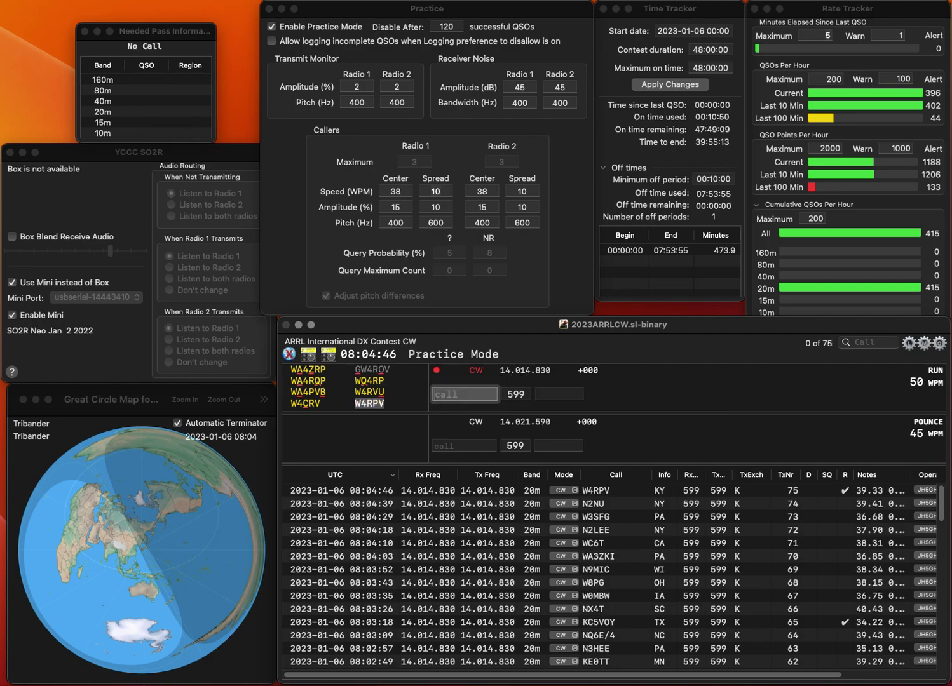
Work station K8VT on the run radio and log the contact with received exchange WV.
type("K8V")
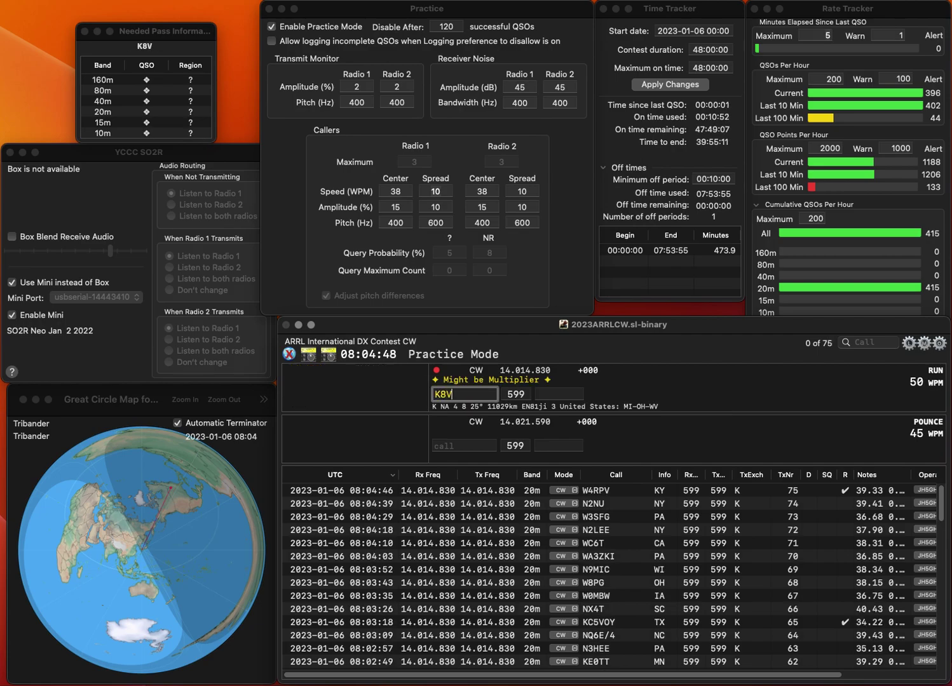
type("T")
key("space")
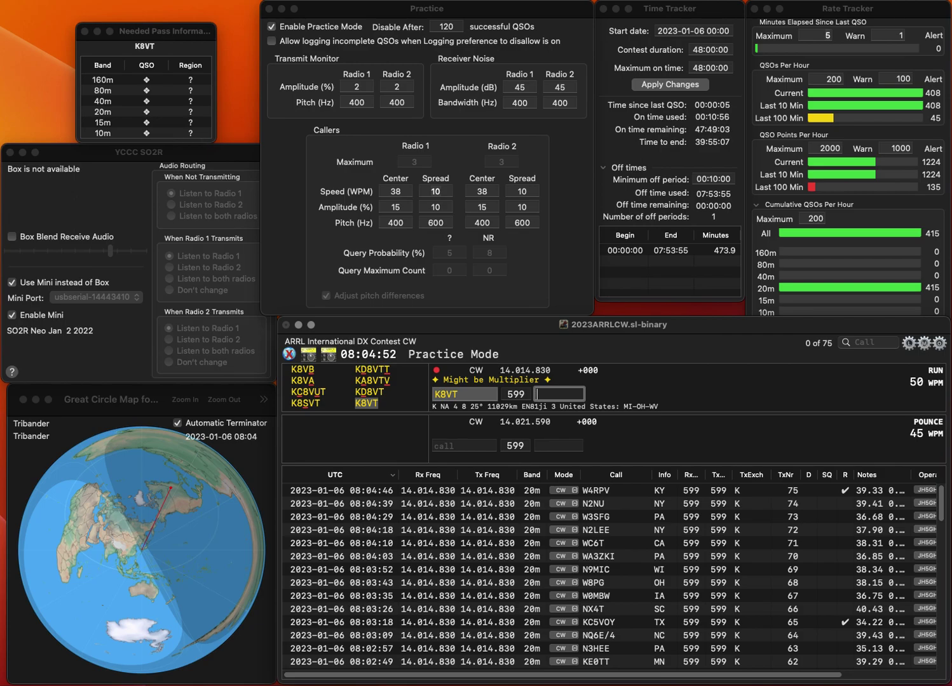
key("Return")
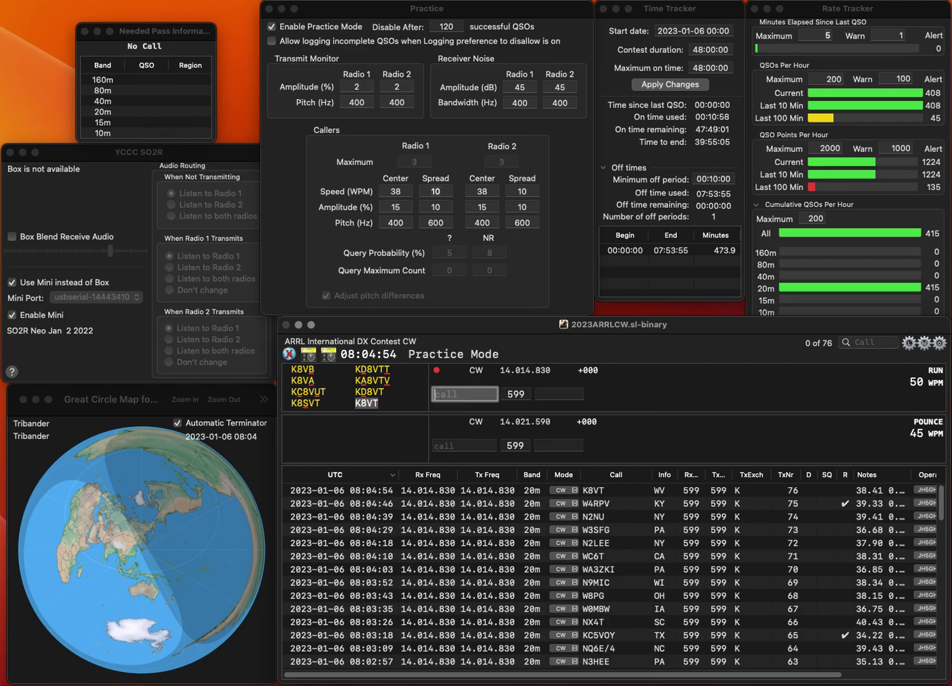
Work station N3DAW on the run radio and log the contact with received exchange MD.
type("N3DAW")
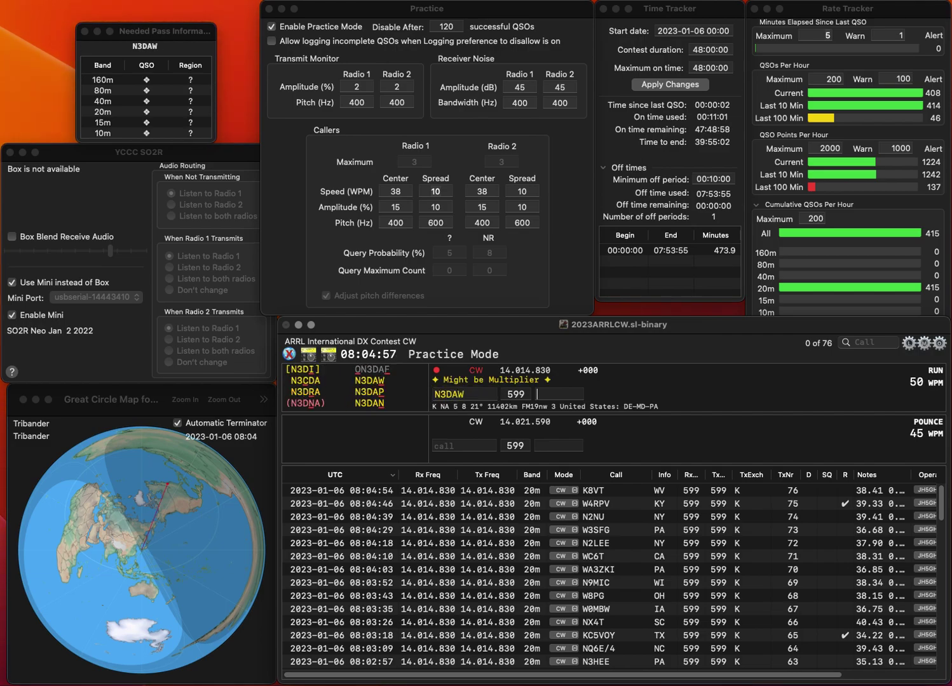
key("Return")
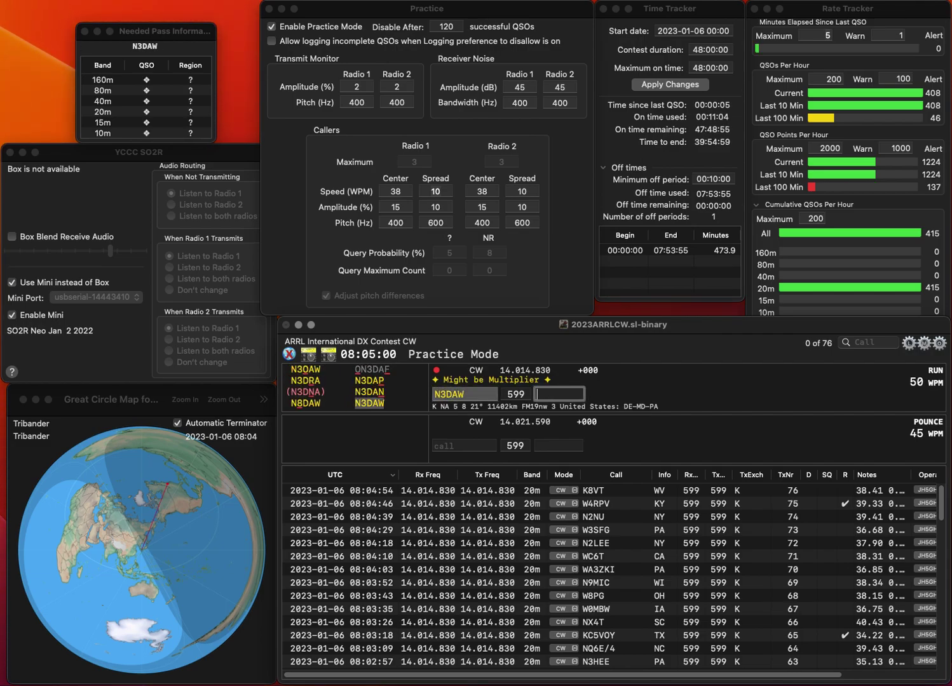
key("Return")
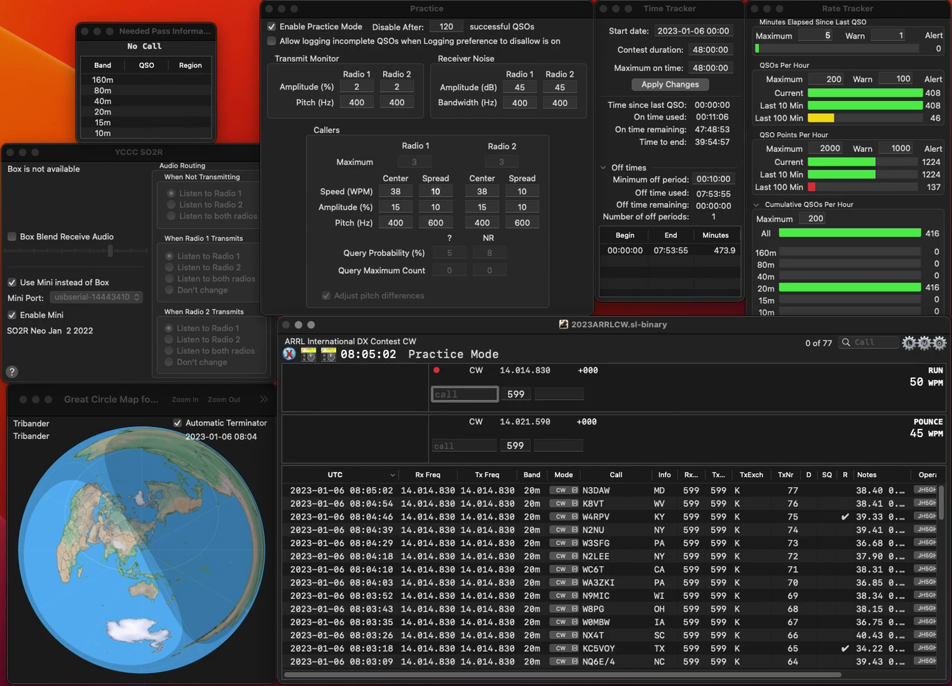
type("N4UHZ")
key("Return")
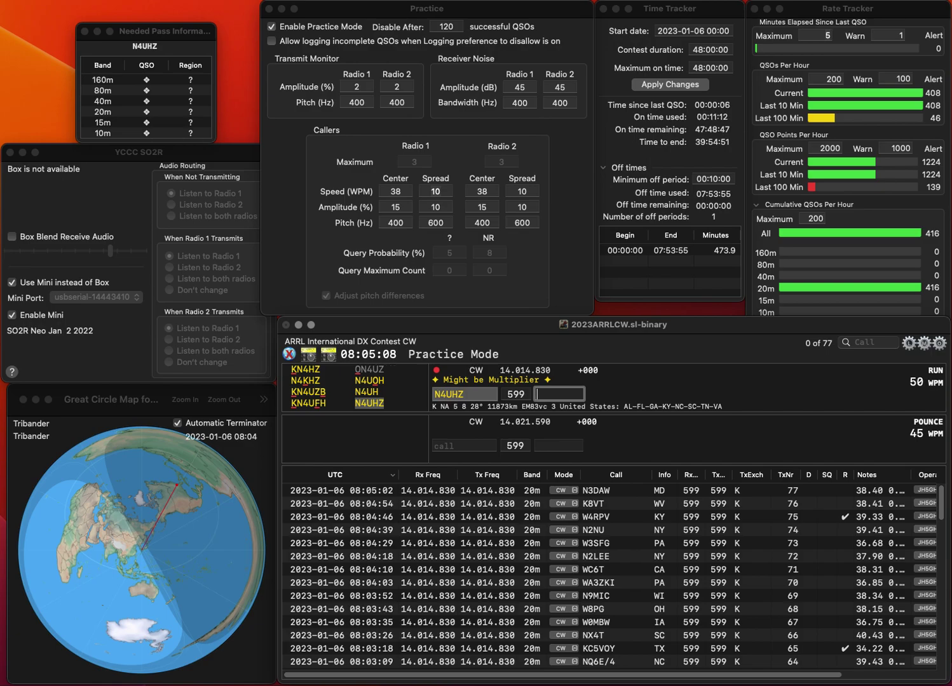
key("Return")
Work station KF2FK on the run radio and log the contact with received exchange NY.
type("KF2FK")
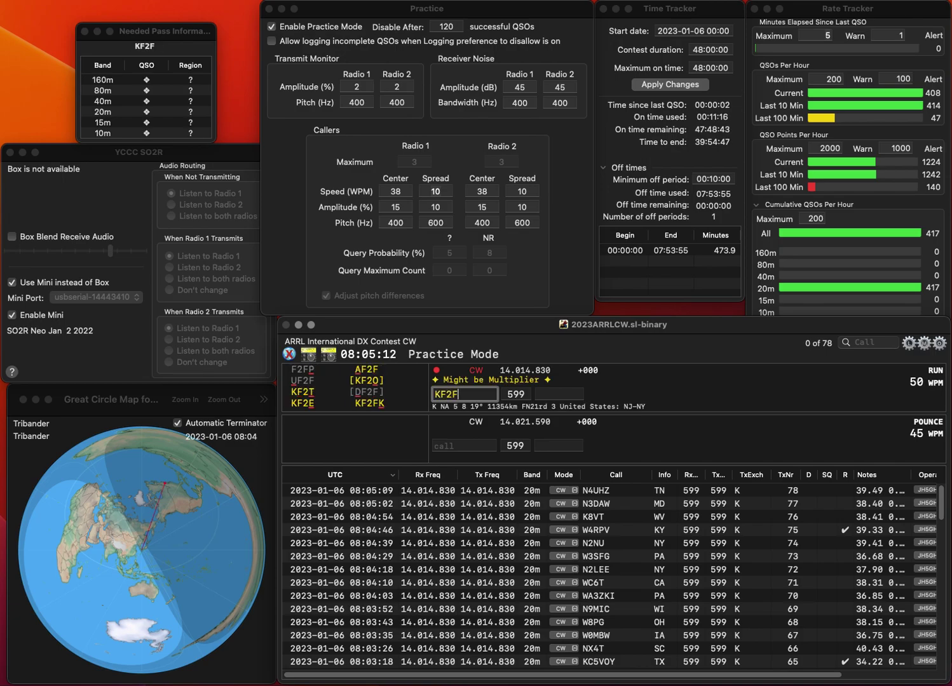
key("space")
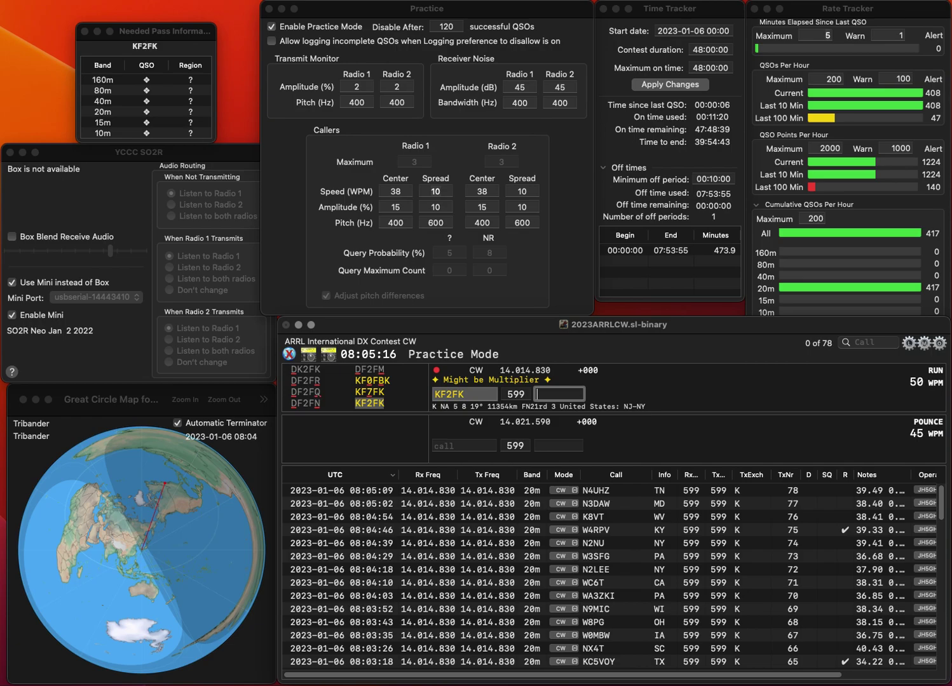
type("Y")
key("Return")
type("WA8K")
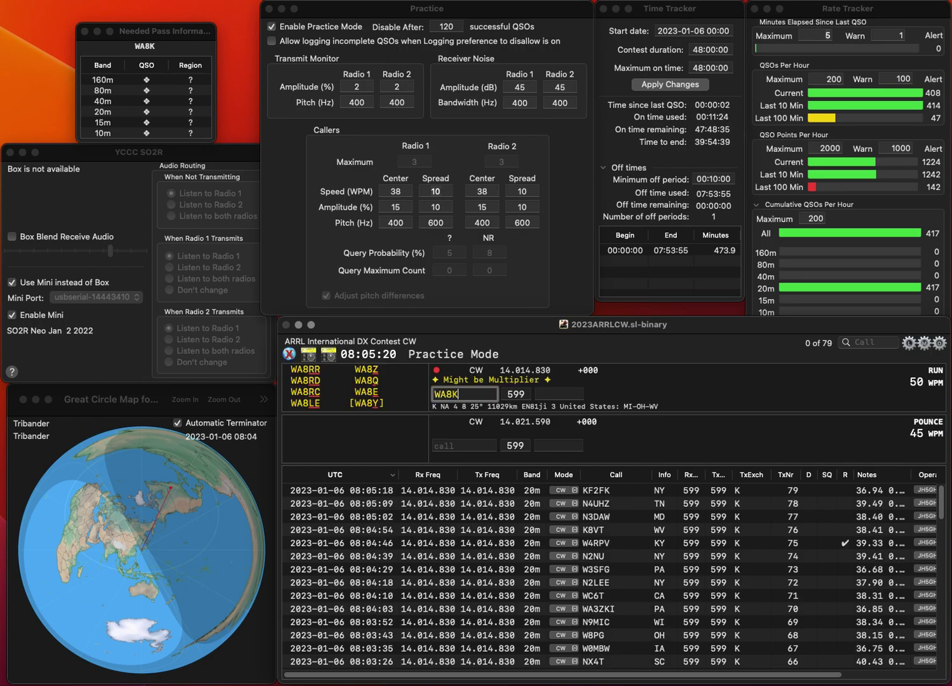
type("HP")
key("Return")
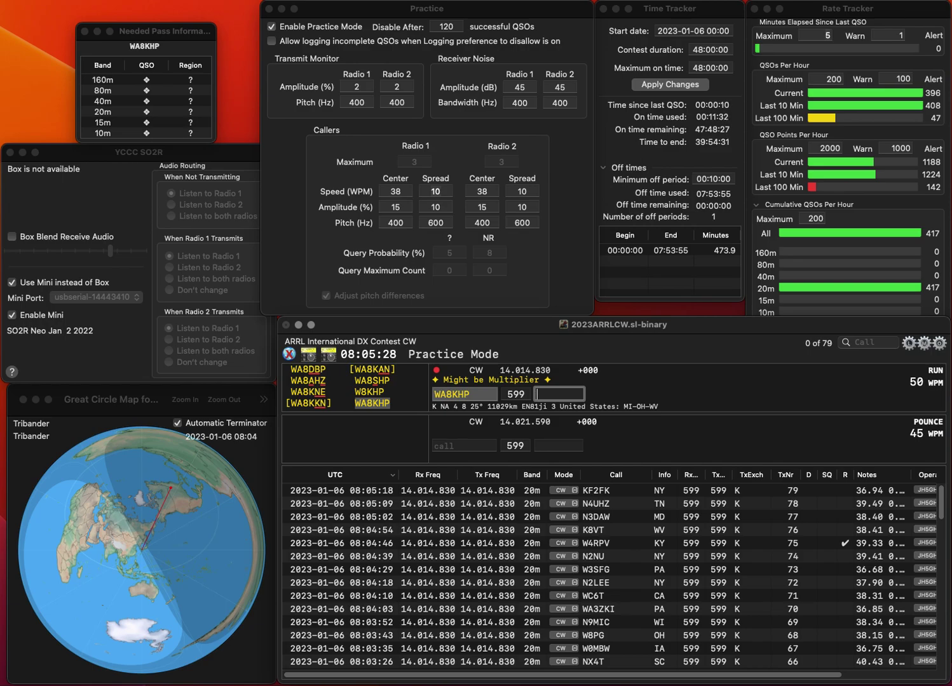
key("Return")
Work station W4DWN on the run radio and log the contact with received exchange GA.
type("W4DWN")
key("space")
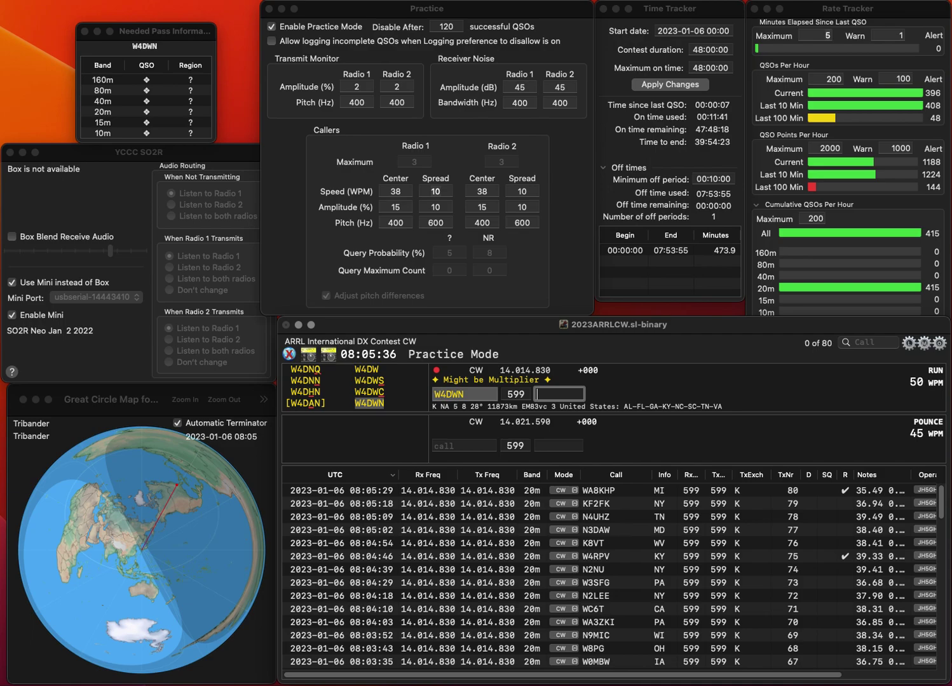
key("Return")
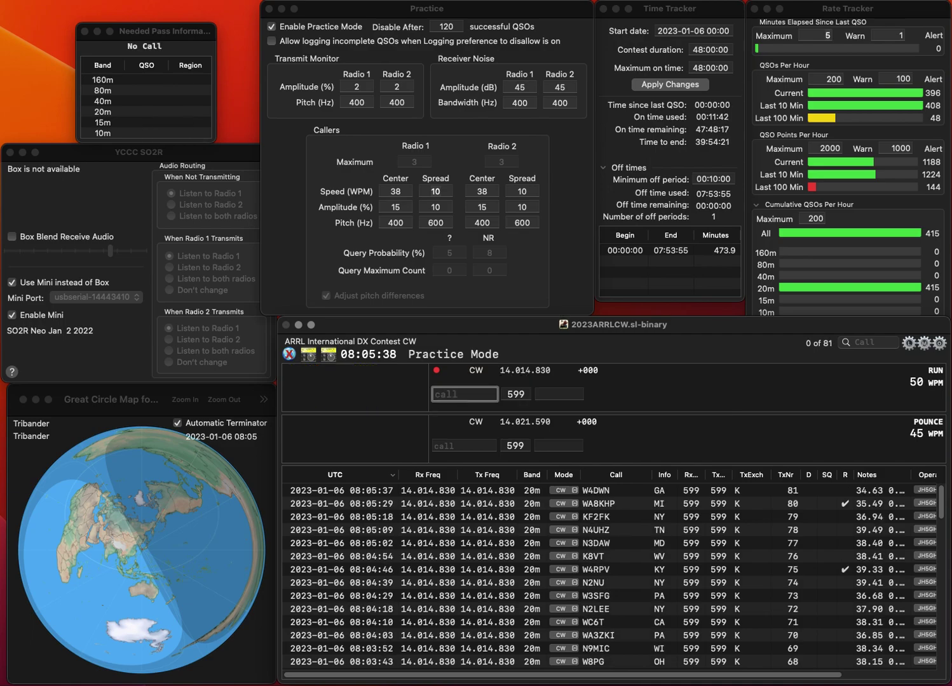
Work station KO4QZY on the run radio and log the contact with received exchange SC.
type("KO4QZ")
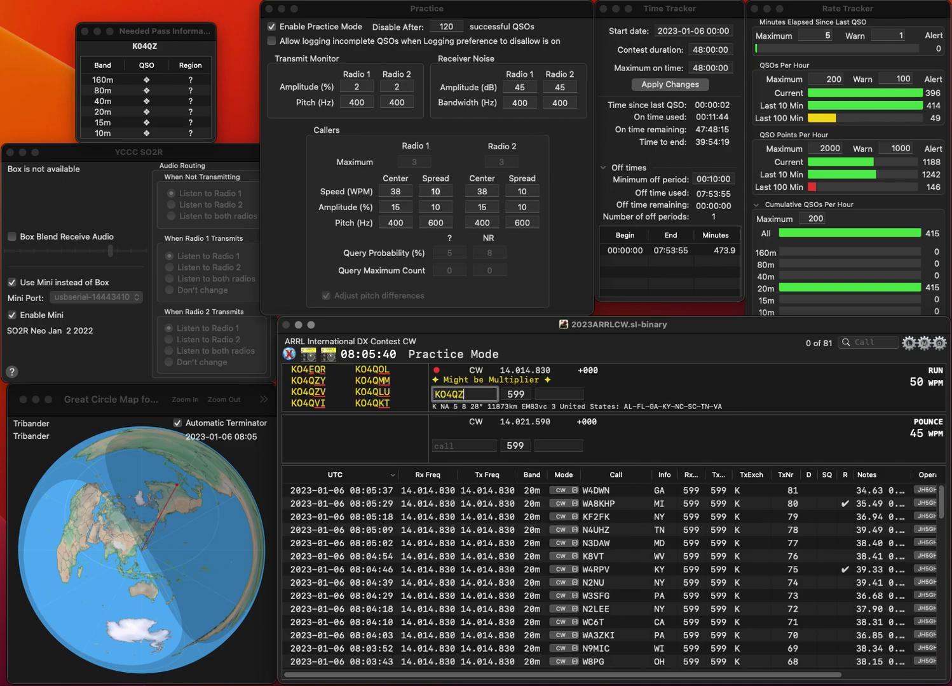
type("Y")
key("Return")
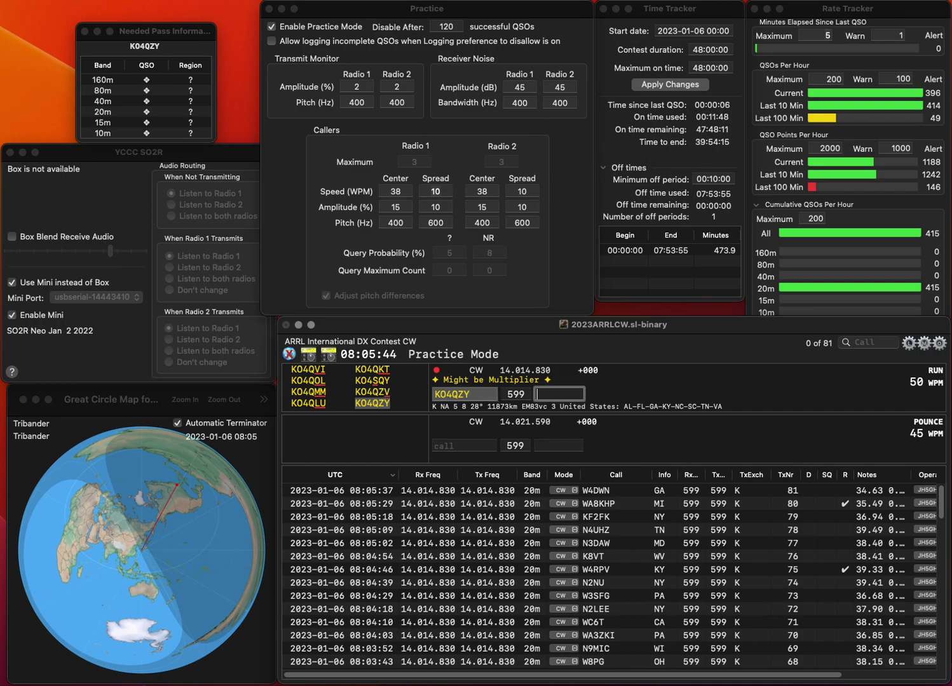
type("SC")
key("Return")
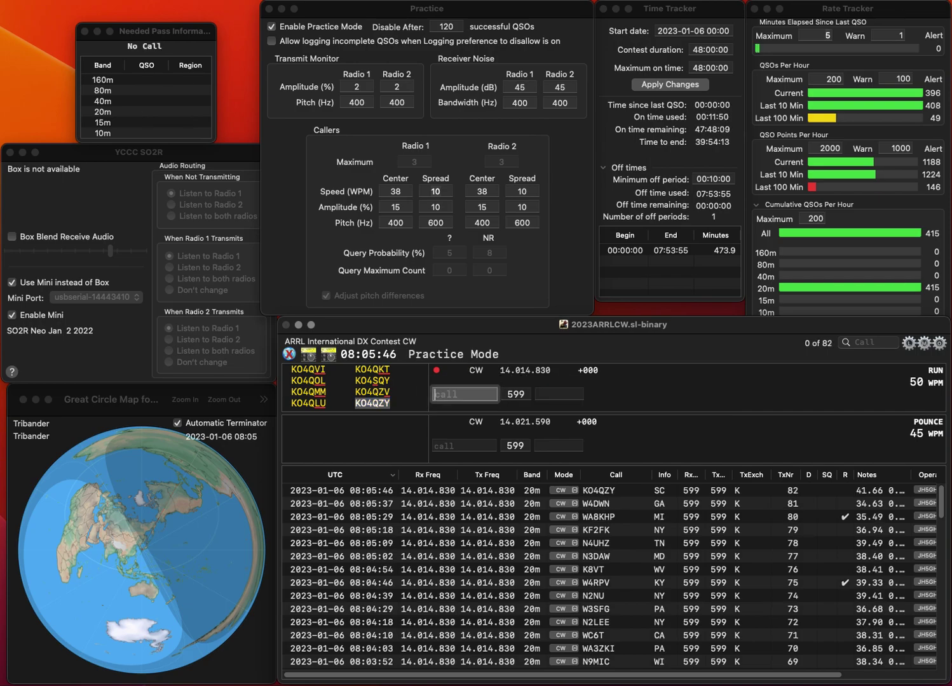
type("WM")
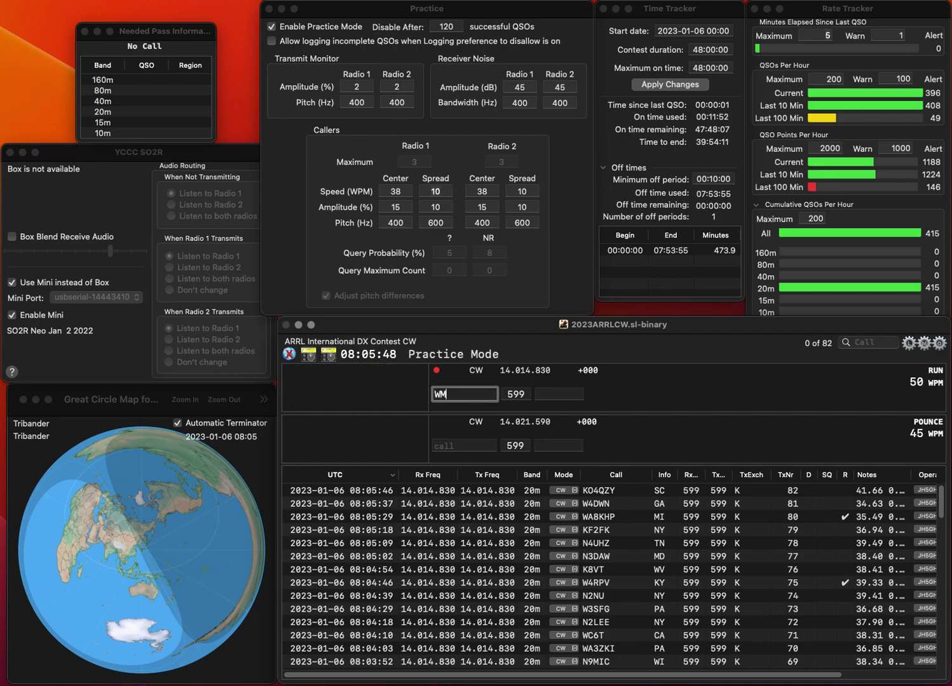
type("5L")
key("Tab")
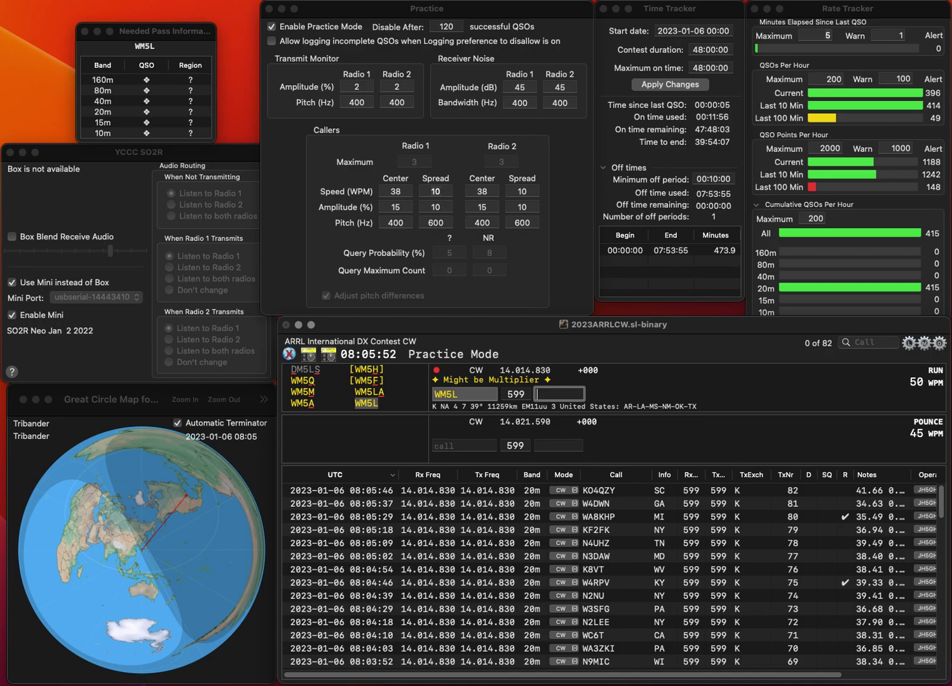
key("Return")
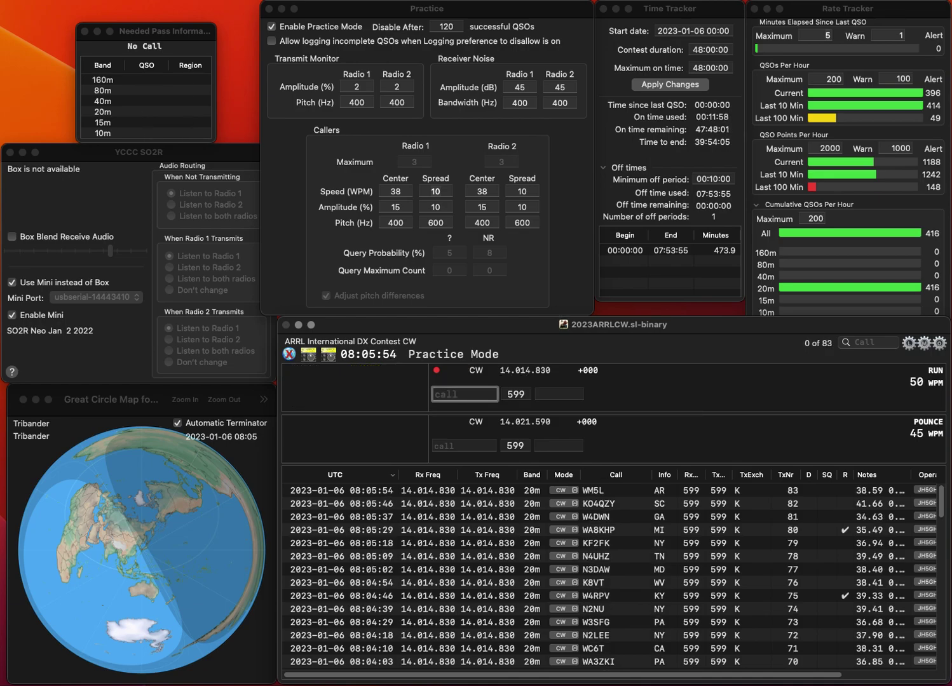
type("N2NRV")
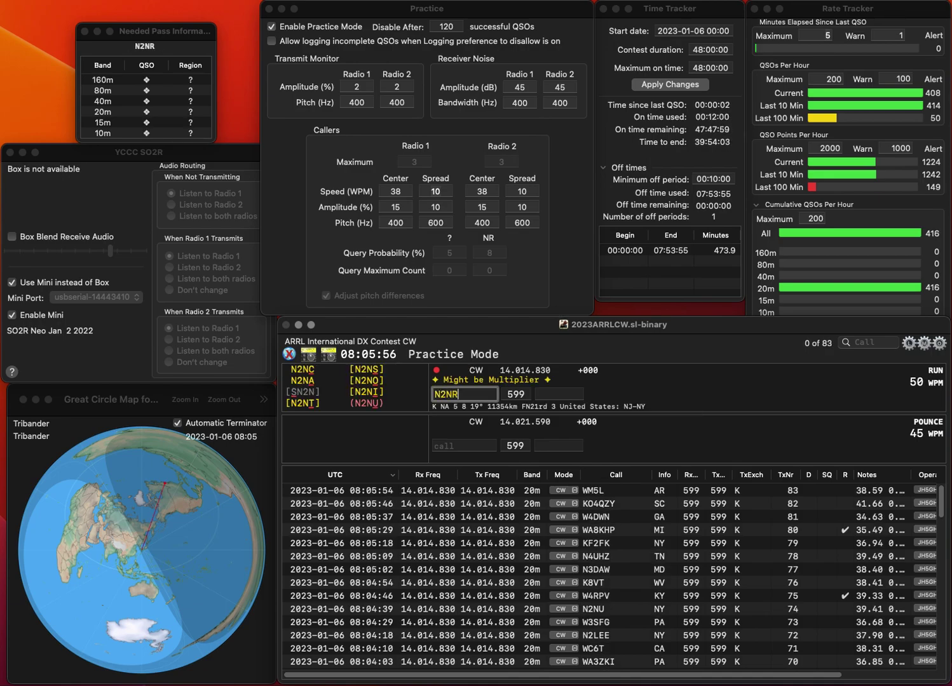
key("Tab")
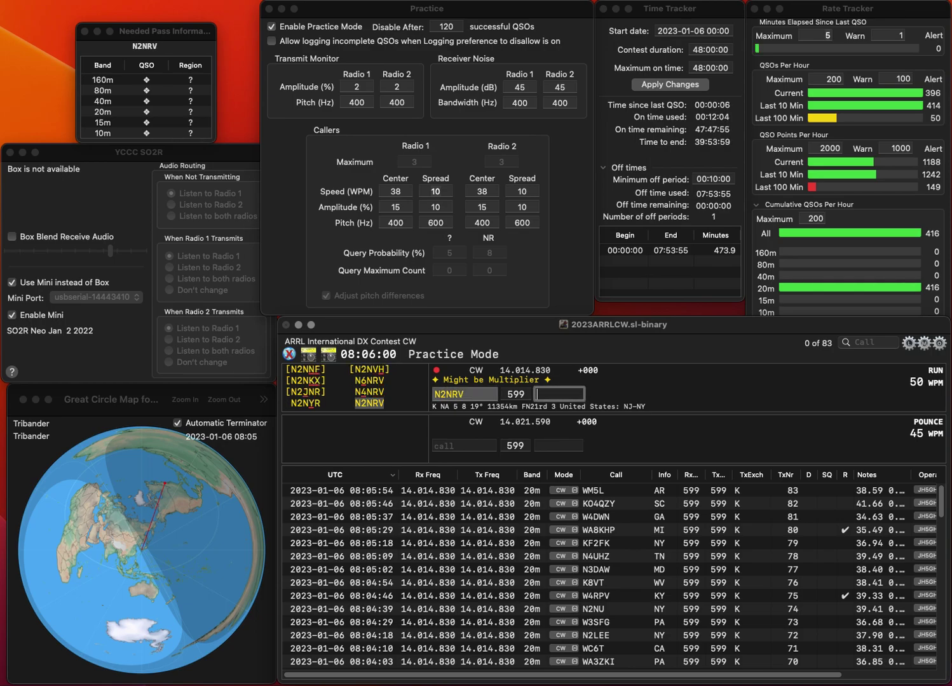
type("NY")
key("Return")
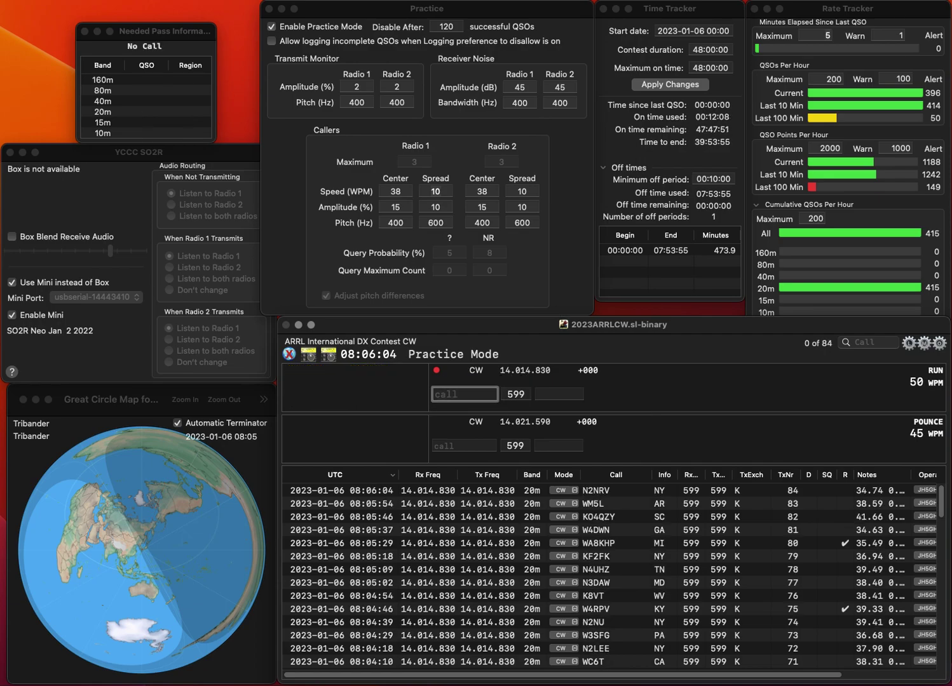
Work station N2RK on the run radio and log the contact with received exchange NY.
type("R")
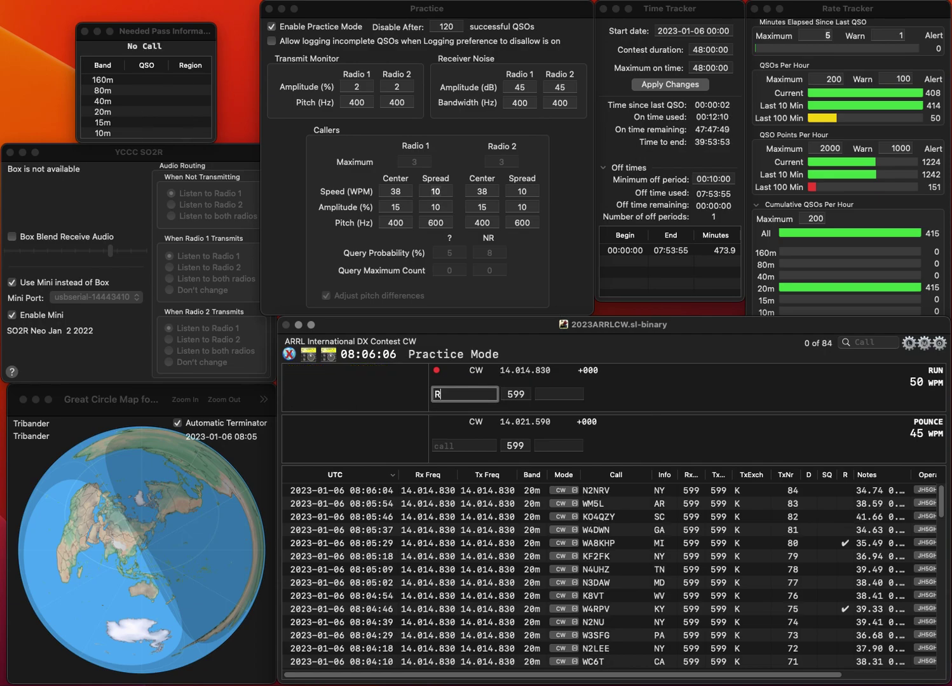
type("K")
key("Left")
key("Left")
type("N2")
key("Return")
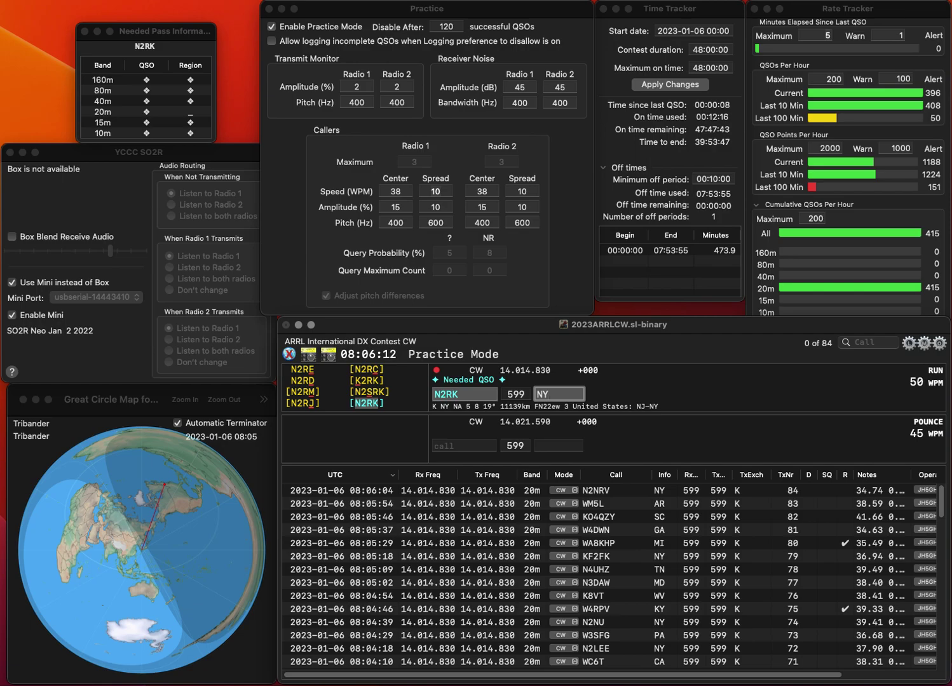
key("Return")
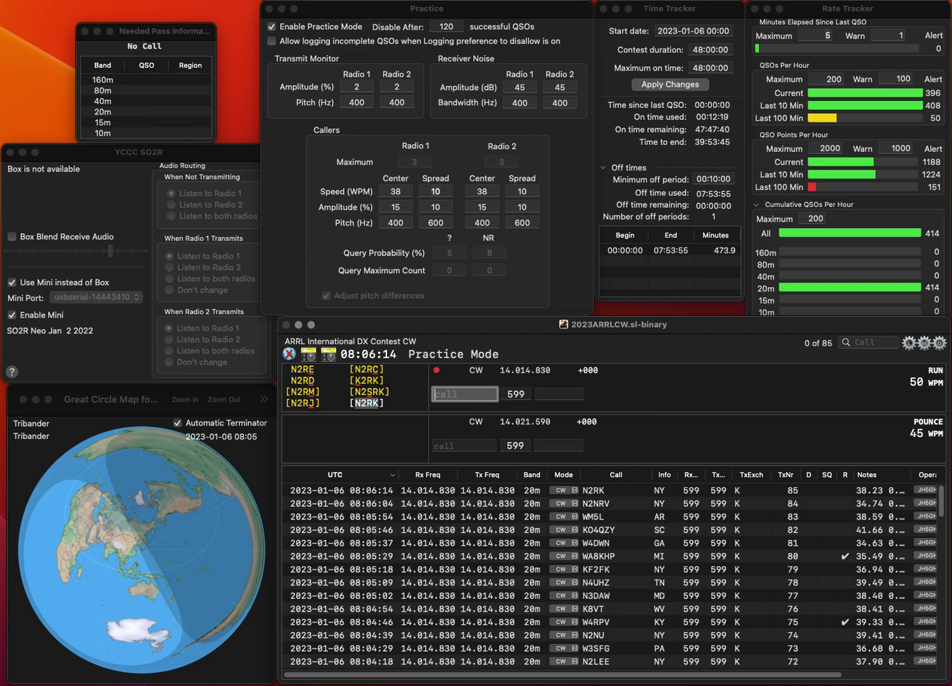
type("WS5BSA")
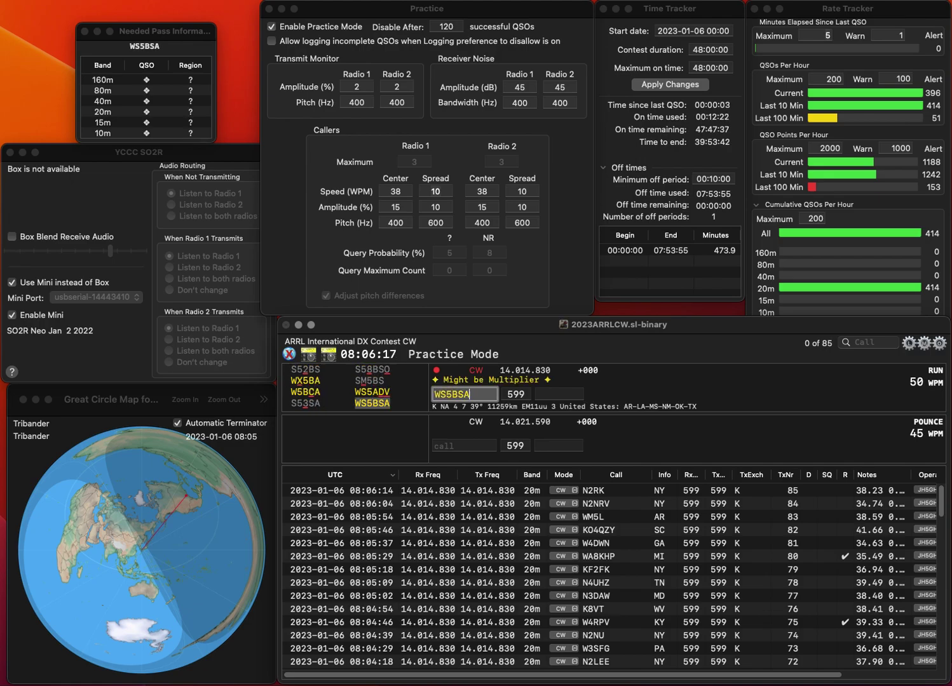
key("Return")
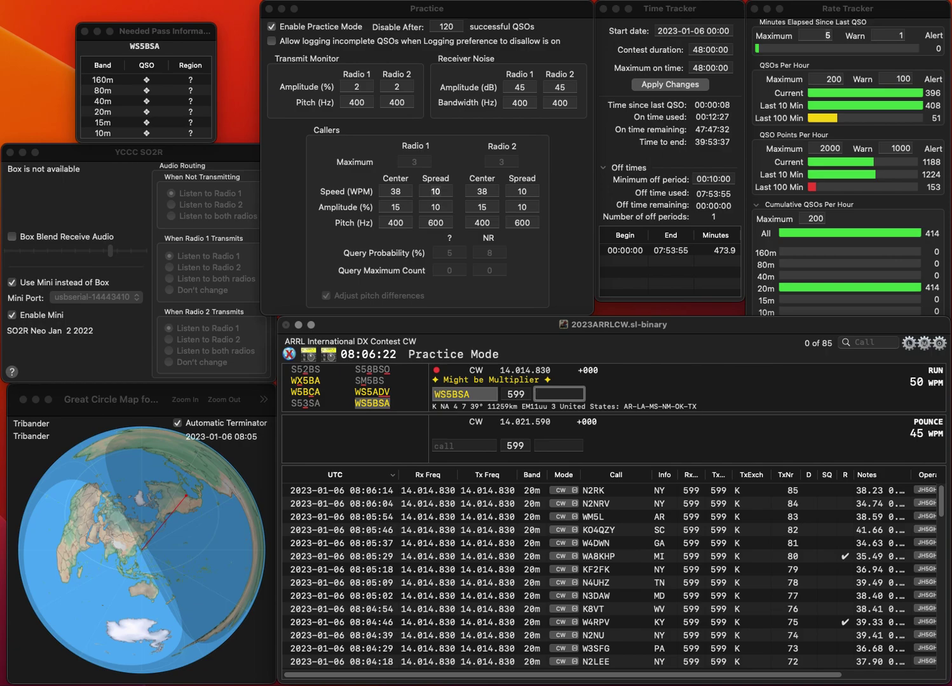
type("M")
key("Return")
type("N8PVT")
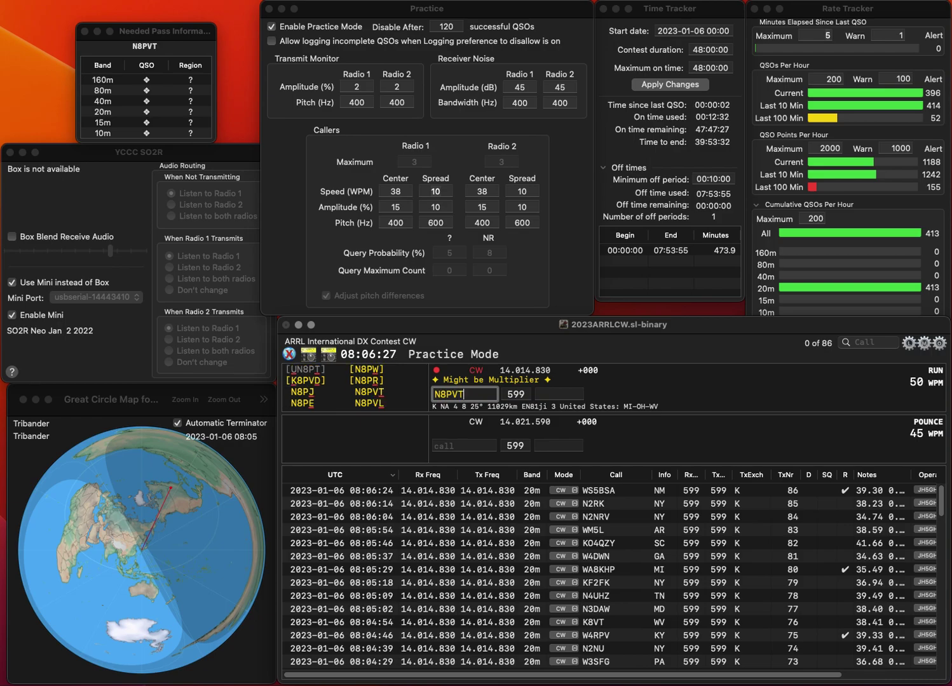
key("space")
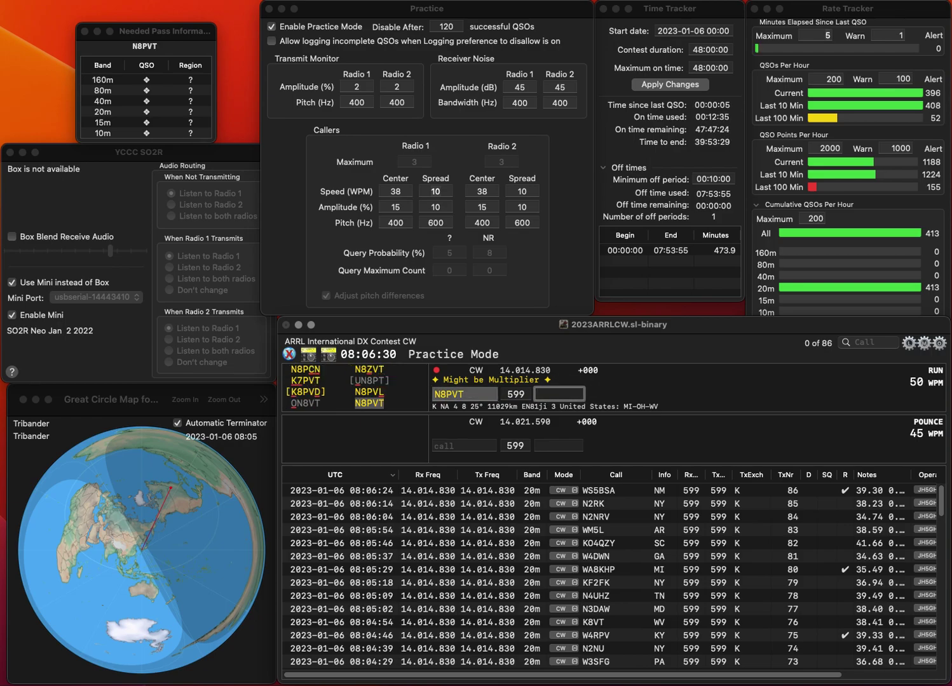
type("I")
key("Return")
Work station KY4GS on the run radio and log the contact with received exchange KY.
type("KY4GS")
key("Return")
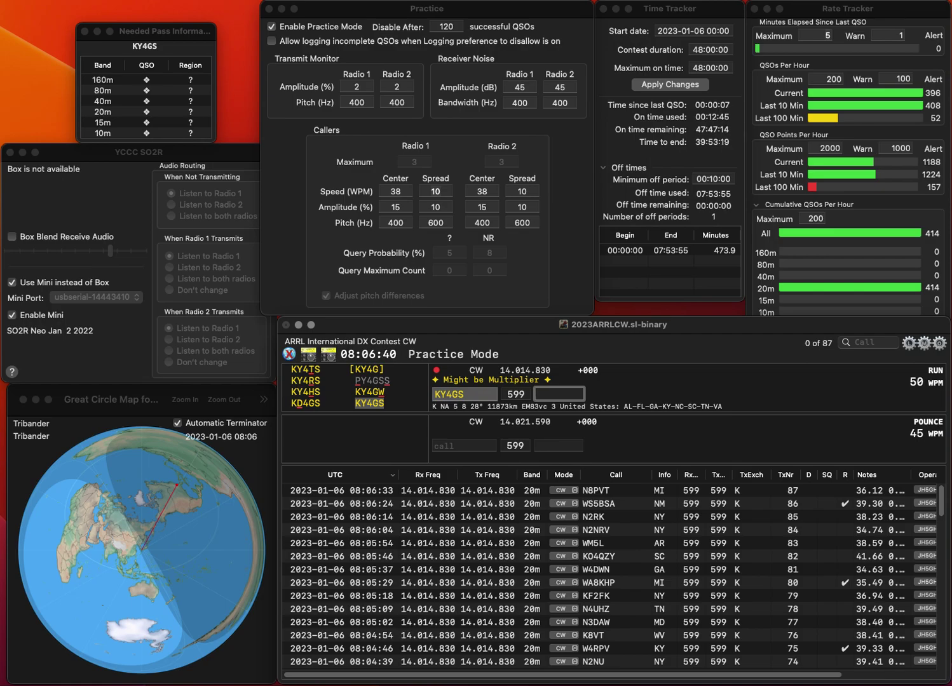
key("Return")
type("K")
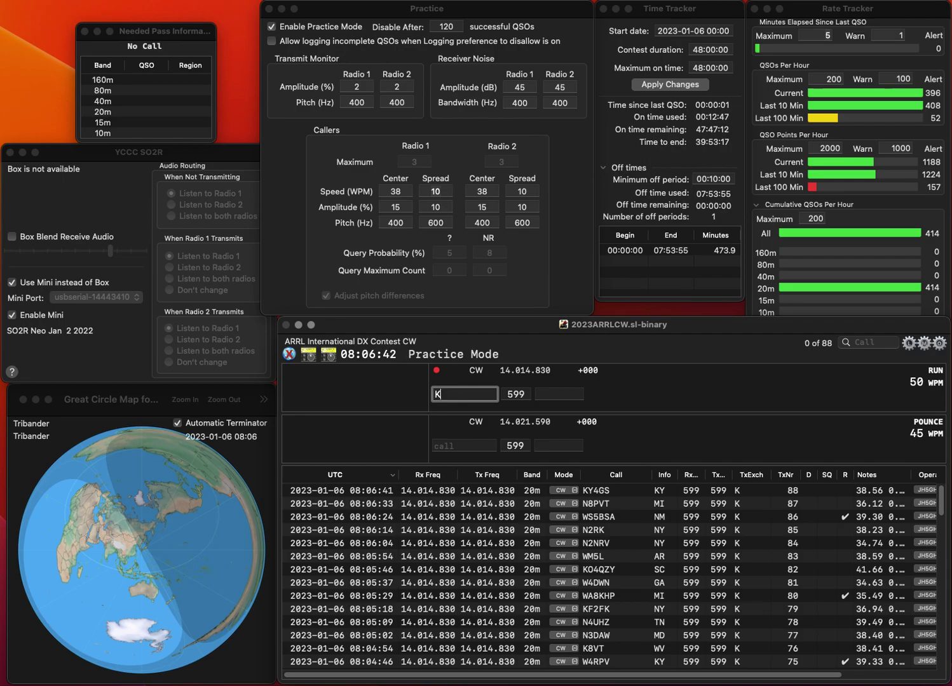
type("5/W4")
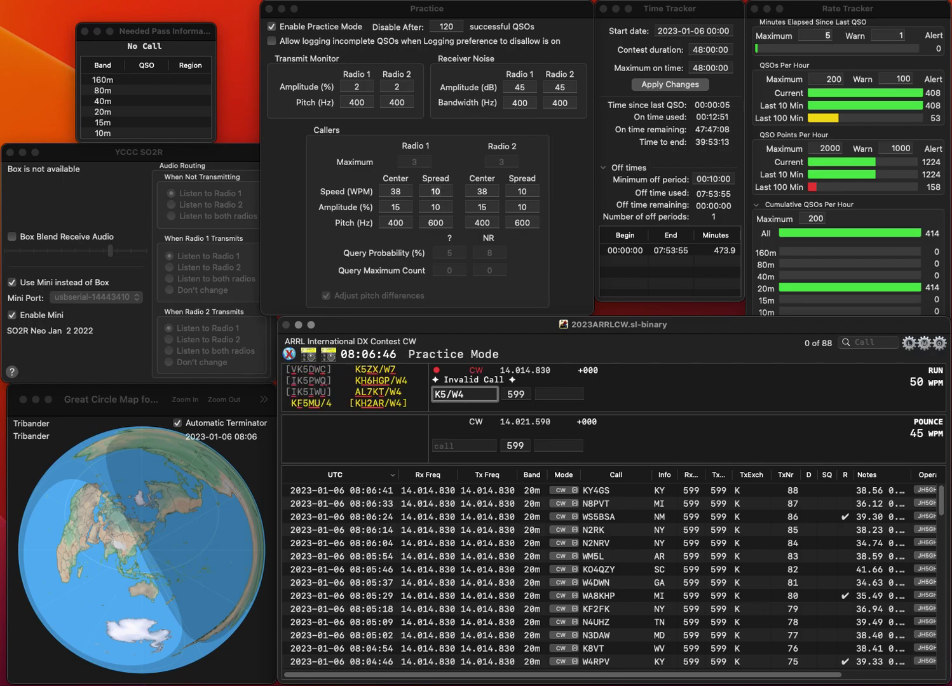
left_click(440, 394)
key("Delete")
type("H6")
type("HGP")
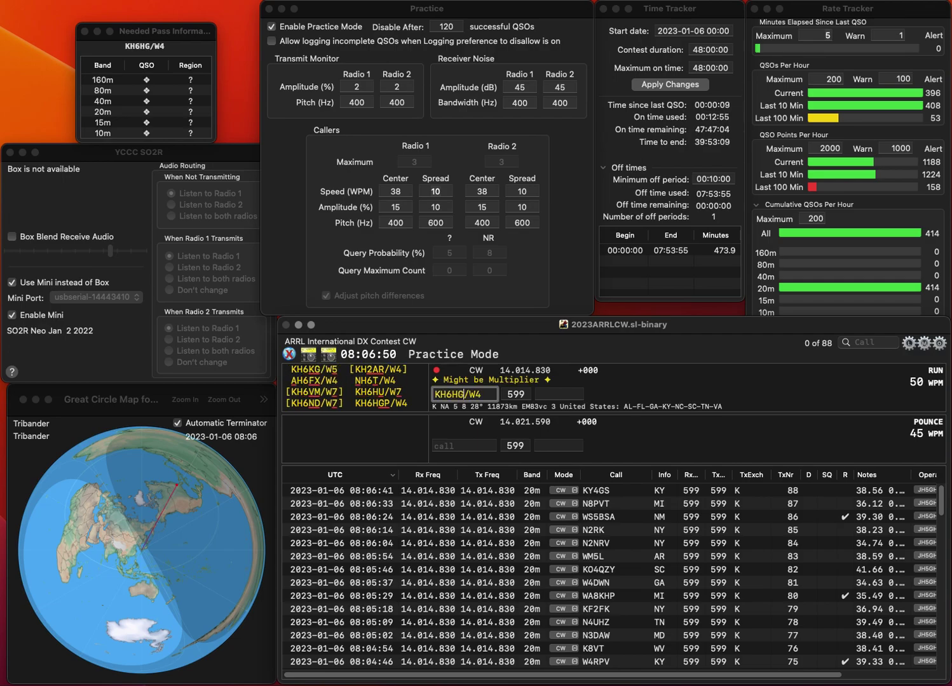
key("space")
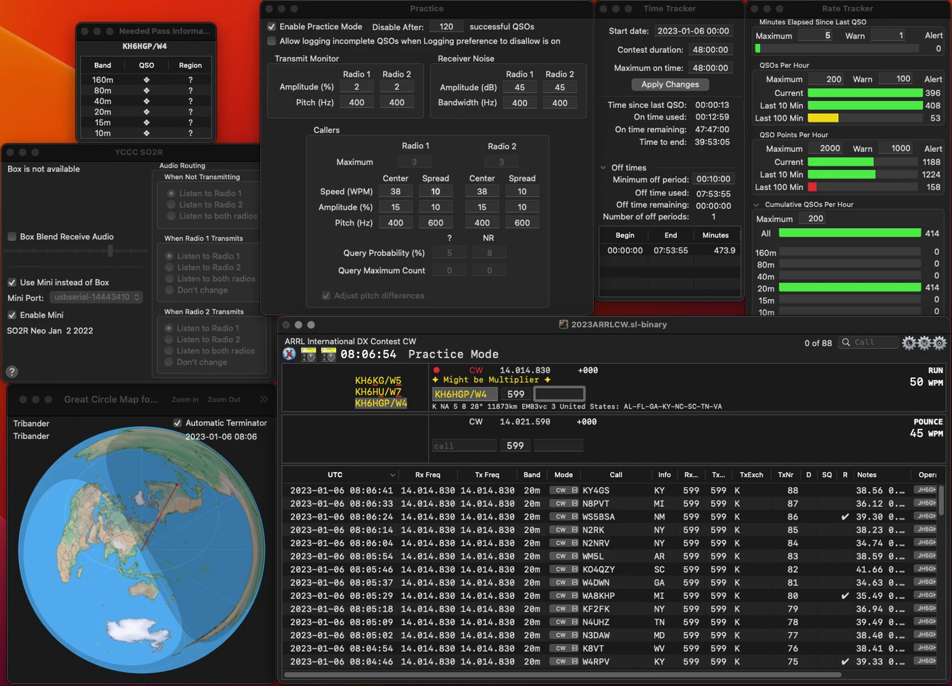
type("NC")
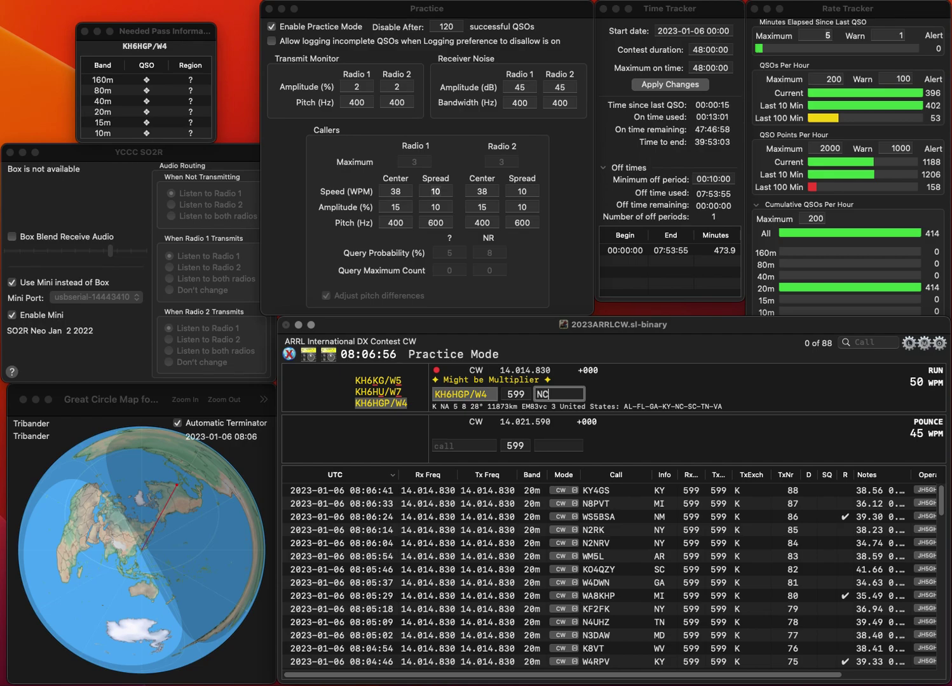
key("Return")
Work station W1ECH on the run radio and log the contact with received exchange VT.
type("W")
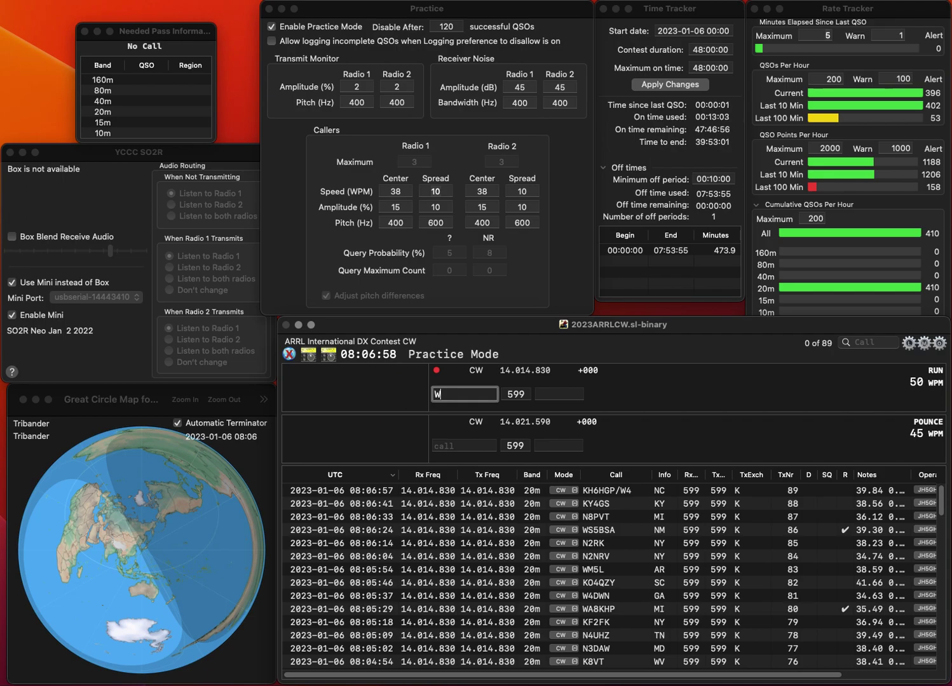
type("1ECH")
key("space")
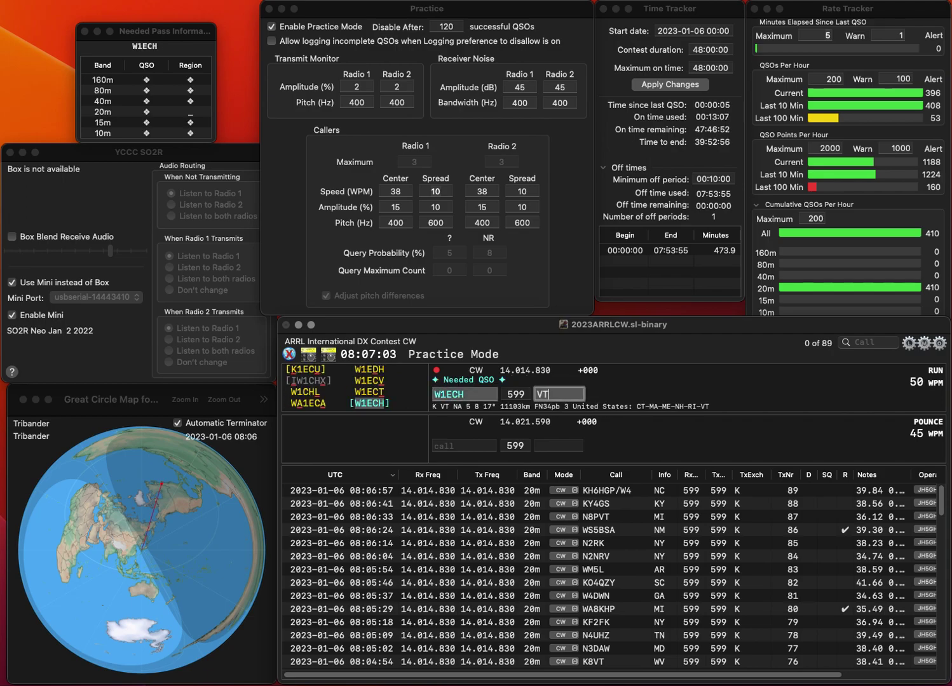
key("Return")
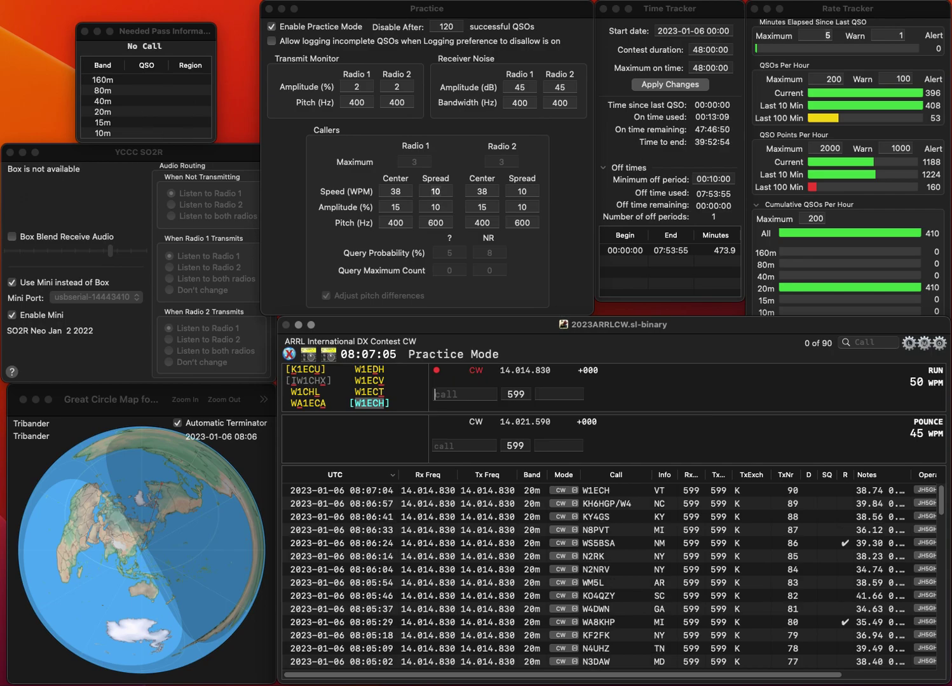
Work station K8GI on the run radio and log the contact with received exchange WV.
type("K8")
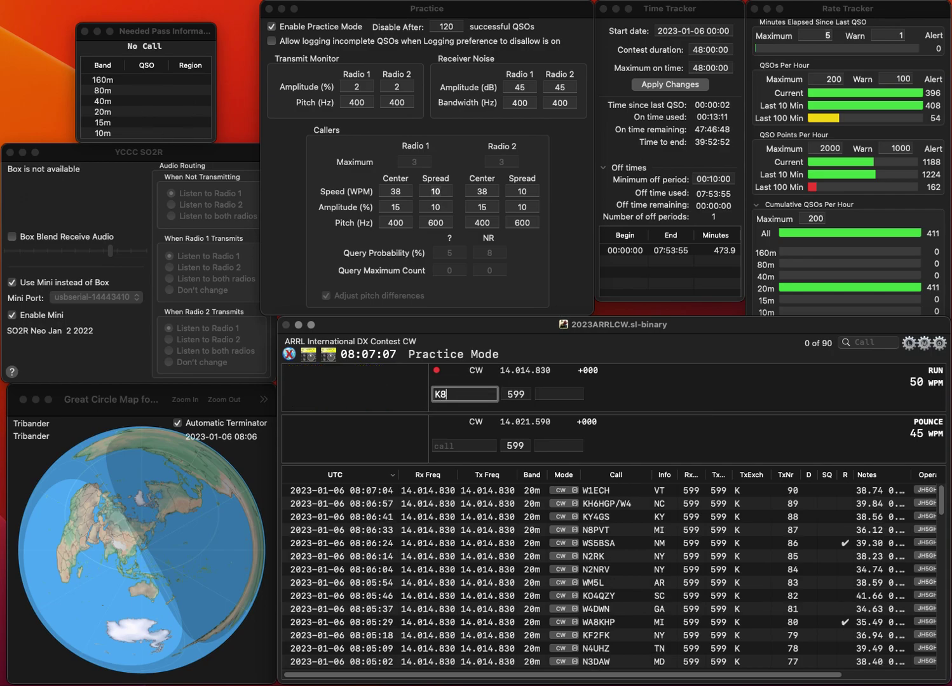
type("GI")
key("space")
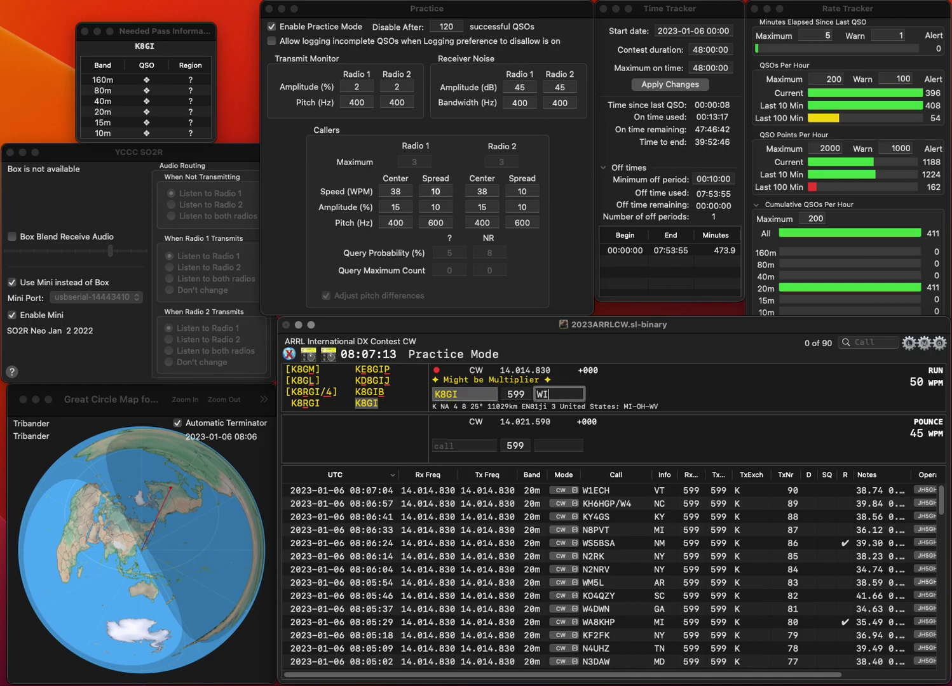
type("V")
key("Return")
type("KE5DKV")
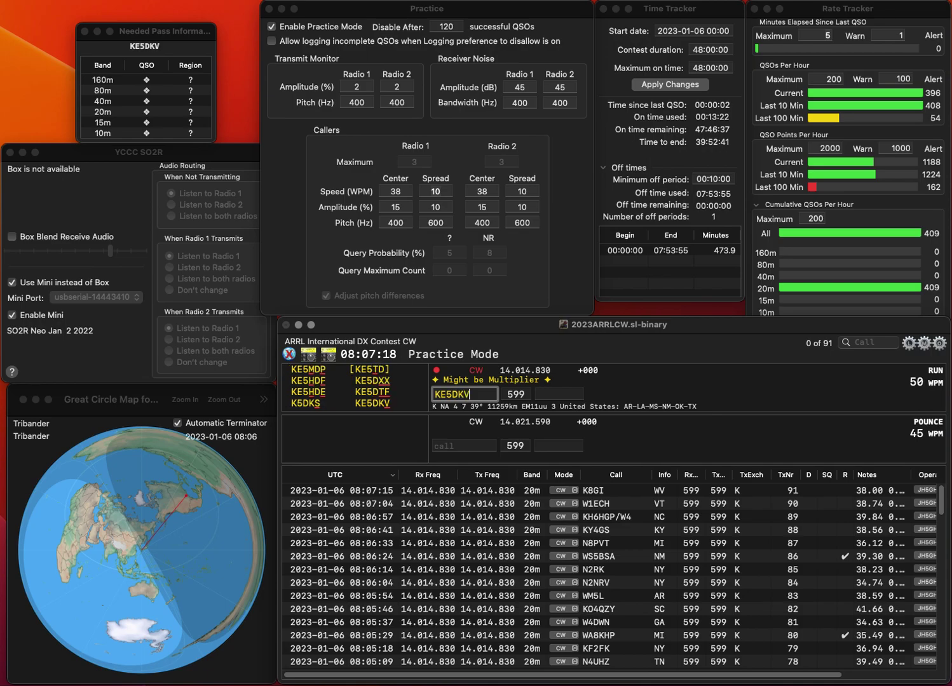
key("Return")
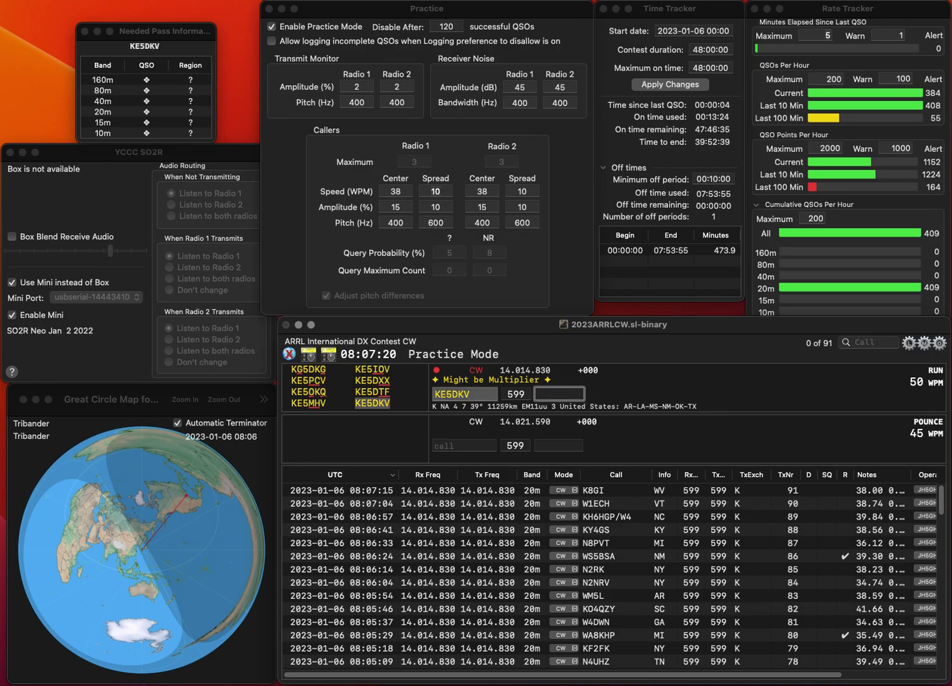
type("OK")
key("Return")
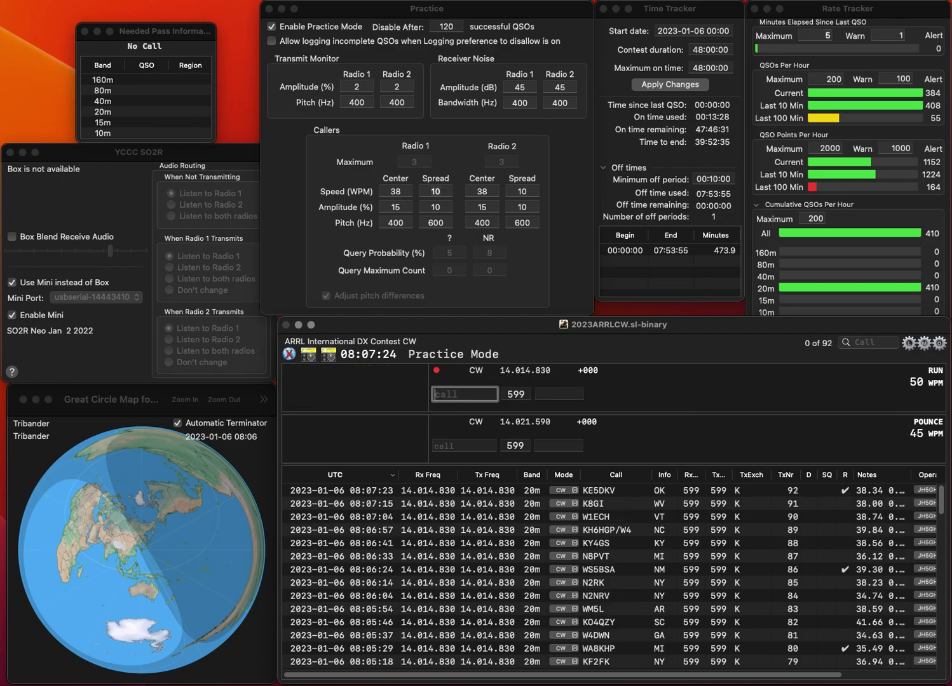
type("W7MBR")
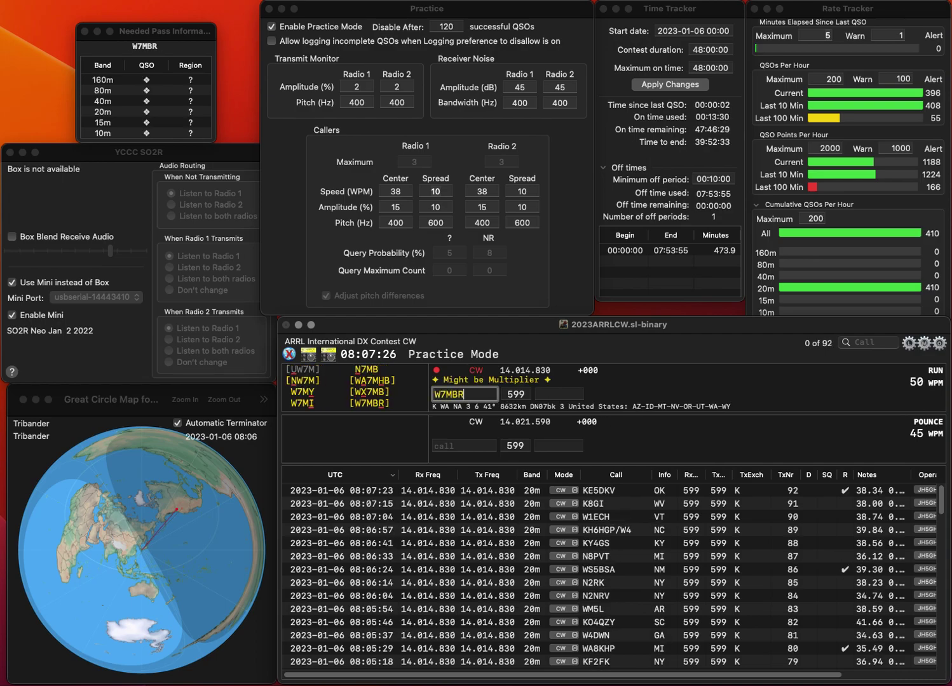
key("Return")
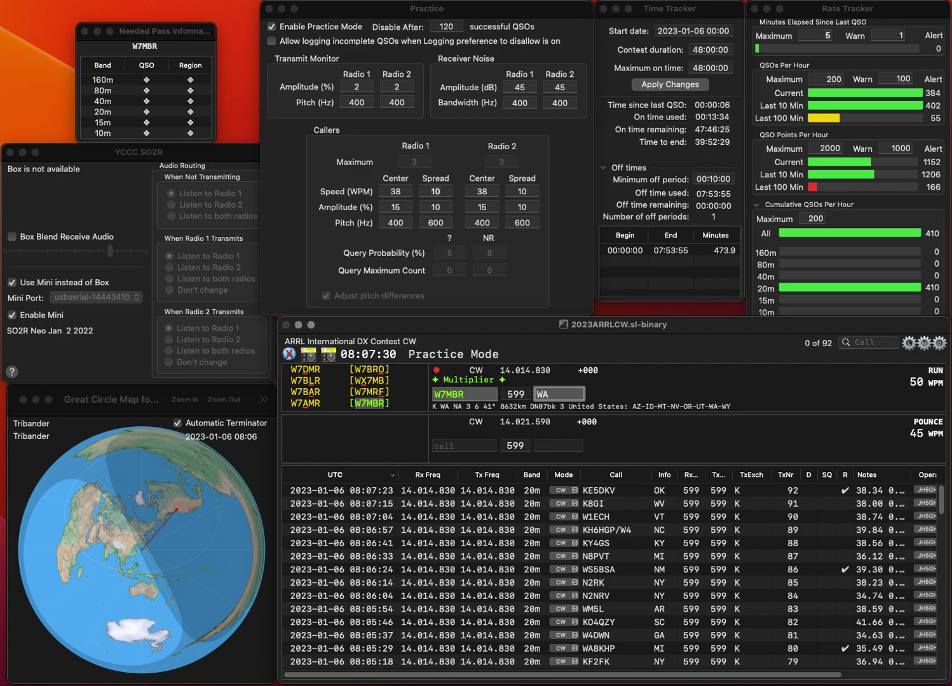
key("Return")
type("VEA2S")
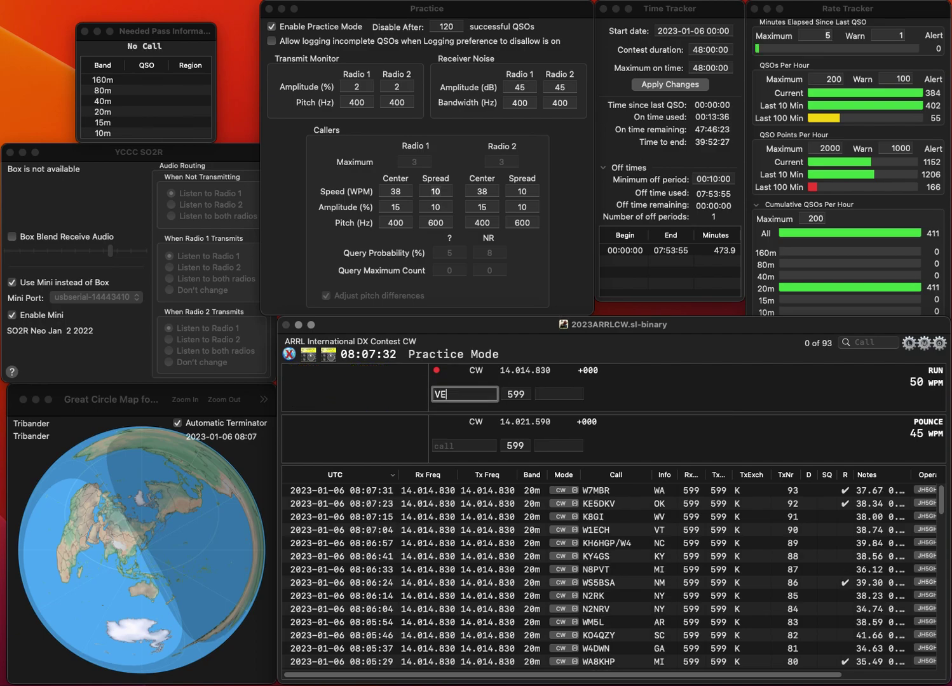
key("BackSpace")
type("FO")
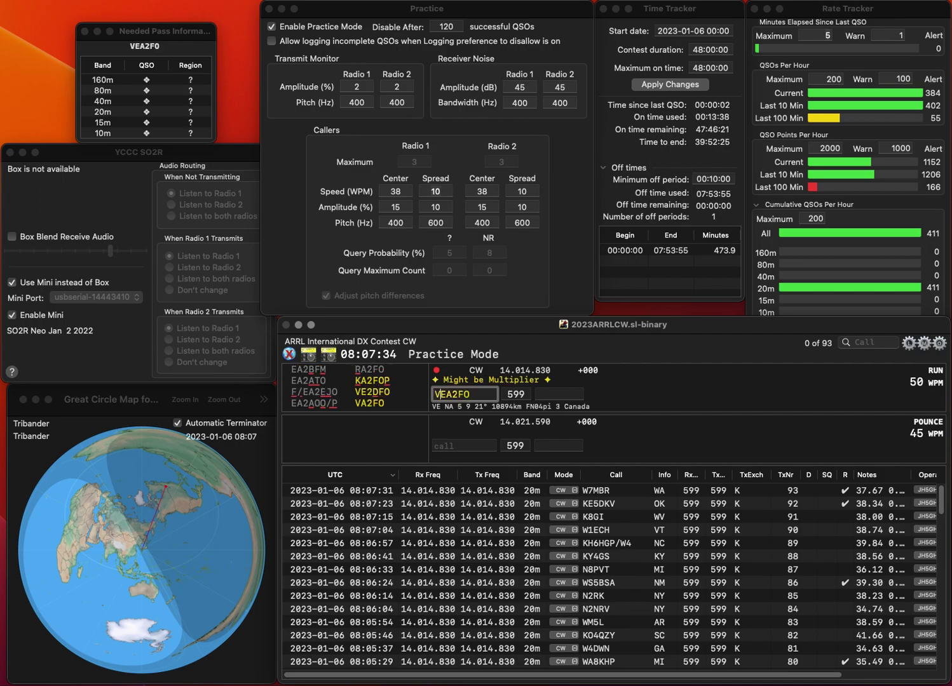
key("Left")
key("Left")
key("Left")
key("Left")
key("BackSpace")
key("Tab")
type("QC")
key("Return")
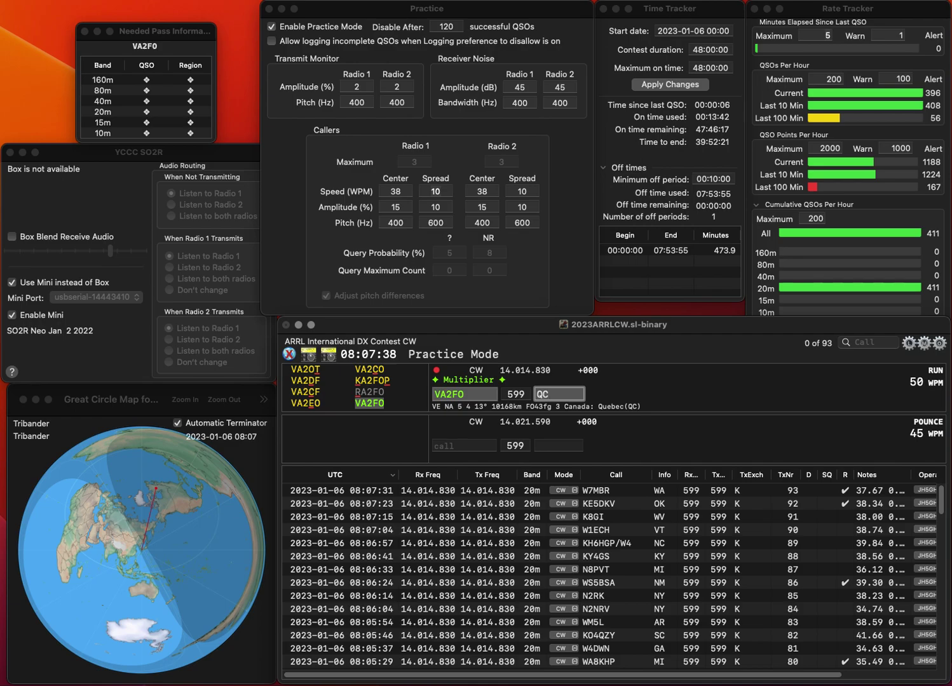
key("Return")
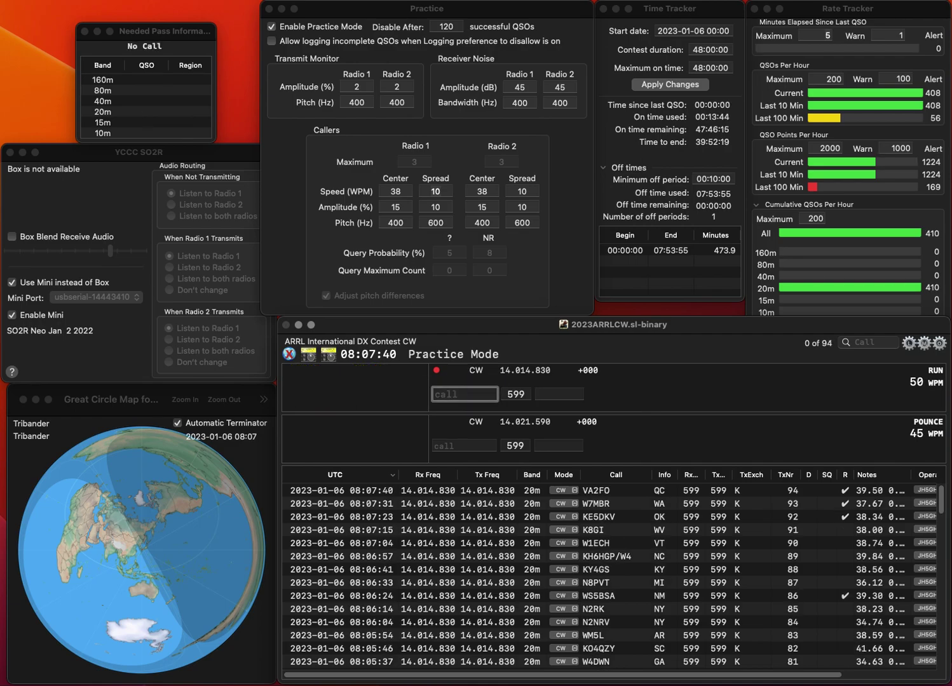
type("W4SGL")
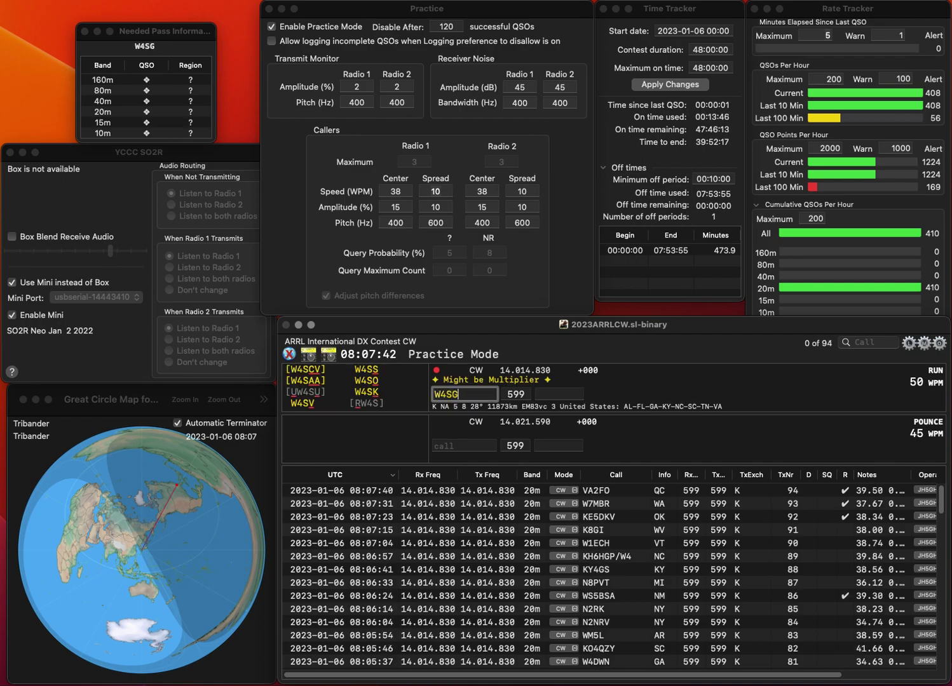
key("Left")
key("Left")
key("BackSpace")
type("H")
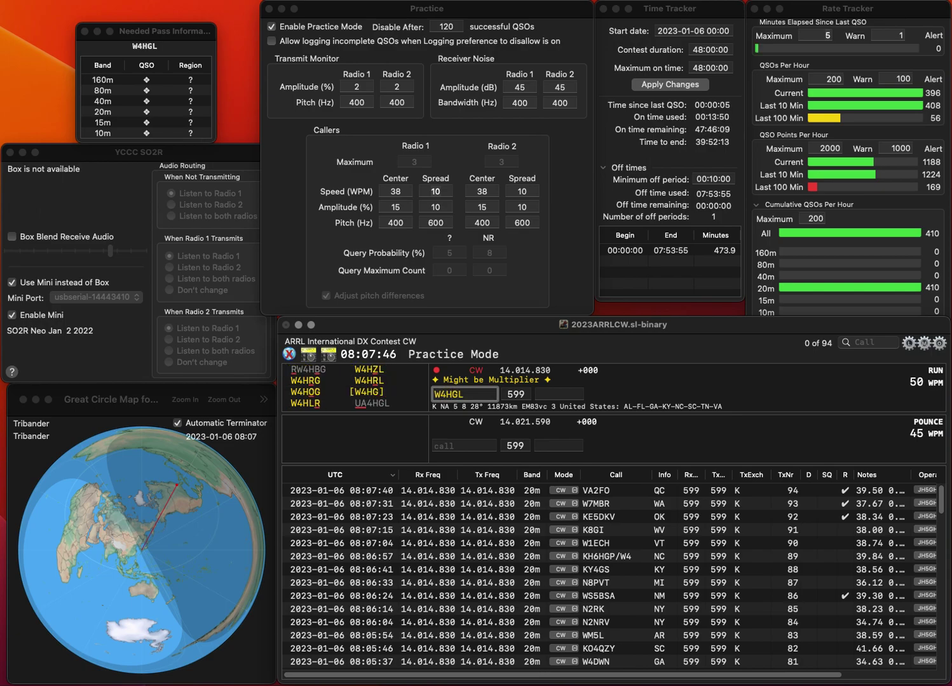
type("Z")
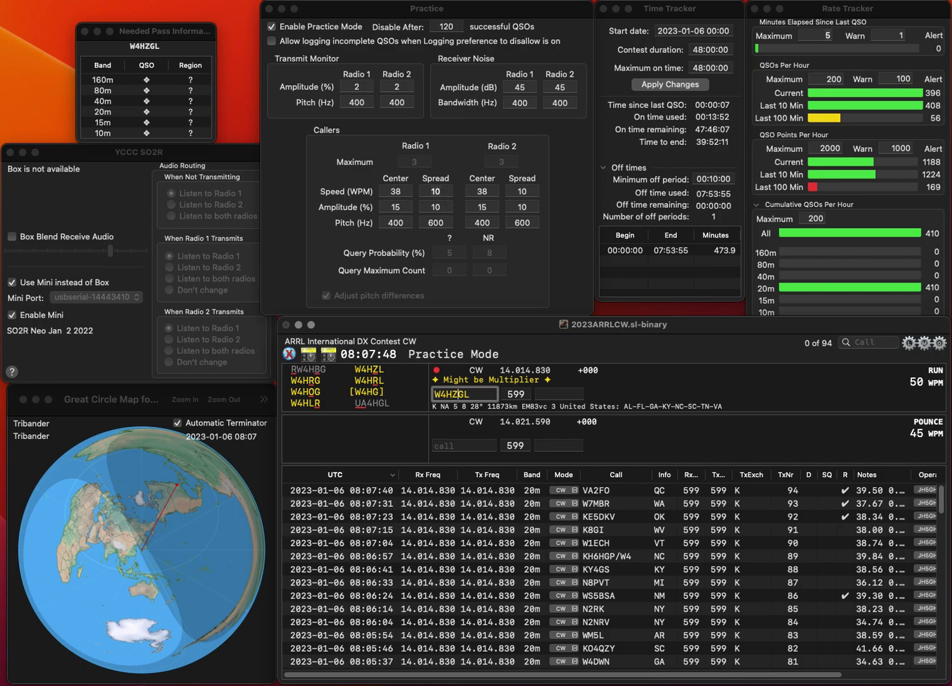
key("Delete")
key("Return")
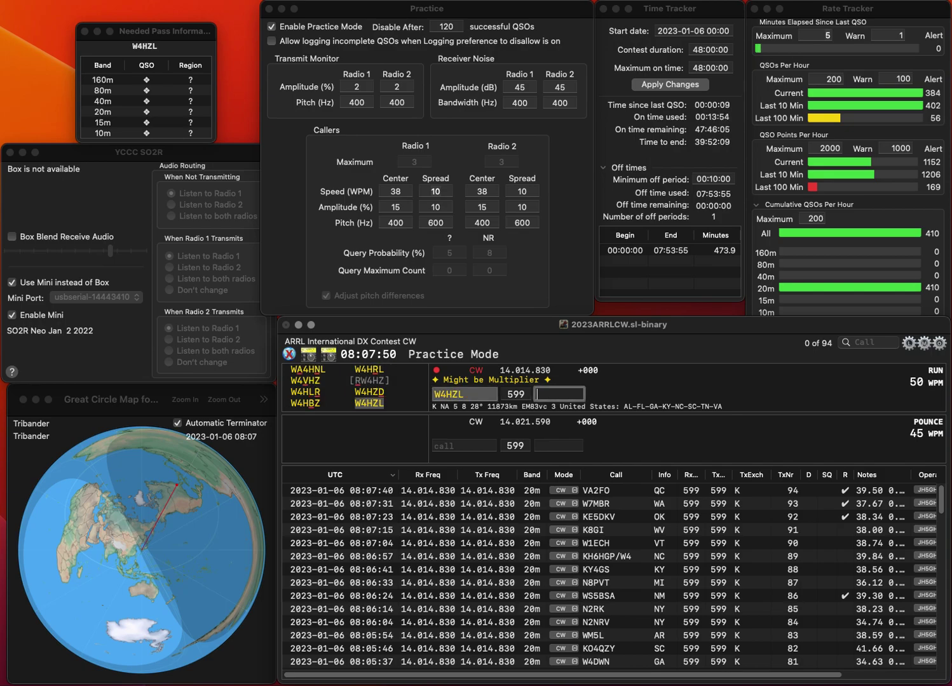
left_click(457, 394)
left_click(560, 395)
type("NC")
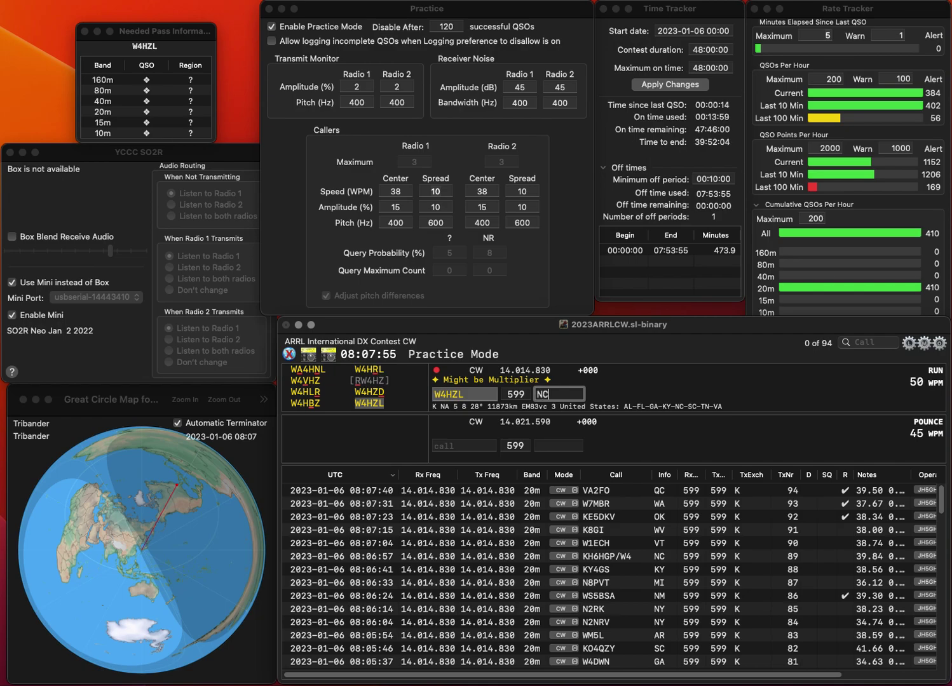
key("Return")
type("K0TT")
key("Return")
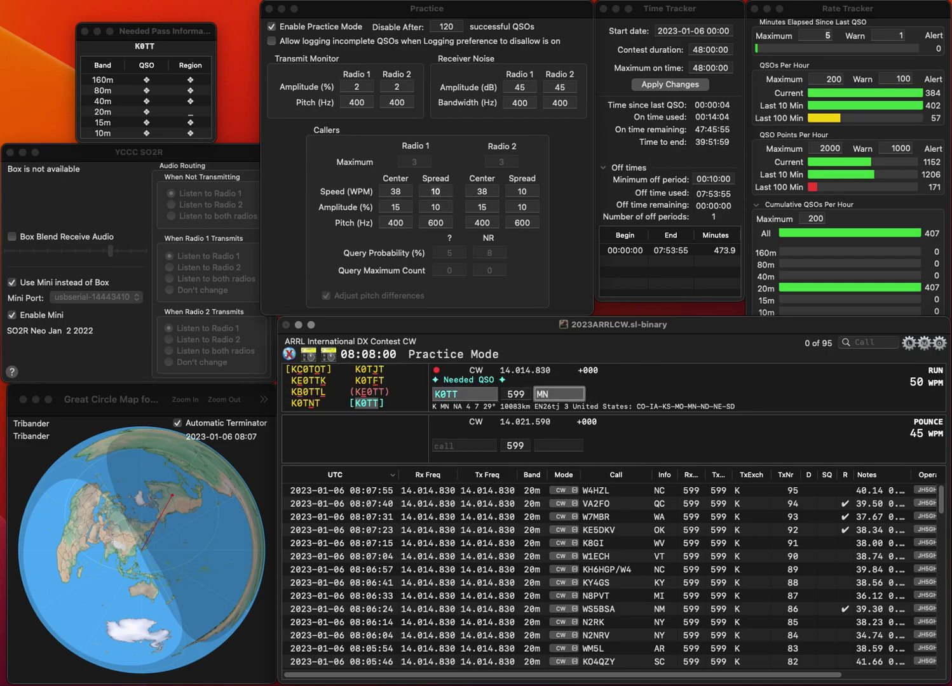
key("Return")
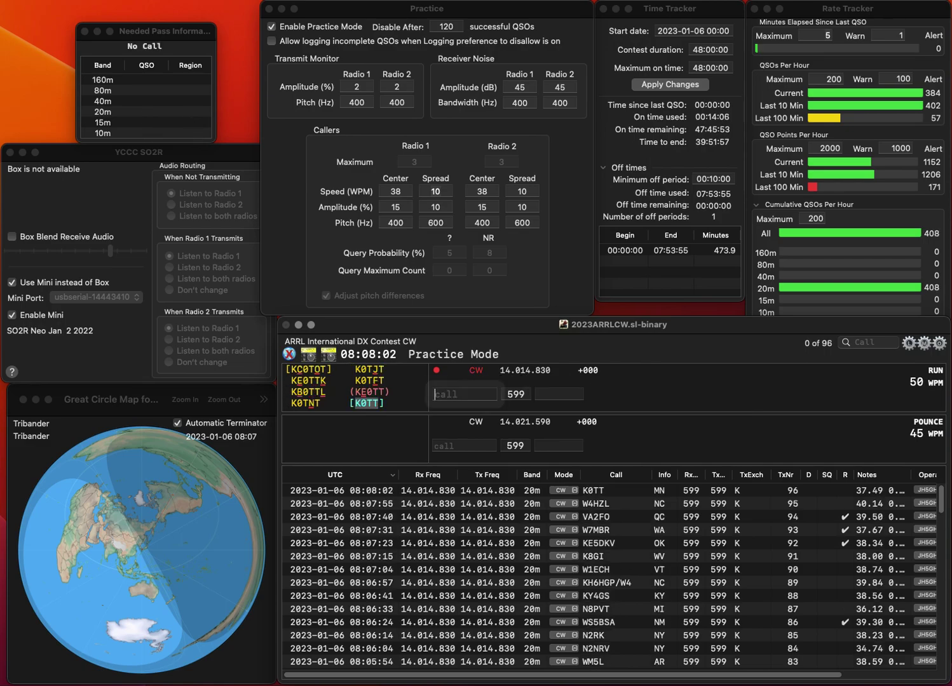
Work station W7JW on the run radio and log the contact with received exchange MT.
type("W7JW")
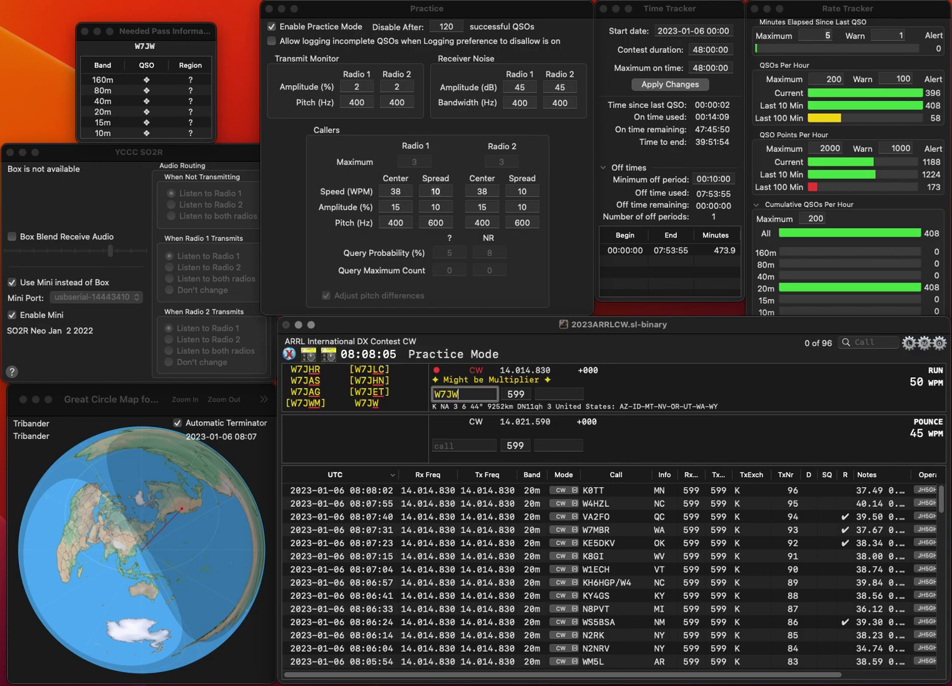
key("Return")
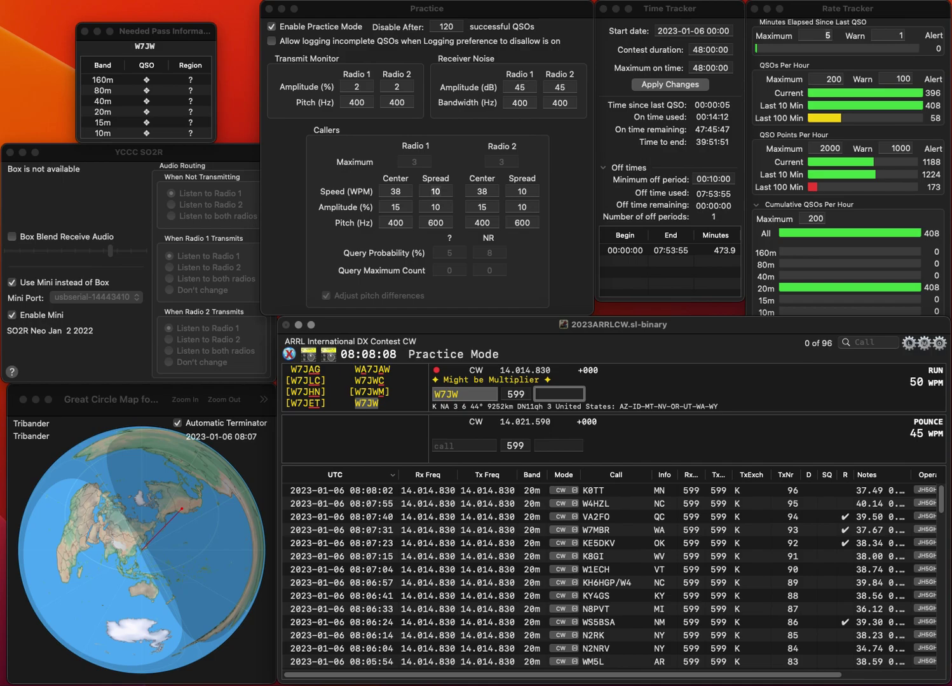
key("Return")
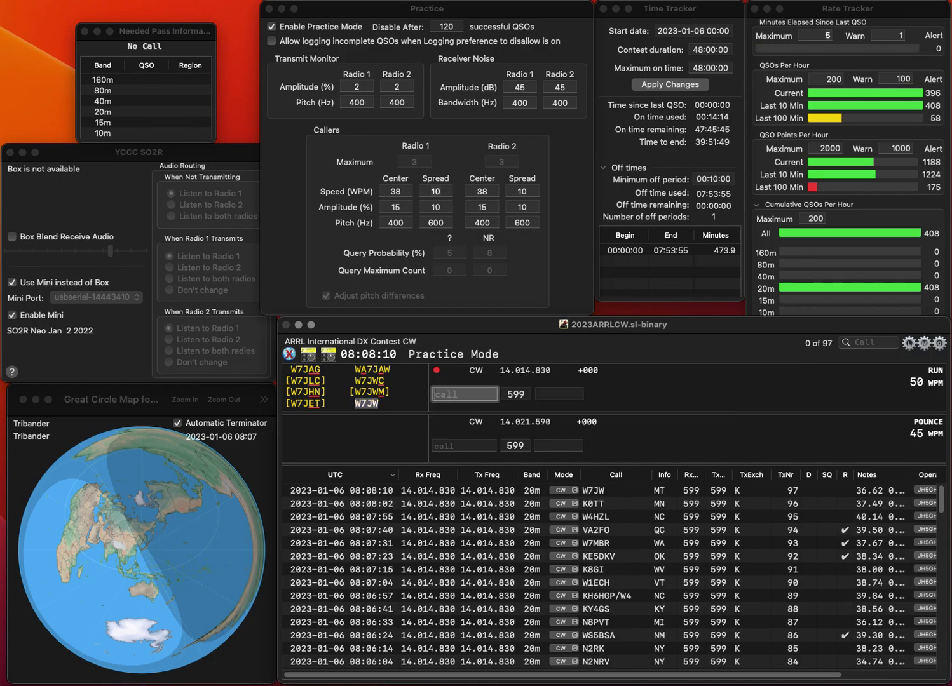
type("VE7APF")
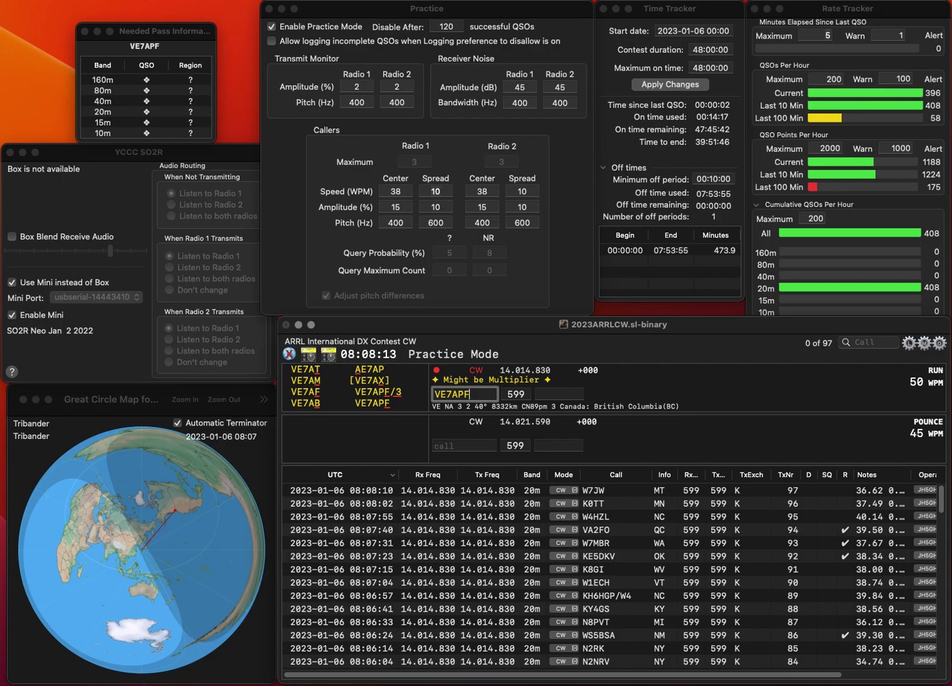
key("space")
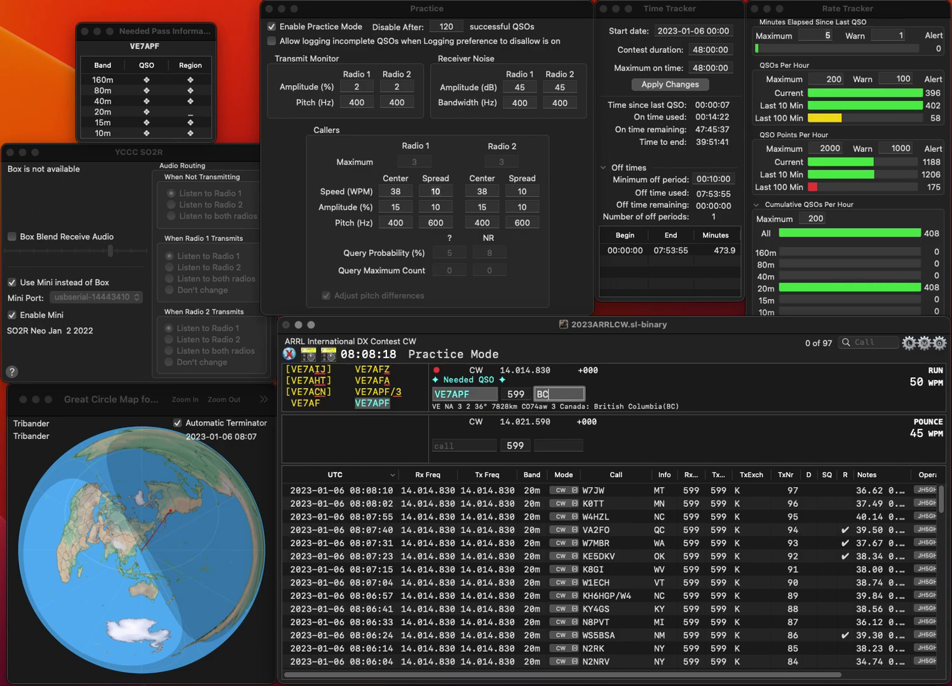
key("Tab")
type("/")
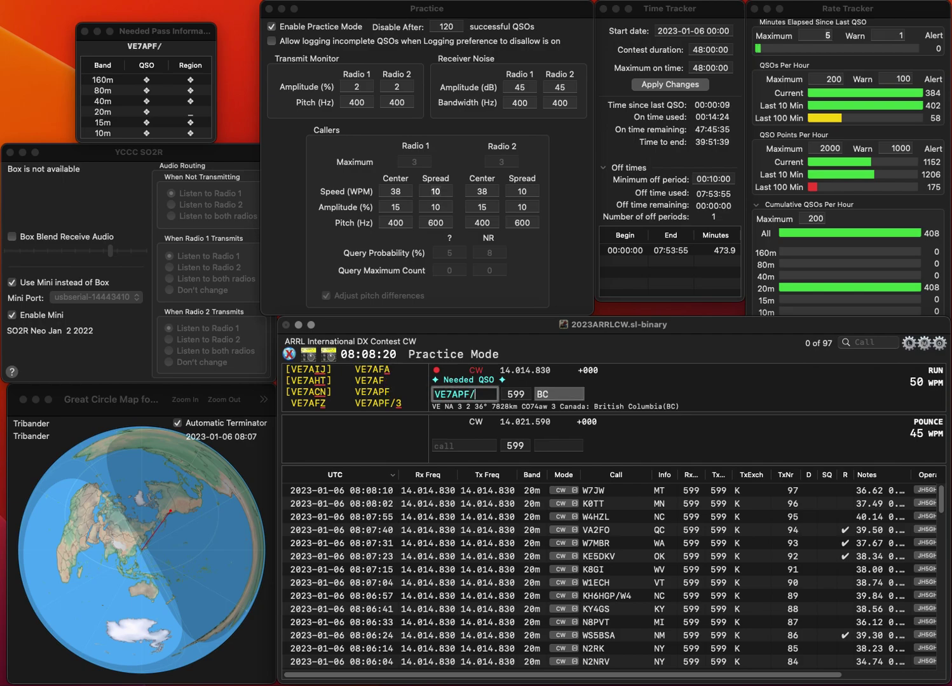
type("3")
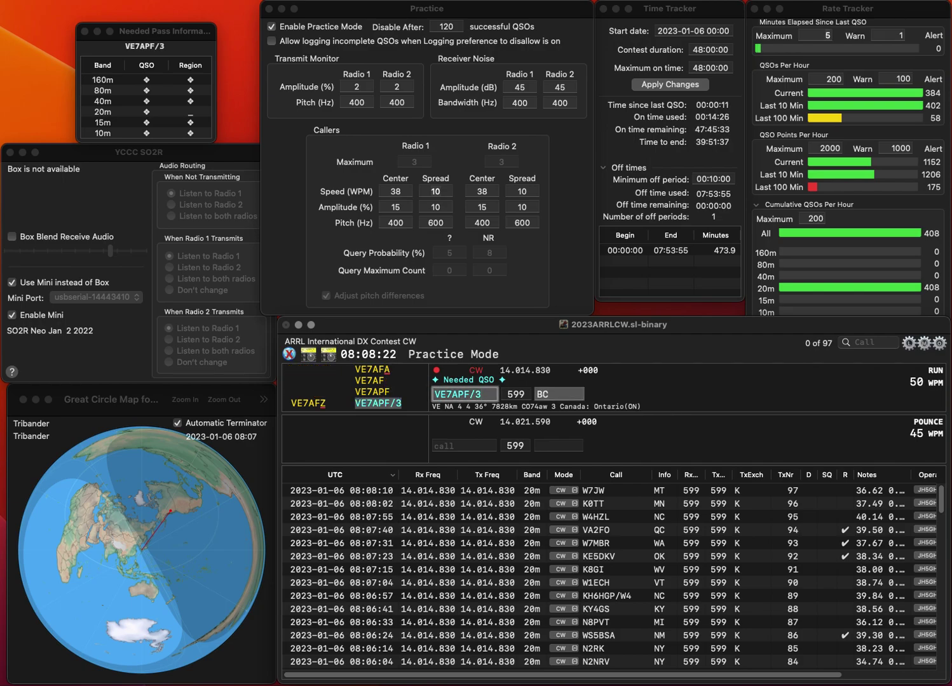
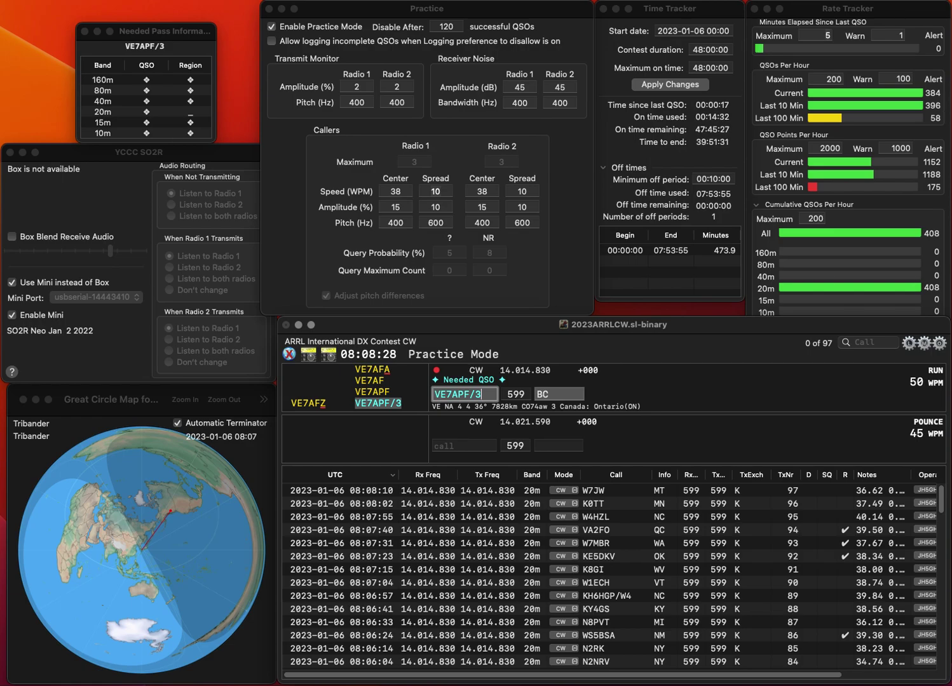
key("Tab")
type("ON")
key("Return")
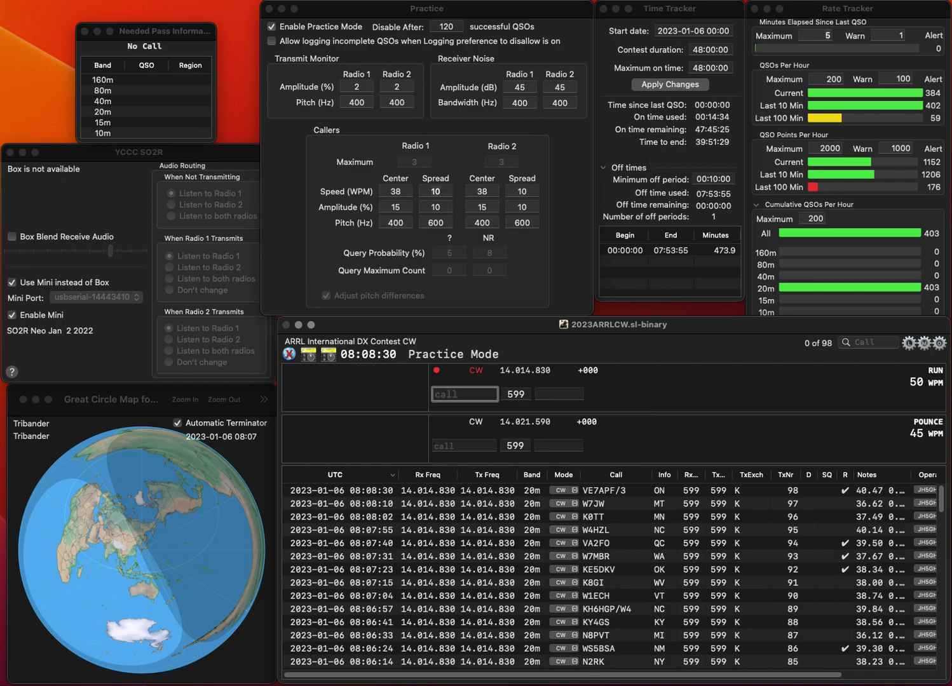
type("KB1U")
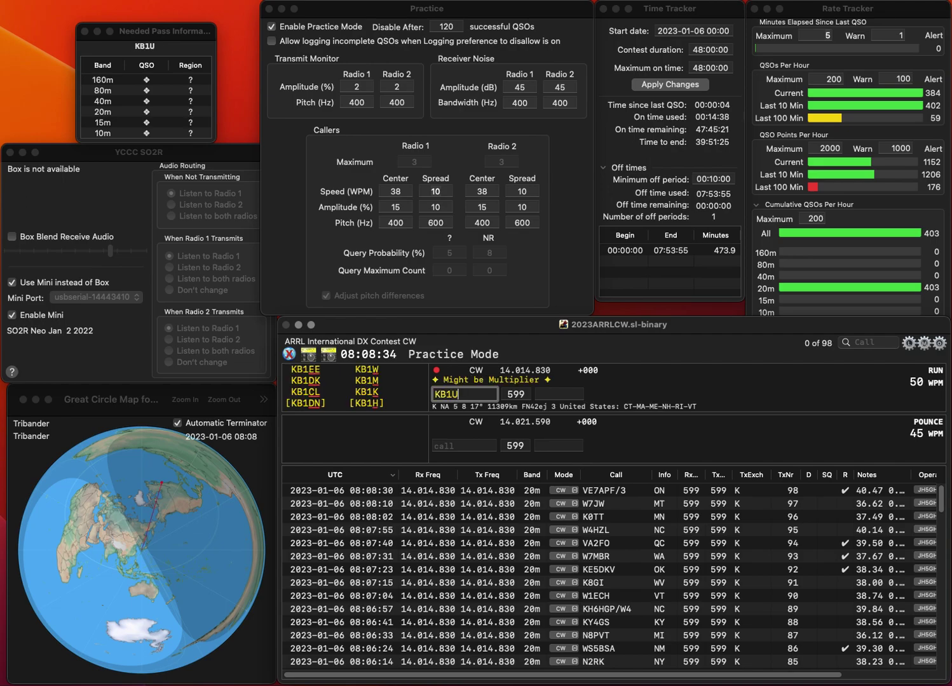
type("GW")
key("Return")
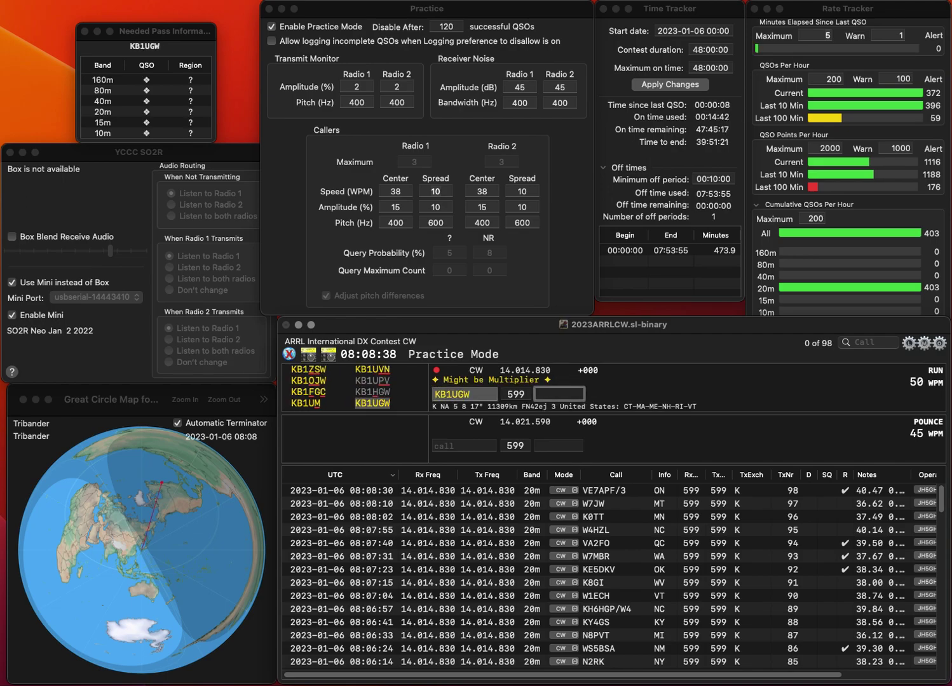
type("CT")
key("Return")
type("K7GT")
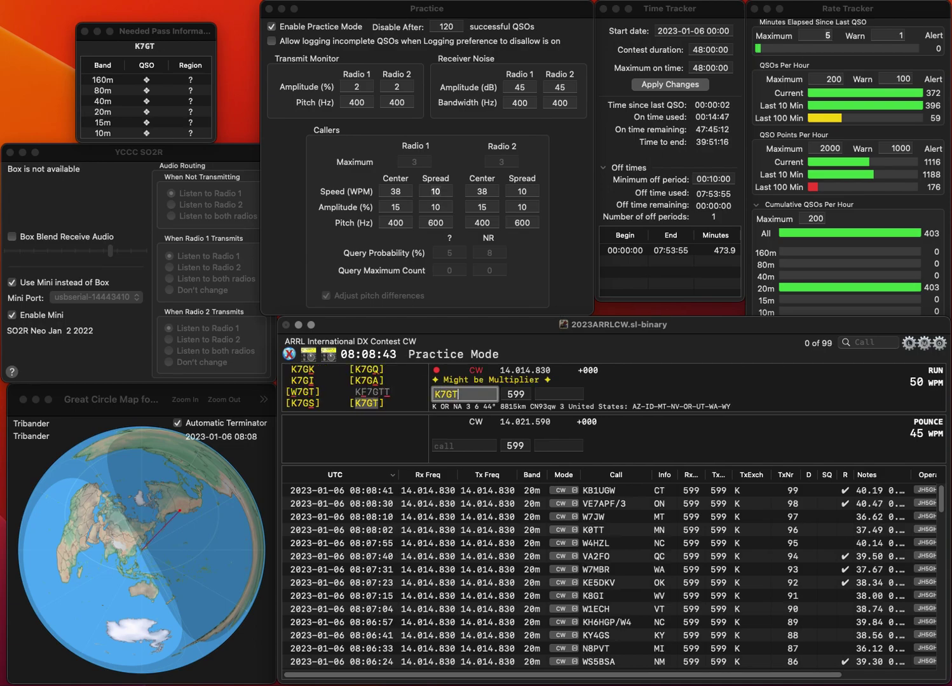
key("Return")
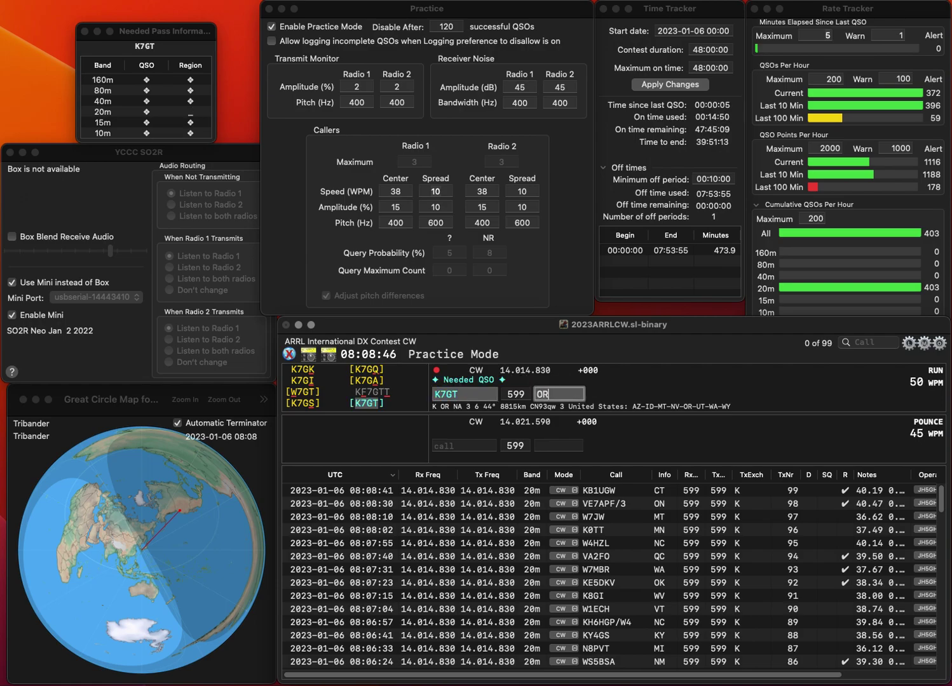
key("Return")
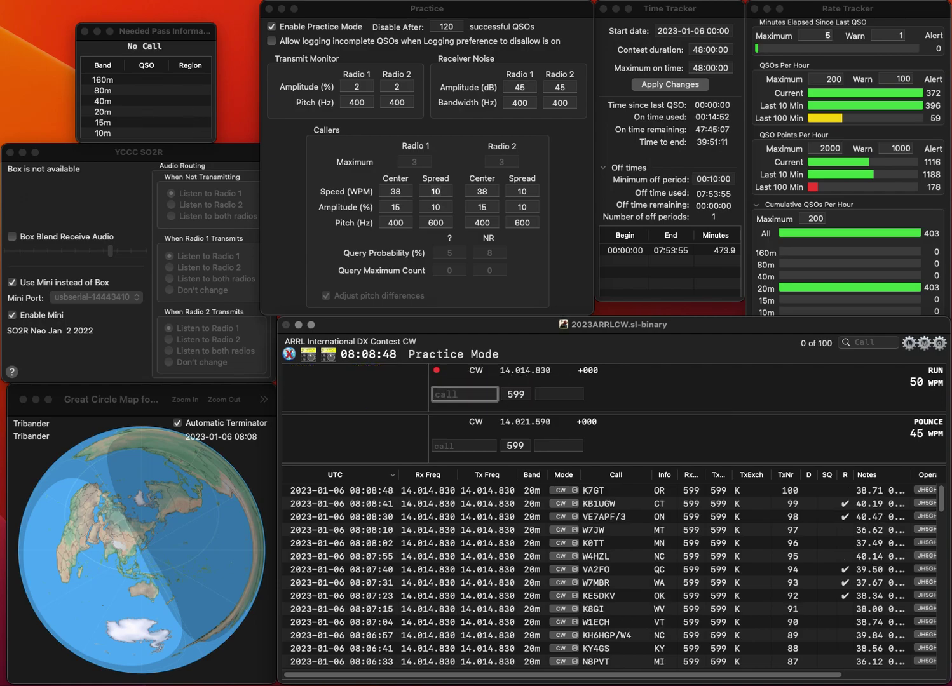
type("N0WLX")
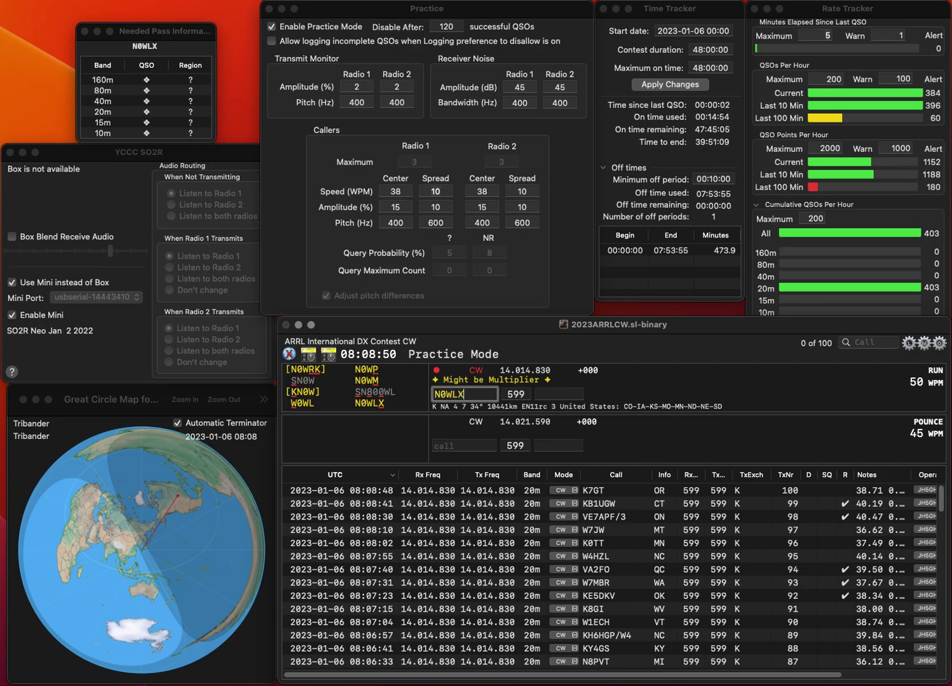
key("Tab")
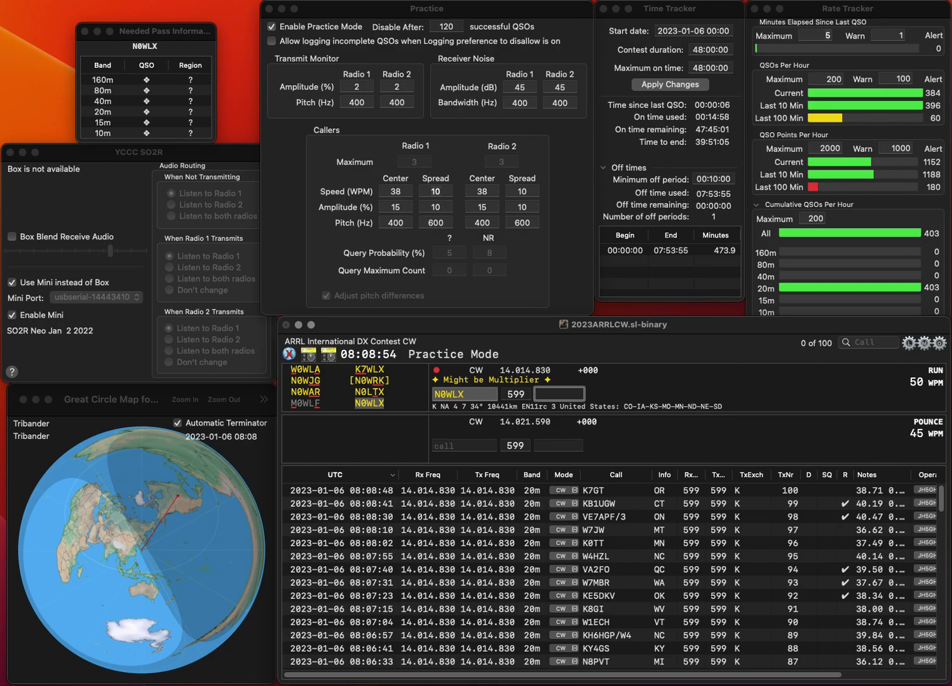
key("Return")
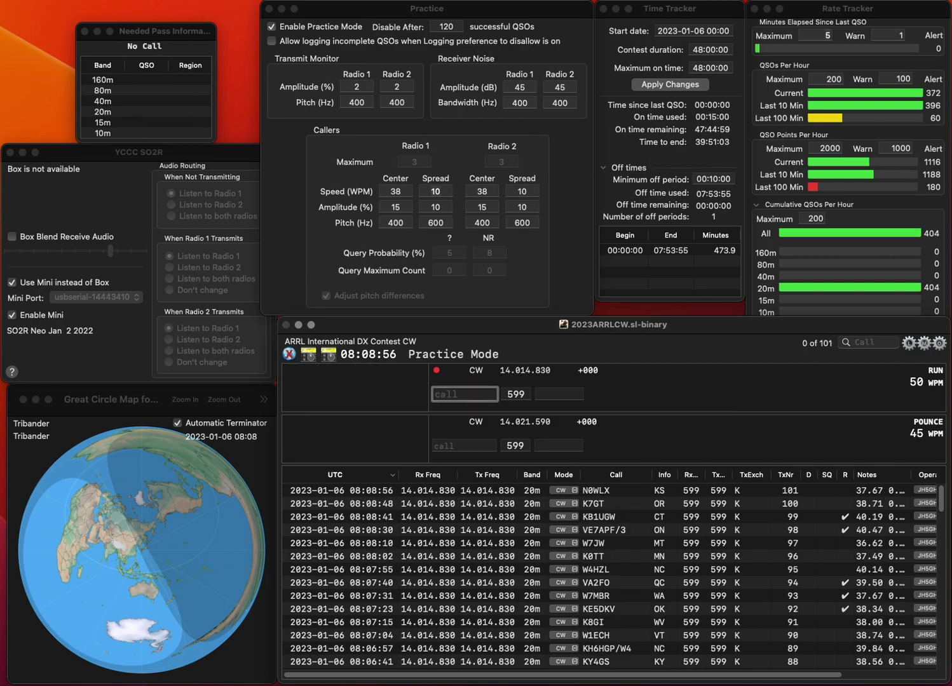
type("VE7F")
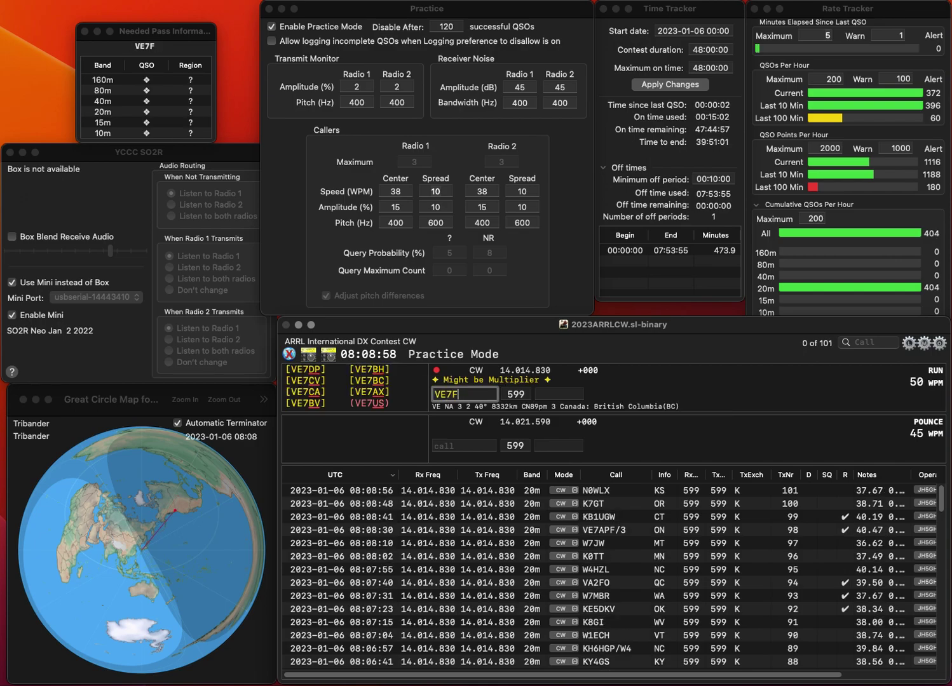
type("GY")
key("space")
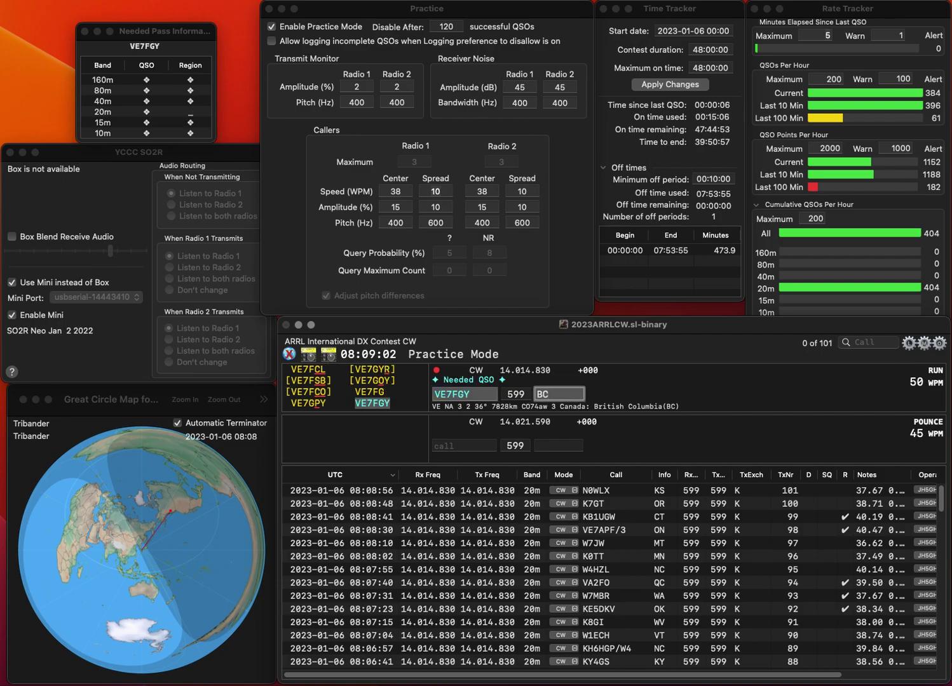
key("Return")
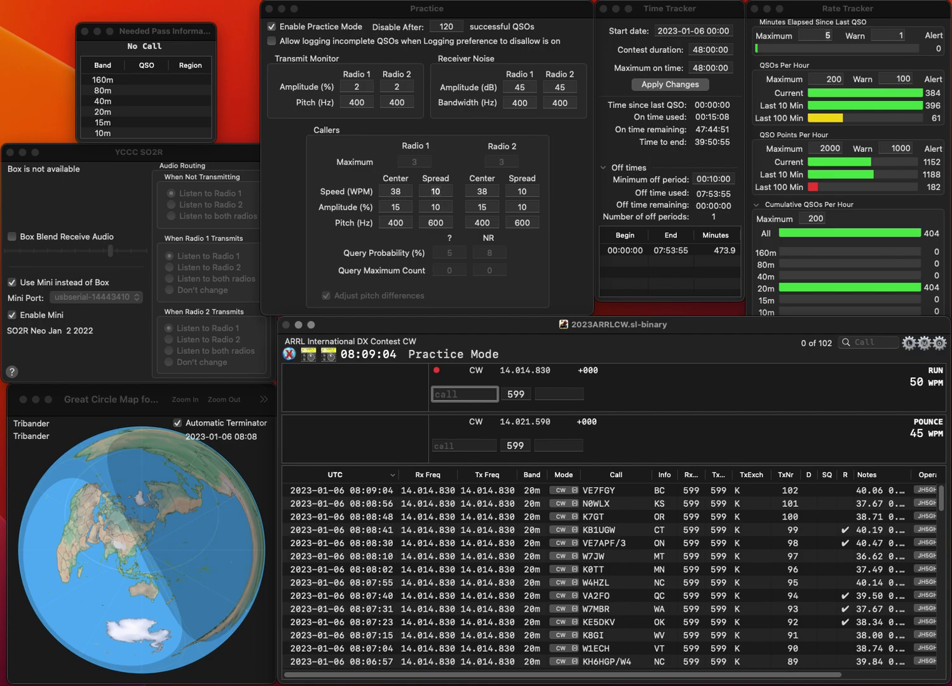
type("1RD")
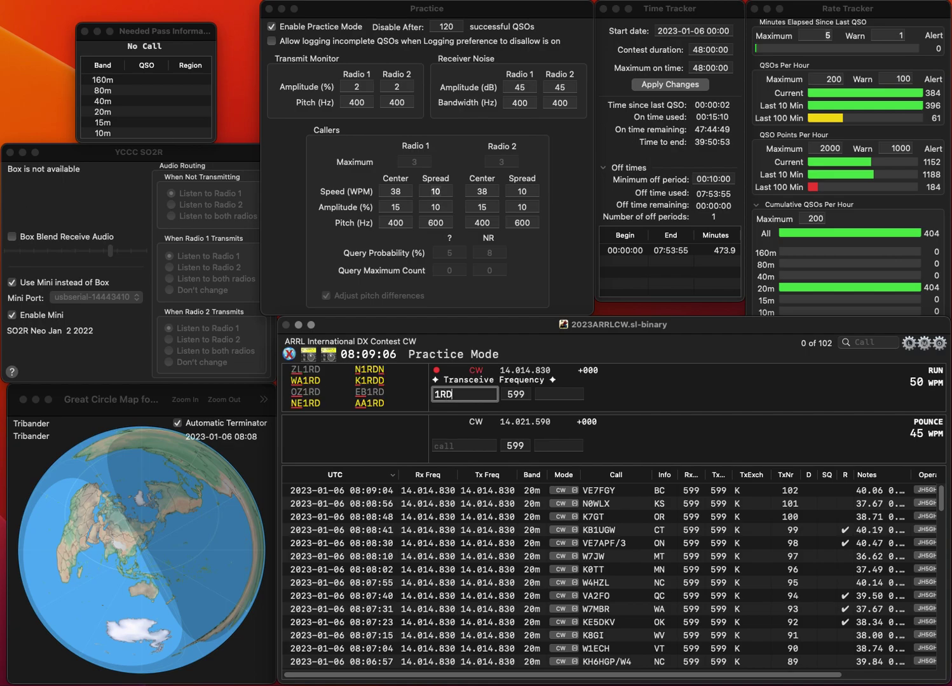
key("super+Left")
type("NE")
key("space")
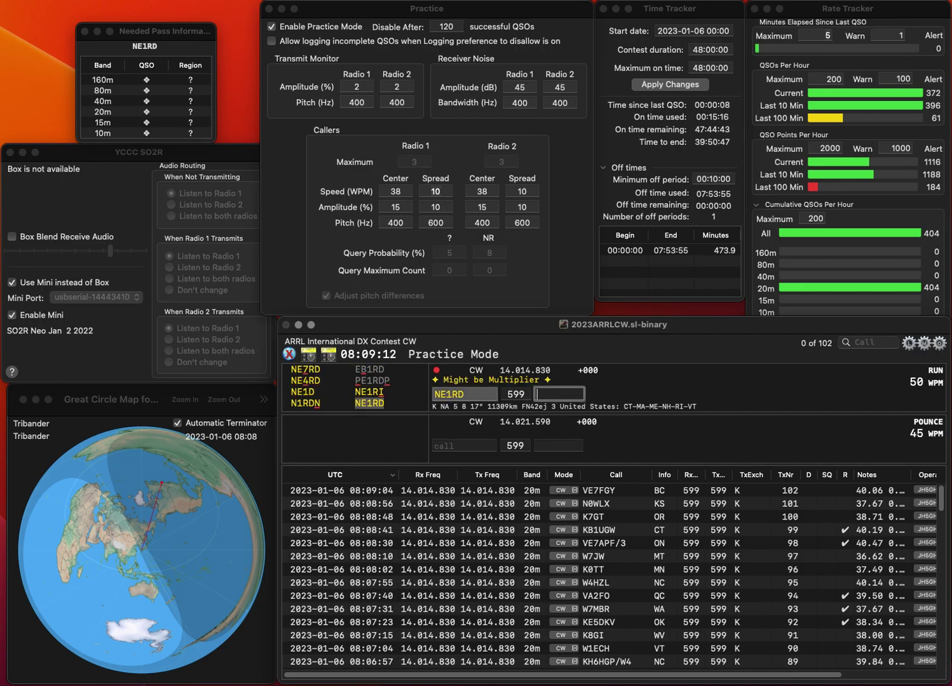
type("VT")
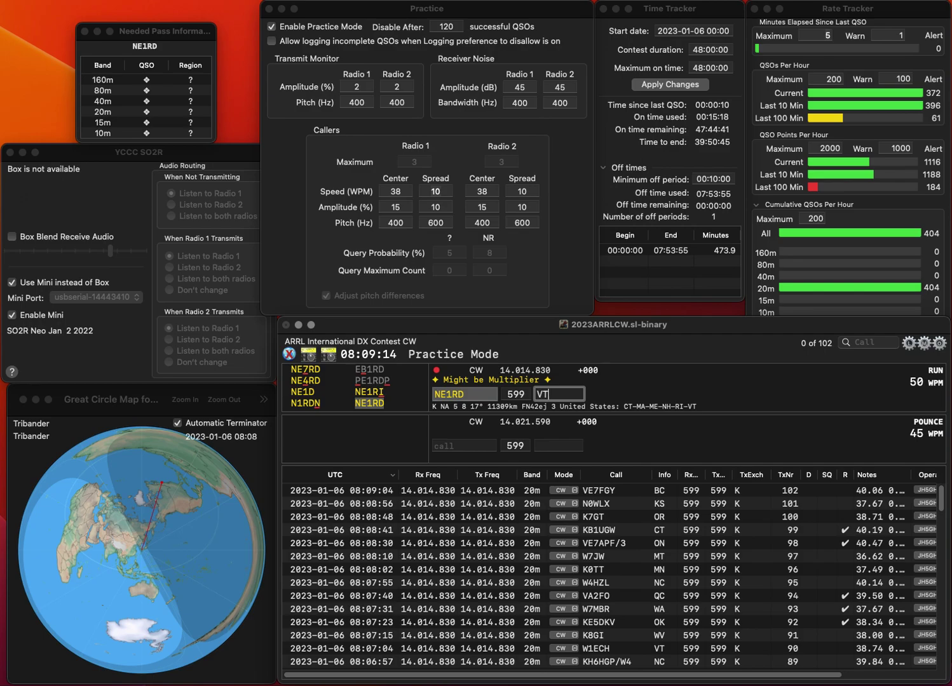
key("Return")
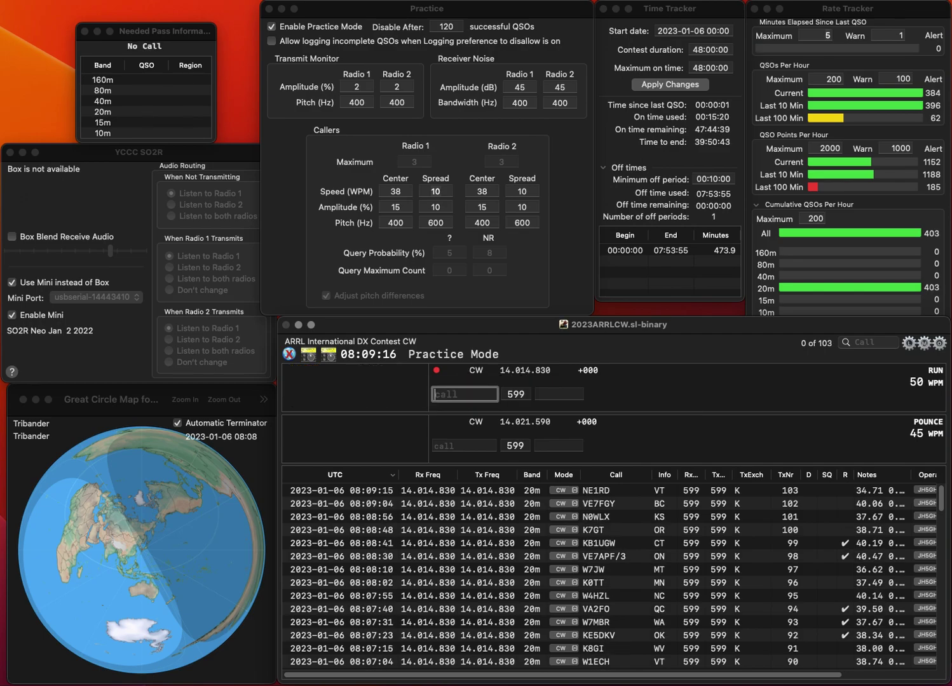
type("OJY")
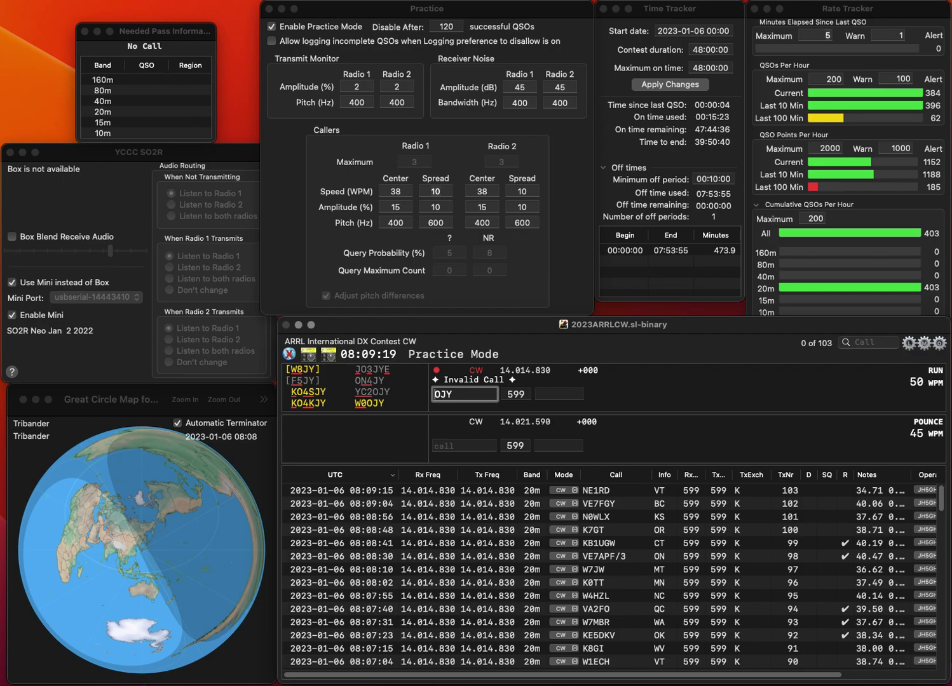
key("Home")
type("W")
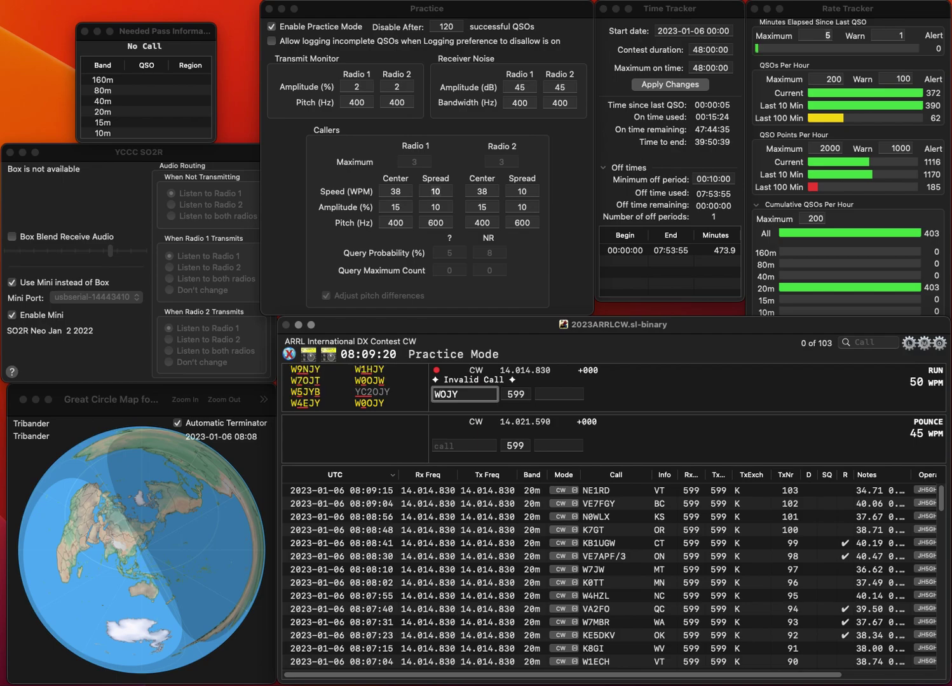
type("0")
key("space")
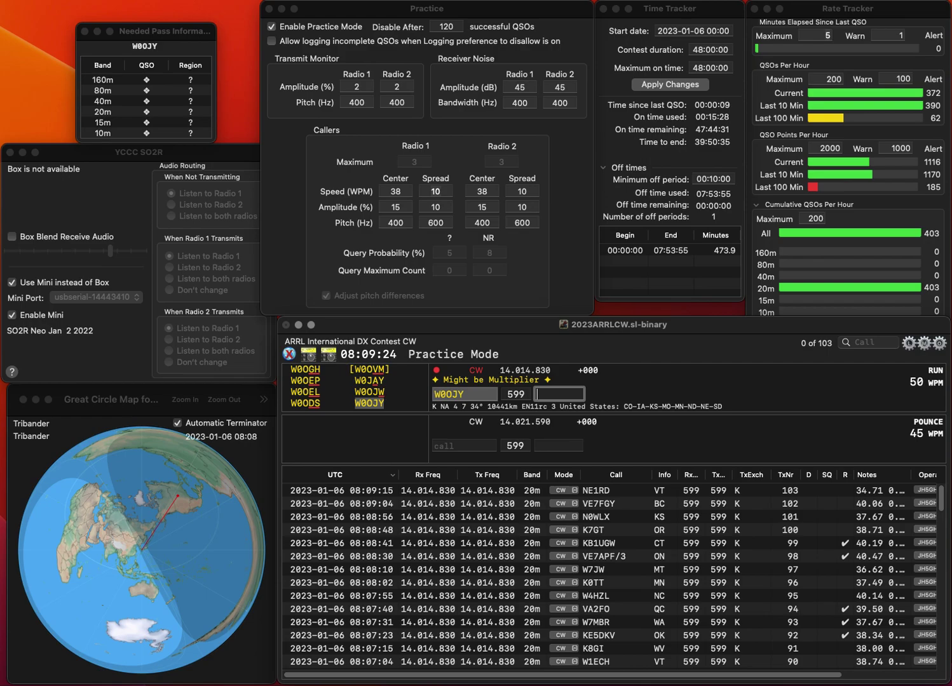
type("CO")
key("Return")
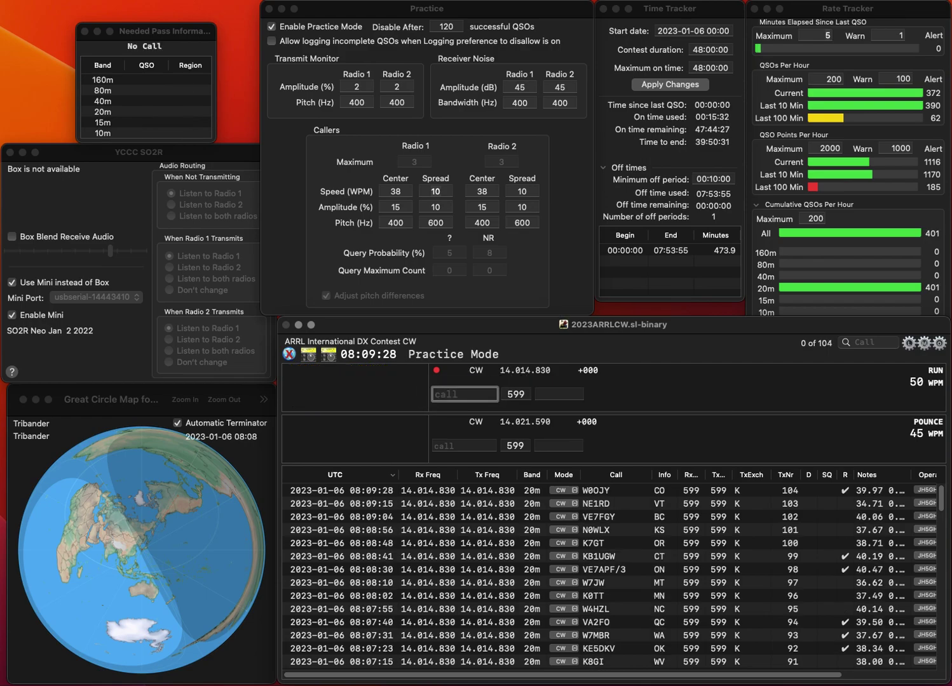
Work station K2AMI on the run radio and log the contact with received exchange NY.
type("K2AMI")
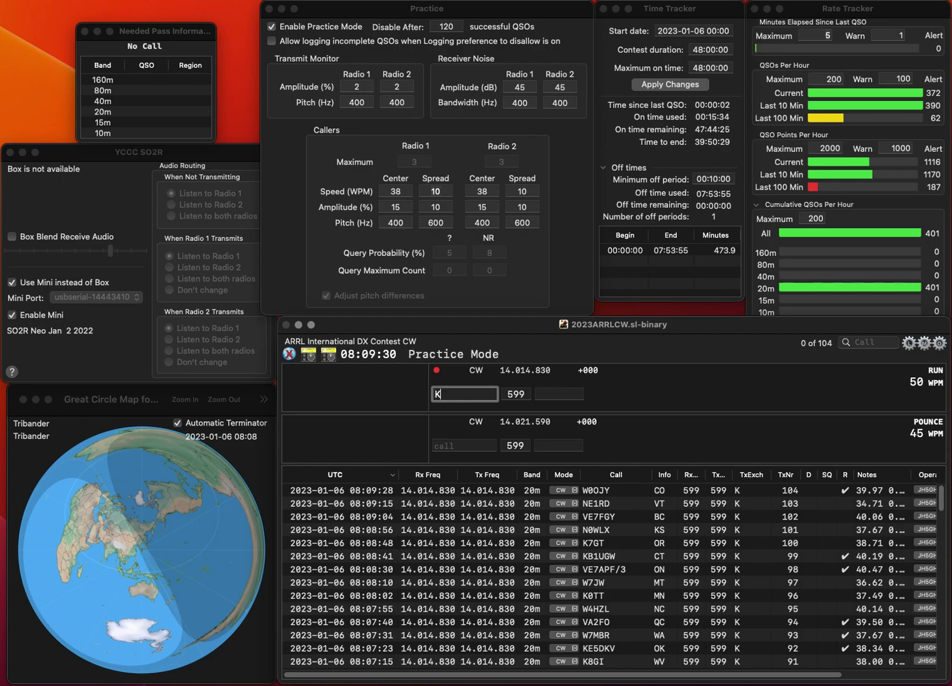
key("space")
type("NY")
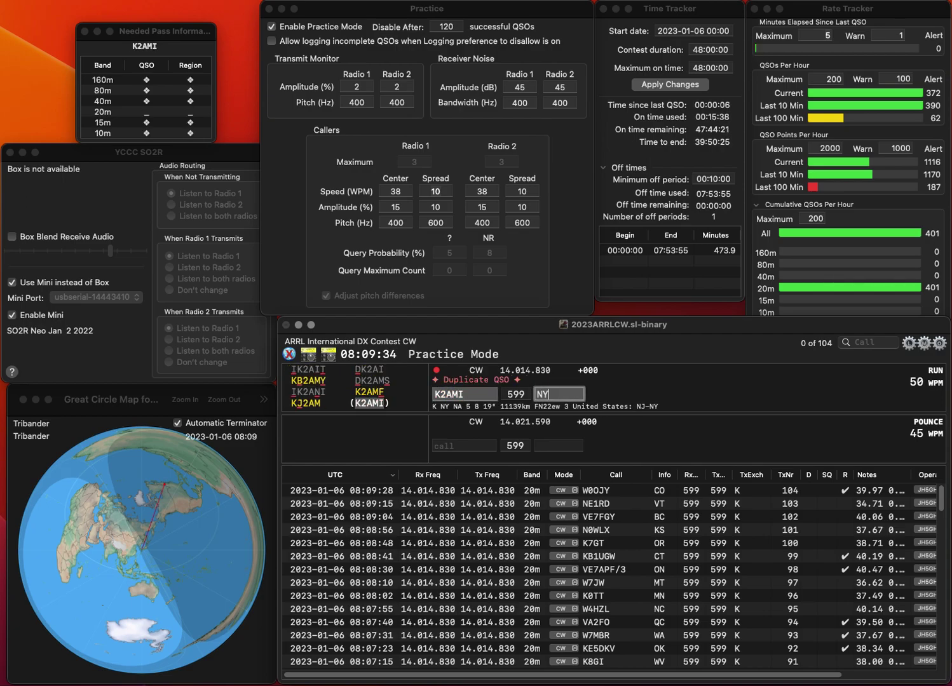
key("Return")
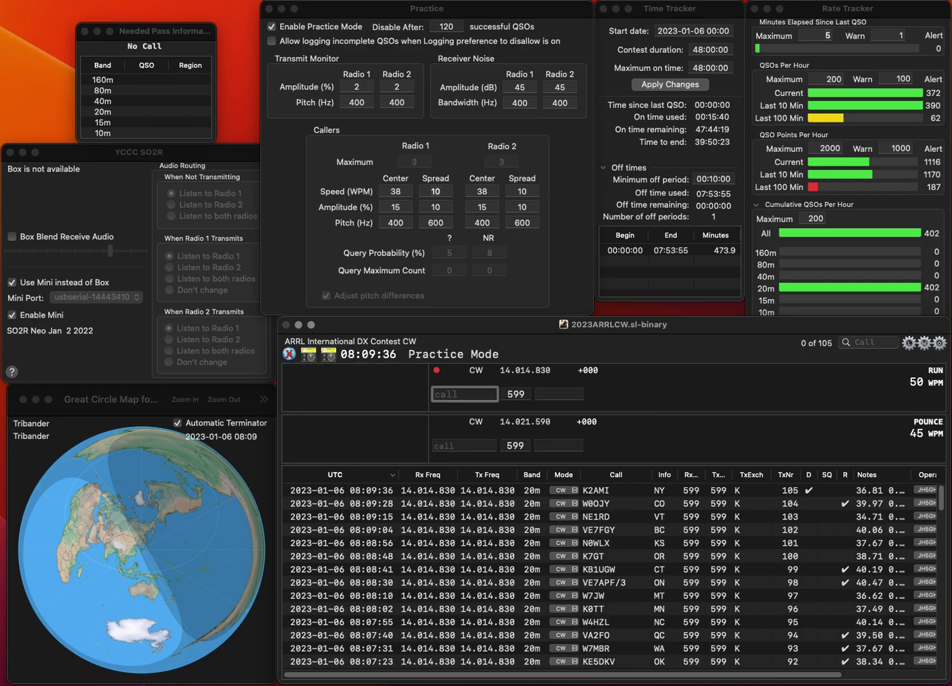
type("N4EH")
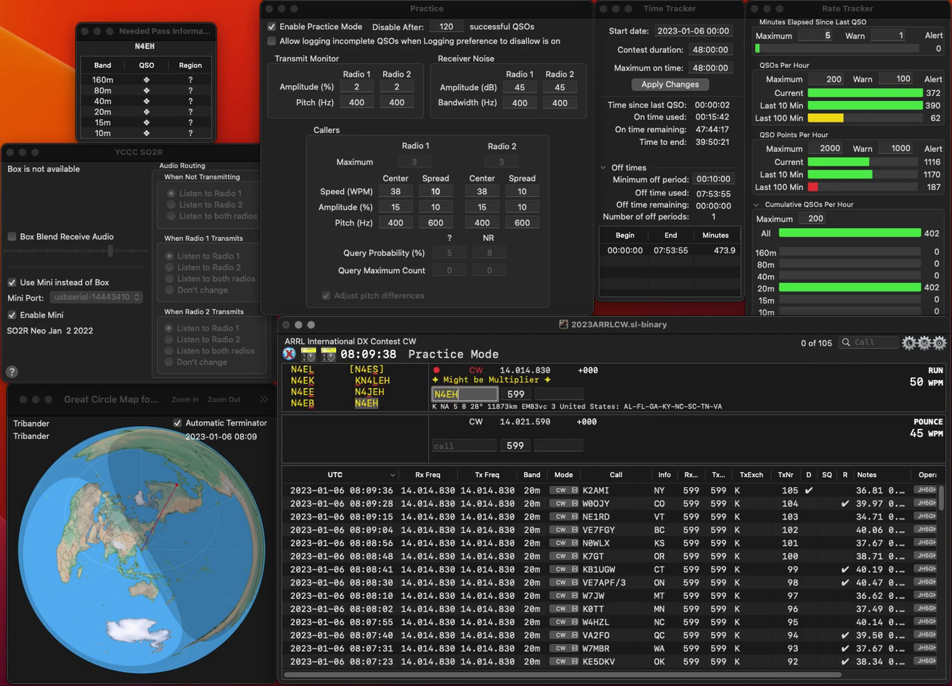
key("Return")
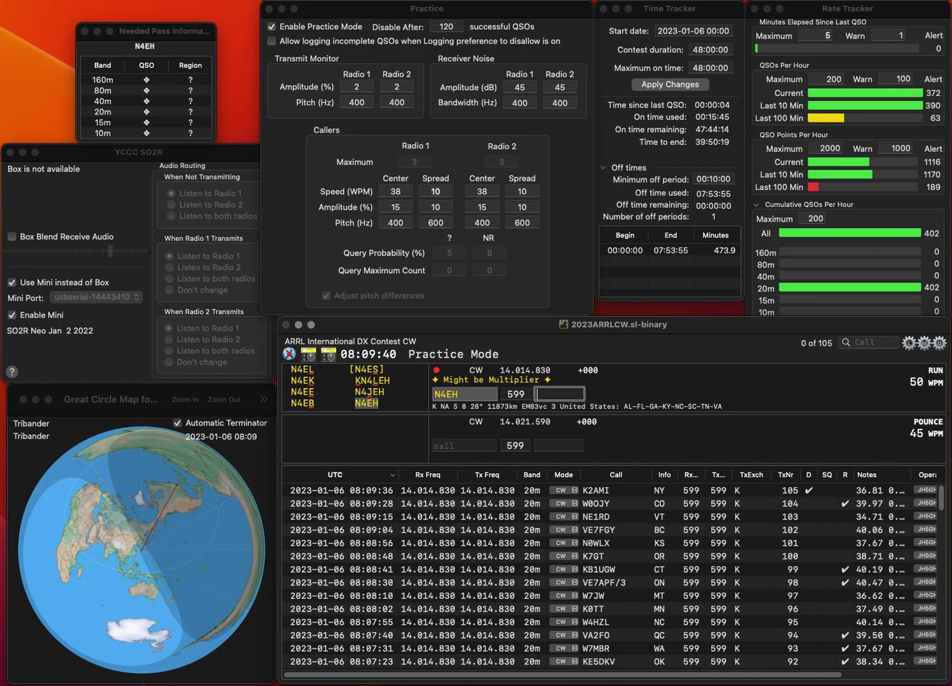
type("NC")
key("Return")
type("K4BLP")
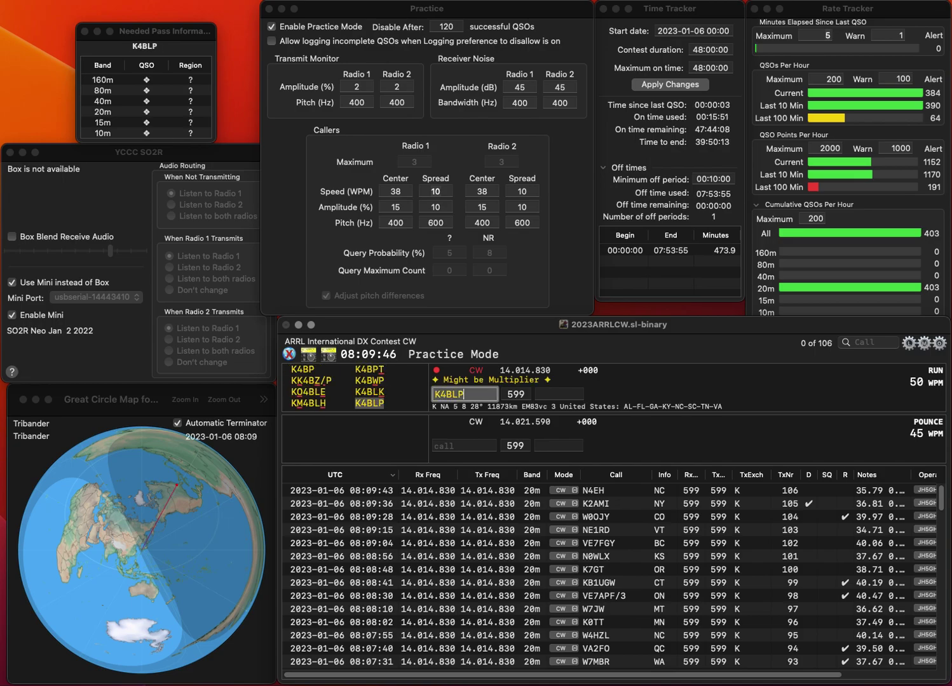
key("Return")
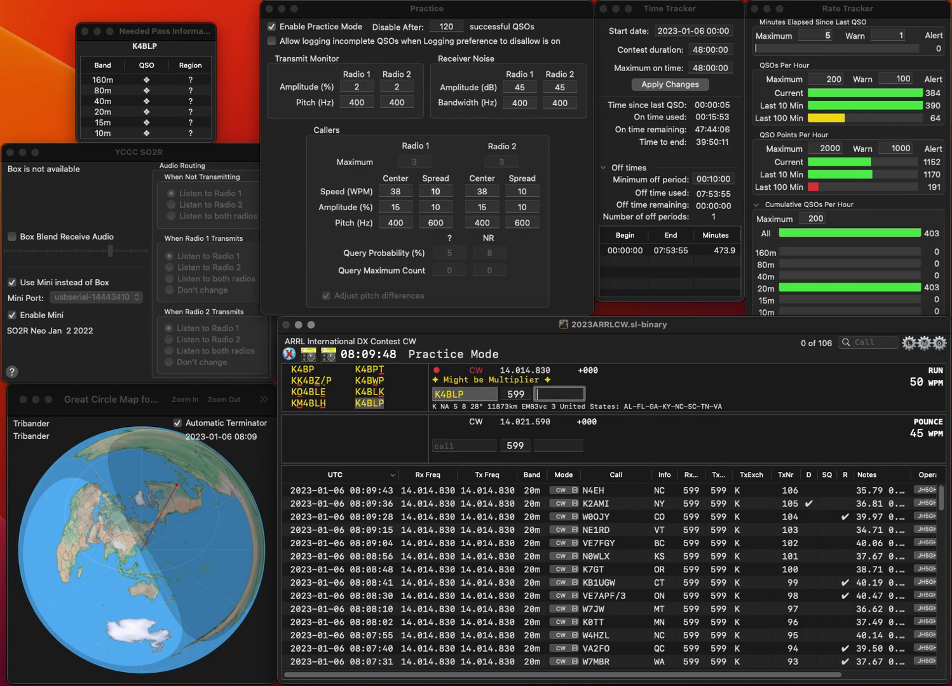
type("TN")
key("Return")
type("KE6RN")
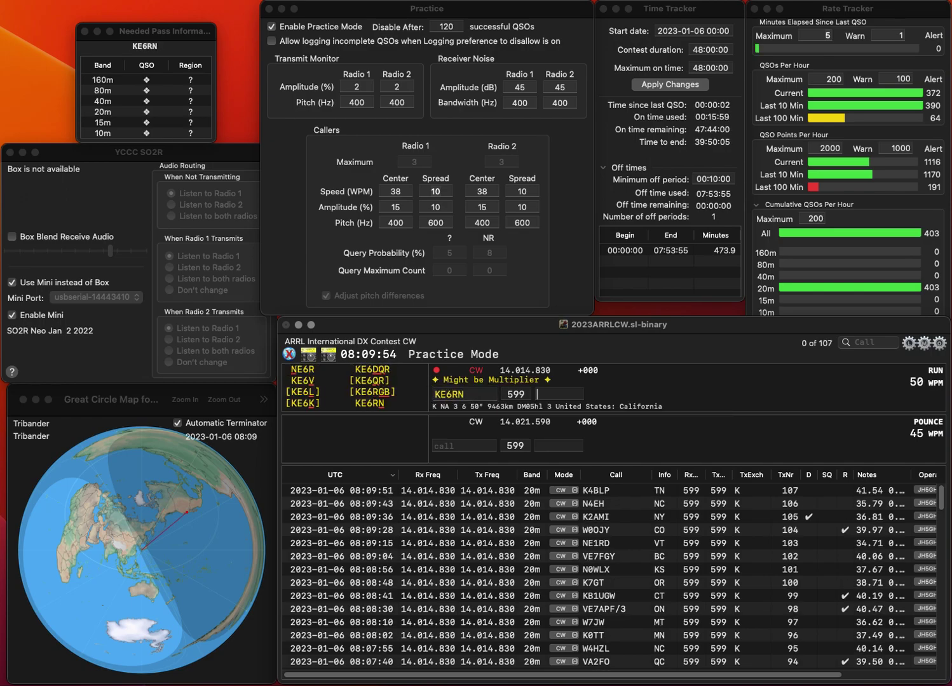
key("Return")
type("CA")
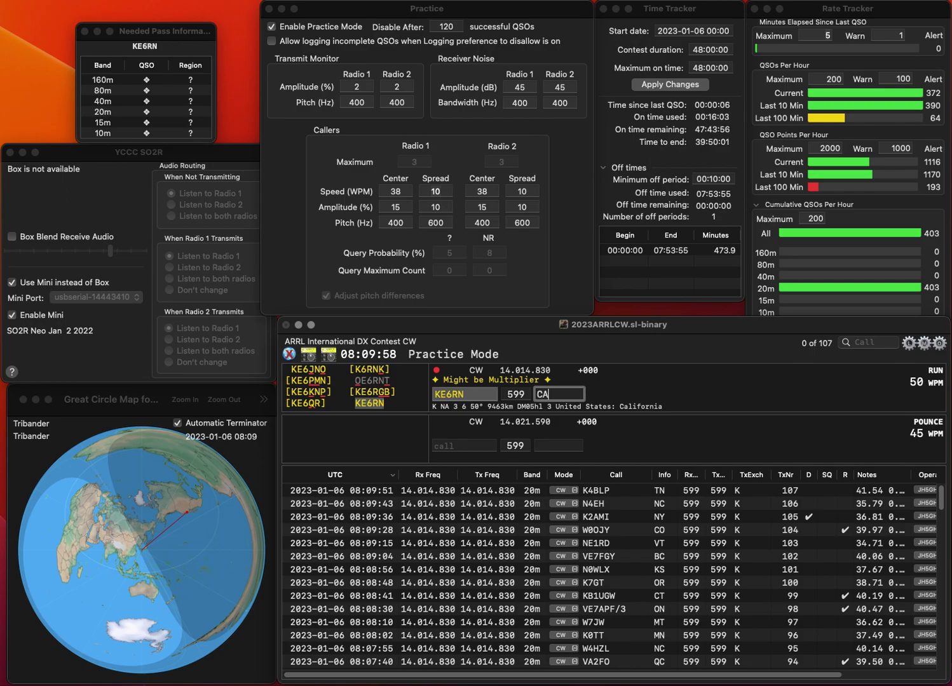
key("Return")
Work station N1FJ on the run radio and log the contact with received exchange NH.
type("N1")
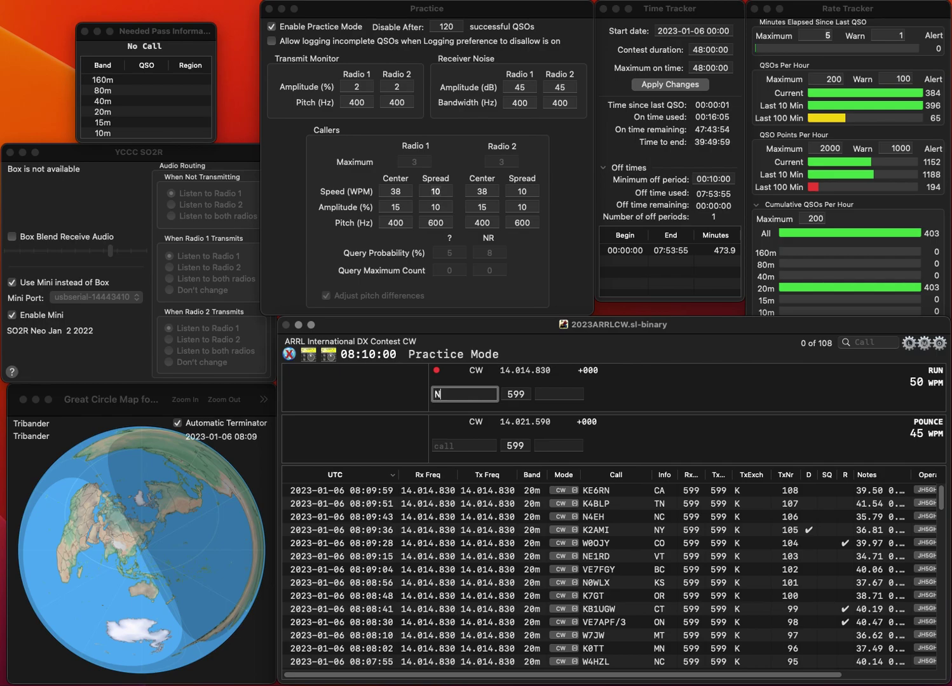
type("FJ")
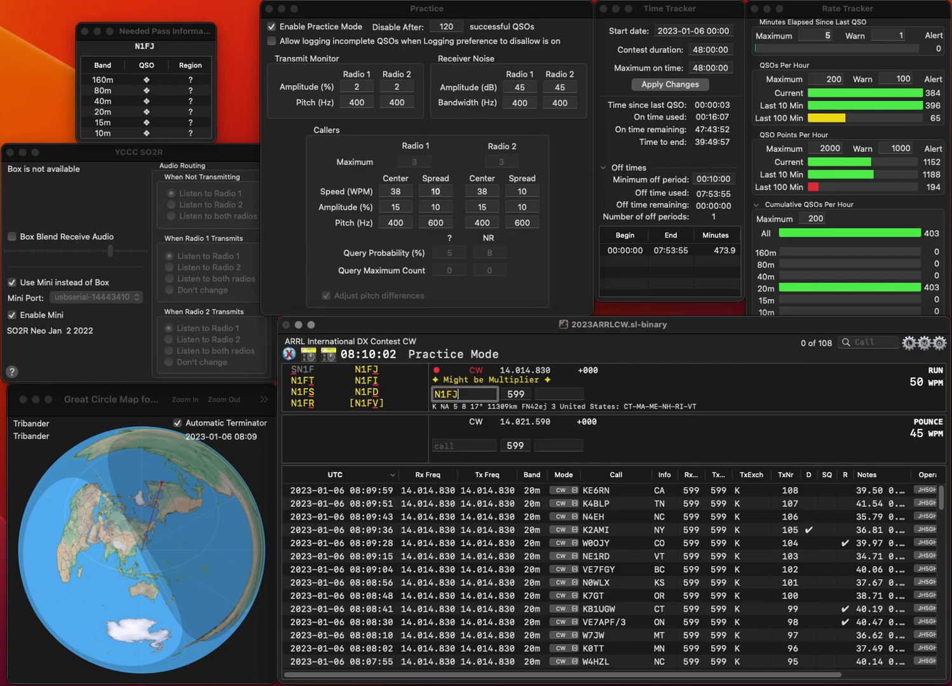
left_click(559, 394)
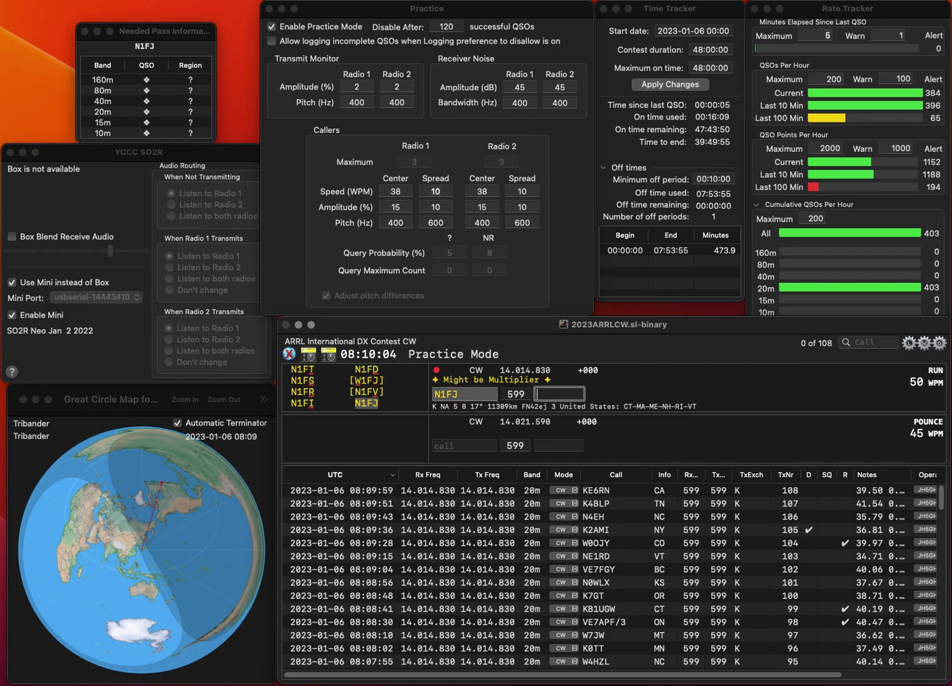
type("NH")
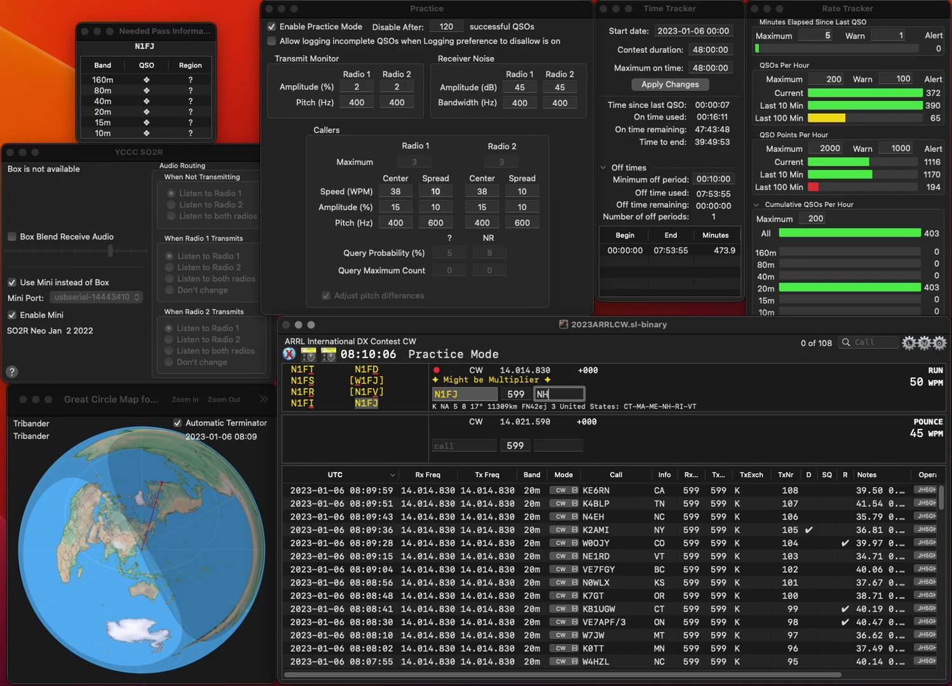
key("Return")
type("N9VJU")
key("Return")
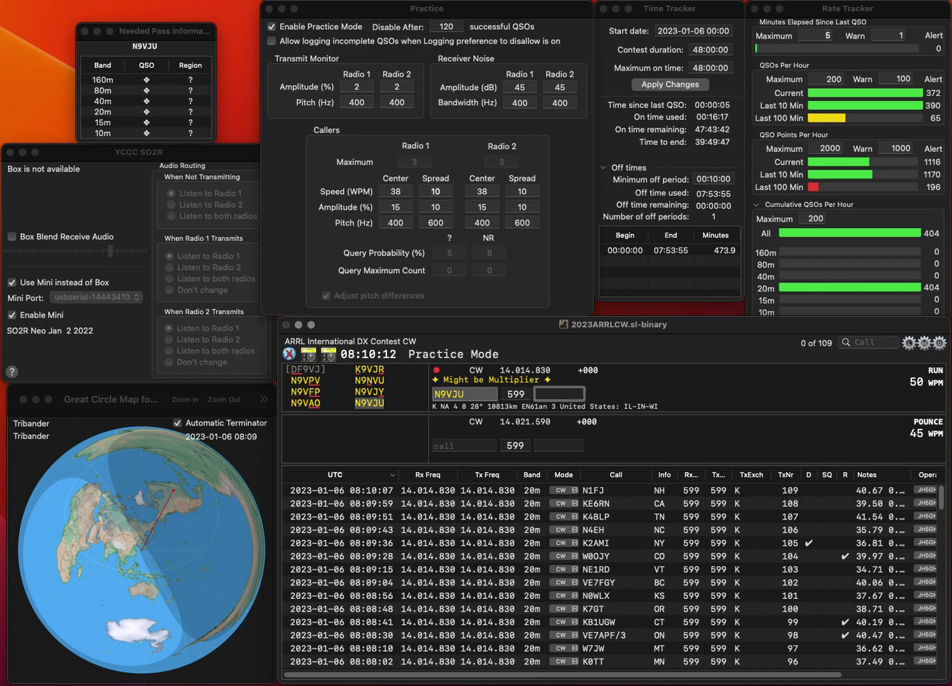
type("IL")
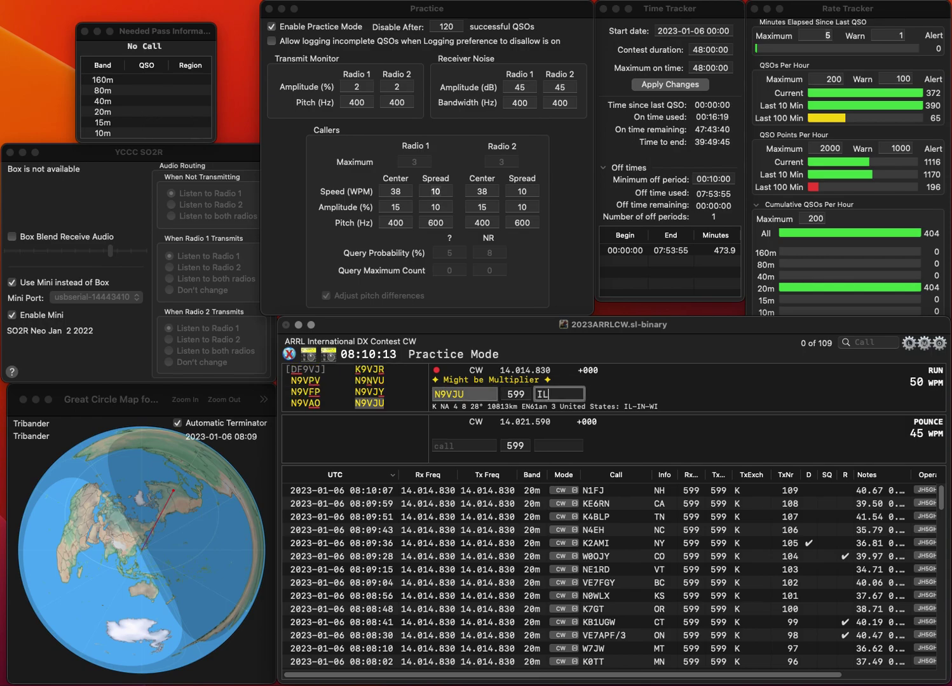
key("Return")
Work station W4ER on the run radio and log the contact with received exchange AL.
type("W4E")
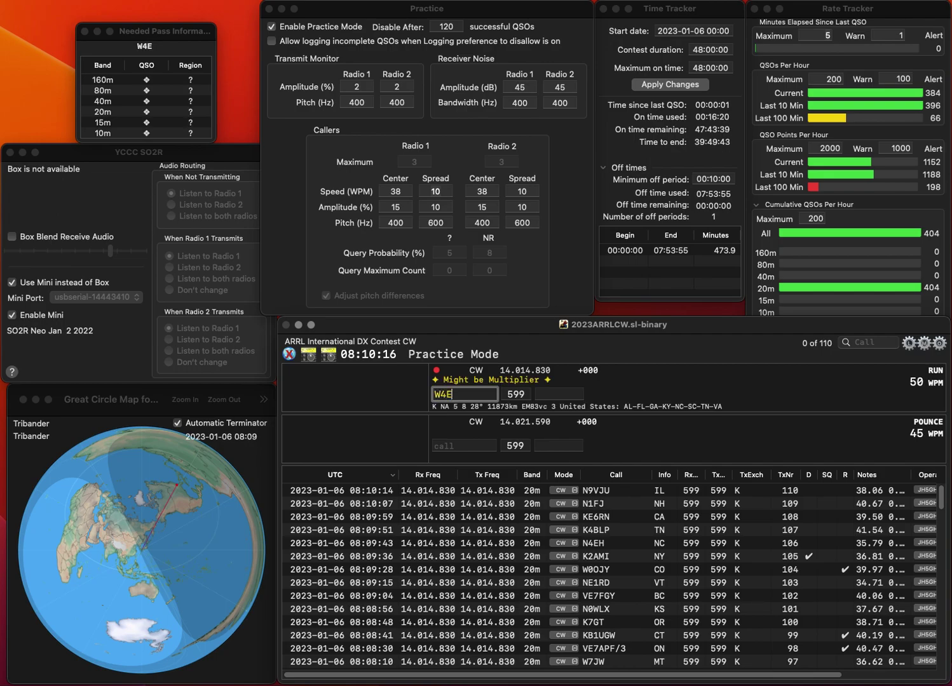
type("R")
key("Return")
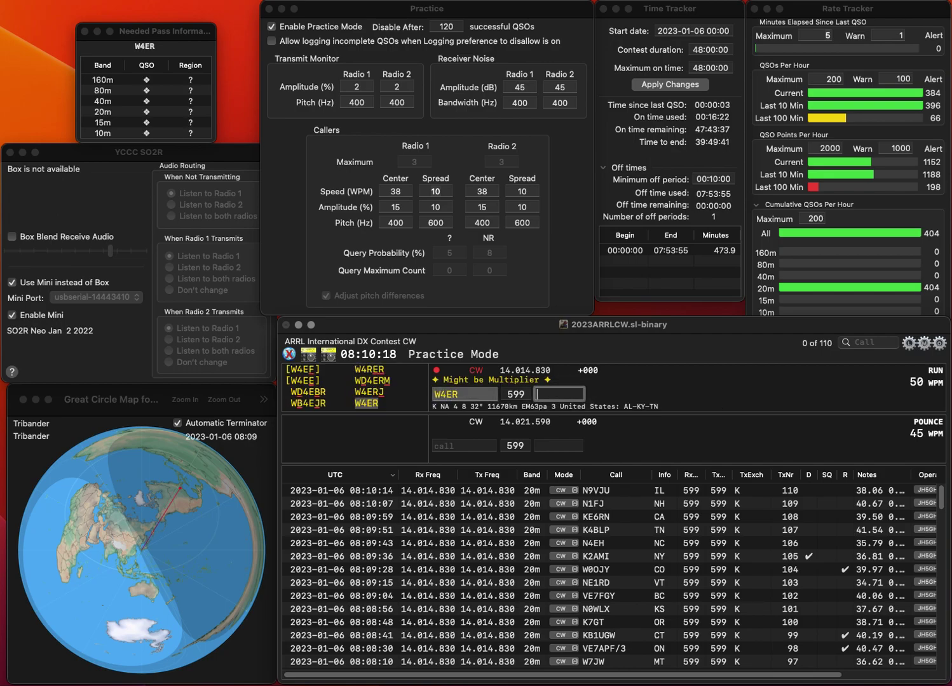
type("AL")
Work station W9CL on the run radio and log the contact with received exchange WI.
type("W")
type("9CL")
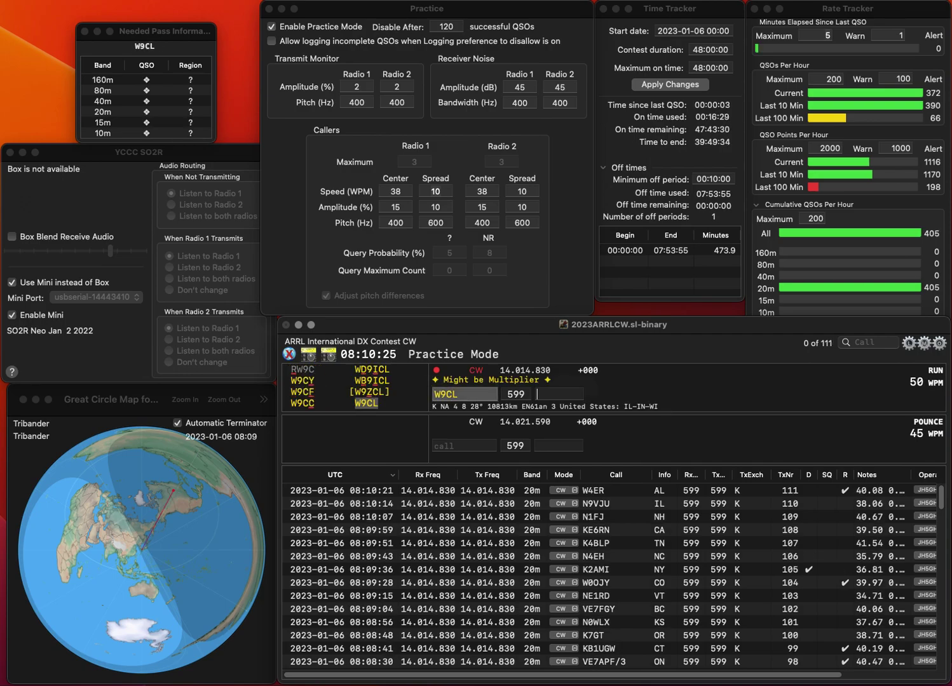
key("space")
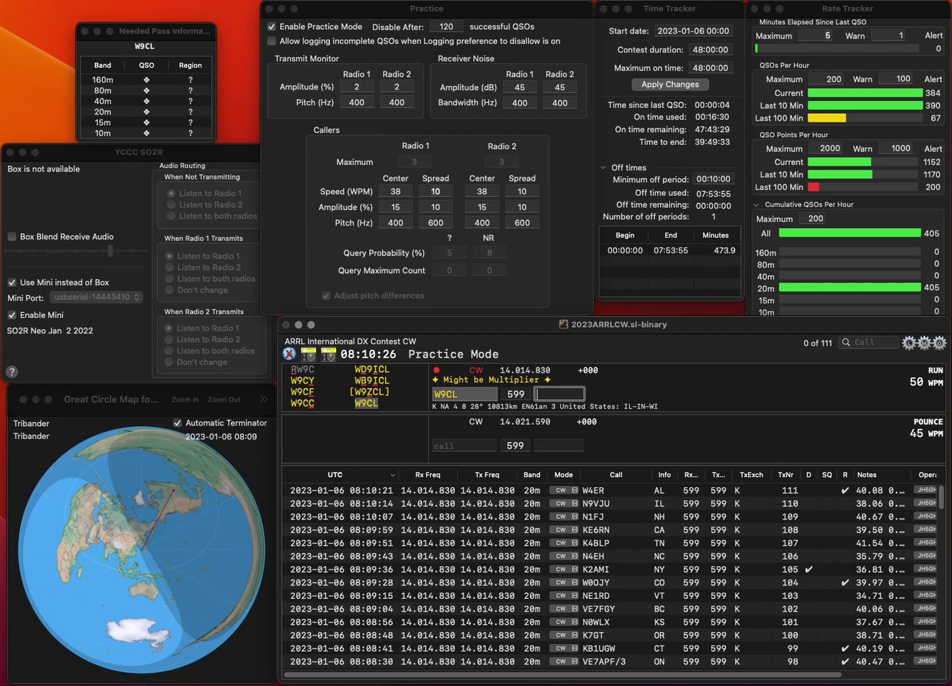
type("WI")
key("Return")
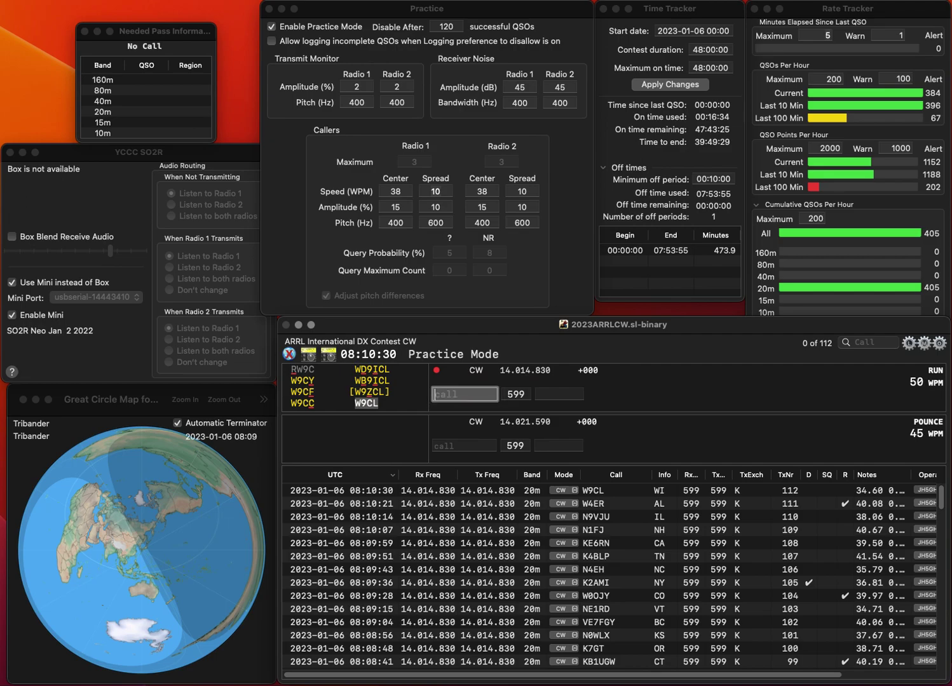
type("WA")
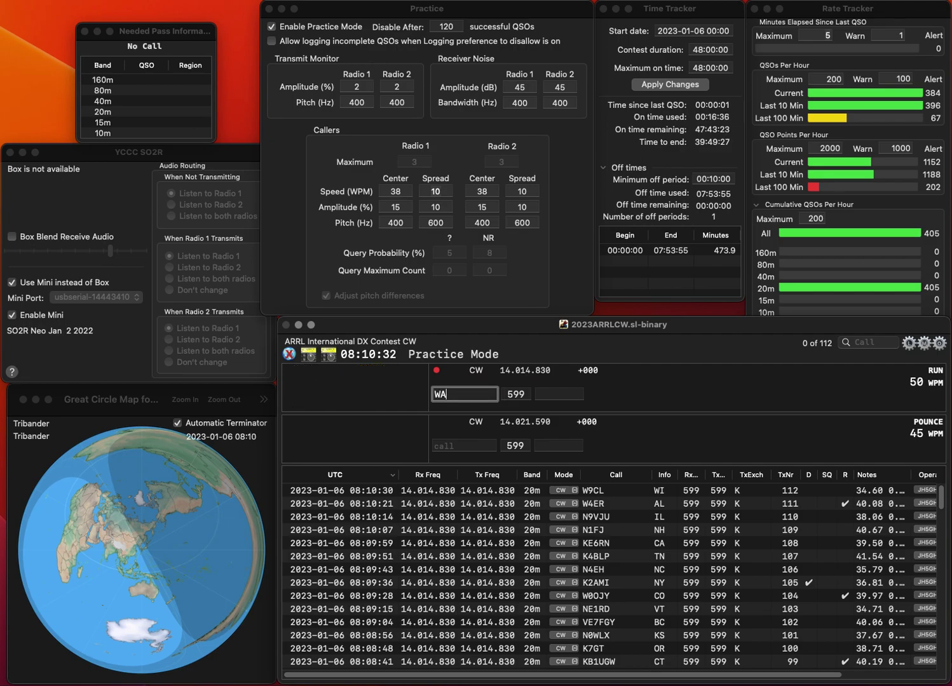
type("4FOM")
key("space")
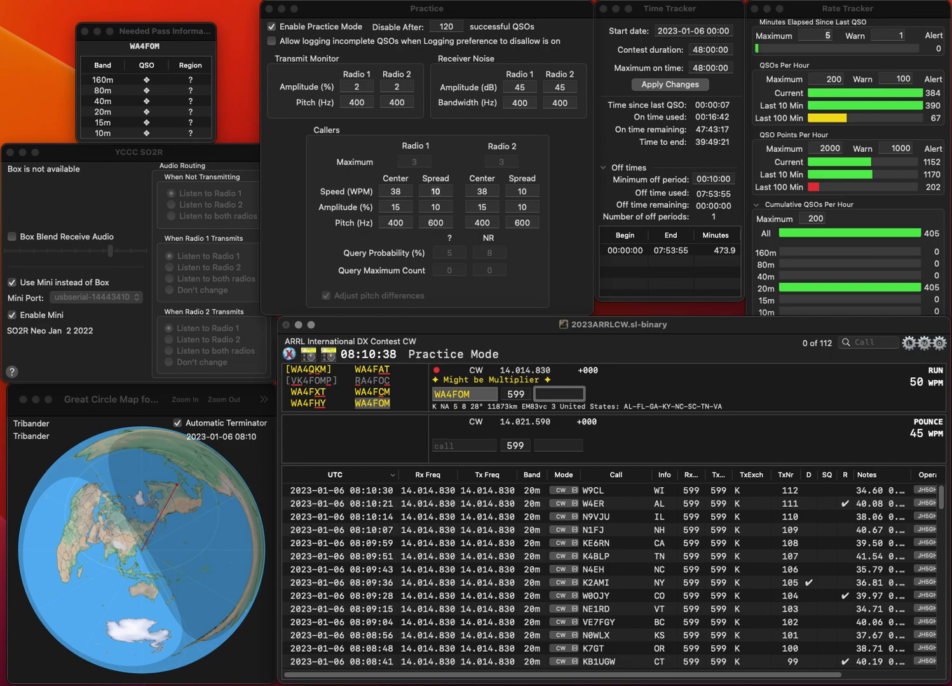
key("Return")
type("K")
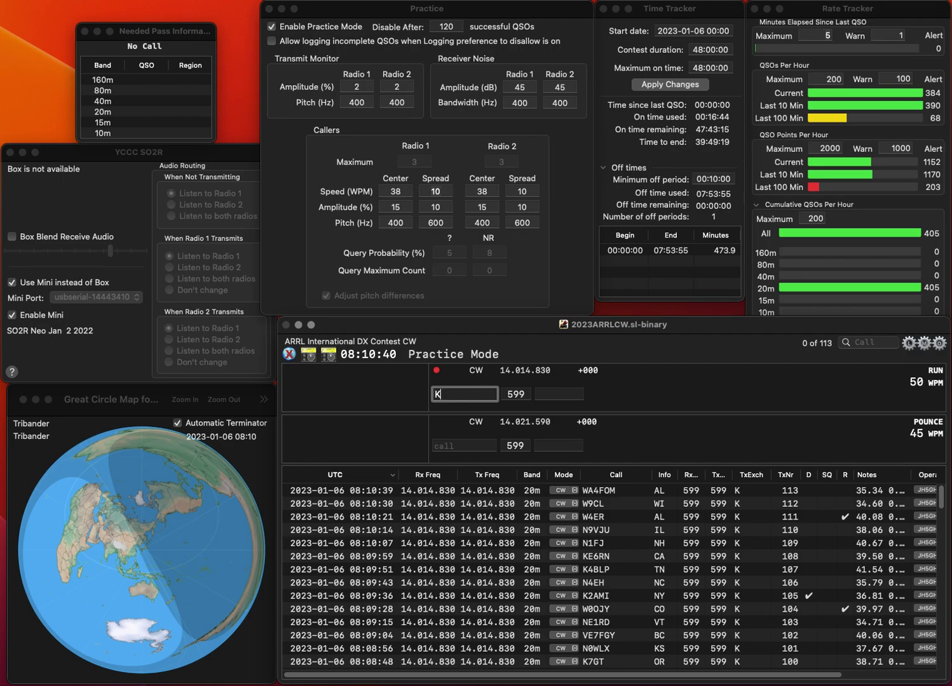
type("8ZS")
key("space")
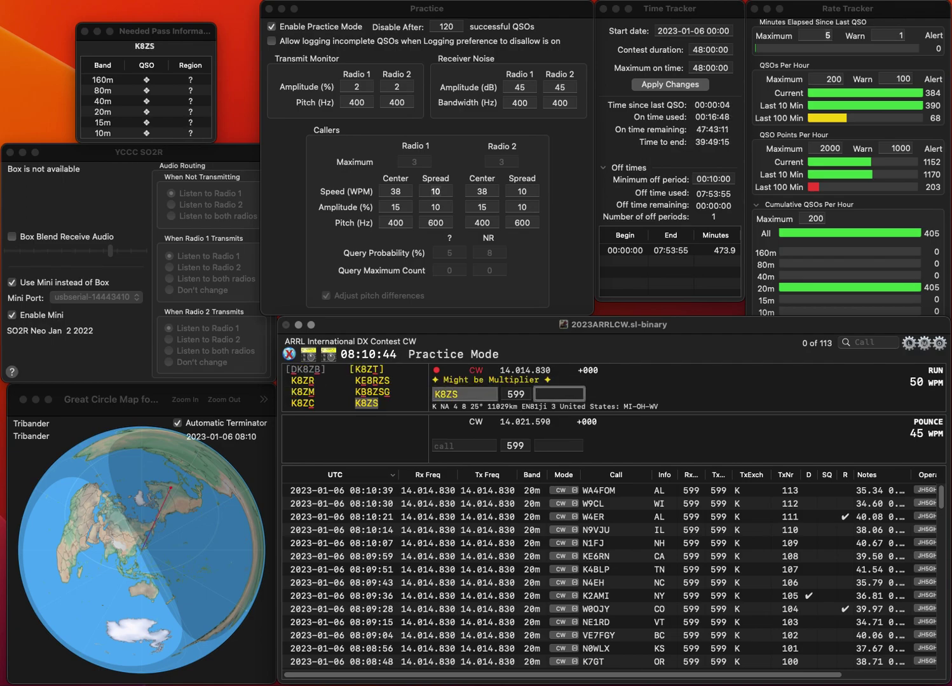
type("MI")
key("Return")
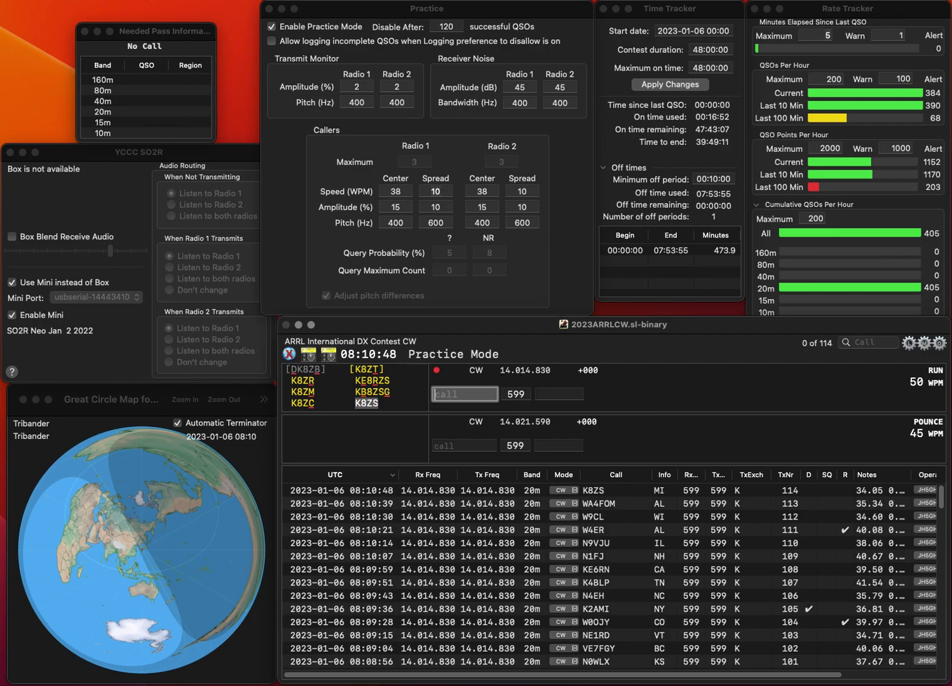
Work station K0AGE on the run radio and log the contact with received exchange SD.
type("K0AGE")
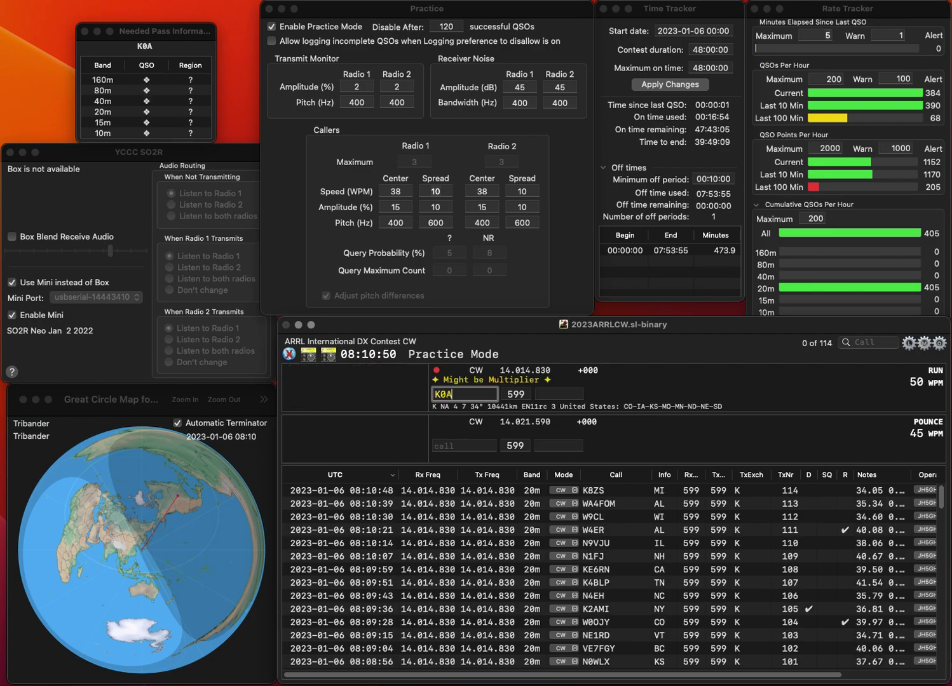
key("Return")
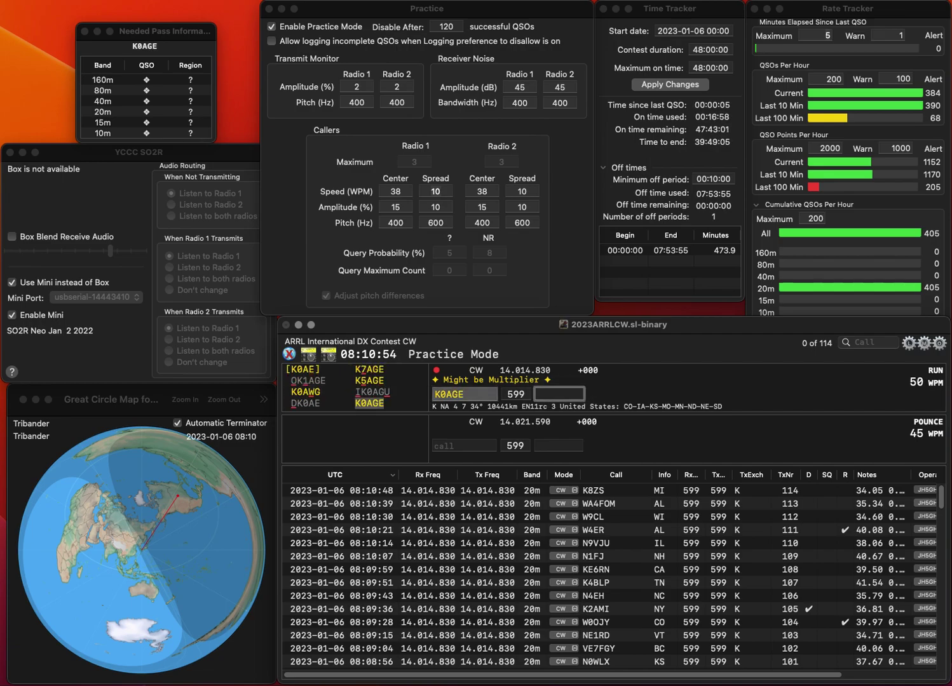
key("Return")
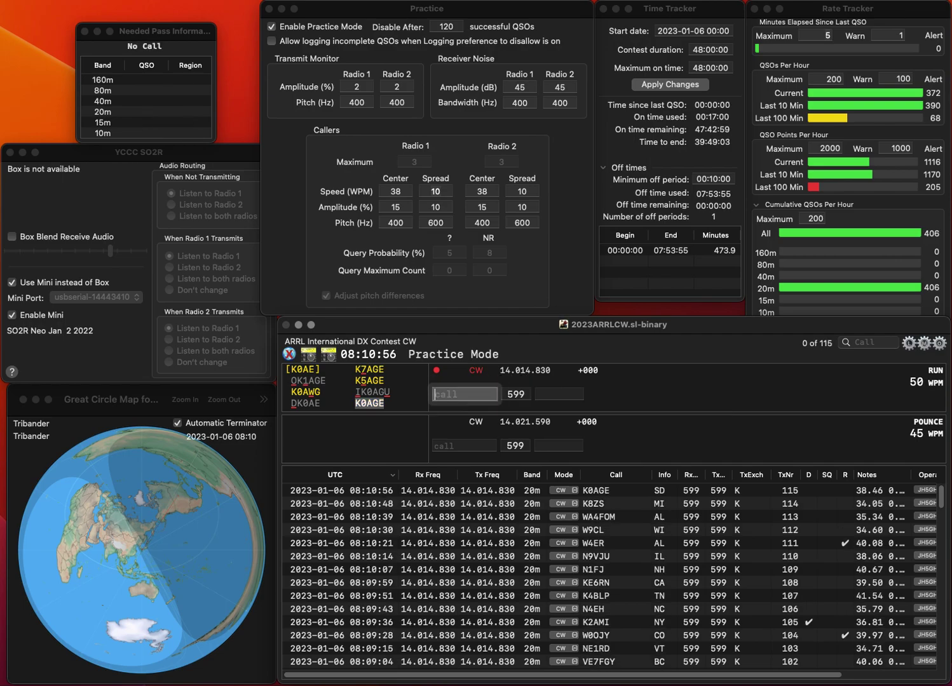
type("N9S")
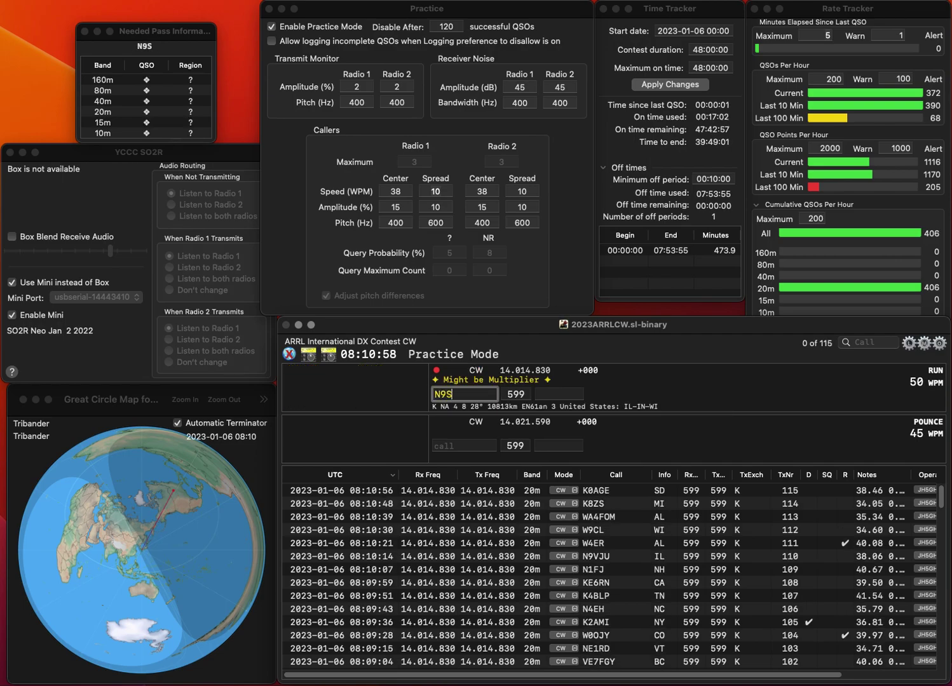
type("HC")
key("Left")
key("Left")
key("BackSpace")
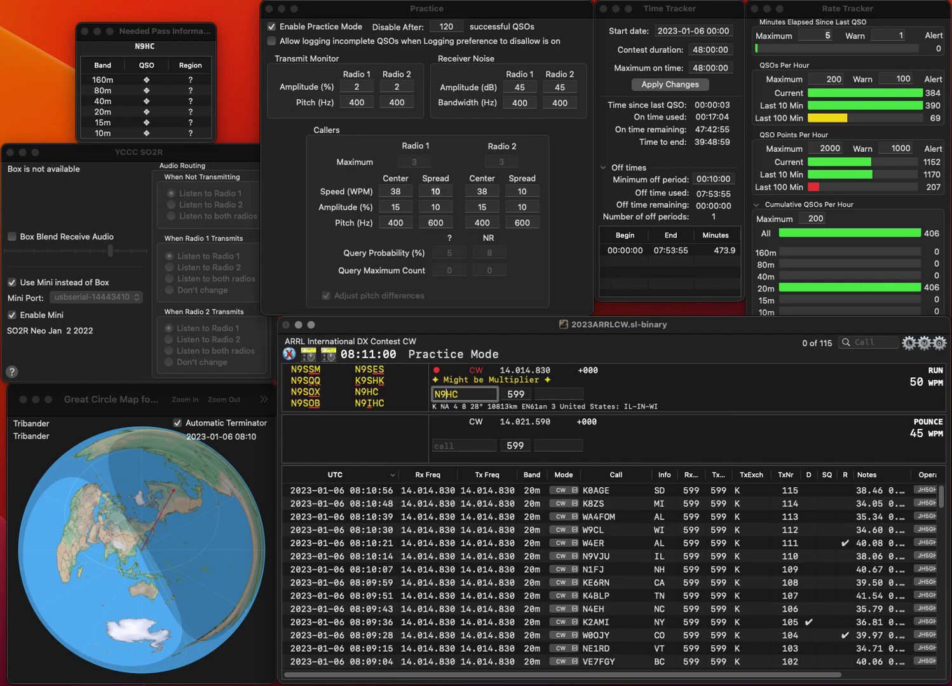
type("I")
key("space")
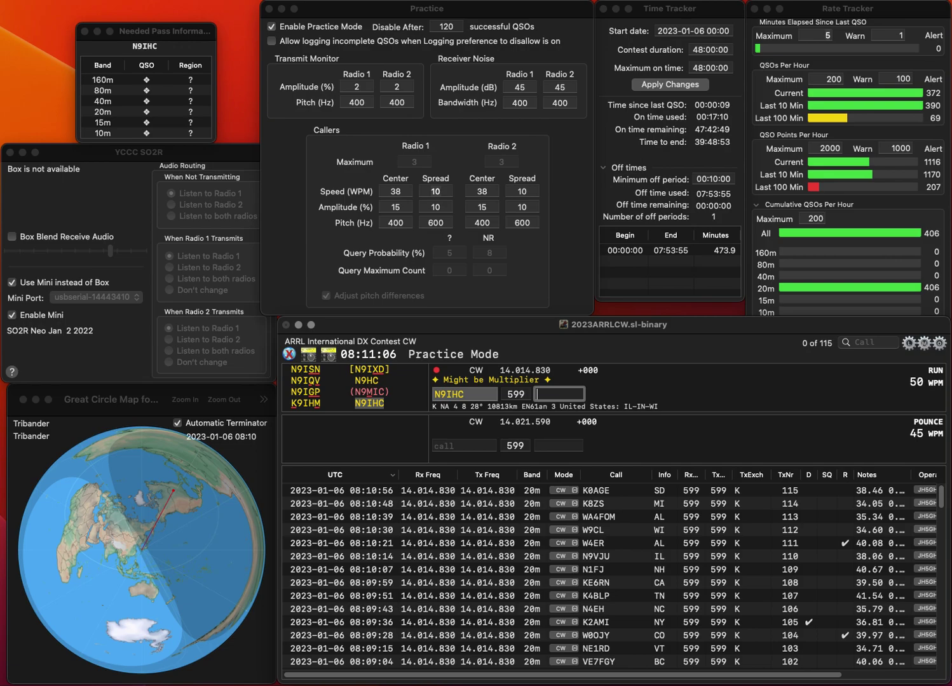
type("IL")
key("Return")
Work station W6SFM on the run radio and log the contact with received exchange CA.
type("WB")
key("BackSpace")
type("6")
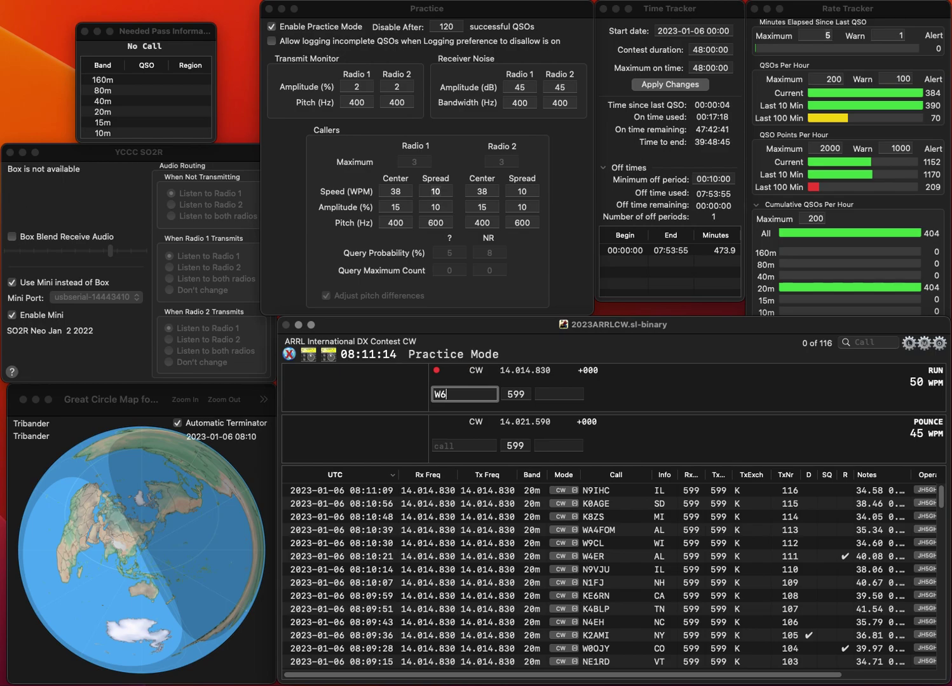
type("SFM")
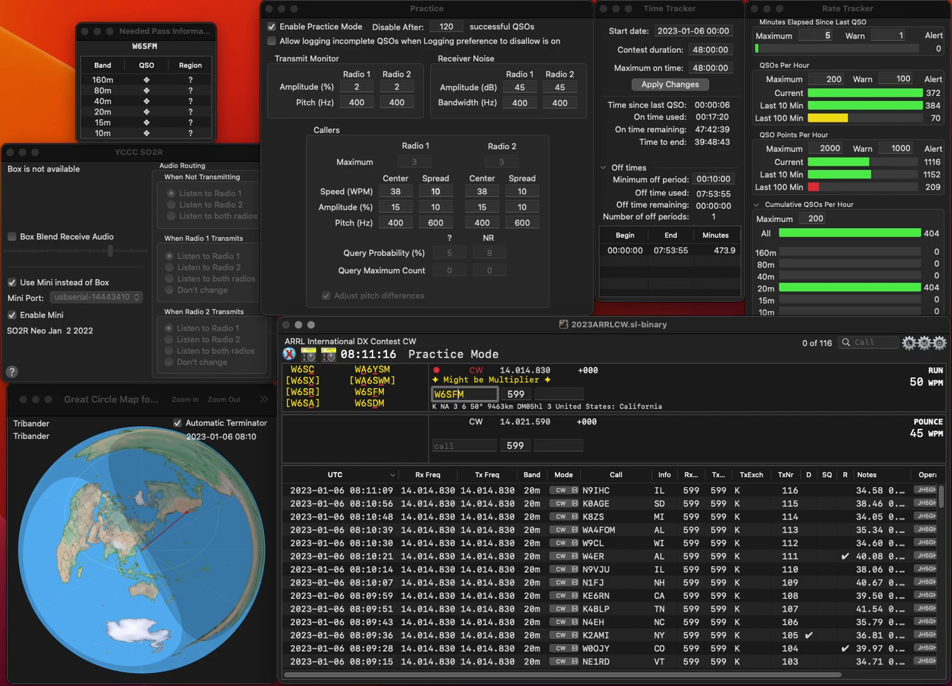
key("Return")
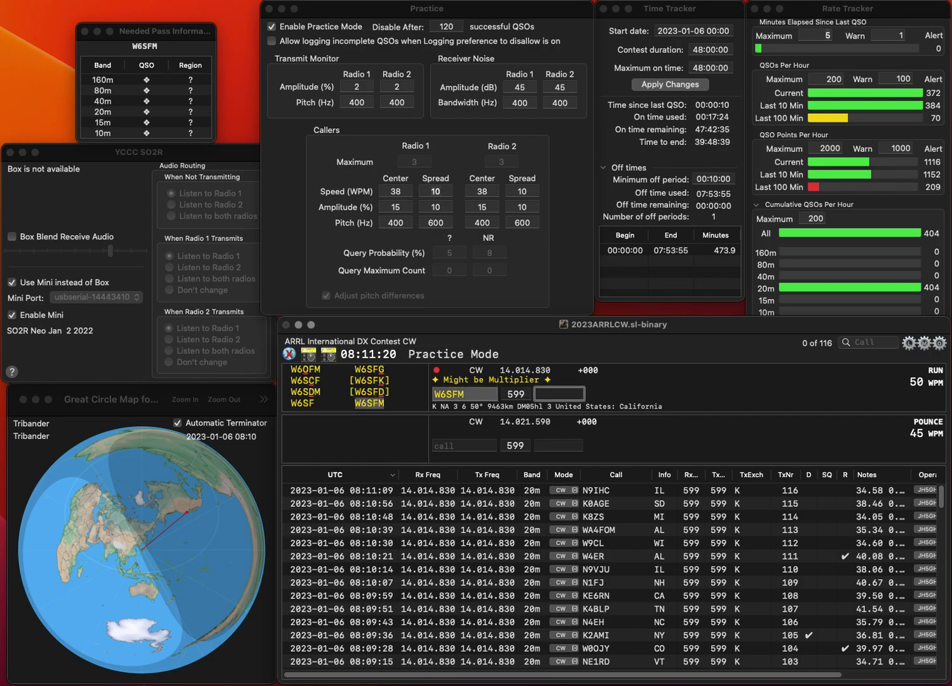
key("Return")
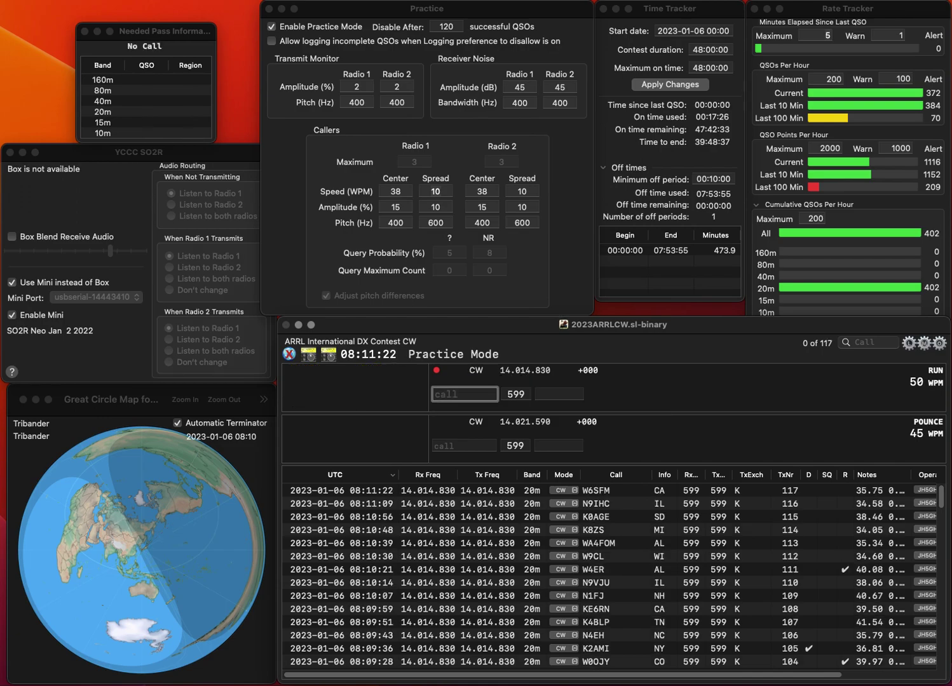
type("KO6WL")
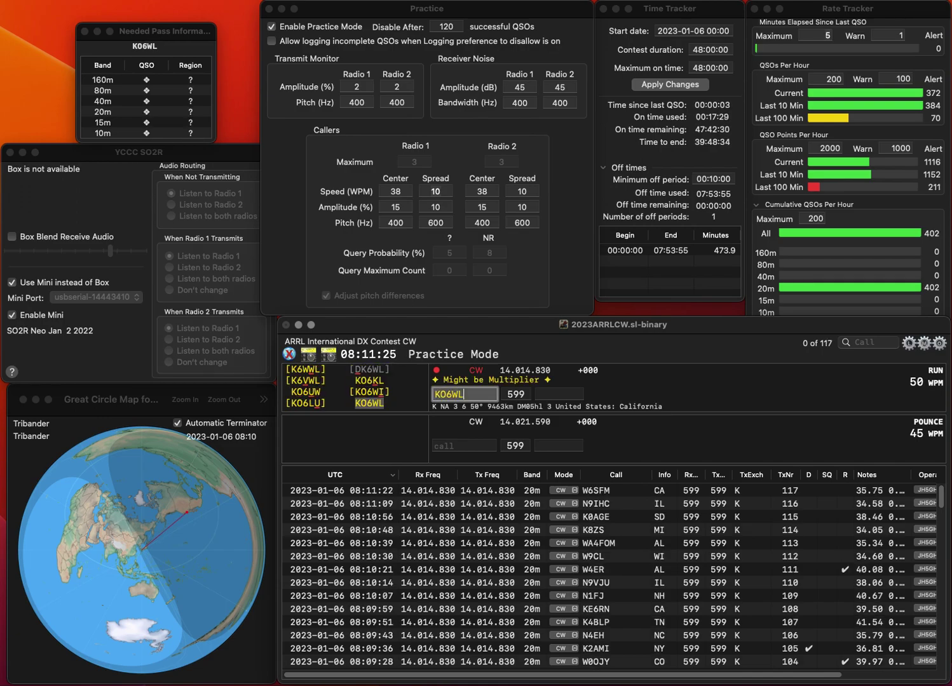
key("space")
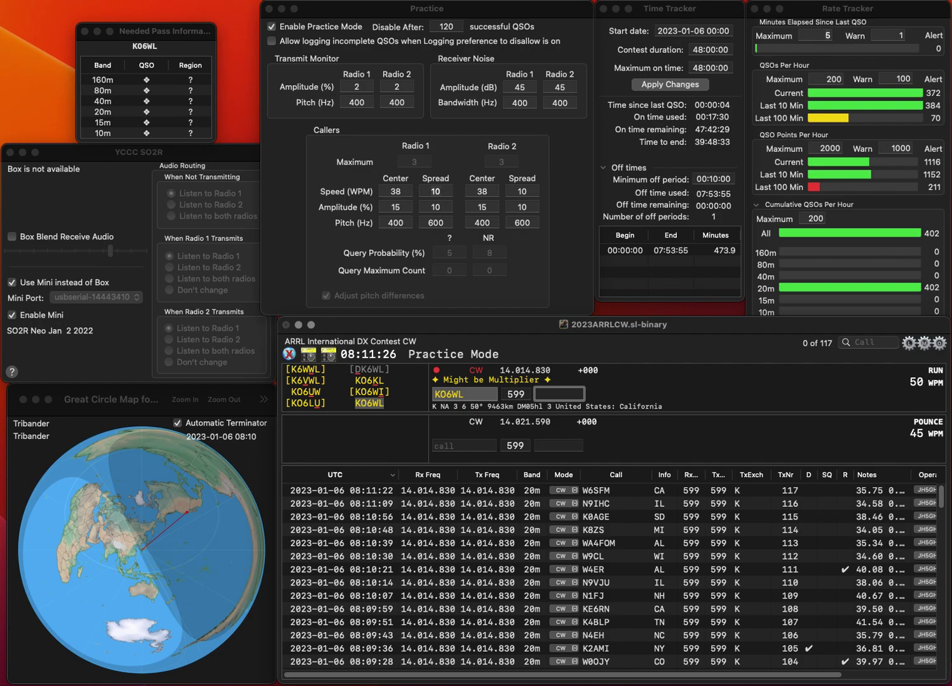
type("CA")
key("Return")
type("N3CZ")
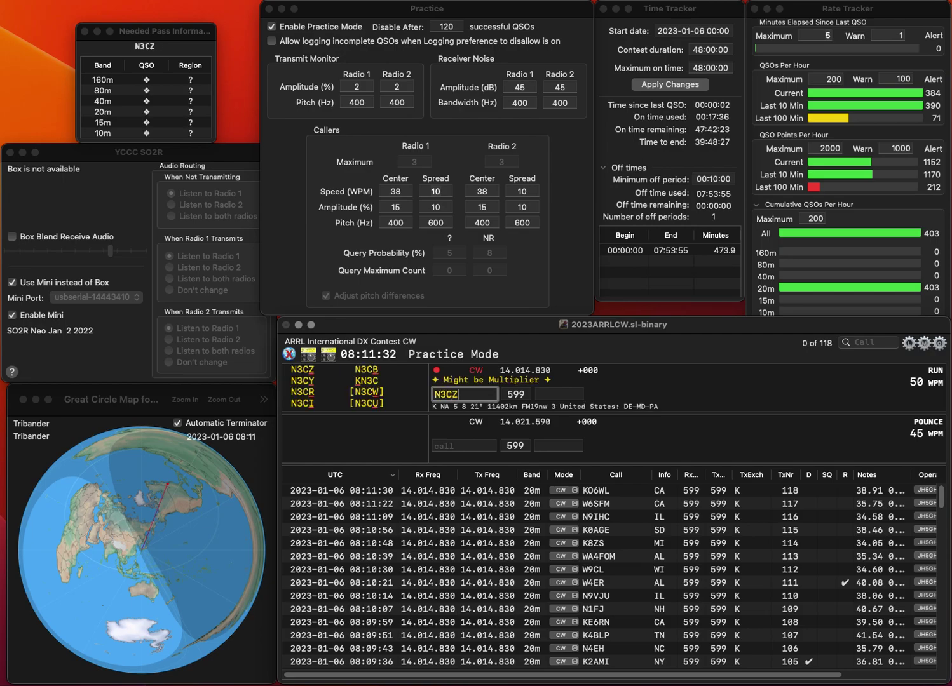
key("Return")
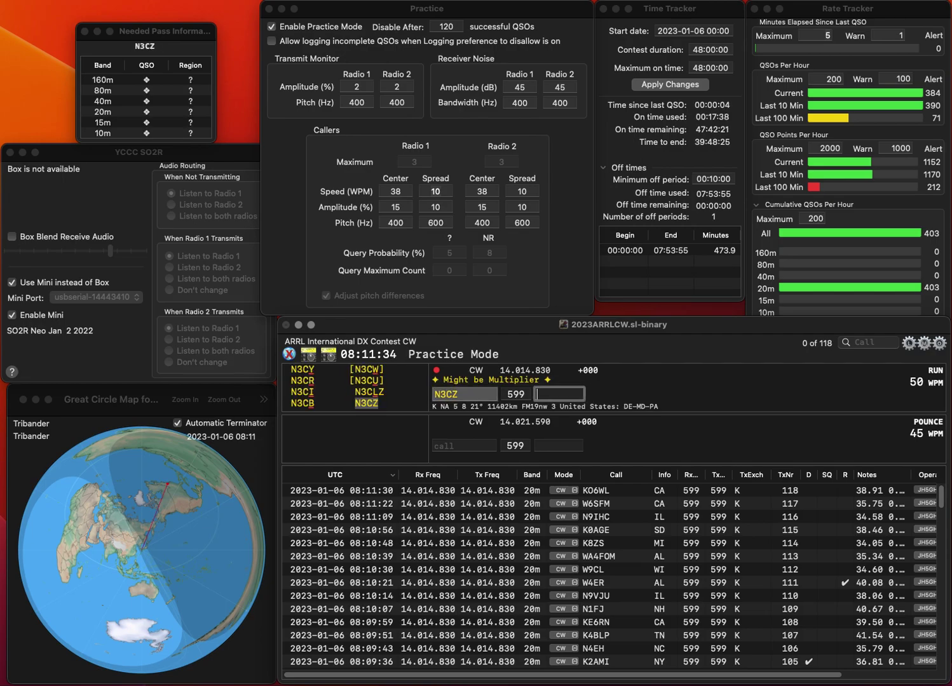
type("PA")
key("Return")
type("VE")
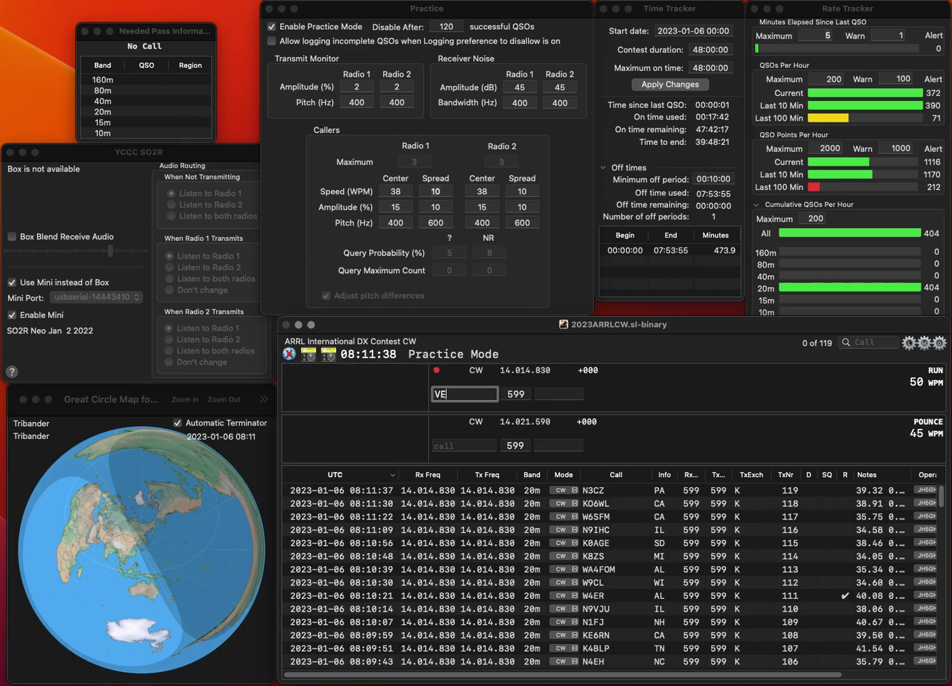
type("3MVE3MKX")
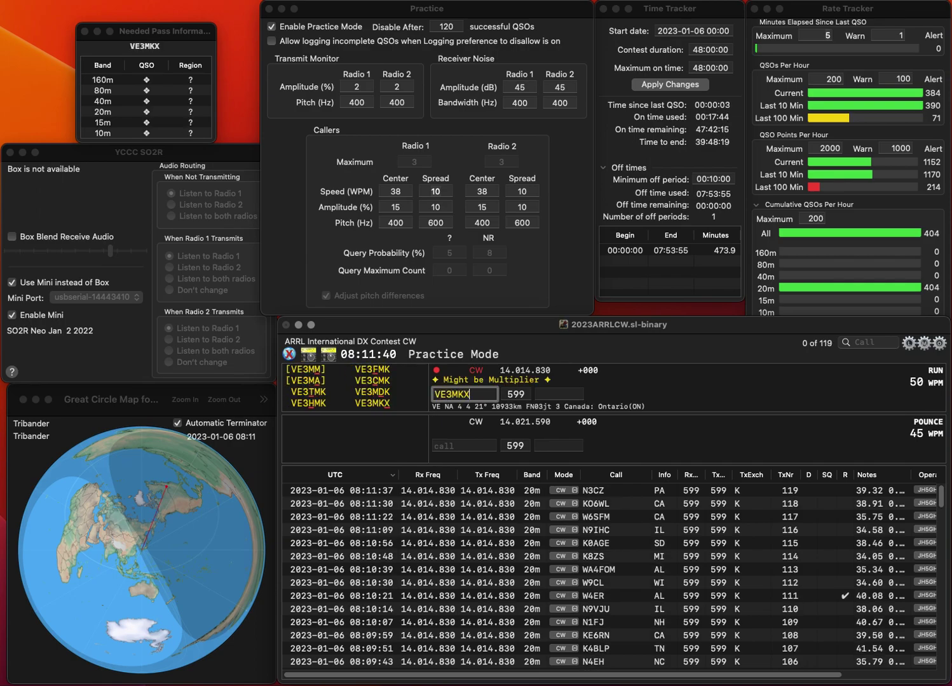
key("Return")
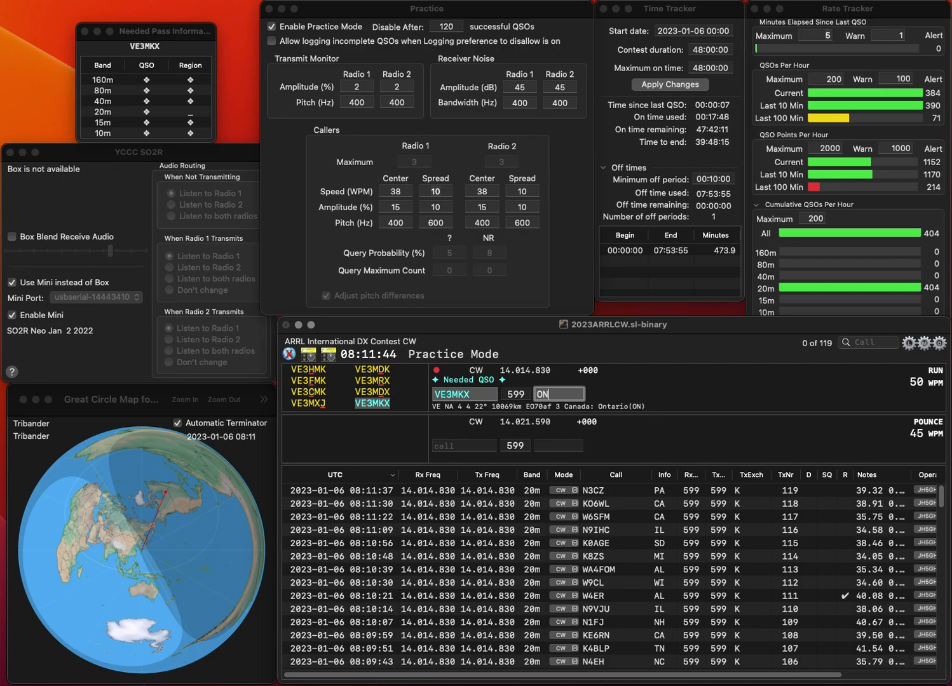
key("Return")
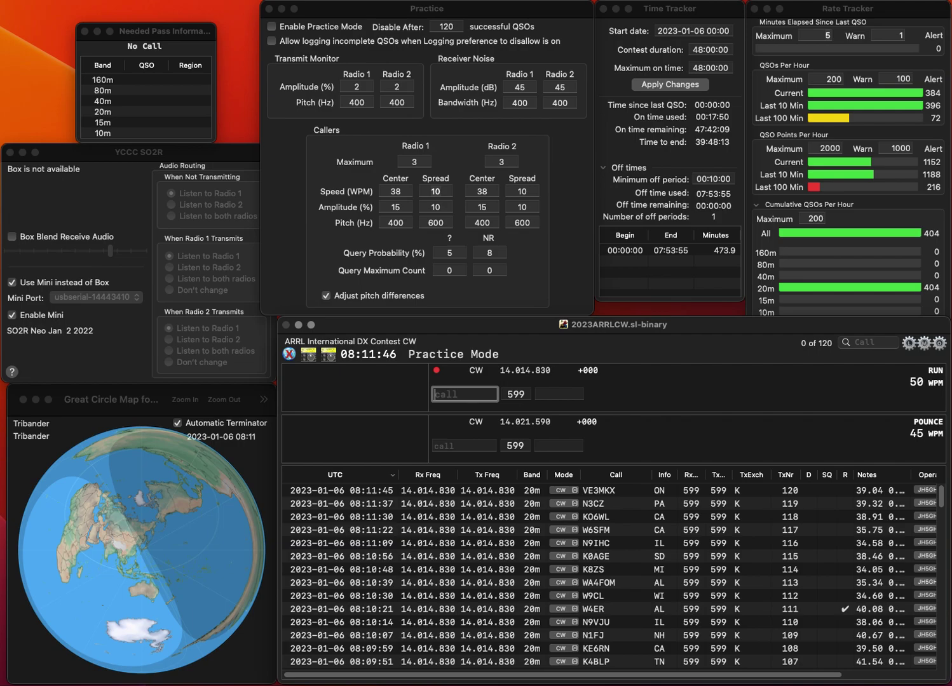